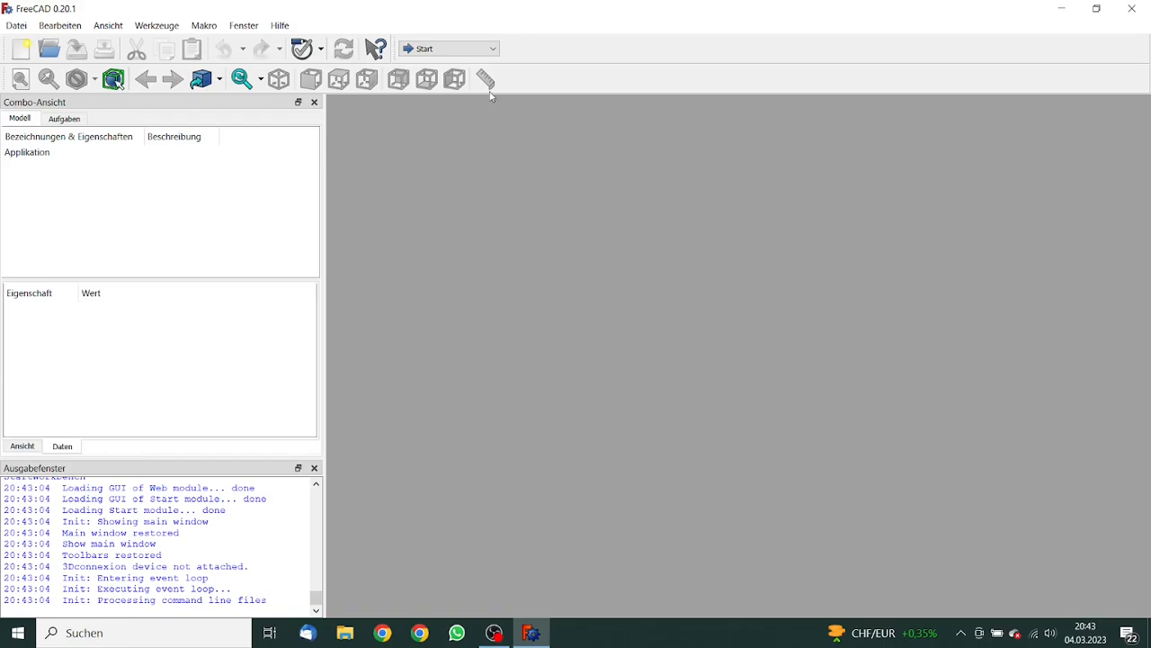
Create a new empty document in the Part Design workbench and show its model tree
{"action": "left_click", "coordinate": [495, 51]}
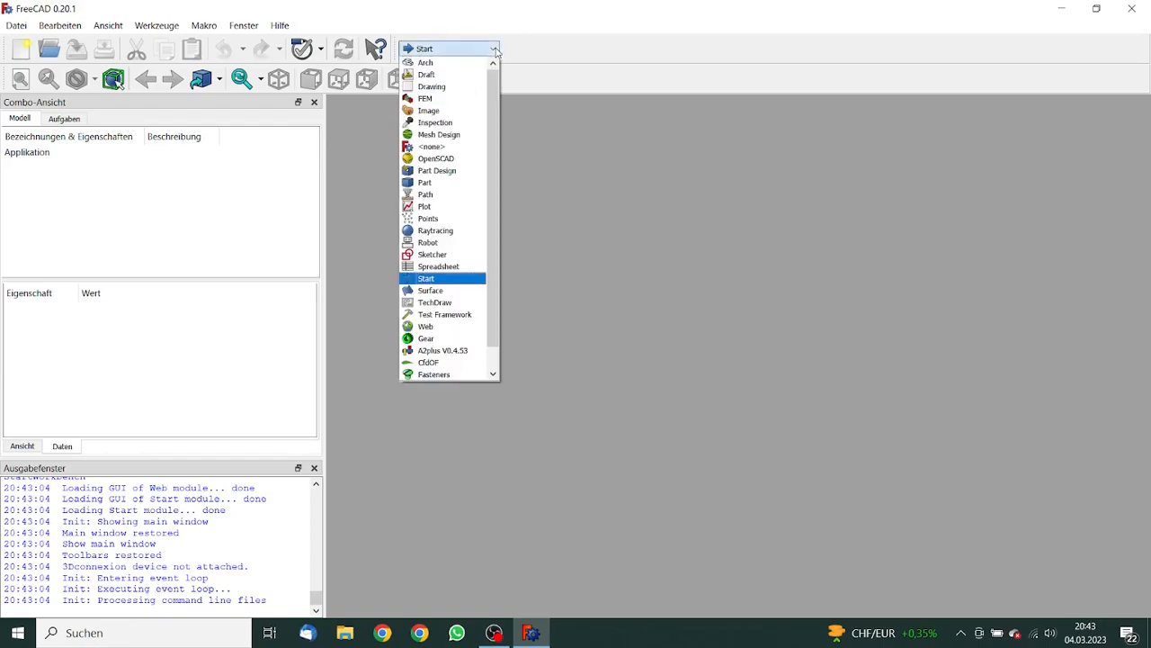
{"action": "left_click", "coordinate": [465, 170]}
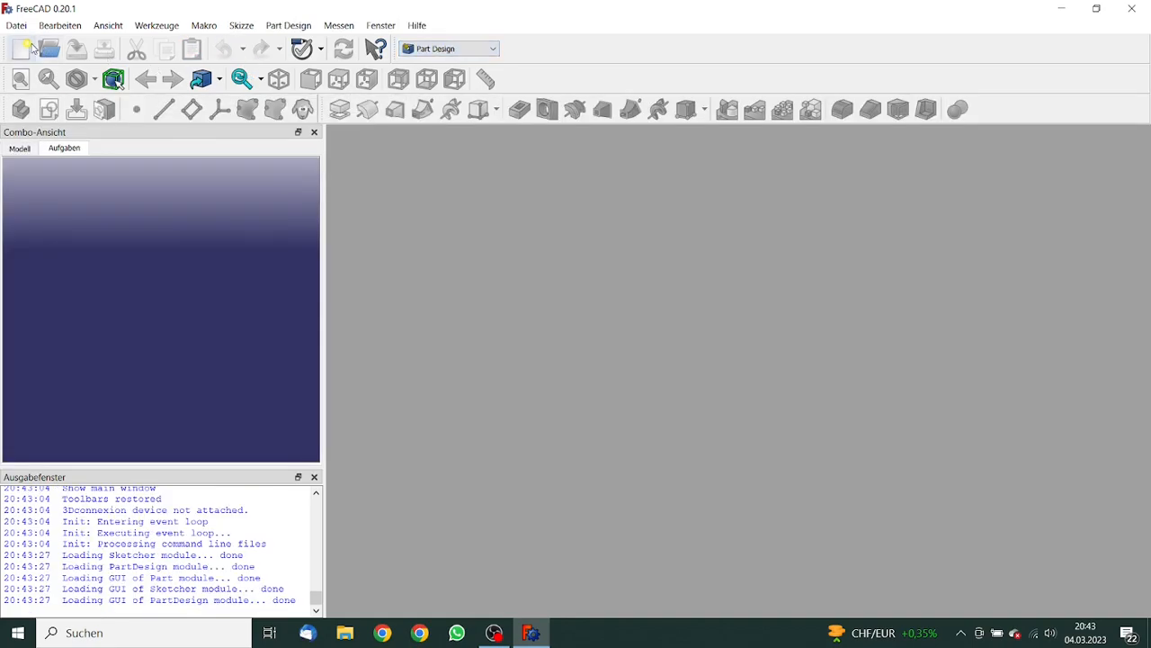
{"action": "left_click", "coordinate": [21, 52]}
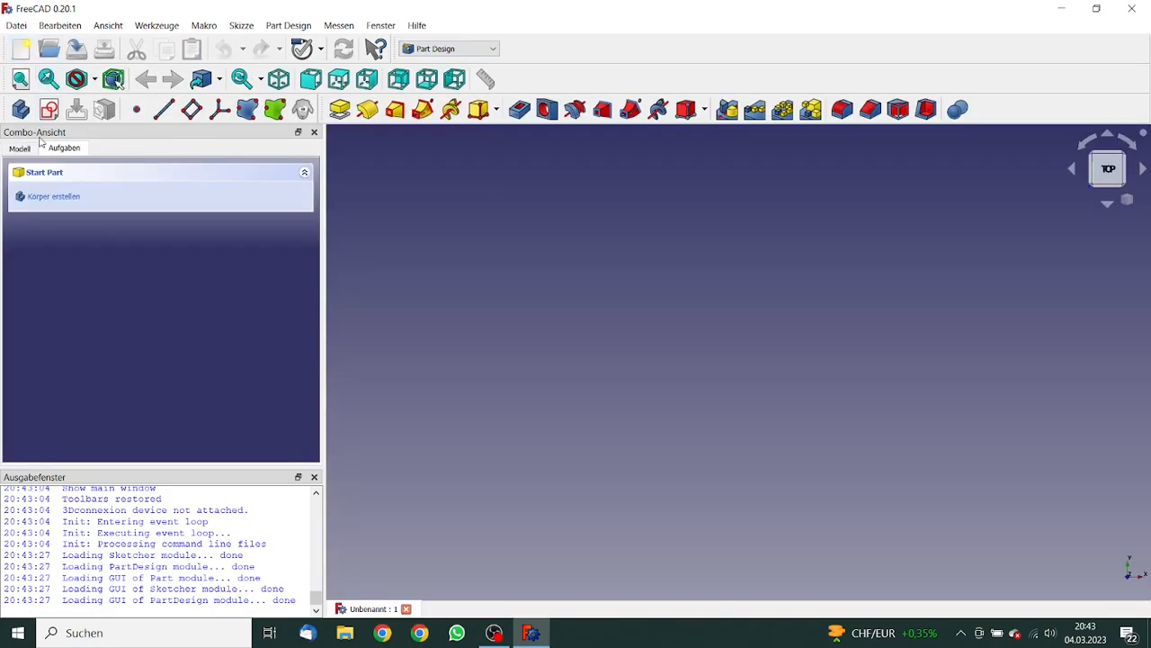
{"action": "left_click", "coordinate": [20, 149]}
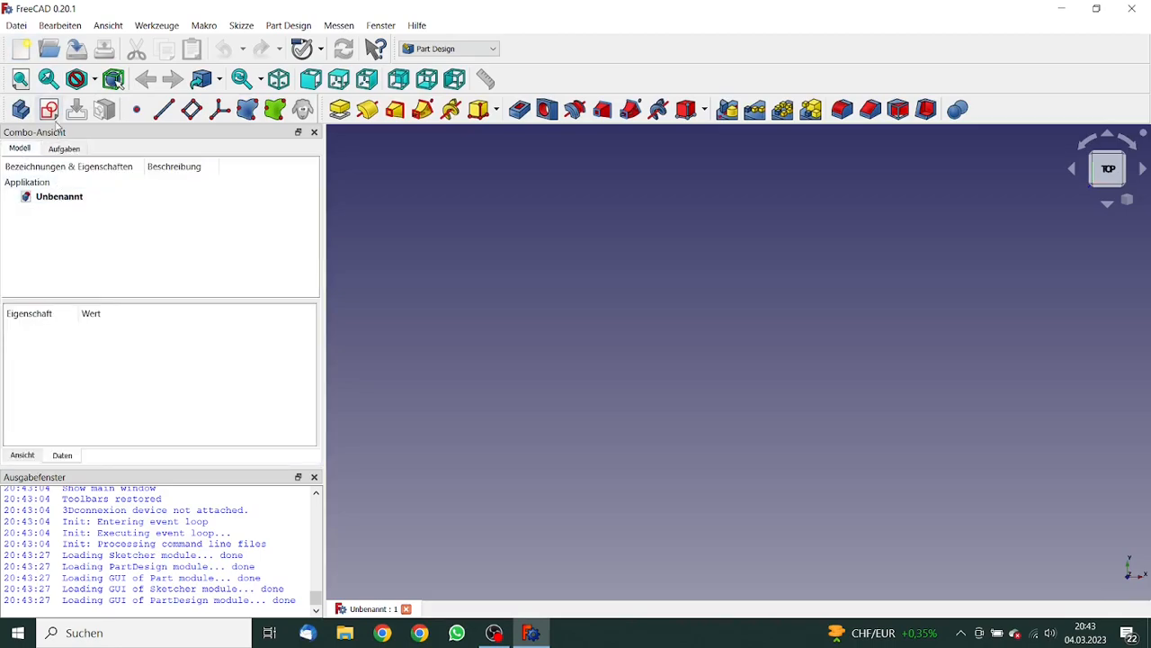
Start a new sketch on the XY plane (XY_Plane)
{"action": "left_click", "coordinate": [50, 110]}
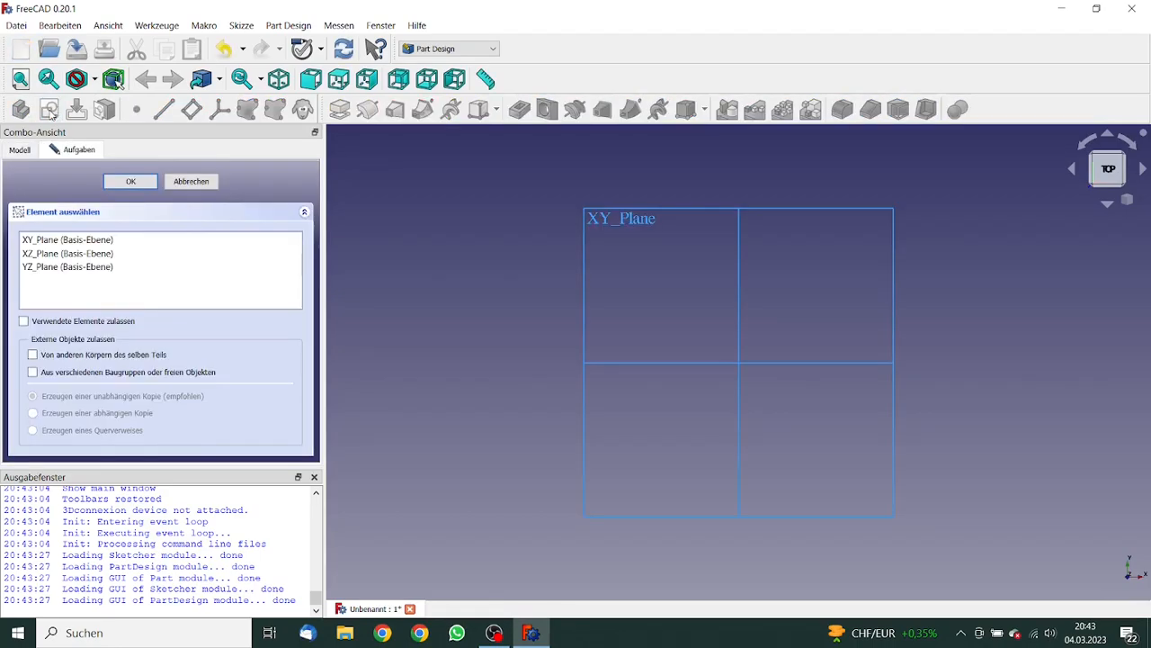
{"action": "left_click", "coordinate": [112, 239]}
{"action": "left_click", "coordinate": [140, 180]}
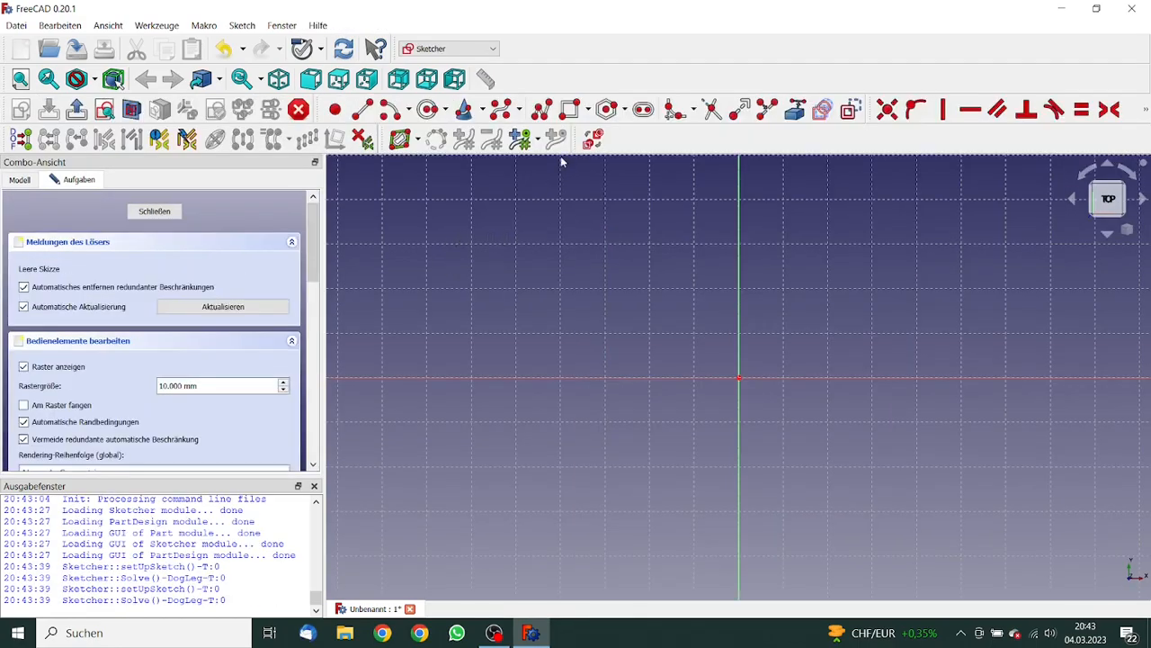
Sketch a polyline for the top tab, its left shoulder and the left flank, which bends outward at a vertex on the horizontal axis
{"action": "left_click", "coordinate": [543, 110]}
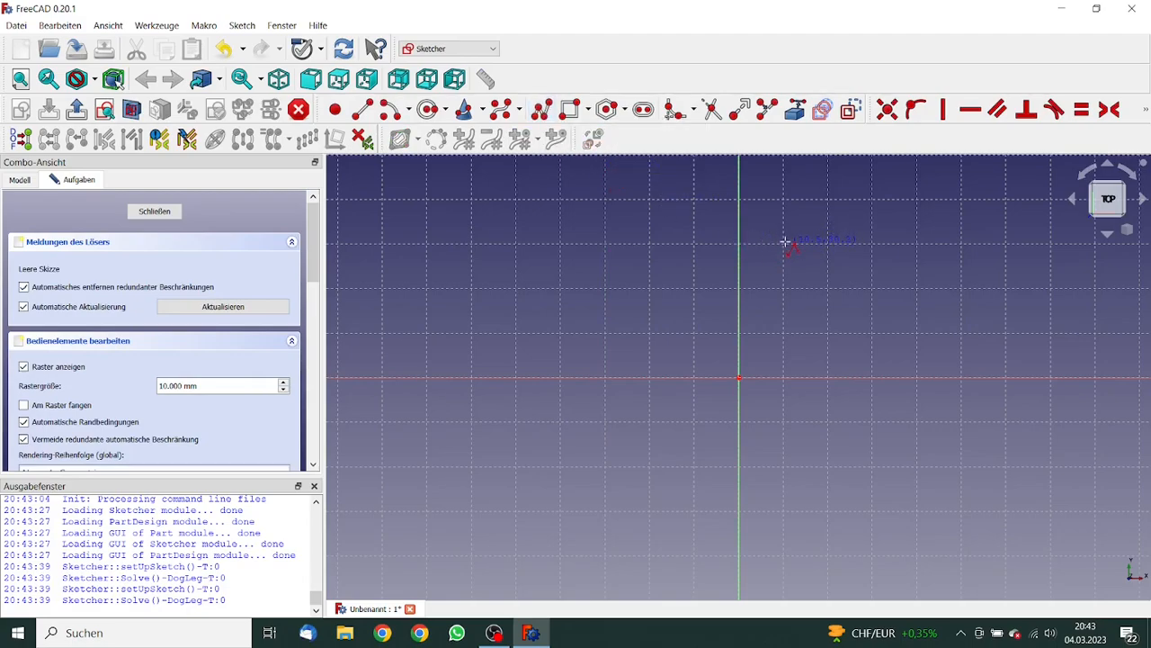
{"action": "left_click", "coordinate": [787, 214]}
{"action": "left_click", "coordinate": [694, 215]}
{"action": "left_click", "coordinate": [693, 249]}
{"action": "left_click", "coordinate": [608, 249]}
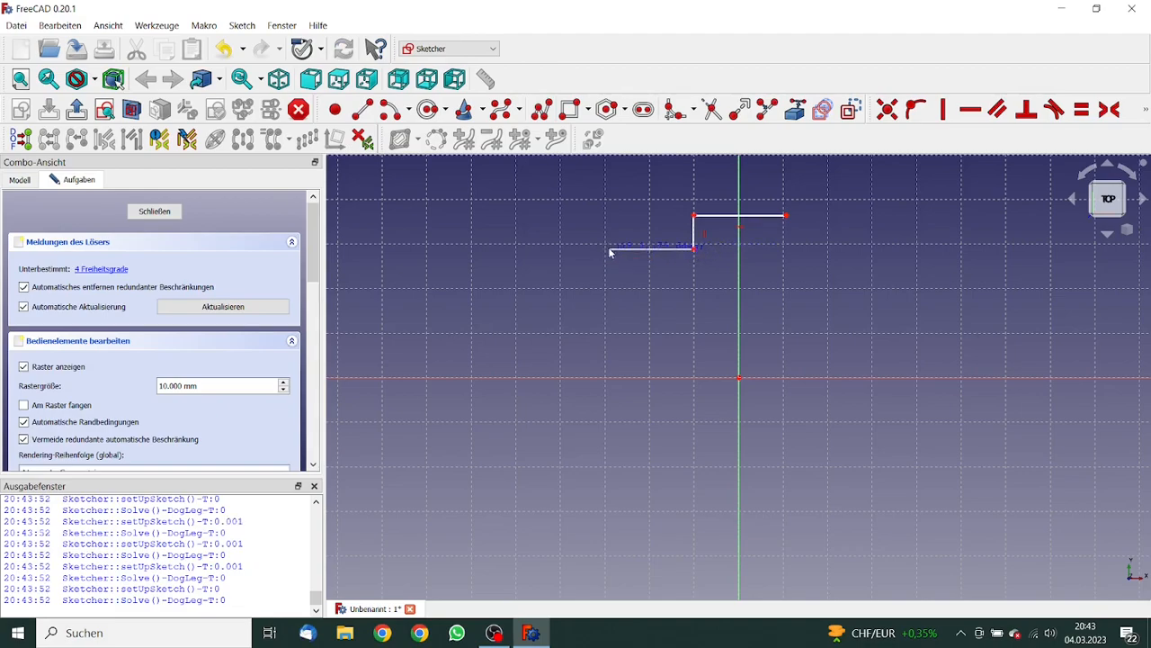
{"action": "left_click", "coordinate": [534, 382]}
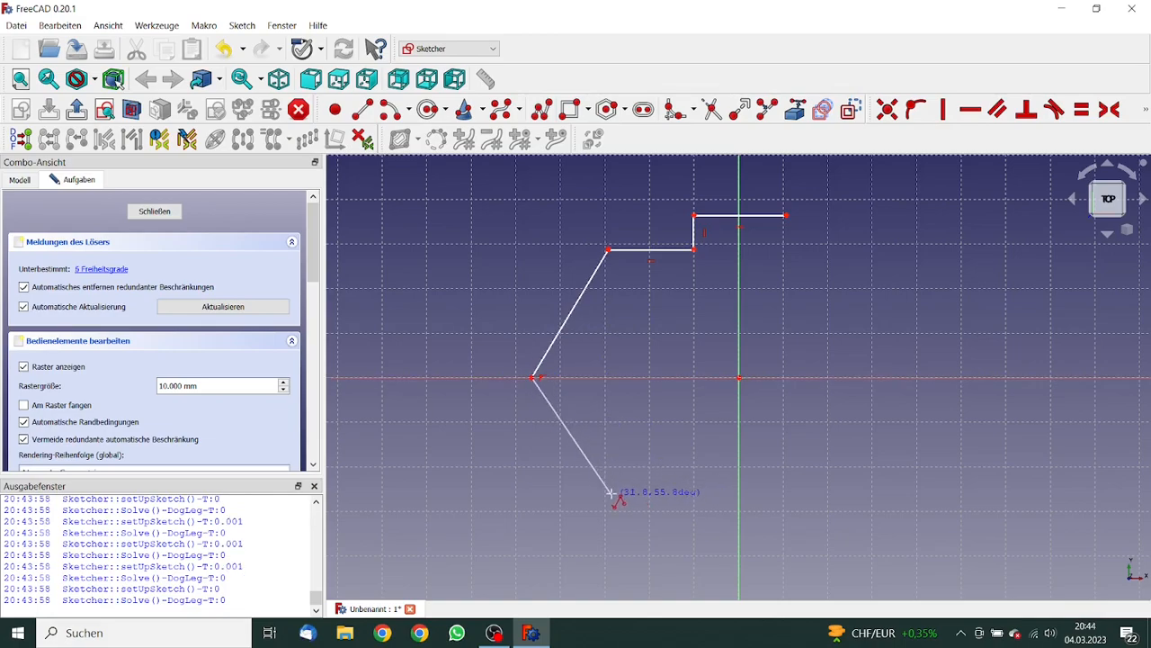
{"action": "left_click", "coordinate": [607, 495]}
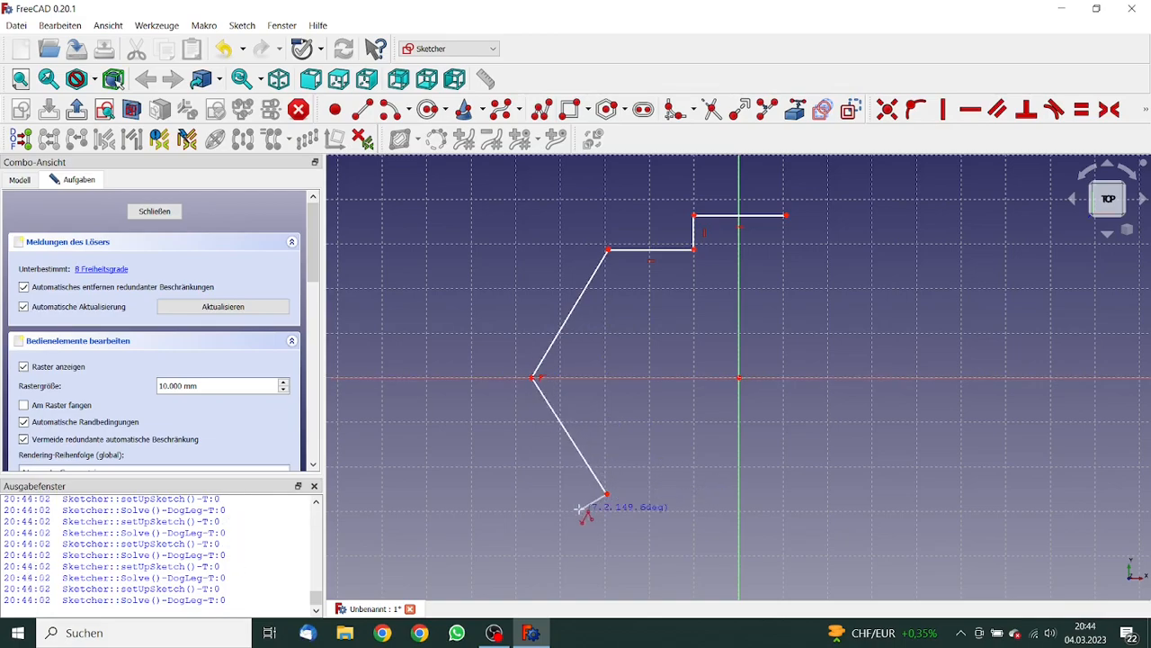
Continue the polyline with a slanted hook at the lower left and a horizontal base edge about 62 mm long
{"action": "left_click", "coordinate": [573, 518]}
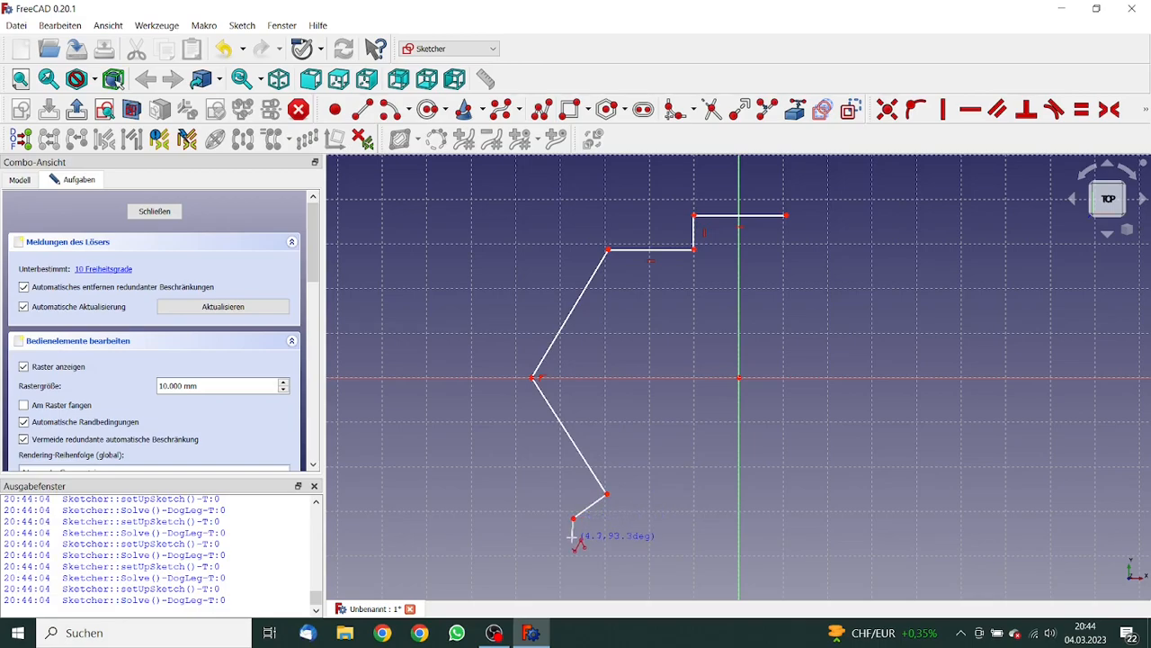
{"action": "left_click", "coordinate": [573, 538]}
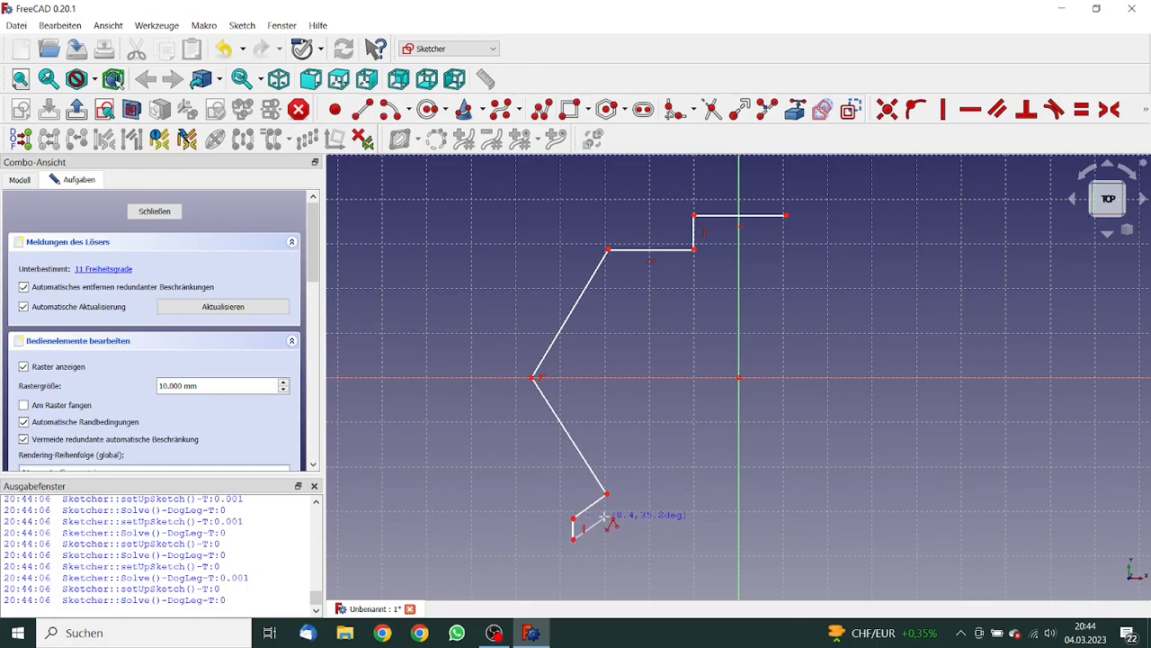
{"action": "left_click", "coordinate": [605, 518]}
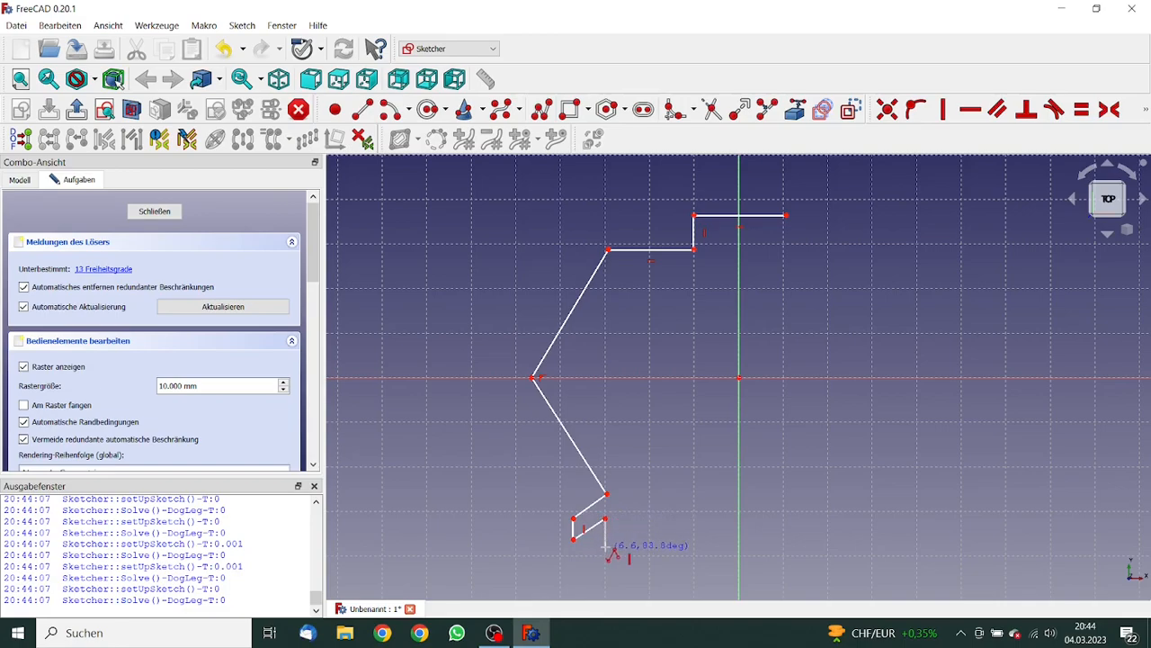
{"action": "left_click", "coordinate": [605, 548]}
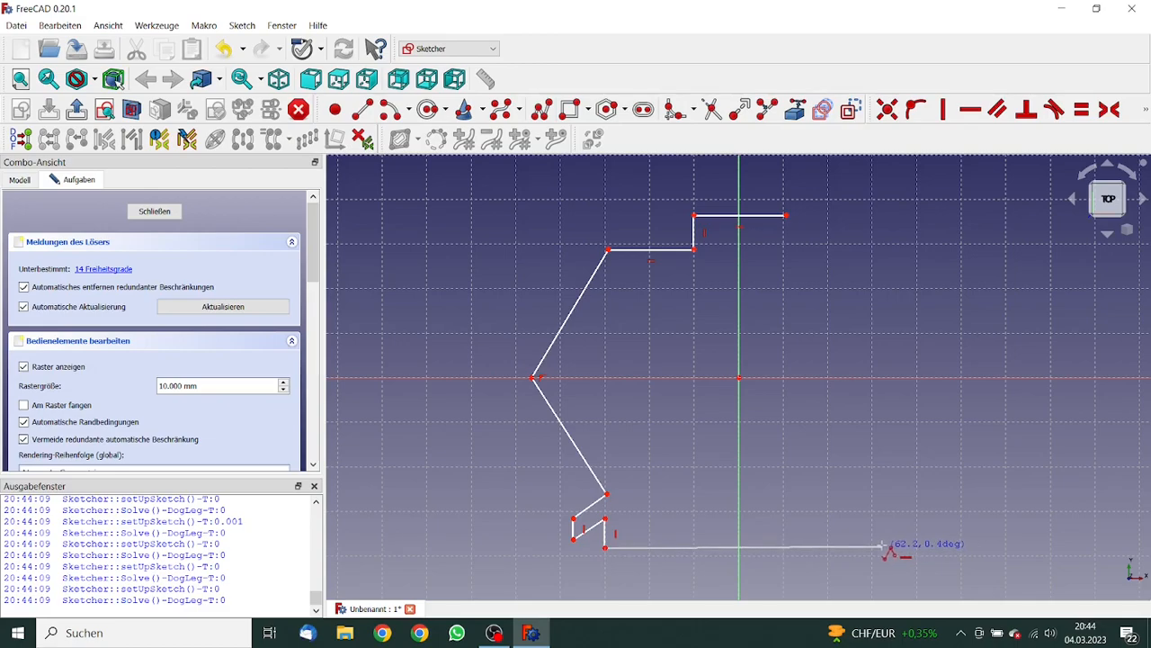
{"action": "left_click", "coordinate": [880, 548]}
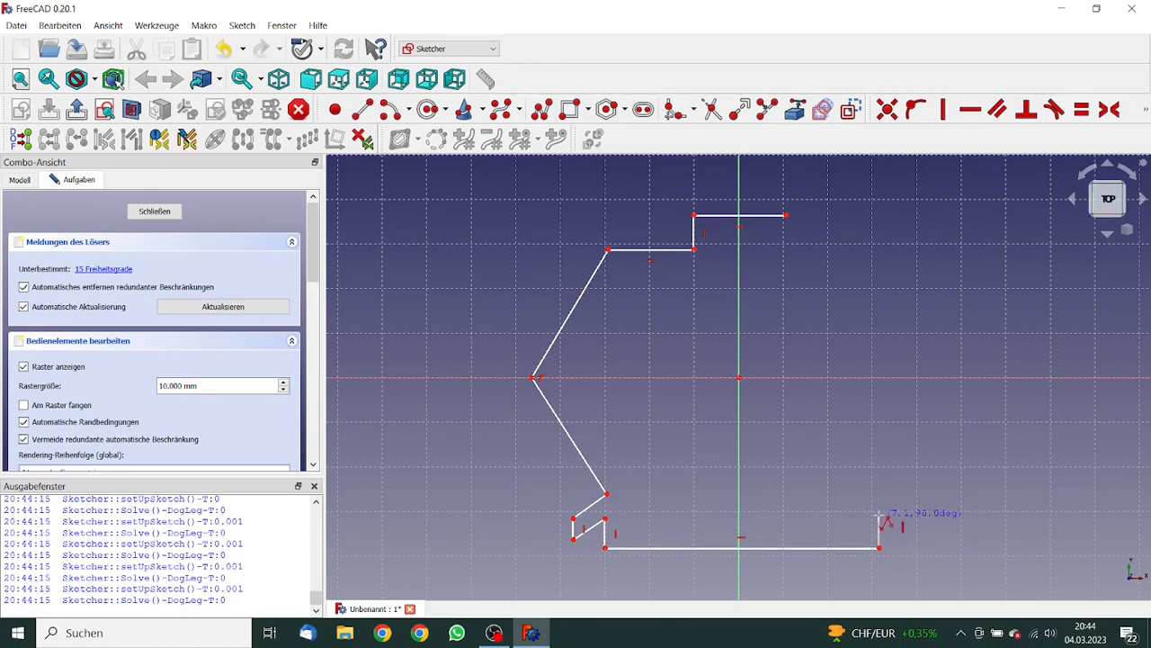
Continue the polyline up from the base's right end with a small outward hook, roughly mirroring the left one
{"action": "left_click", "coordinate": [879, 514]}
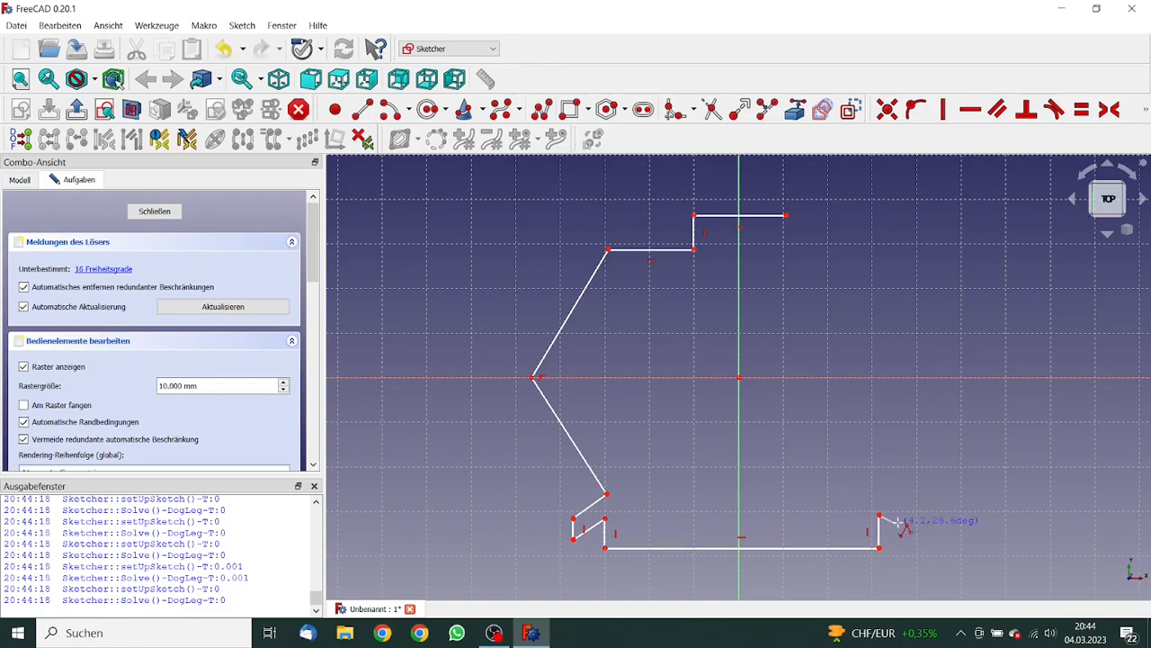
{"action": "left_click", "coordinate": [905, 526]}
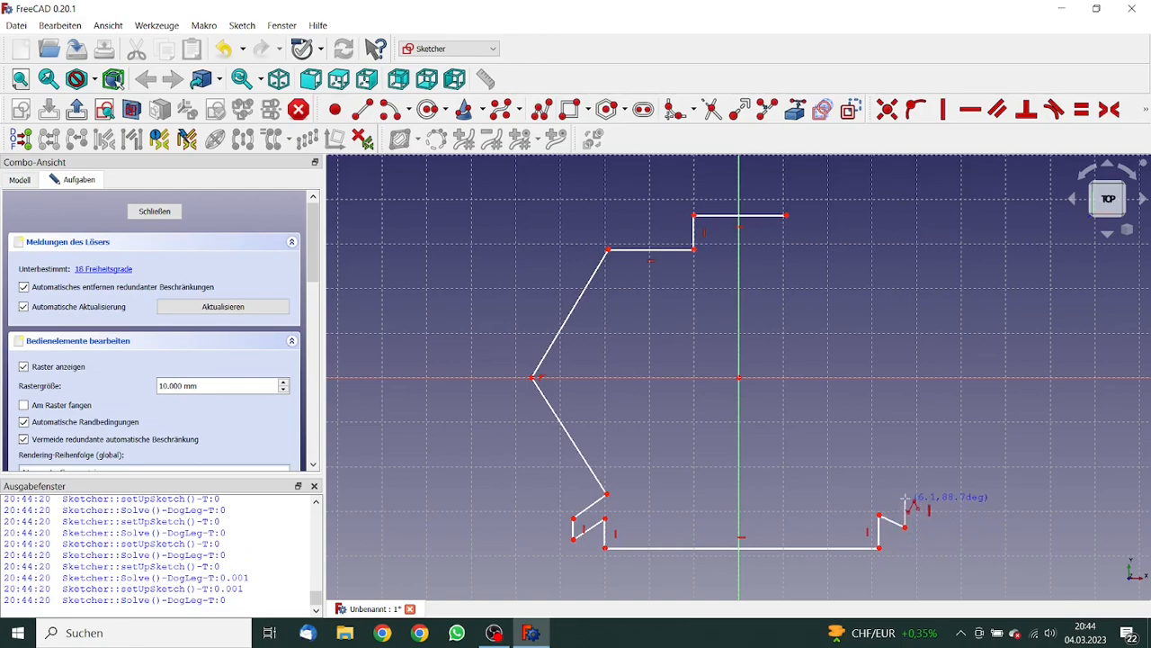
{"action": "left_click", "coordinate": [904, 501]}
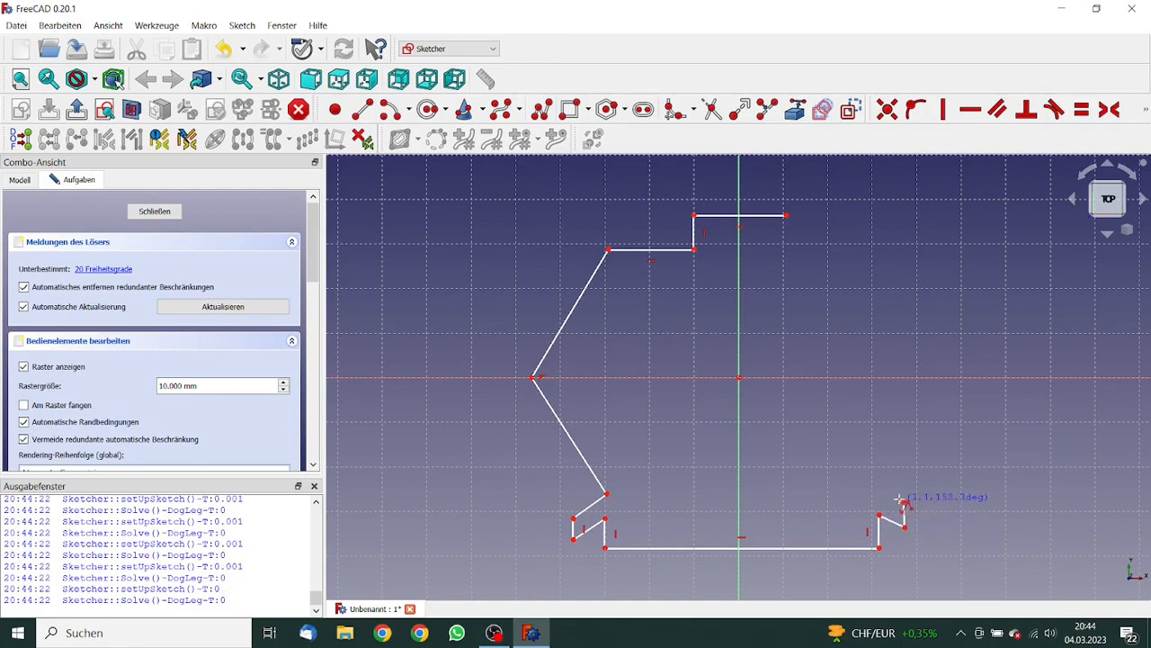
{"action": "left_click", "coordinate": [880, 490]}
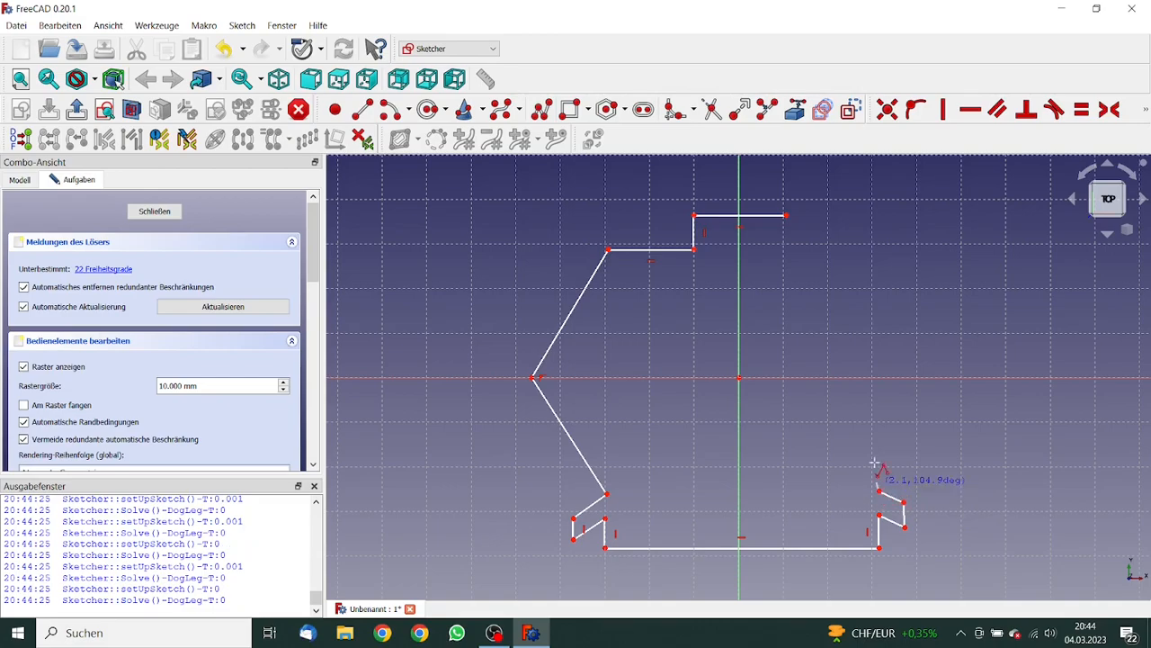
Close the polyline with the bent right flank, right shoulder and tab side, and constrain the tab's right edge to vertical
{"action": "left_click", "coordinate": [927, 378]}
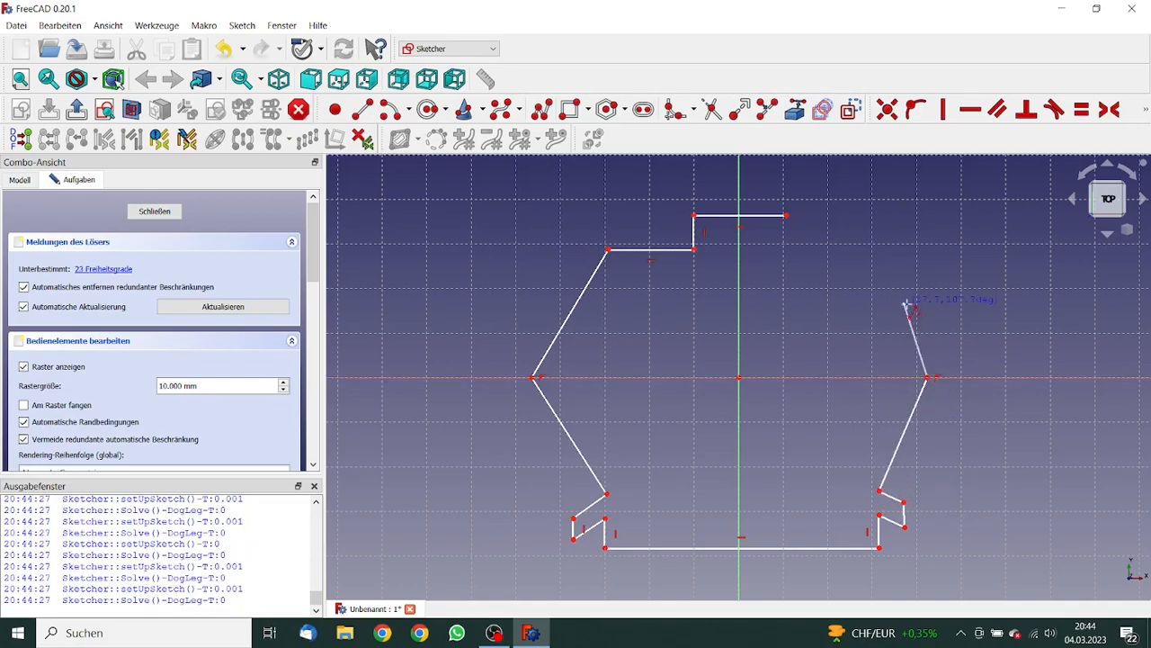
{"action": "left_click", "coordinate": [871, 250]}
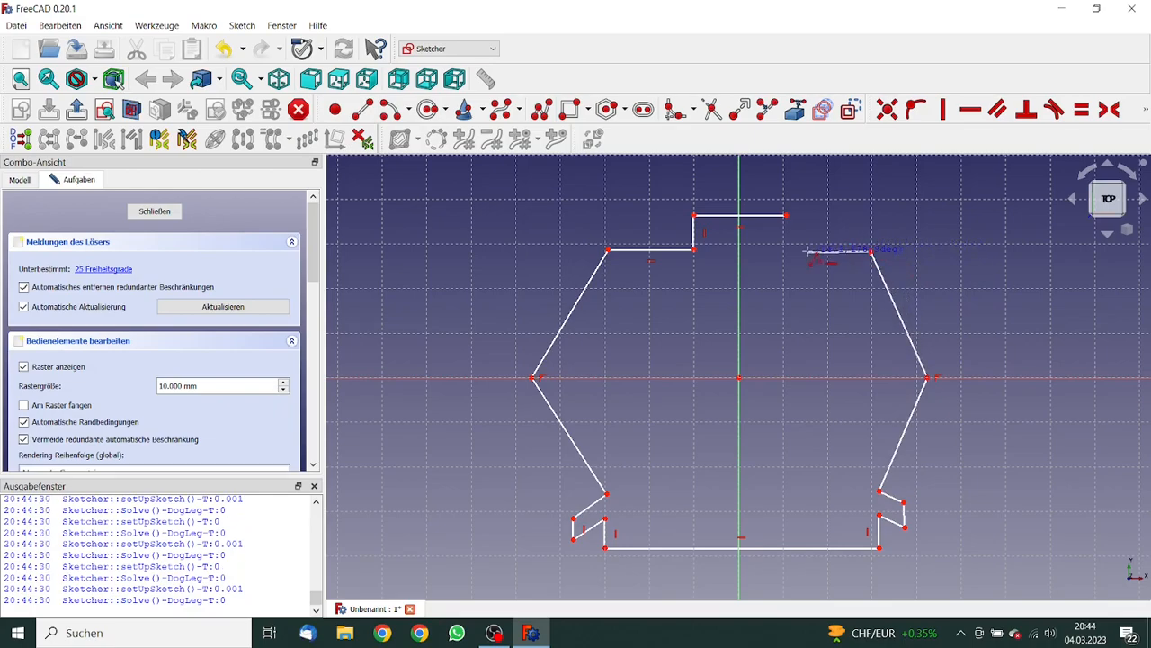
{"action": "left_click", "coordinate": [785, 251]}
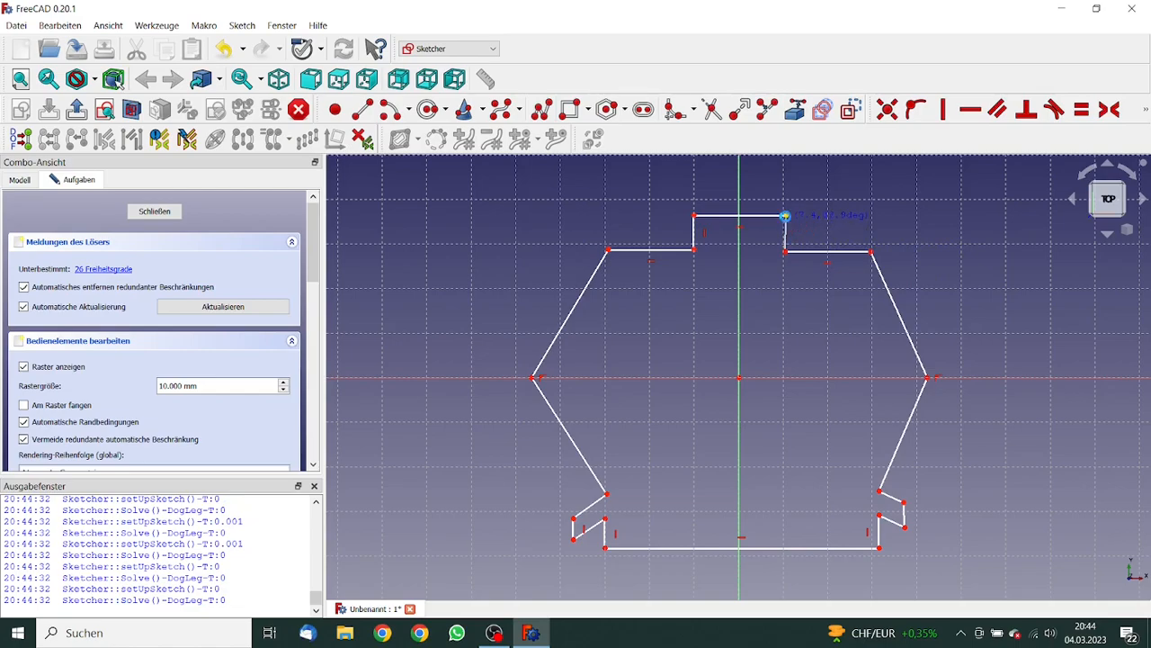
{"action": "left_click", "coordinate": [786, 216]}
{"action": "right_click", "coordinate": [832, 208]}
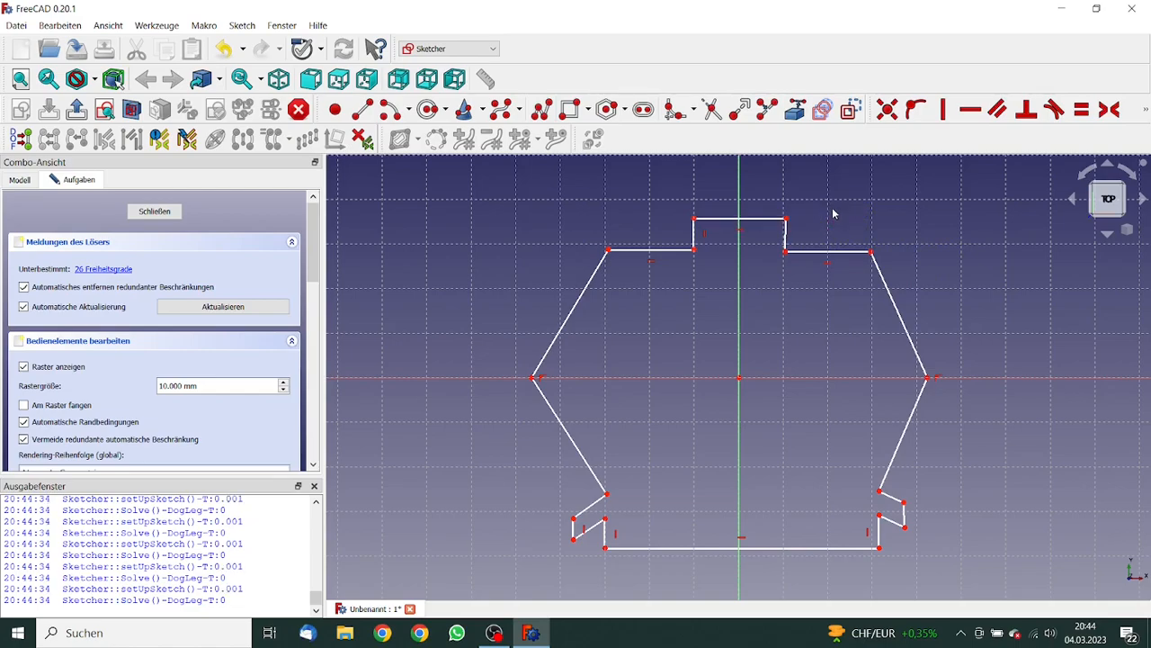
{"action": "left_click", "coordinate": [787, 236]}
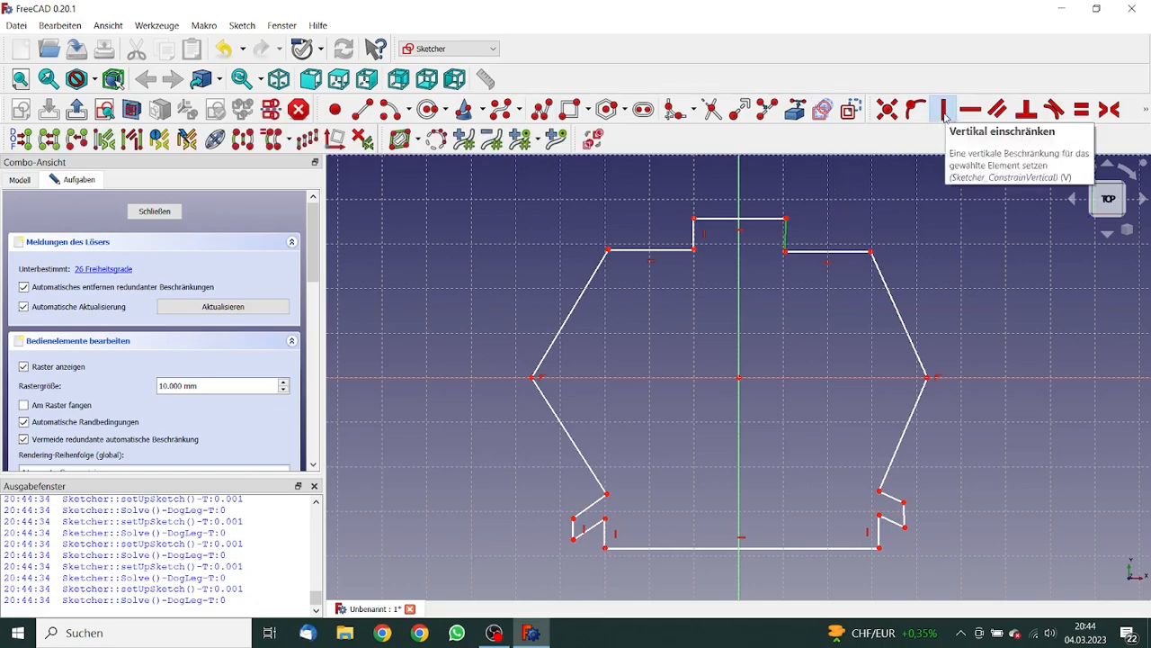
{"action": "left_click", "coordinate": [944, 111]}
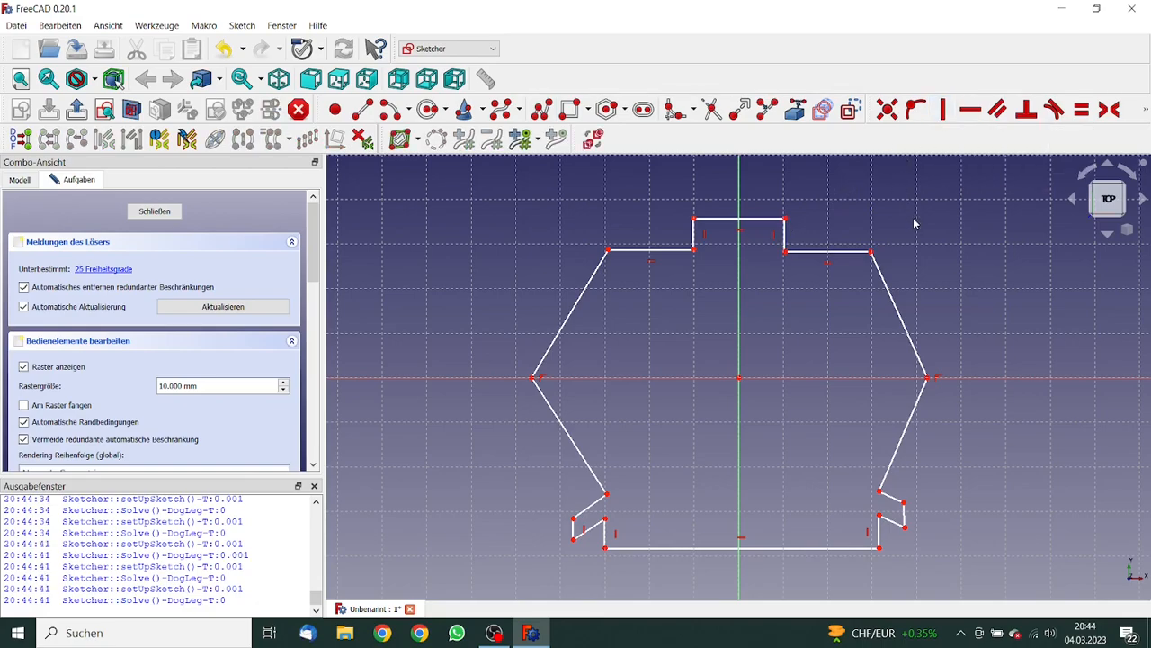
Make the two slanted edges of the lower-left hook parallel, and likewise those of the lower-right hook
{"action": "left_click", "coordinate": [593, 504]}
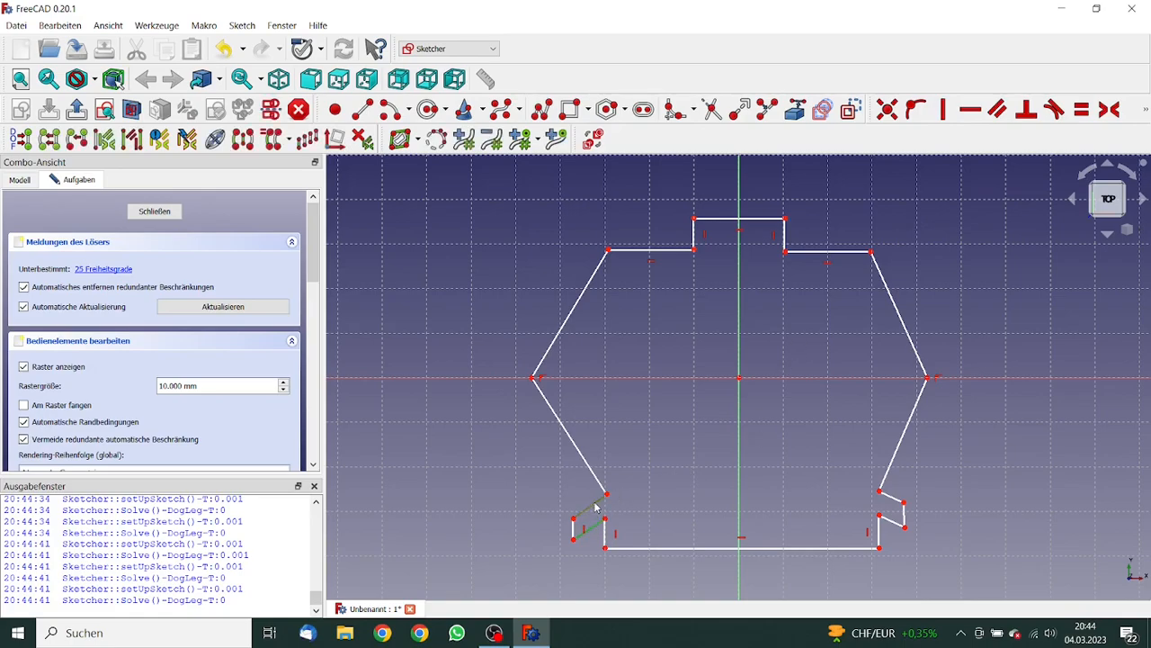
{"action": "left_click", "coordinate": [1004, 120]}
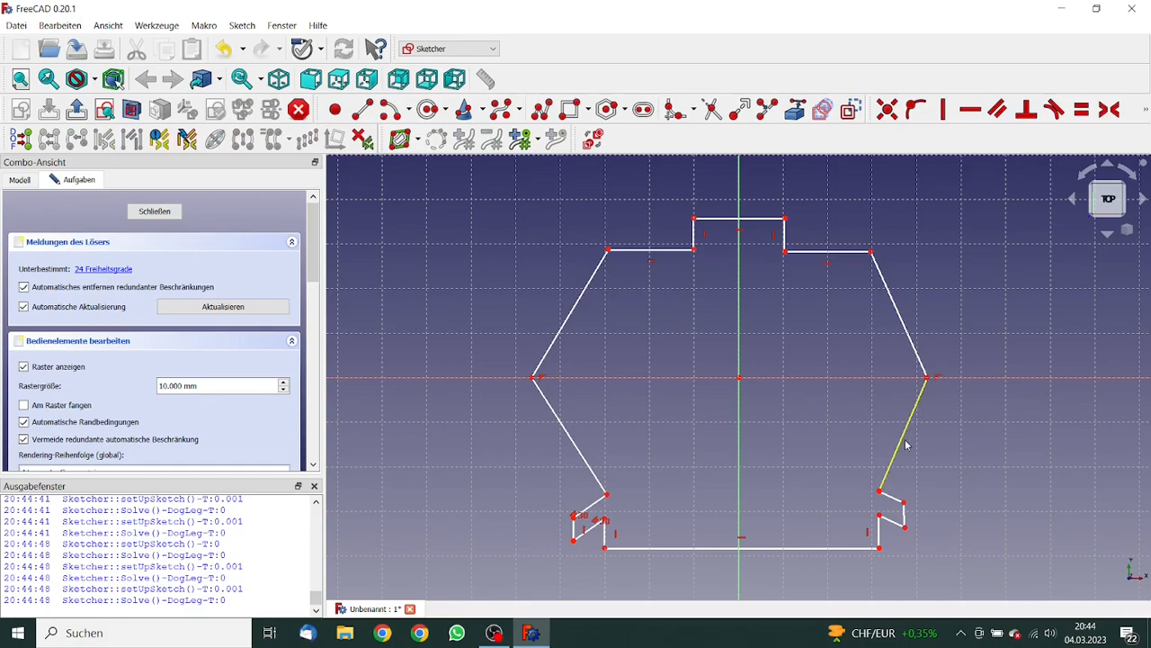
{"action": "left_click", "coordinate": [892, 525]}
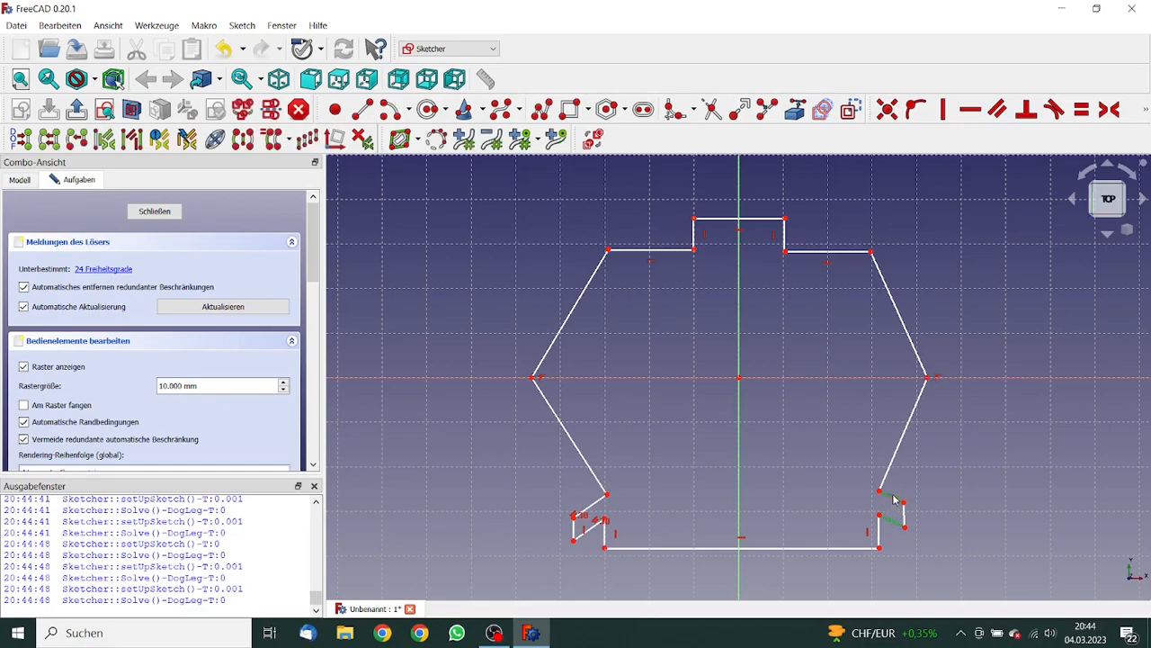
{"action": "left_click", "coordinate": [998, 112]}
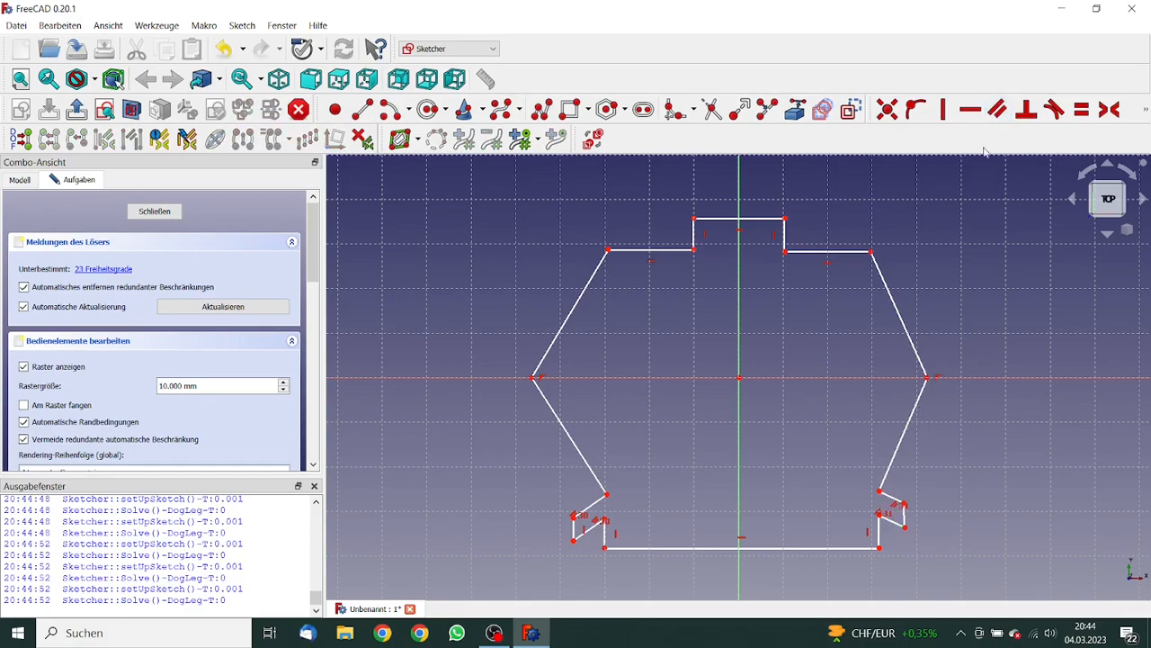
Constrain the angle between the lower-right hook's lower slanted edge and the adjoining vertical edge to 60 degrees
{"action": "left_click", "coordinate": [896, 526]}
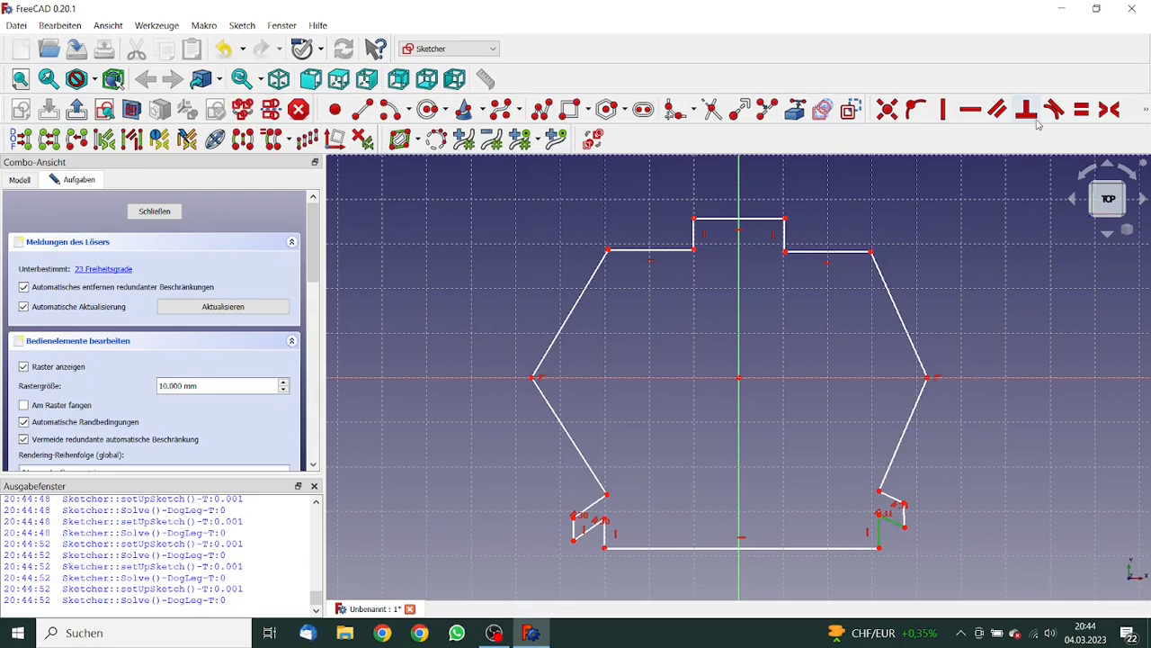
{"action": "left_click", "coordinate": [1147, 109]}
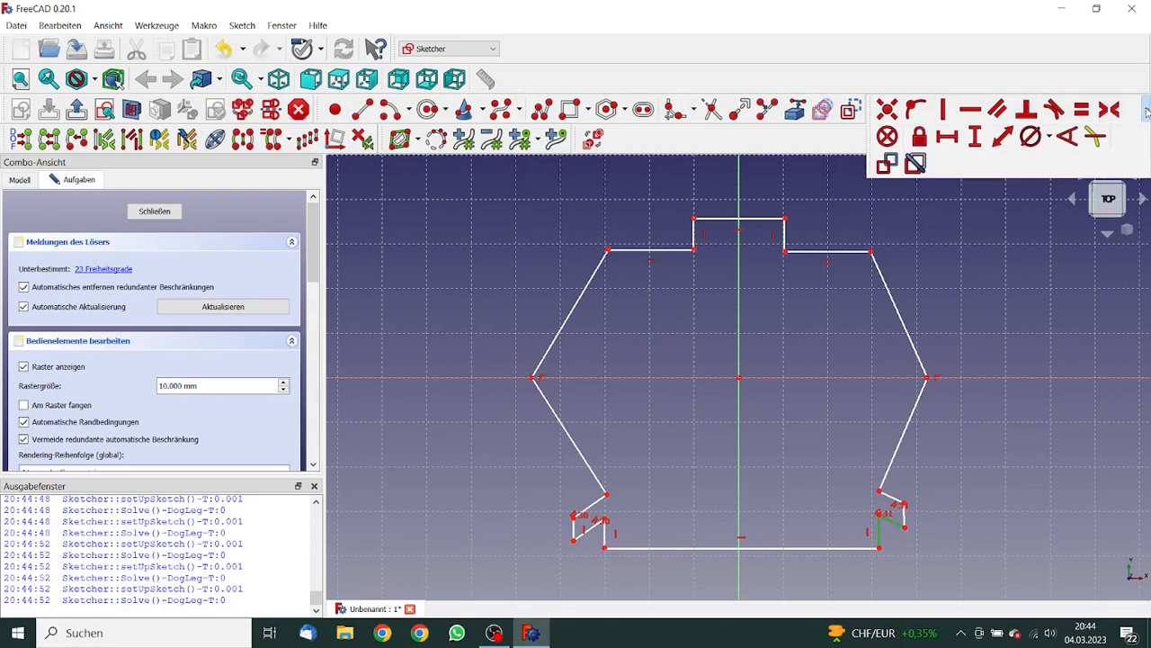
{"action": "left_click", "coordinate": [1070, 136]}
{"action": "type", "text": "60"}
{"action": "left_click", "coordinate": [1062, 225]}
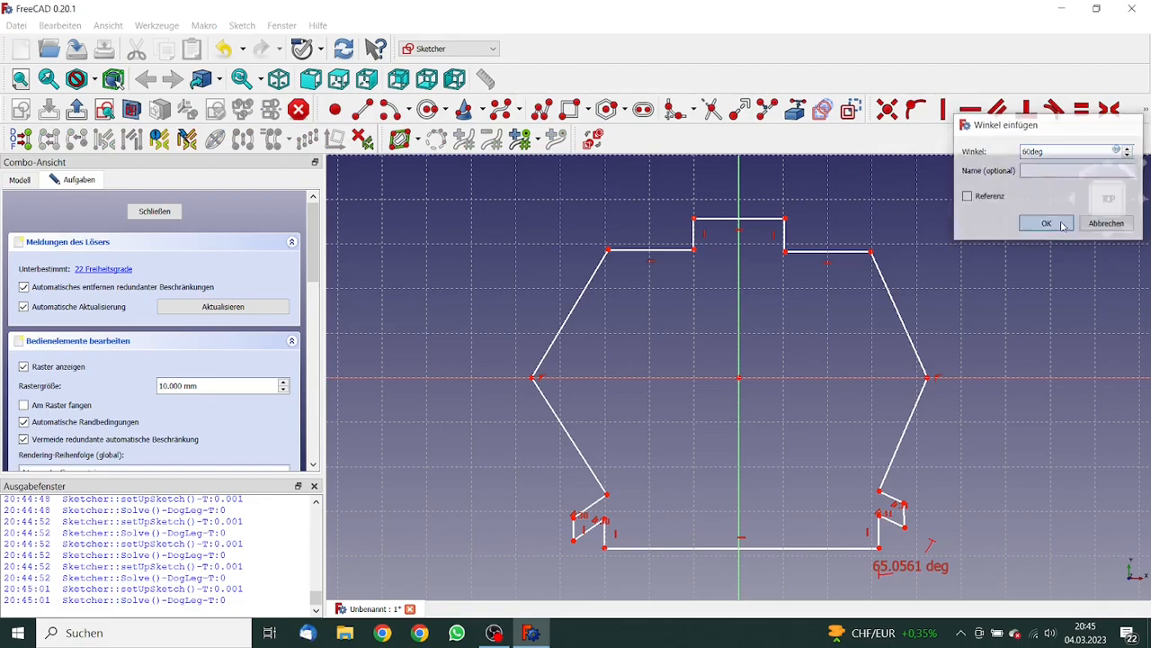
Constrain the vertical distance between the lower-right hook's two inner corners to 5 mm
{"action": "left_click", "coordinate": [882, 517]}
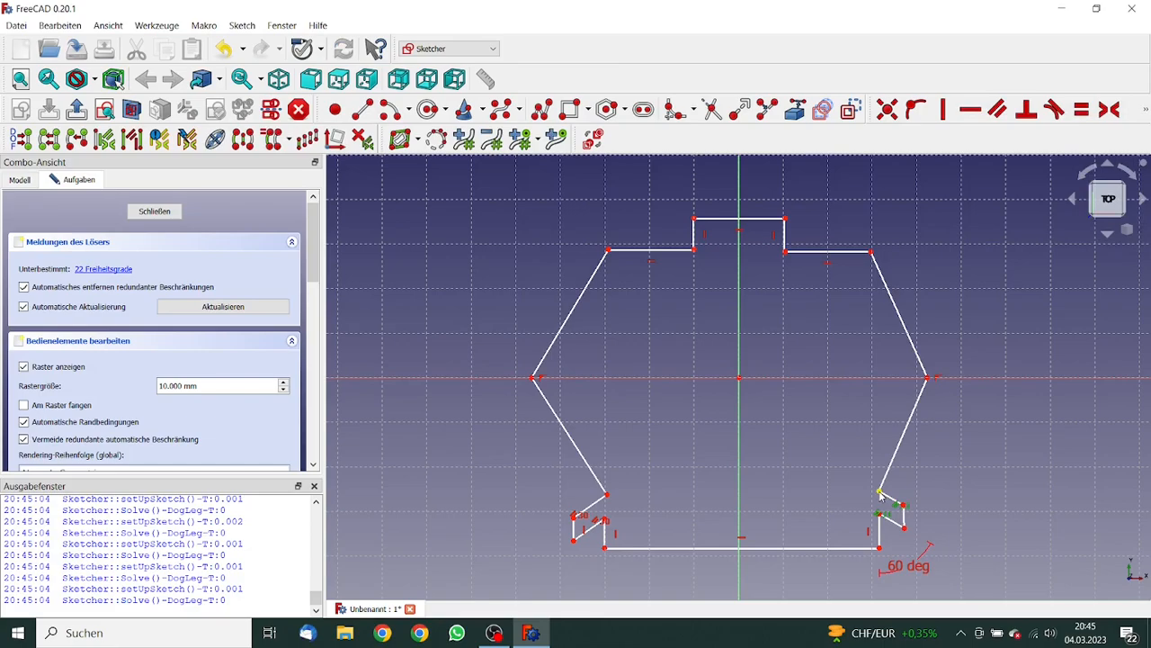
{"action": "scroll", "coordinate": [860, 503], "scroll_direction": "up", "scroll_amount": 4}
{"action": "mouse_move", "coordinate": [861, 481]}
{"action": "middle_mouse_down"}
{"action": "mouse_move", "coordinate": [804, 435]}
{"action": "mouse_move", "coordinate": [763, 267]}
{"action": "middle_mouse_up"}
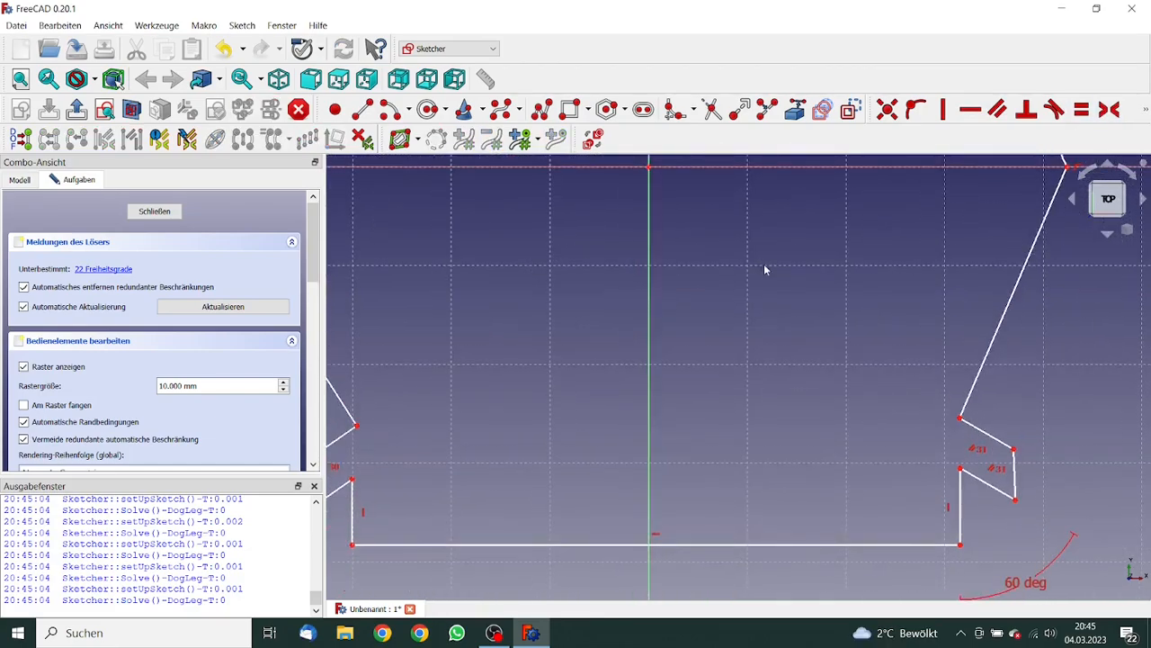
{"action": "left_click", "coordinate": [960, 469]}
{"action": "left_click", "coordinate": [960, 421]}
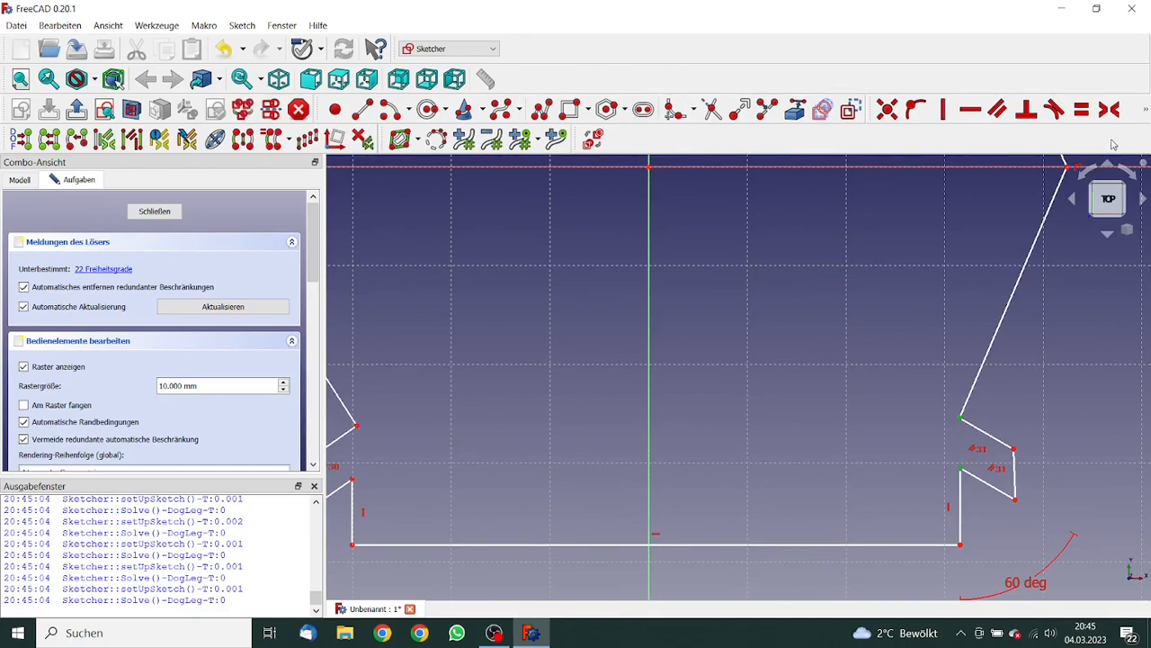
{"action": "left_click", "coordinate": [1146, 109]}
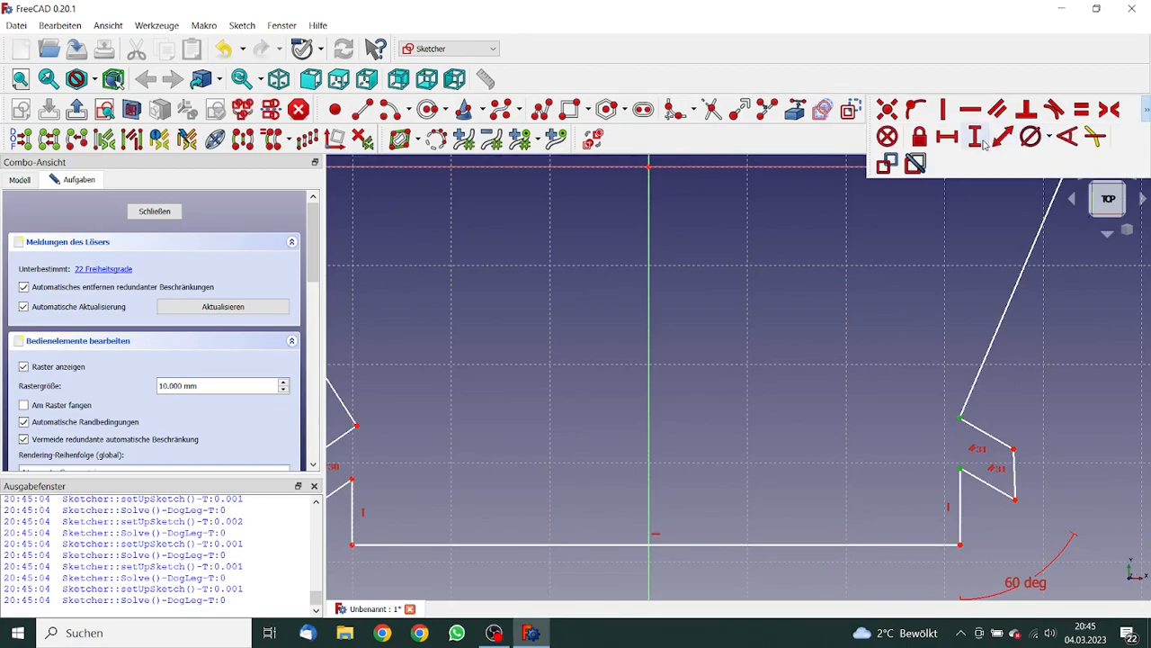
{"action": "left_click", "coordinate": [974, 135]}
{"action": "type", "text": "5mm"}
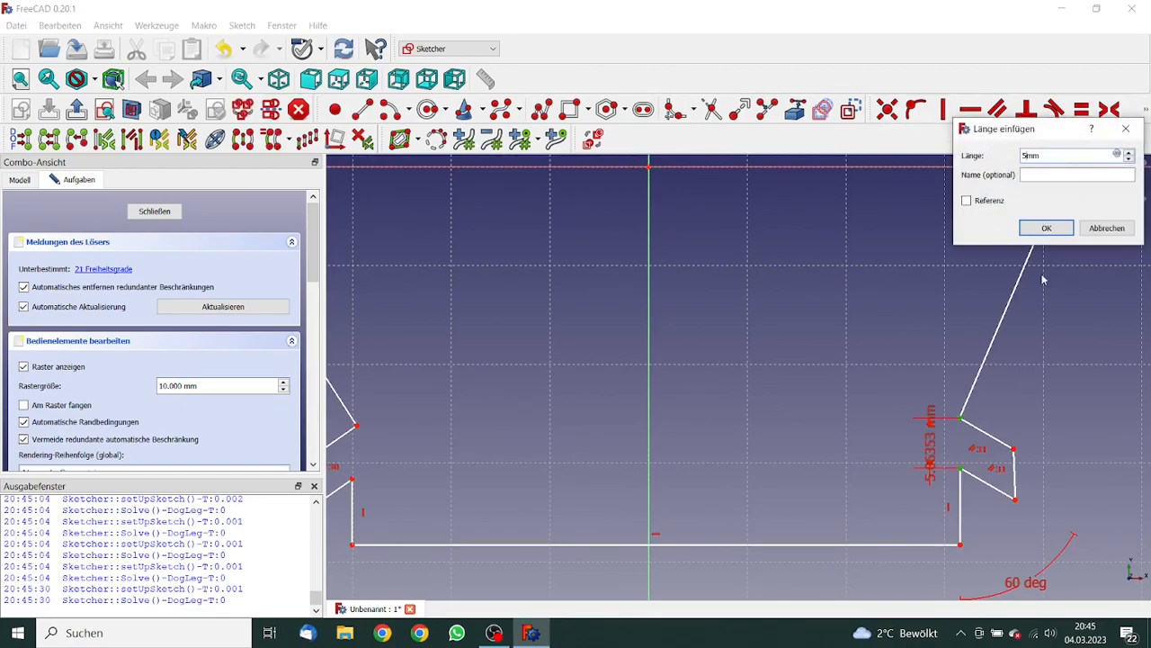
{"action": "left_click", "coordinate": [1046, 230]}
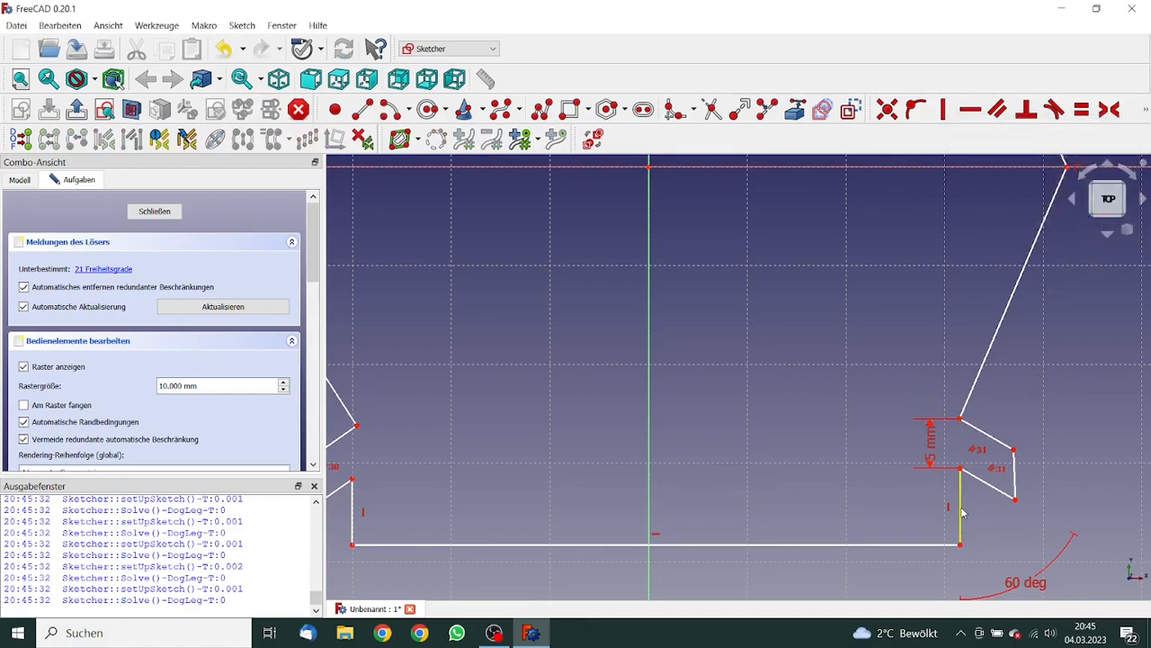
Constrain the horizontal distance between the ends of the lower-right hook's lower slanted edge to 5 mm
{"action": "left_click", "coordinate": [960, 470]}
{"action": "left_click", "coordinate": [1014, 499]}
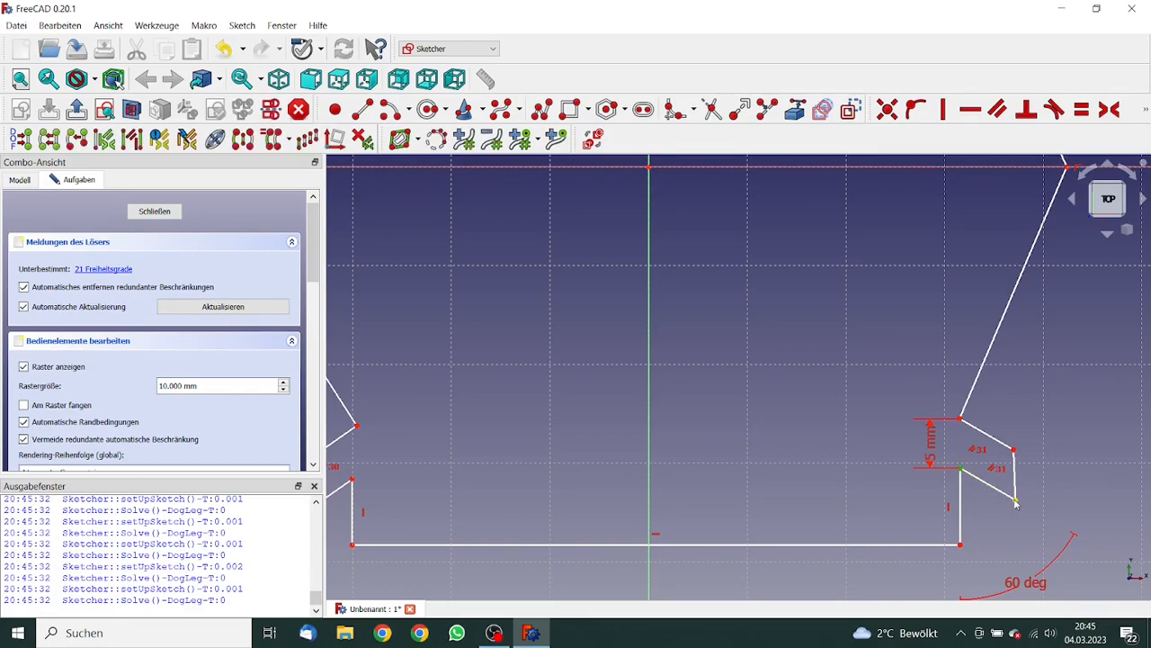
{"action": "left_click", "coordinate": [1145, 109]}
{"action": "left_click", "coordinate": [946, 137]}
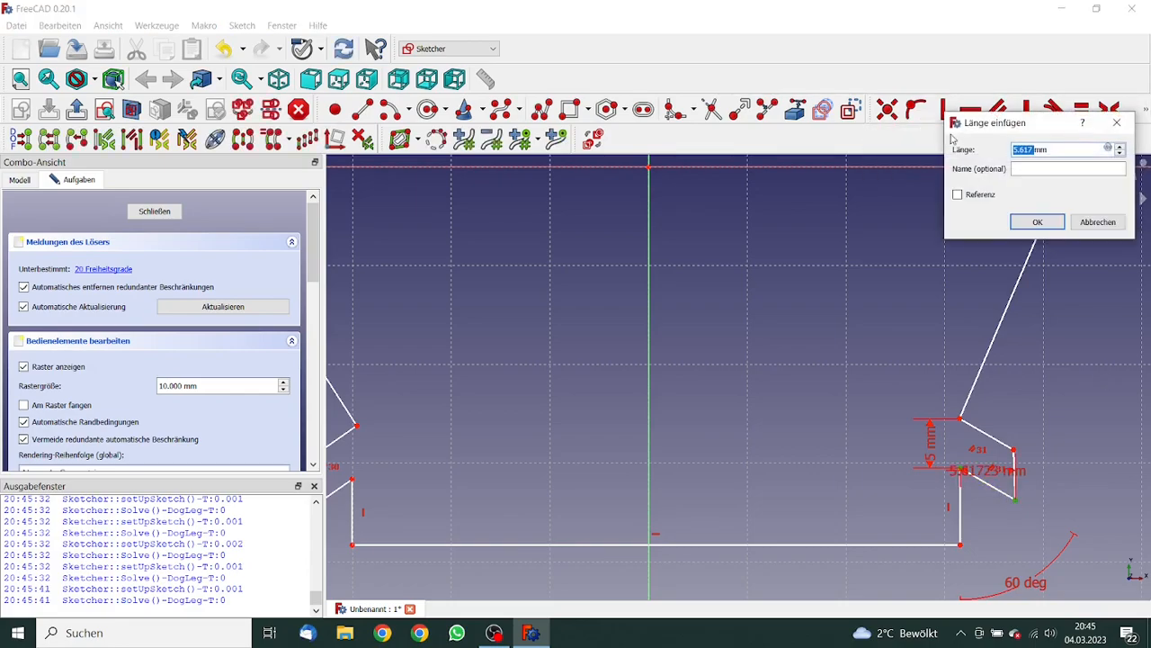
{"action": "type", "text": "5"}
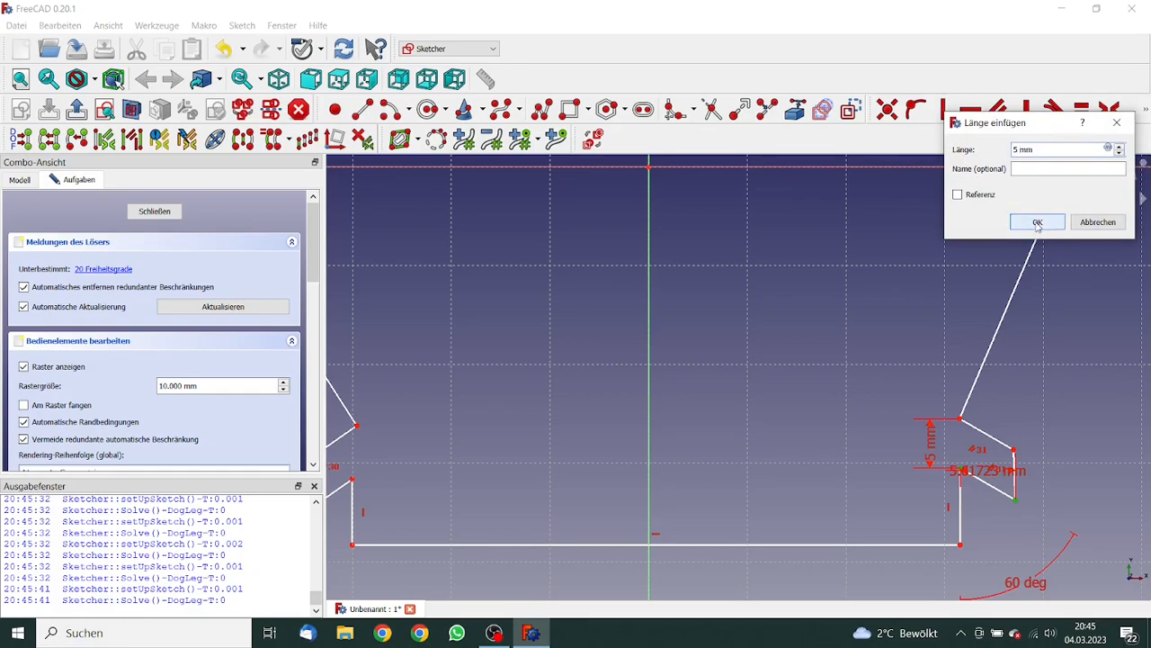
{"action": "left_click", "coordinate": [1037, 221]}
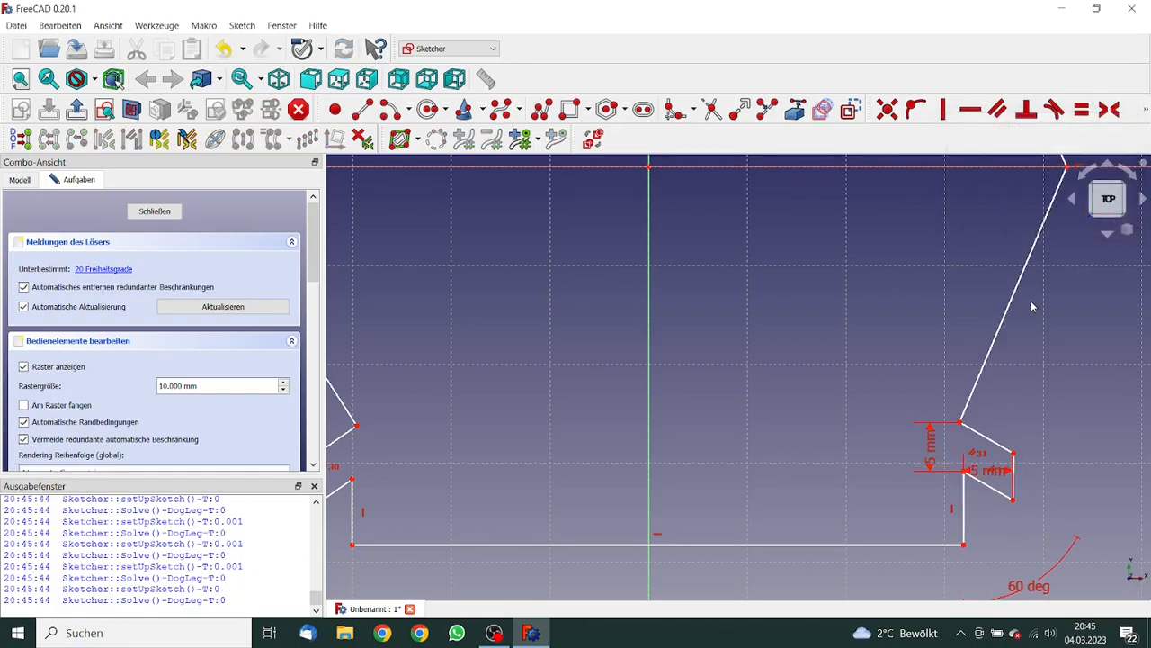
Set the vertical distance from the base's right end up to the hook's lower inner corner to 5 mm
{"action": "left_click", "coordinate": [963, 545]}
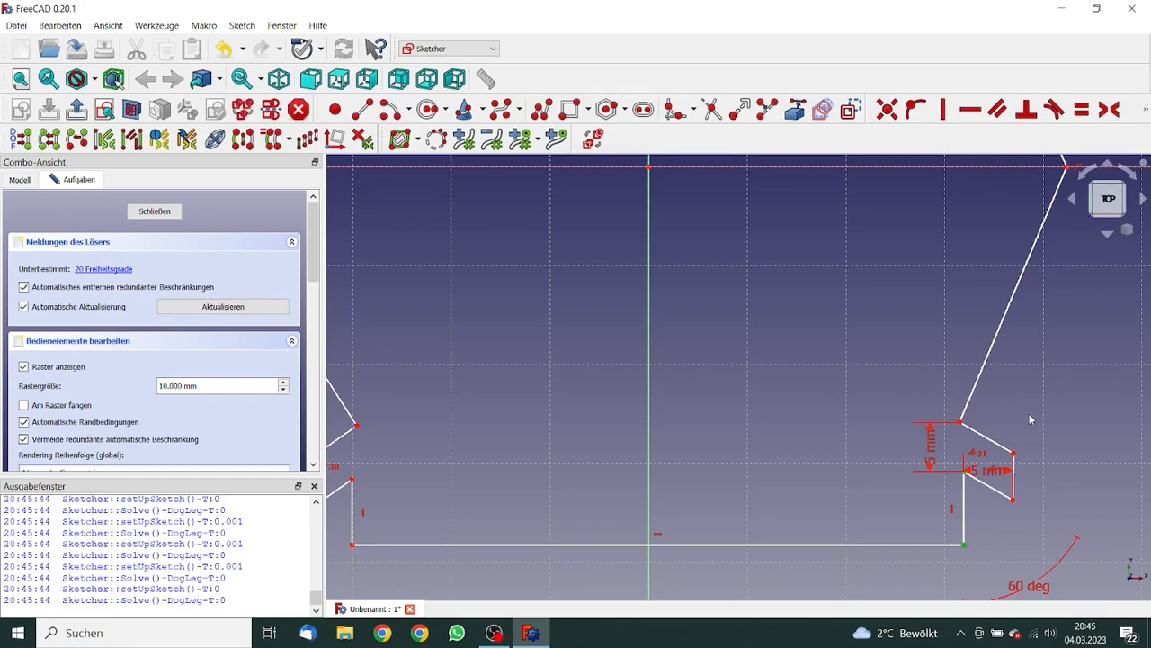
{"action": "left_click", "coordinate": [1147, 110]}
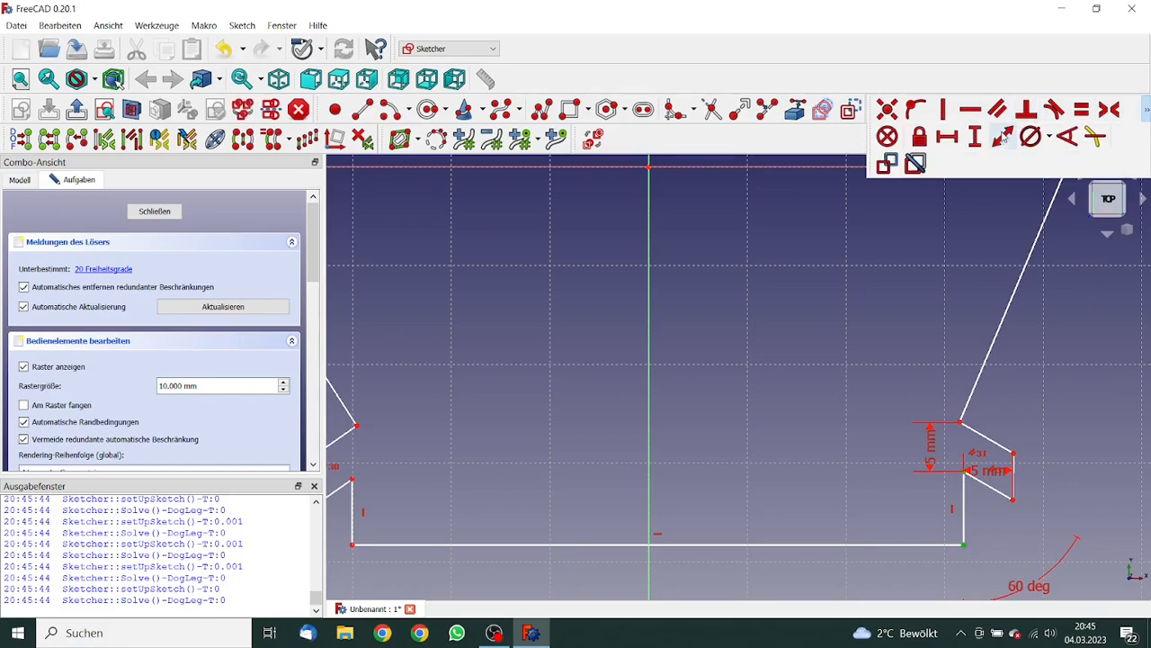
{"action": "left_click", "coordinate": [986, 143]}
{"action": "type", "text": "5"}
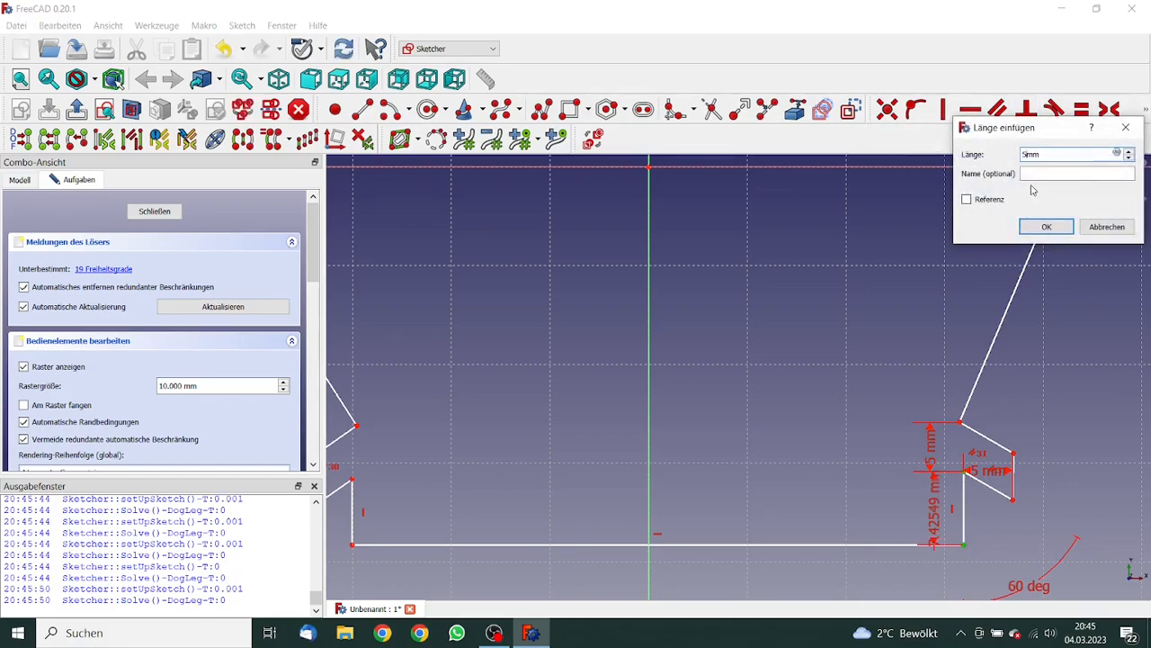
{"action": "left_click", "coordinate": [1045, 226]}
Make the two ends of the base line symmetric about the vertical sketch axis
{"action": "scroll", "coordinate": [905, 279], "scroll_direction": "down", "scroll_amount": 3}
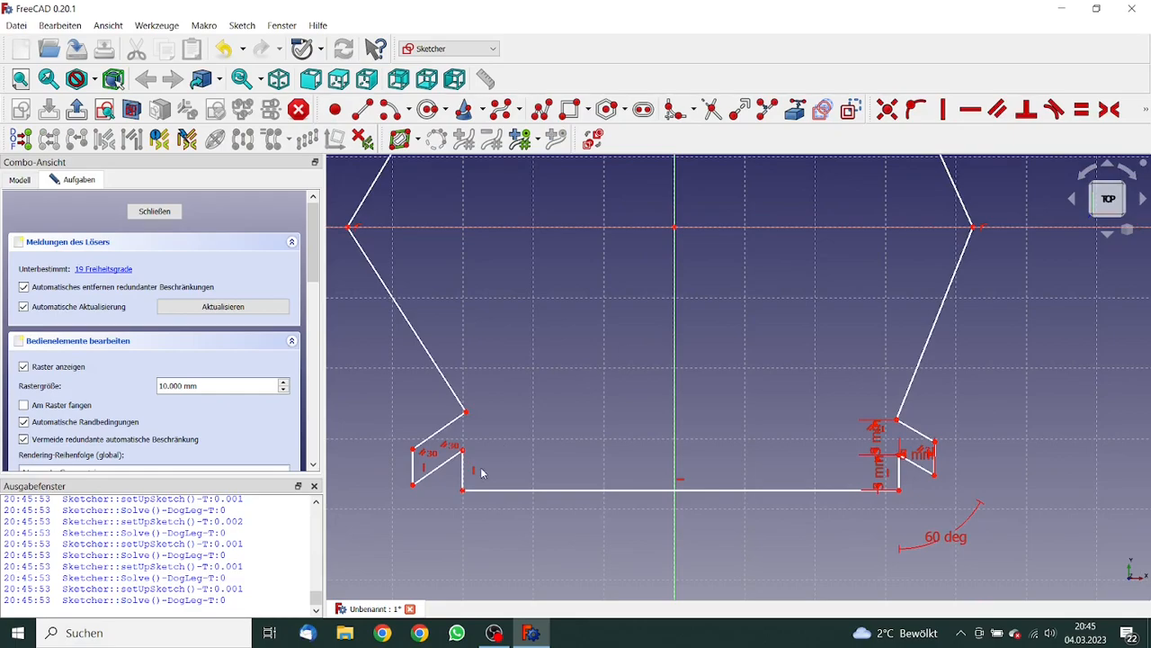
{"action": "left_click", "coordinate": [463, 491]}
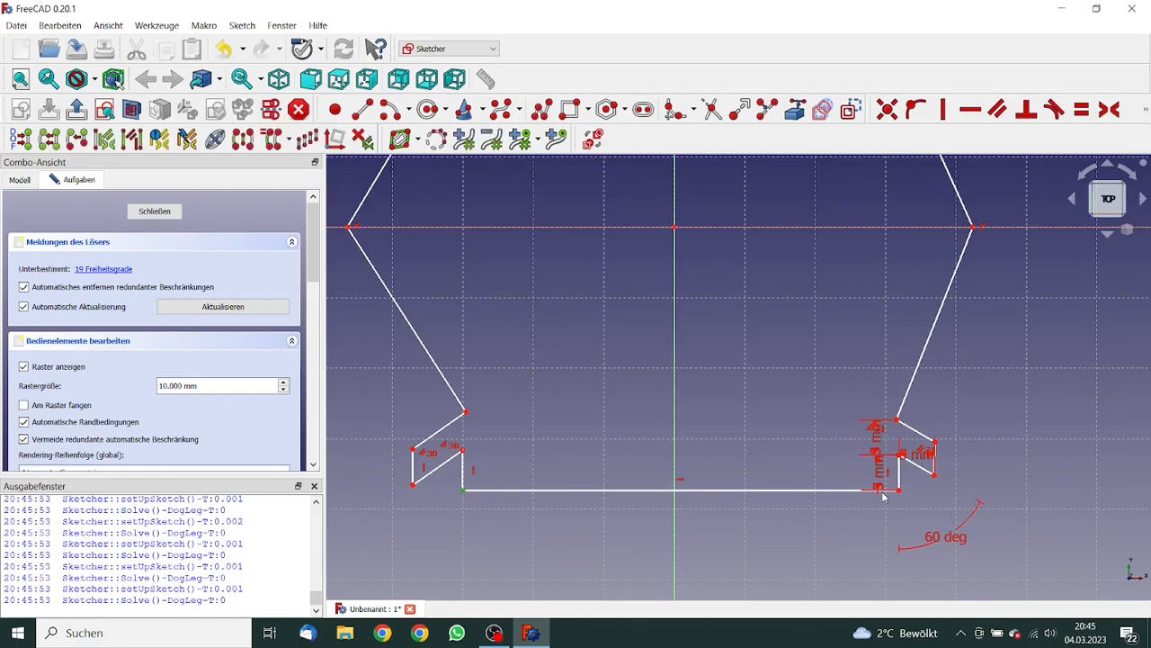
{"action": "left_click", "coordinate": [900, 491]}
{"action": "left_click", "coordinate": [676, 452]}
{"action": "left_click", "coordinate": [1109, 109]}
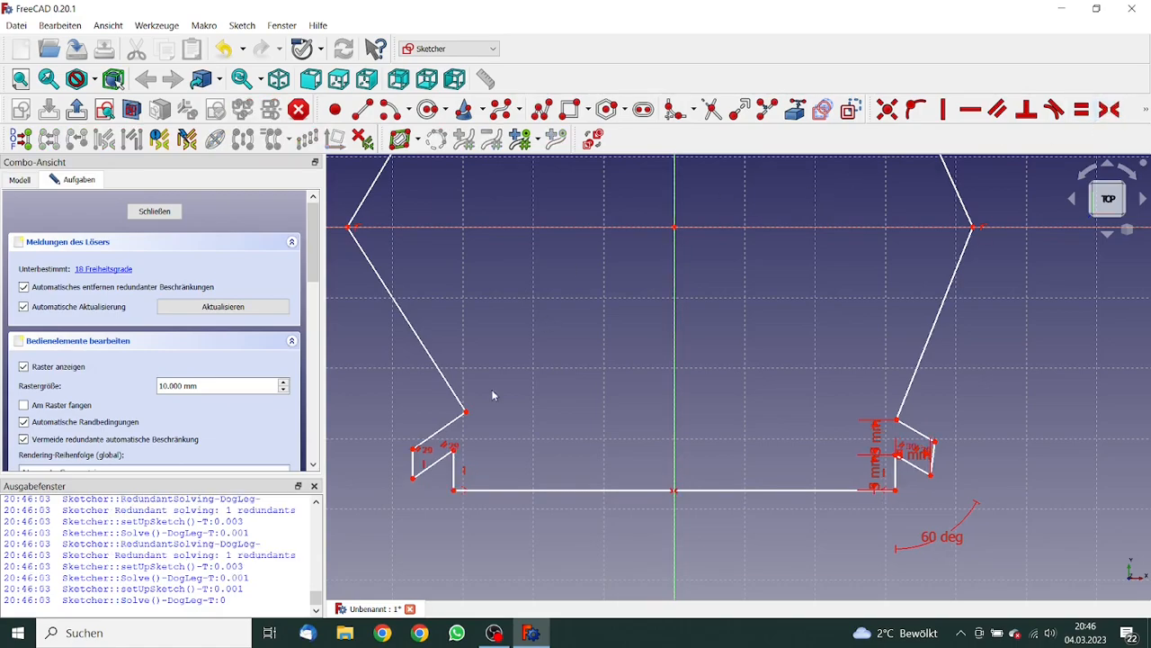
Make the lower inner corners of the left and right hooks symmetric about the vertical axis
{"action": "left_click", "coordinate": [453, 446]}
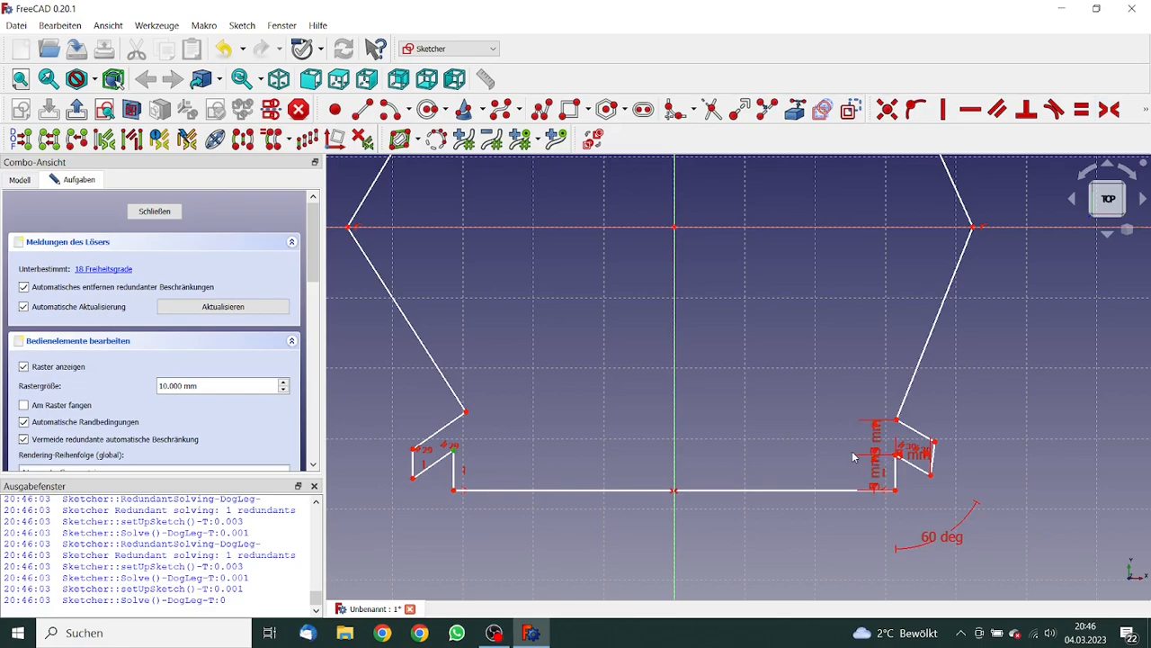
{"action": "scroll", "coordinate": [854, 457], "scroll_direction": "up", "scroll_amount": 4}
{"action": "left_click", "coordinate": [879, 421]}
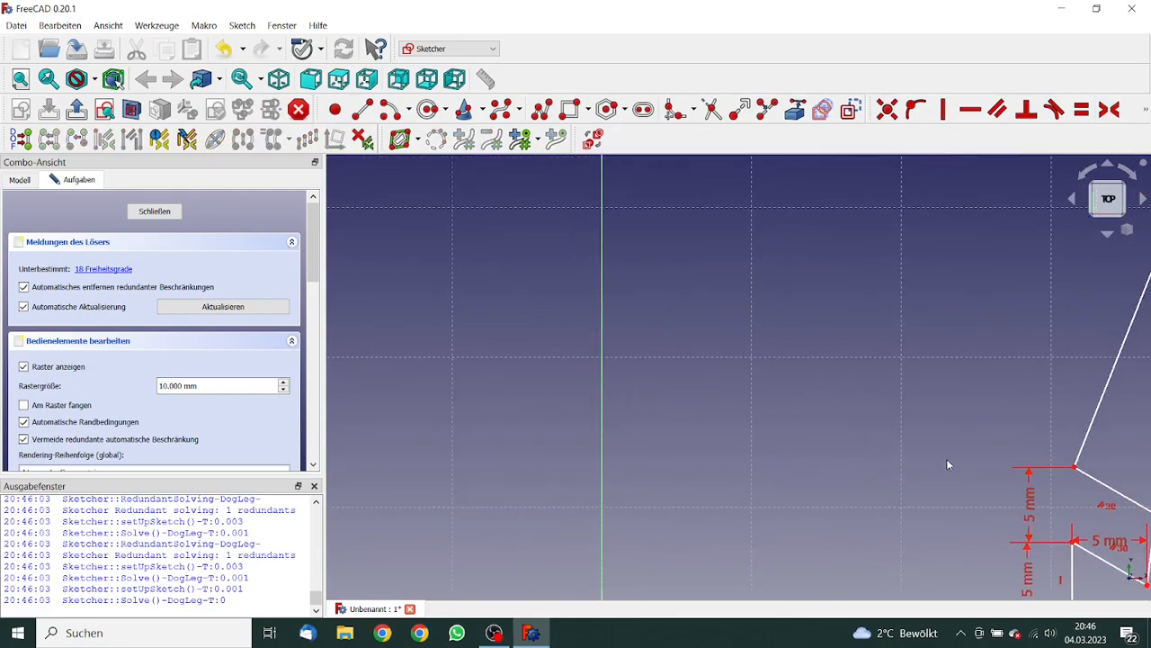
{"action": "left_click", "coordinate": [1074, 543]}
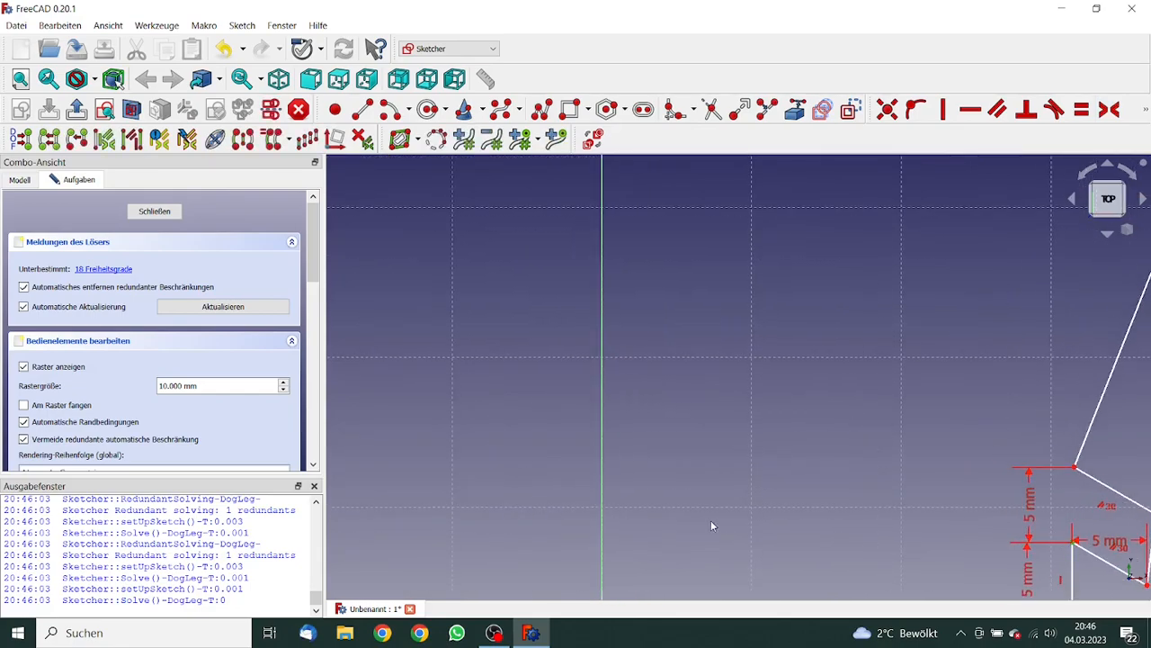
{"action": "mouse_move", "coordinate": [814, 480]}
{"action": "middle_mouse_down"}
{"action": "mouse_move", "coordinate": [1001, 533]}
{"action": "mouse_move", "coordinate": [1077, 574]}
{"action": "middle_mouse_up"}
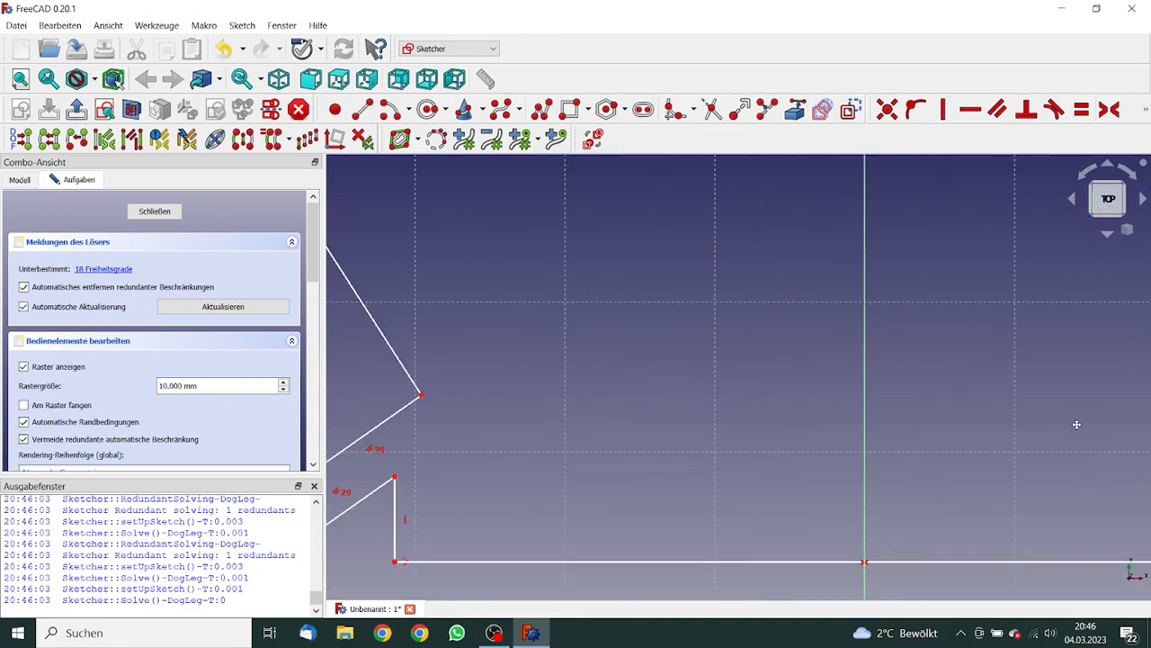
{"action": "left_click", "coordinate": [395, 478]}
{"action": "left_click", "coordinate": [867, 466]}
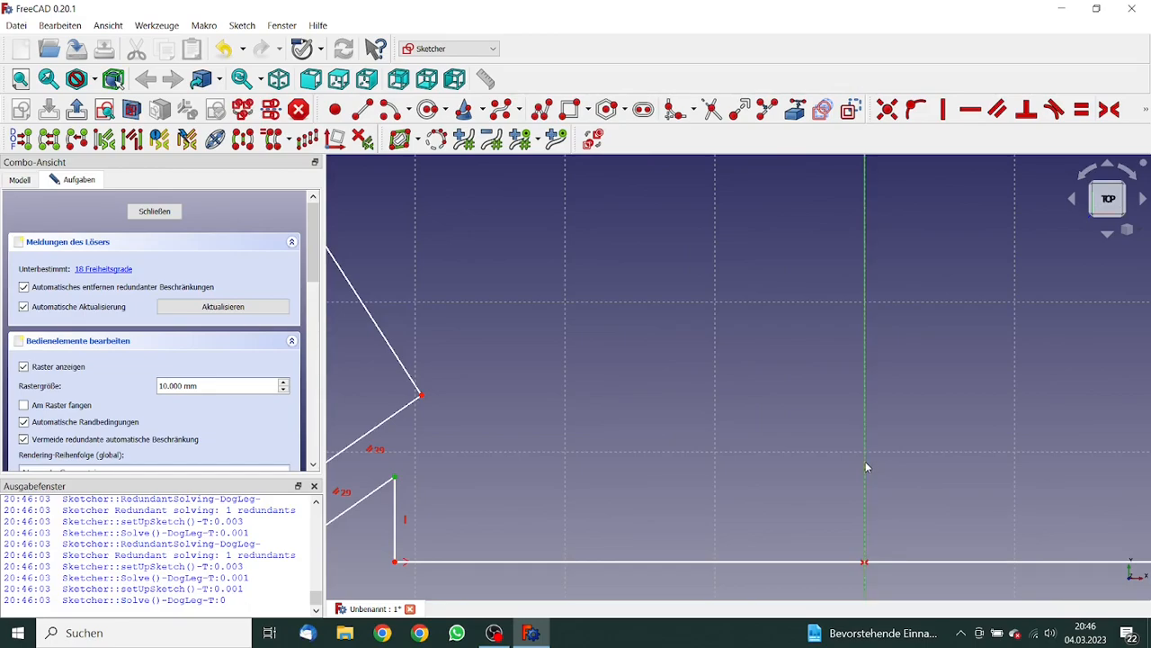
{"action": "left_click", "coordinate": [1109, 109]}
Make the hooks' upper inner corners, where the flanks end, symmetric about the vertical axis
{"action": "scroll", "coordinate": [1032, 178], "scroll_direction": "down", "scroll_amount": 3}
{"action": "scroll", "coordinate": [720, 317], "scroll_direction": "down", "scroll_amount": 1}
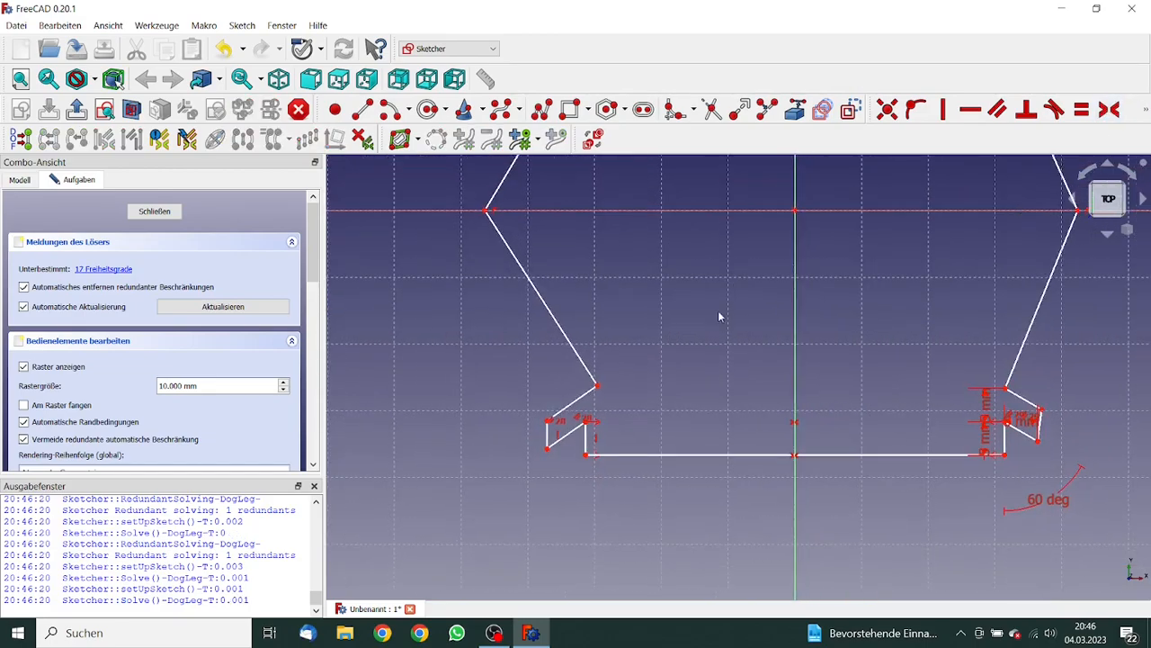
{"action": "left_click", "coordinate": [598, 386]}
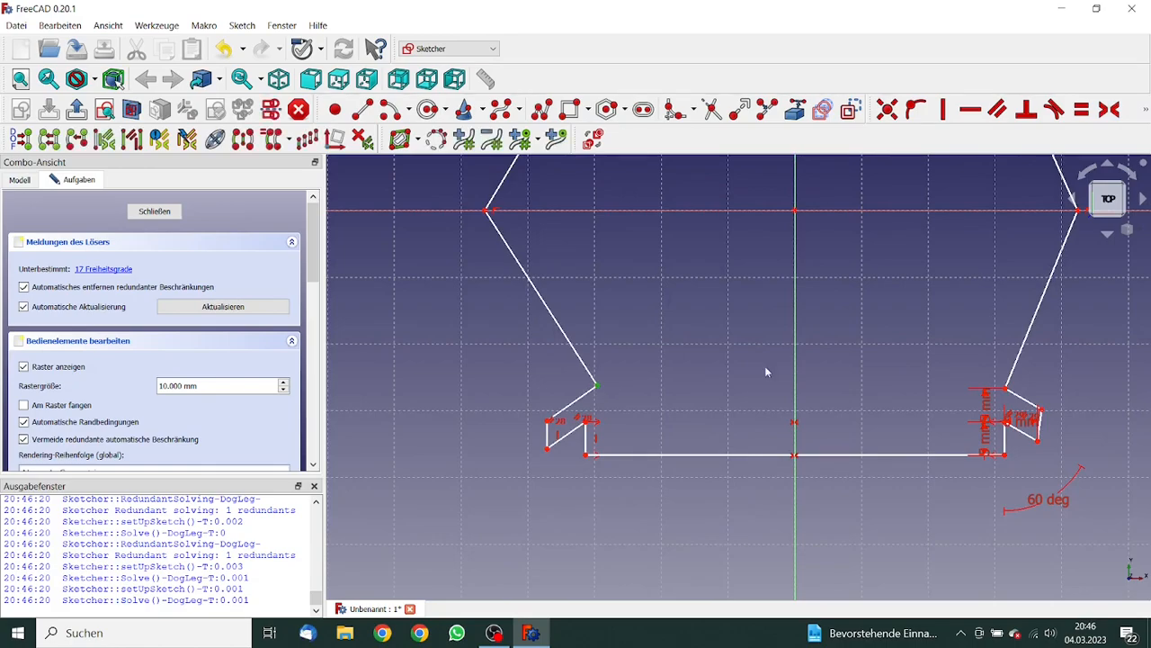
{"action": "left_click", "coordinate": [1005, 390]}
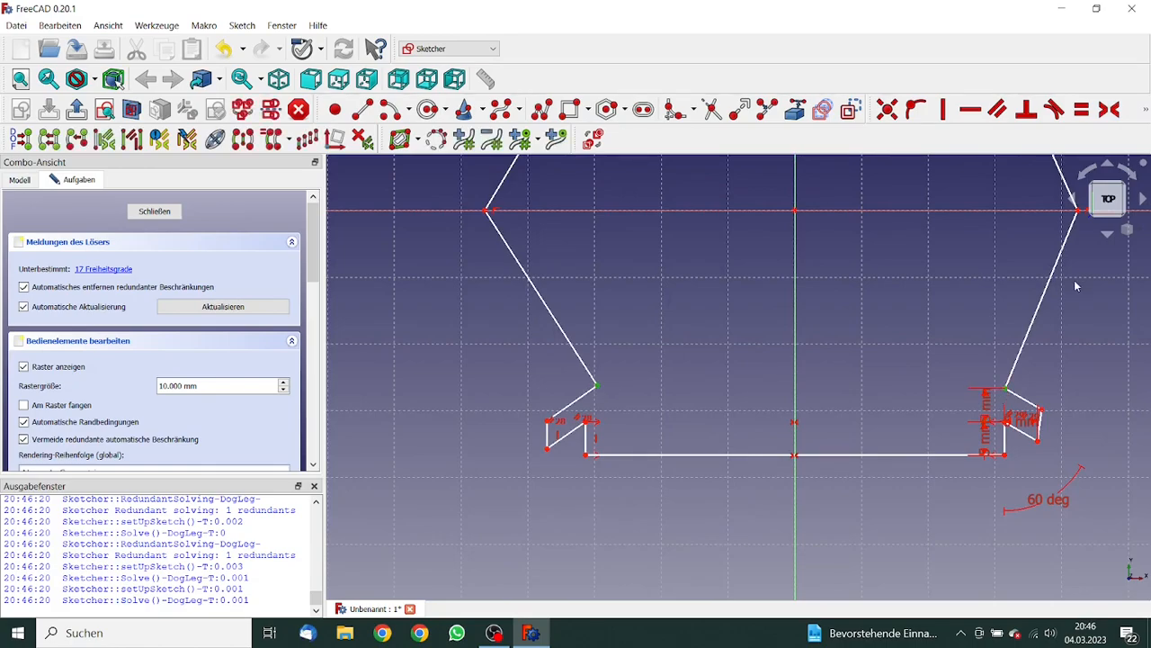
{"action": "left_click", "coordinate": [795, 300]}
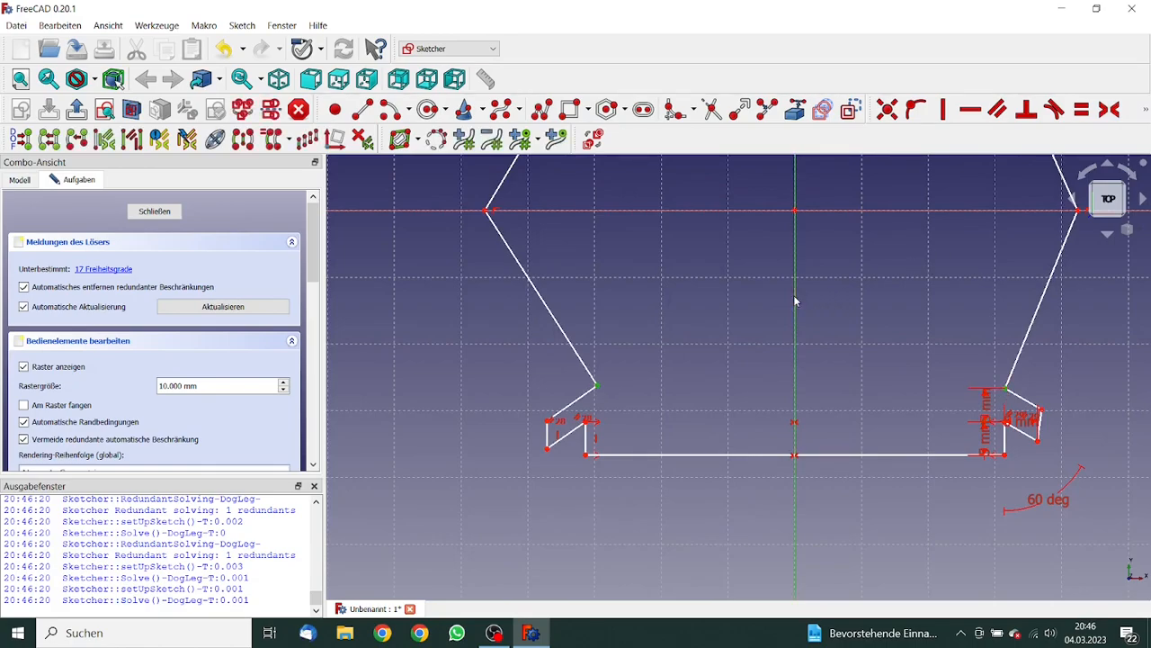
{"action": "left_click", "coordinate": [1109, 109]}
Make the lower outer tips of the left and right hooks symmetric about the vertical axis
{"action": "left_click", "coordinate": [547, 450]}
{"action": "left_click", "coordinate": [1039, 443]}
{"action": "left_click", "coordinate": [796, 443]}
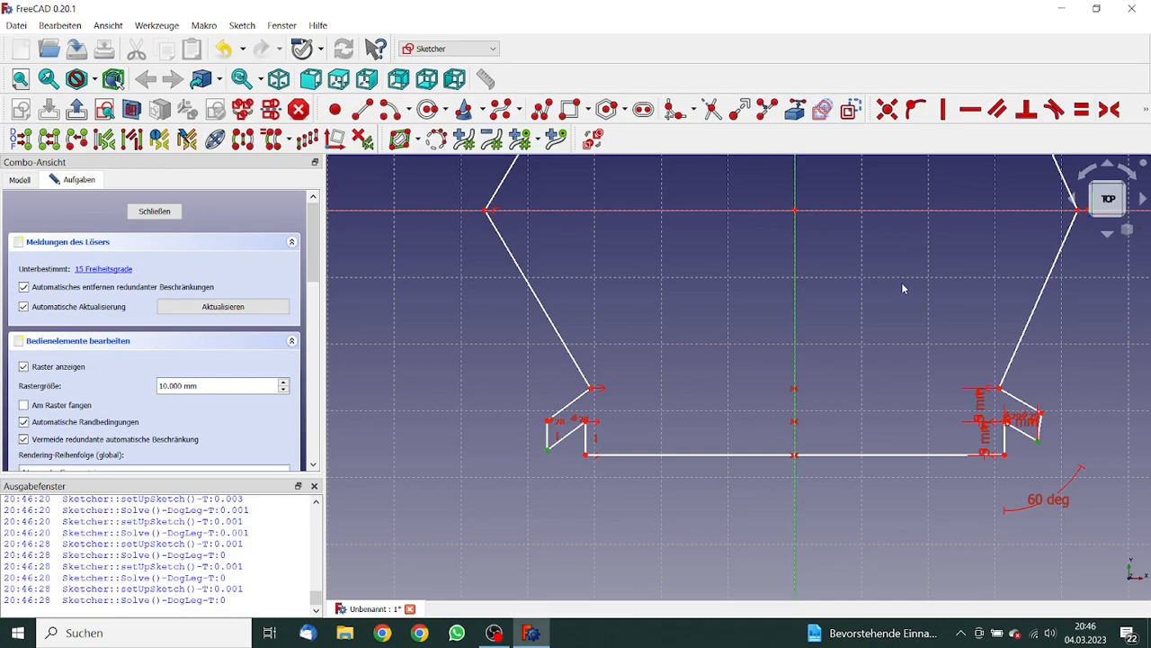
{"action": "left_click", "coordinate": [1110, 108]}
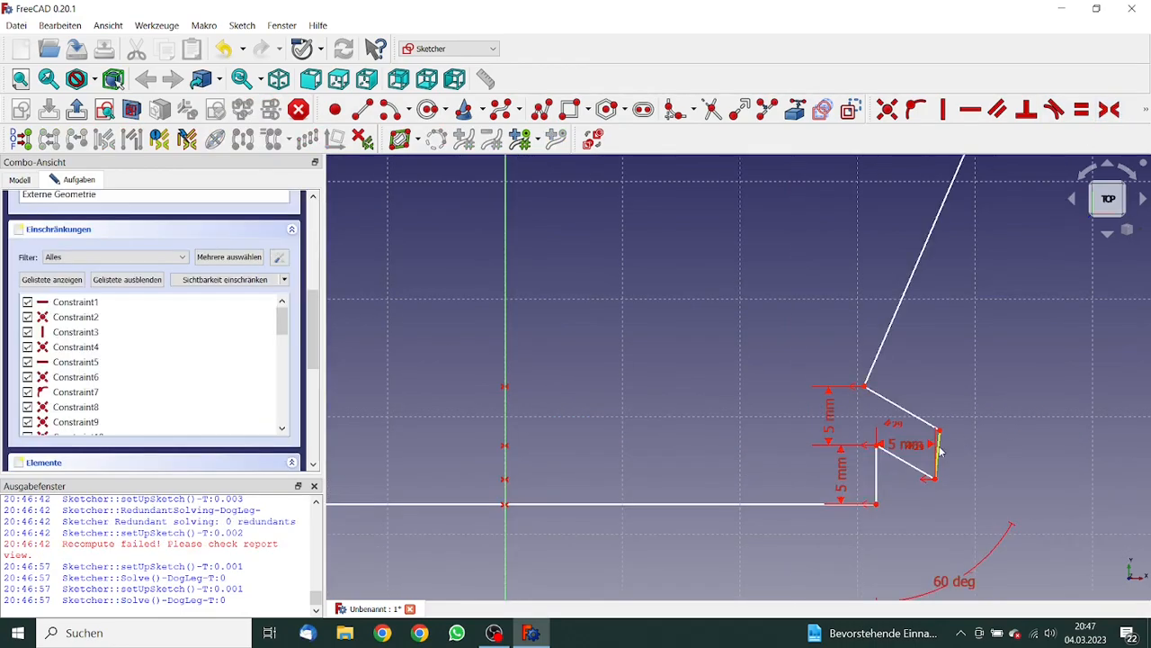
Constrain the right hook's outer edge to vertical and place its upper inner corner in line with the vertical edge above the base
{"action": "left_click", "coordinate": [938, 452]}
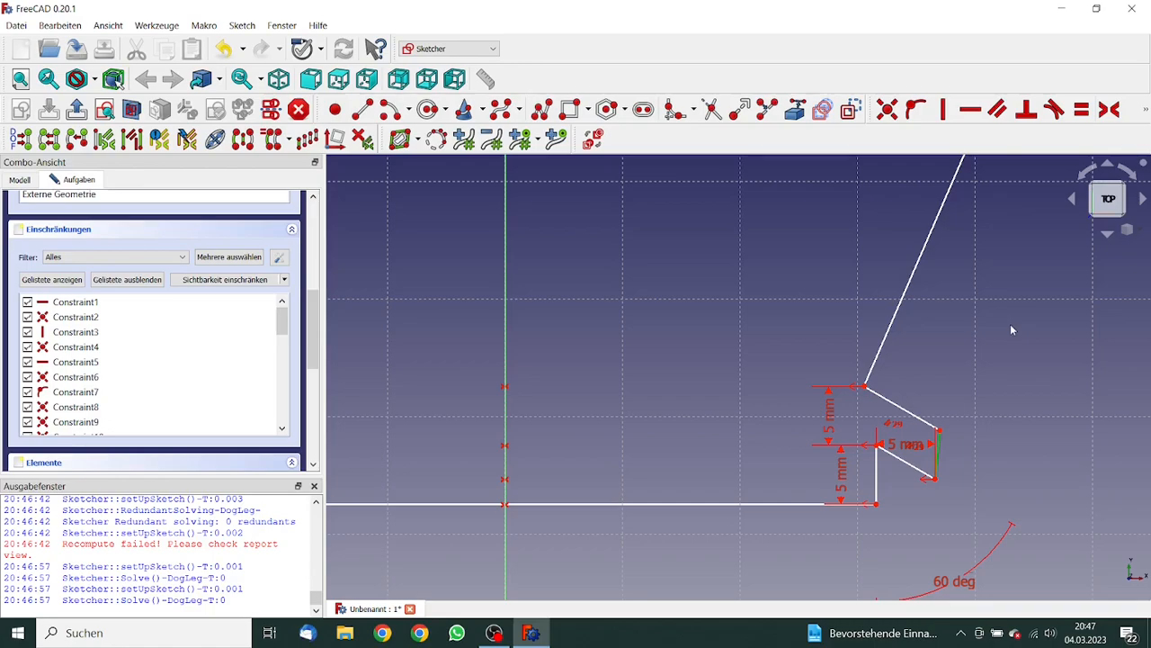
{"action": "left_click", "coordinate": [943, 109]}
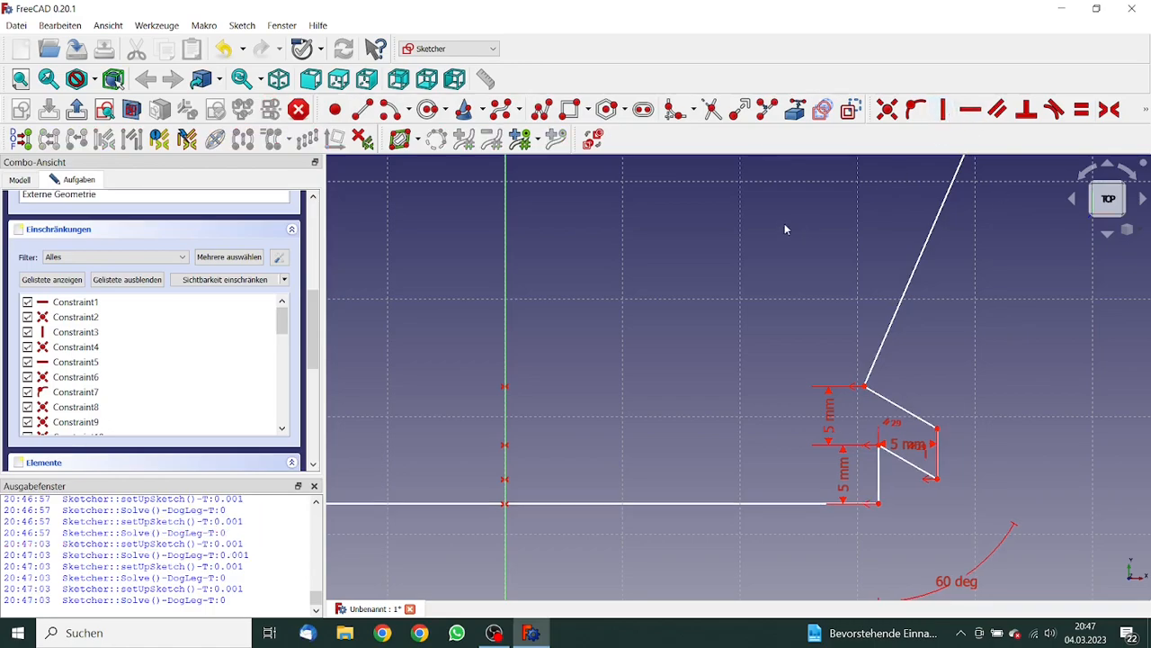
{"action": "left_click", "coordinate": [864, 388]}
{"action": "left_click", "coordinate": [879, 462]}
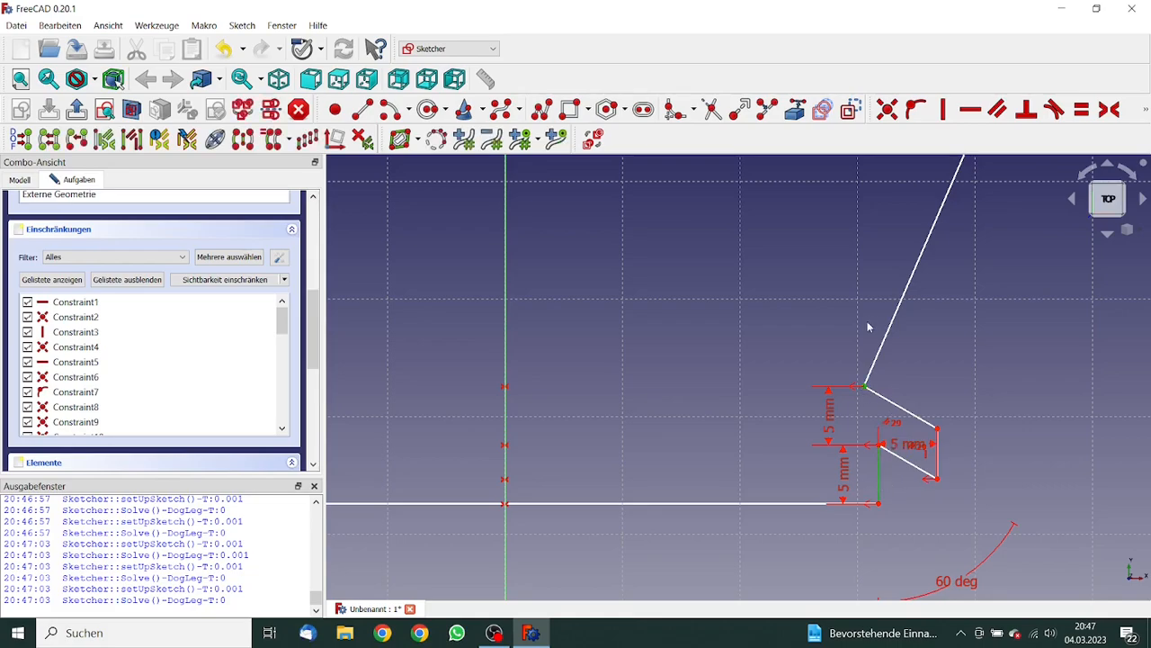
{"action": "left_click", "coordinate": [916, 109]}
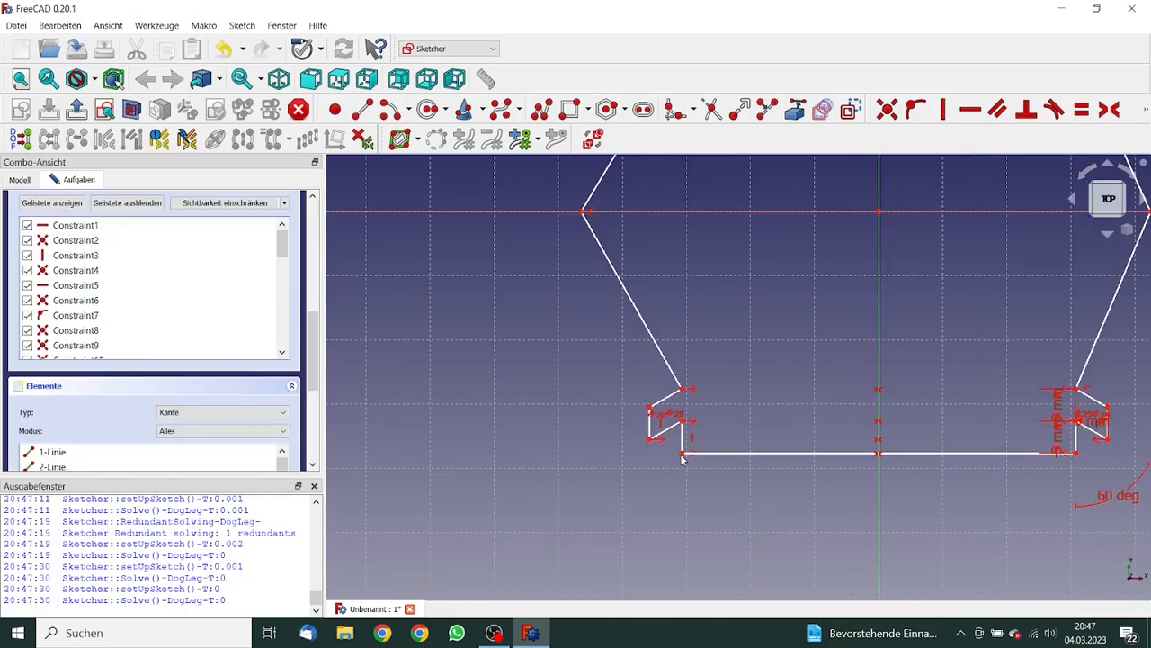
Constrain the horizontal distance between the two ends of the base line to 35 mm
{"action": "left_click", "coordinate": [683, 454]}
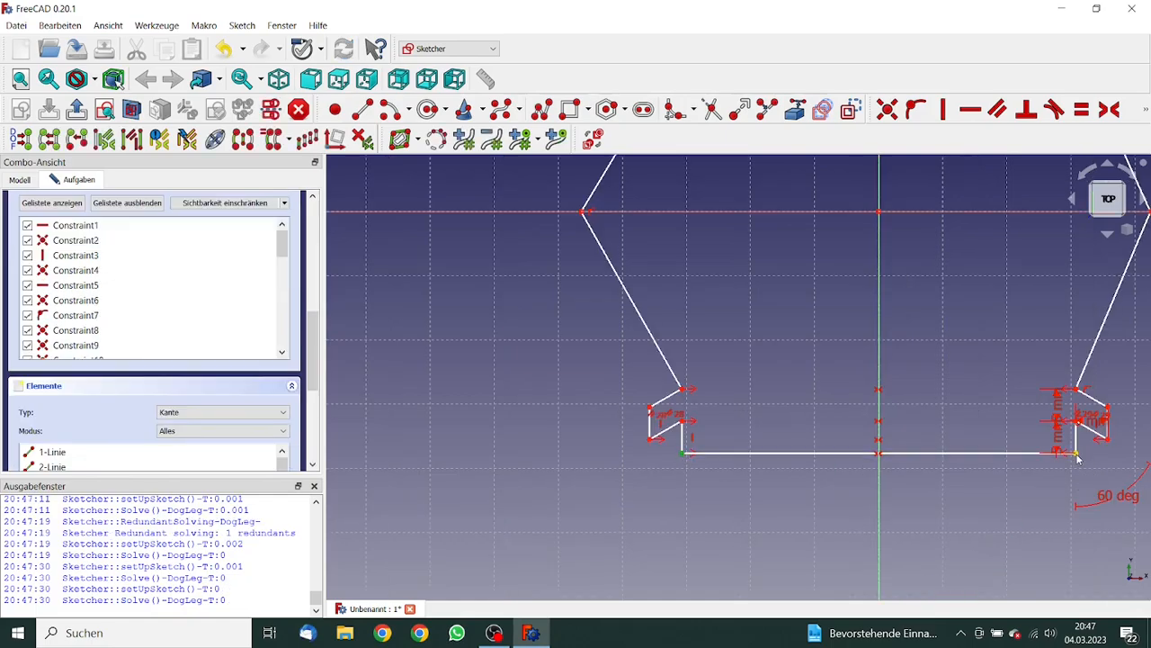
{"action": "left_click", "coordinate": [1077, 455]}
{"action": "left_click", "coordinate": [1146, 109]}
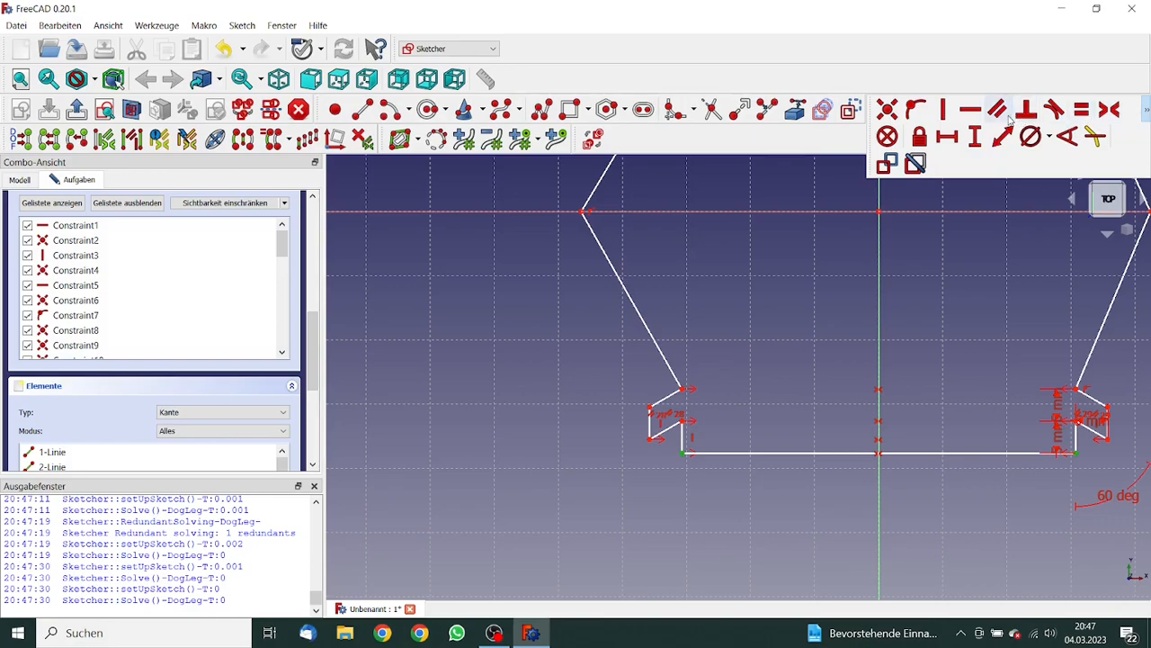
{"action": "left_click", "coordinate": [954, 136]}
{"action": "type", "text": "35"}
{"action": "left_click", "coordinate": [1045, 219]}
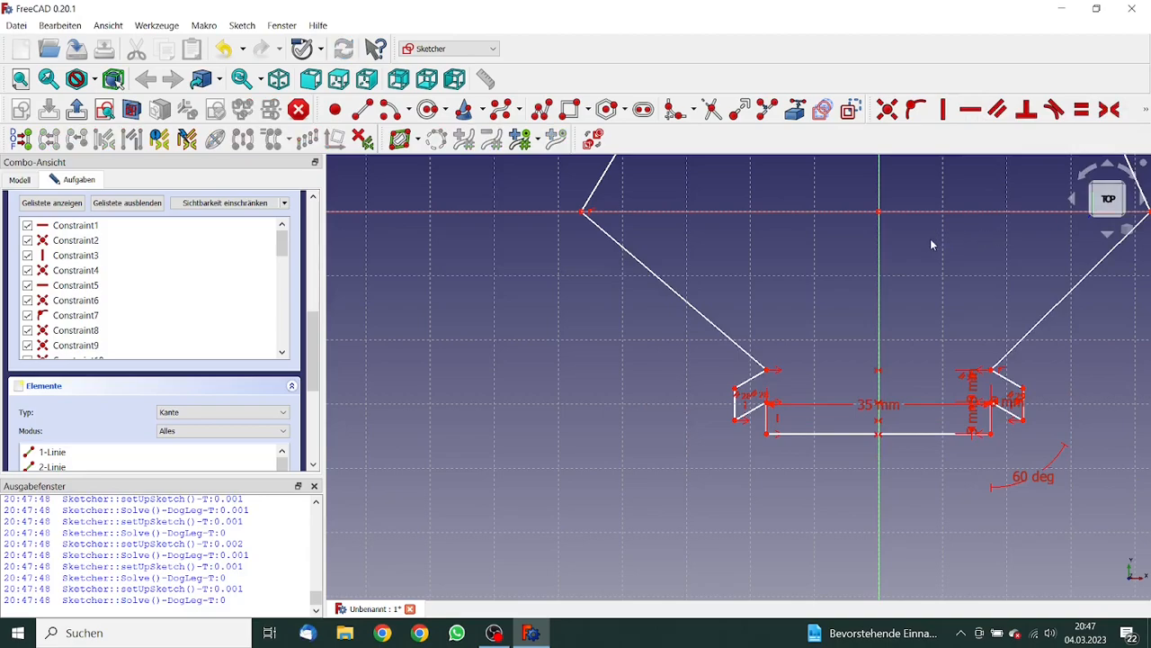
{"action": "scroll", "coordinate": [1034, 339], "scroll_direction": "down", "scroll_amount": 2}
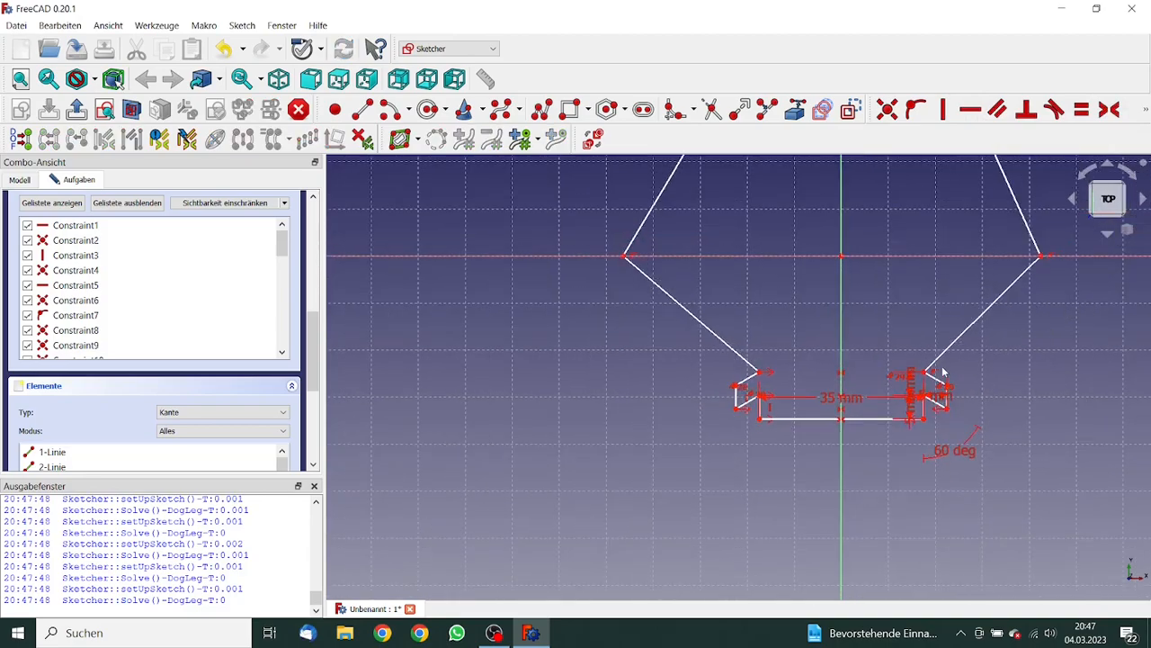
Constrain the vertical distance between the right hook's upper inner corner and the right flank's bend point to 20 mm
{"action": "left_click", "coordinate": [925, 374]}
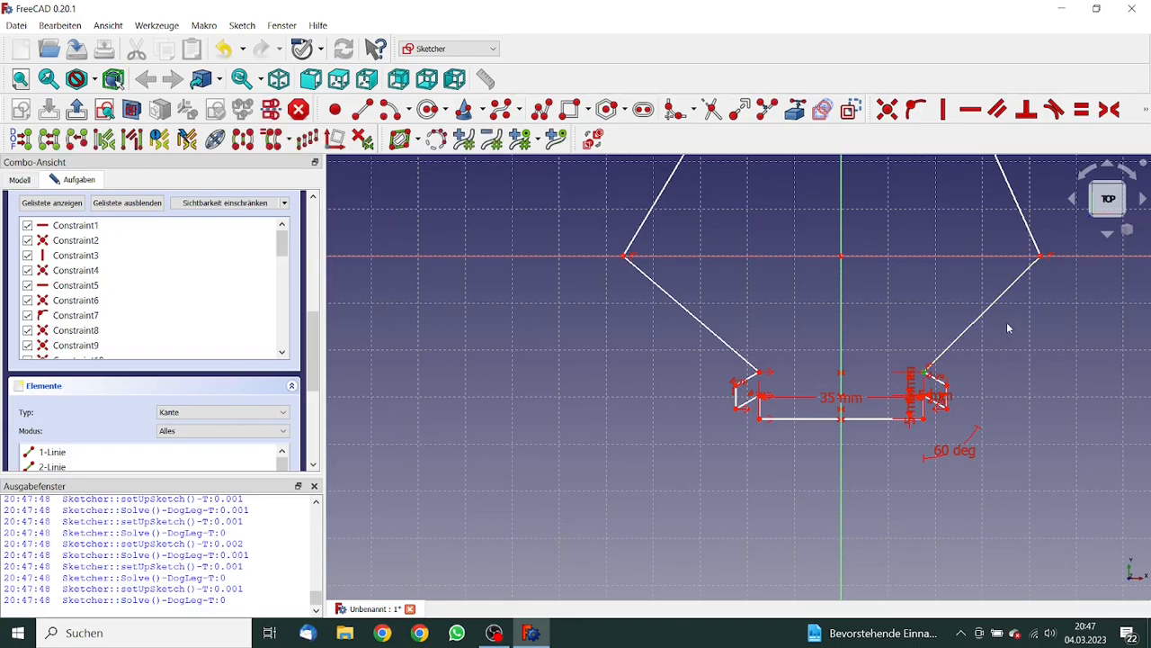
{"action": "left_click", "coordinate": [1042, 257]}
{"action": "left_click", "coordinate": [1146, 108]}
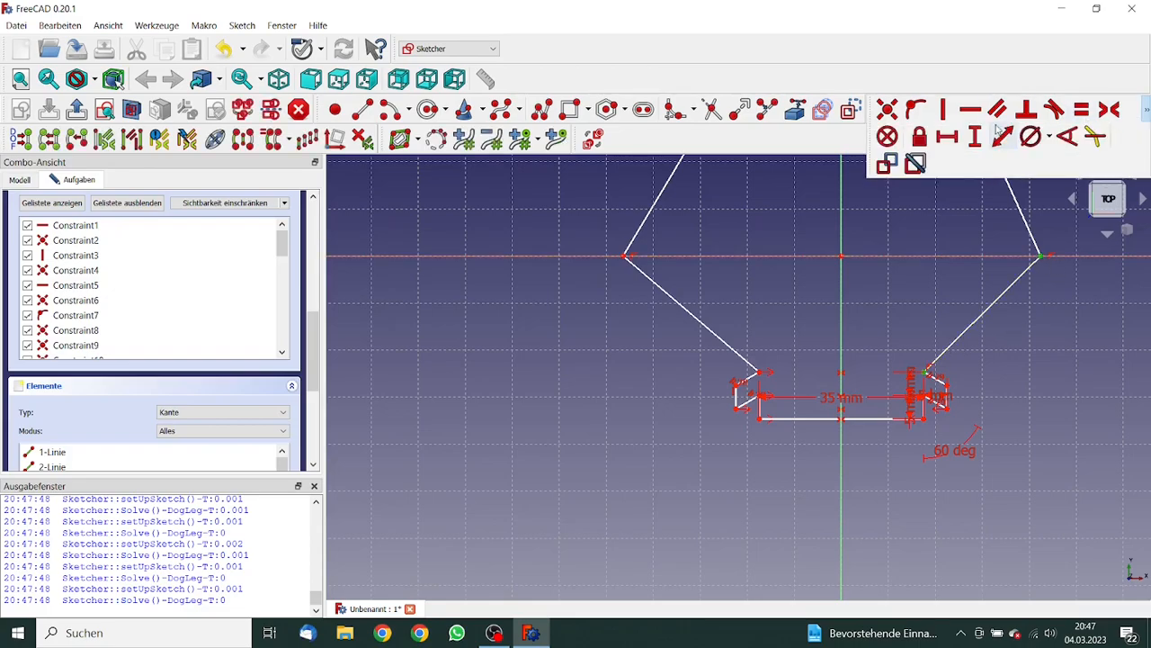
{"action": "left_click", "coordinate": [973, 138]}
{"action": "type", "text": "20"}
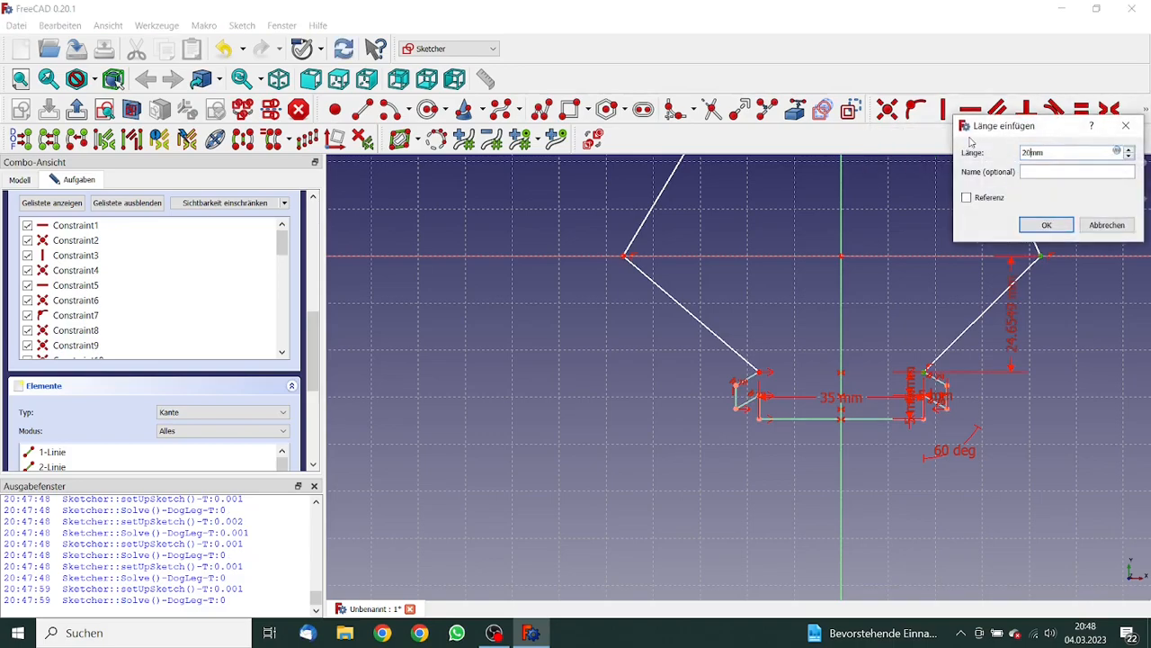
{"action": "left_click", "coordinate": [1046, 225]}
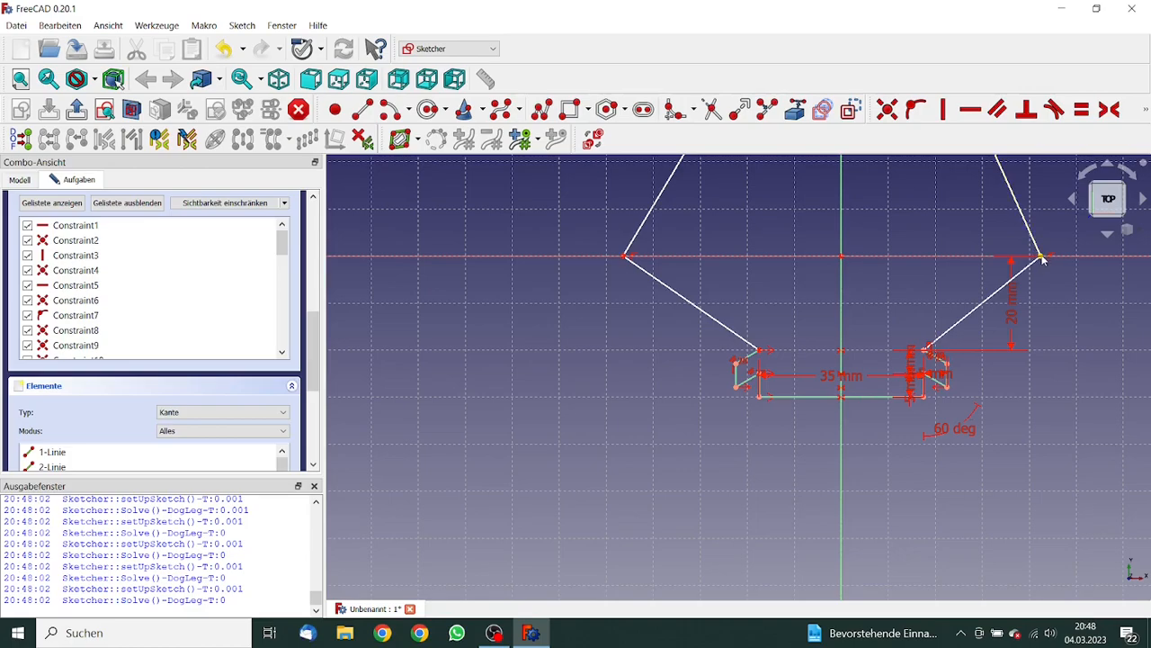
Make the left and right flank bend points on the horizontal axis symmetric about the vertical axis
{"action": "left_click", "coordinate": [1042, 259]}
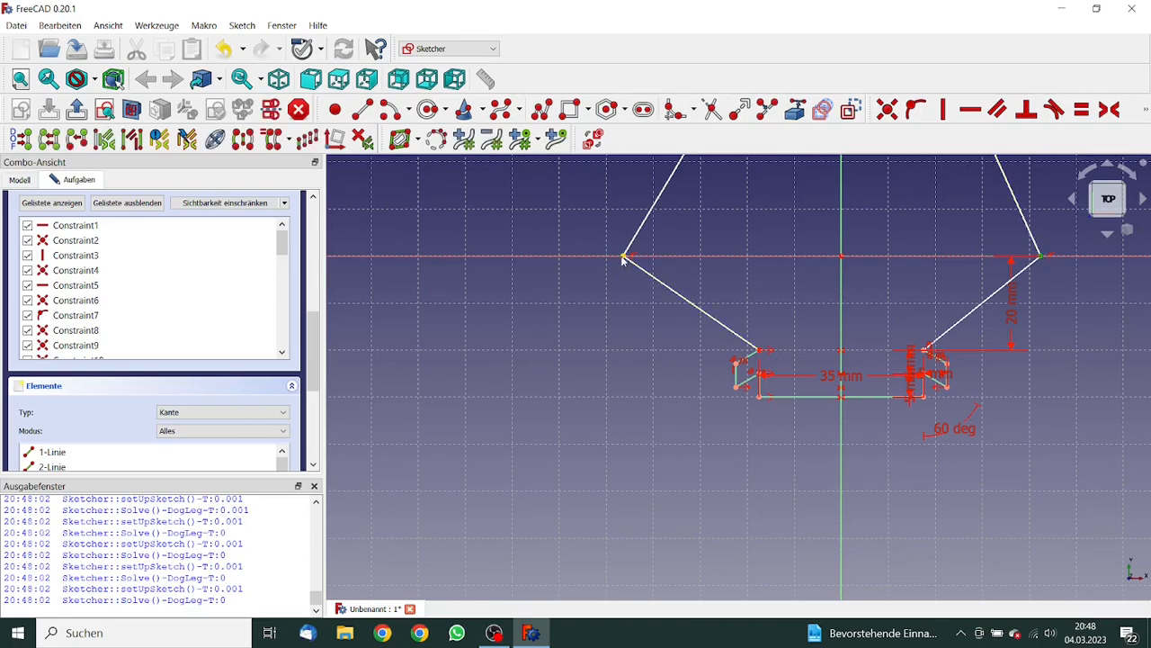
{"action": "left_click", "coordinate": [1026, 260]}
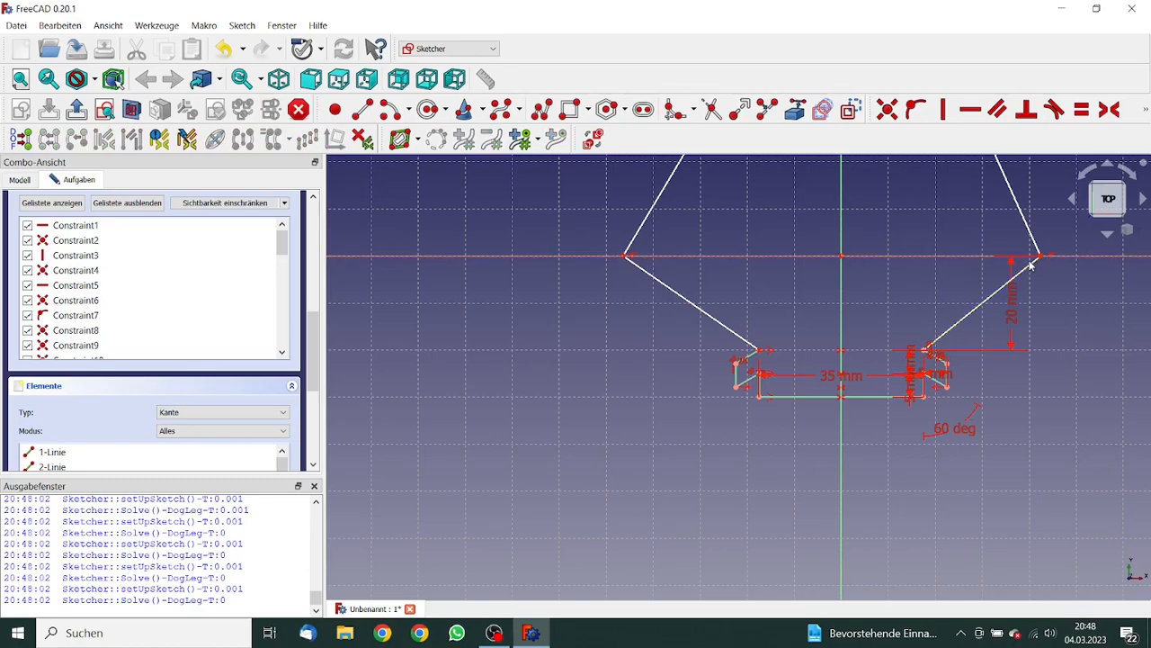
{"action": "left_click_drag", "start_coordinate": [1042, 259], "coordinate": [1027, 258]}
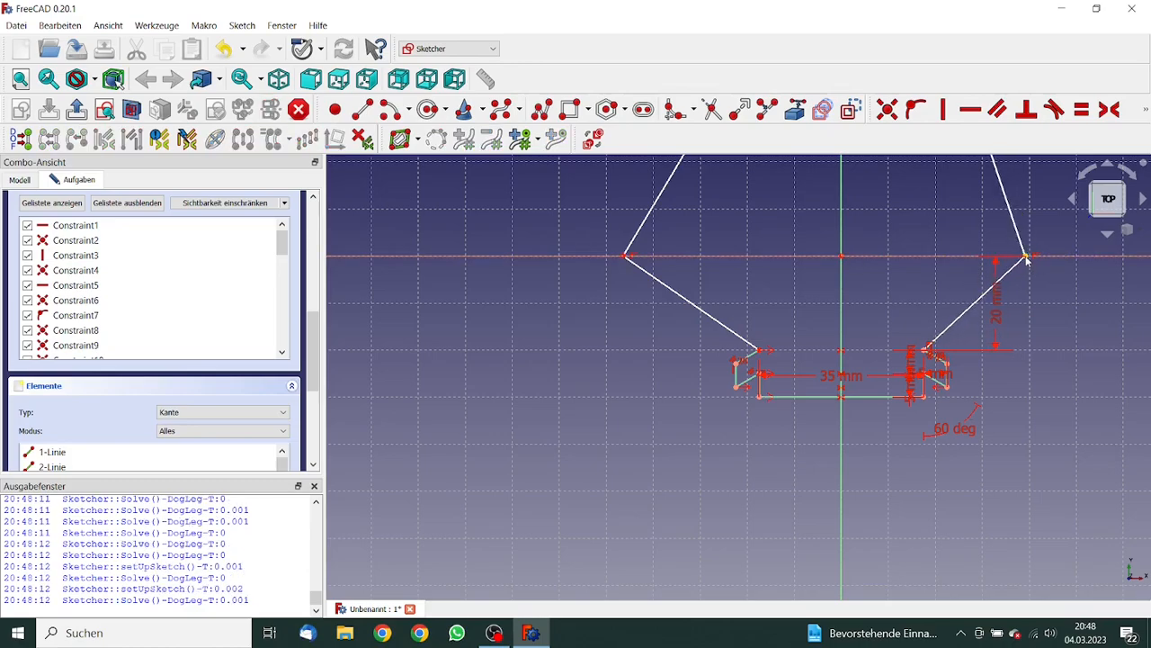
{"action": "left_click", "coordinate": [1026, 259]}
{"action": "left_click", "coordinate": [624, 257]}
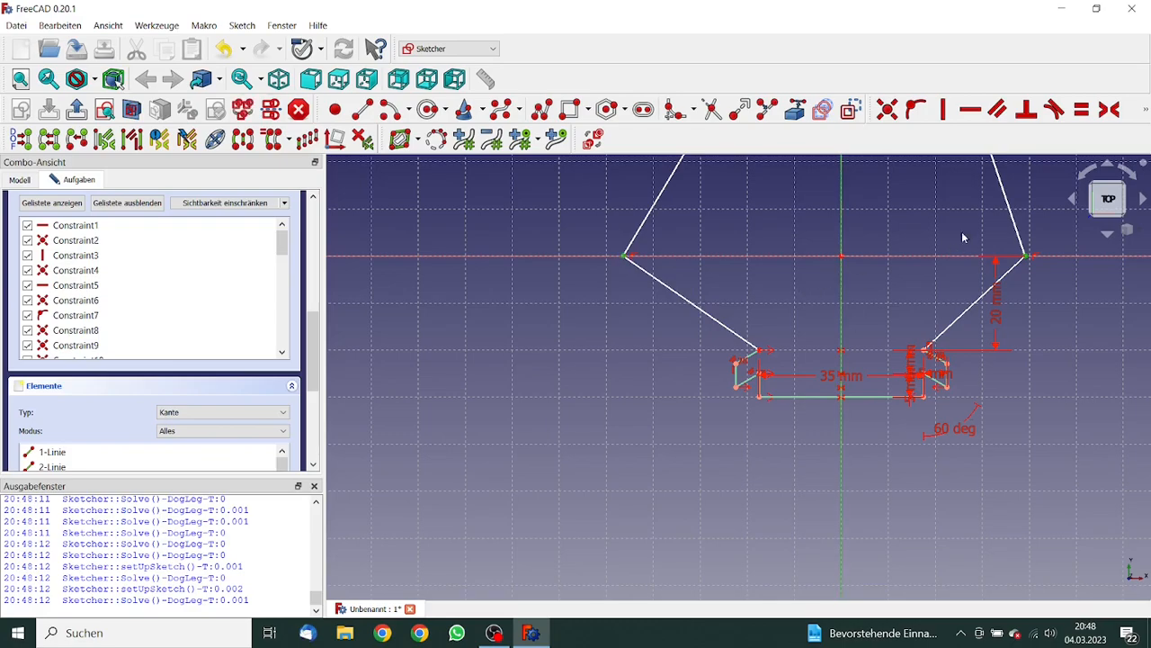
{"action": "left_click", "coordinate": [1109, 109]}
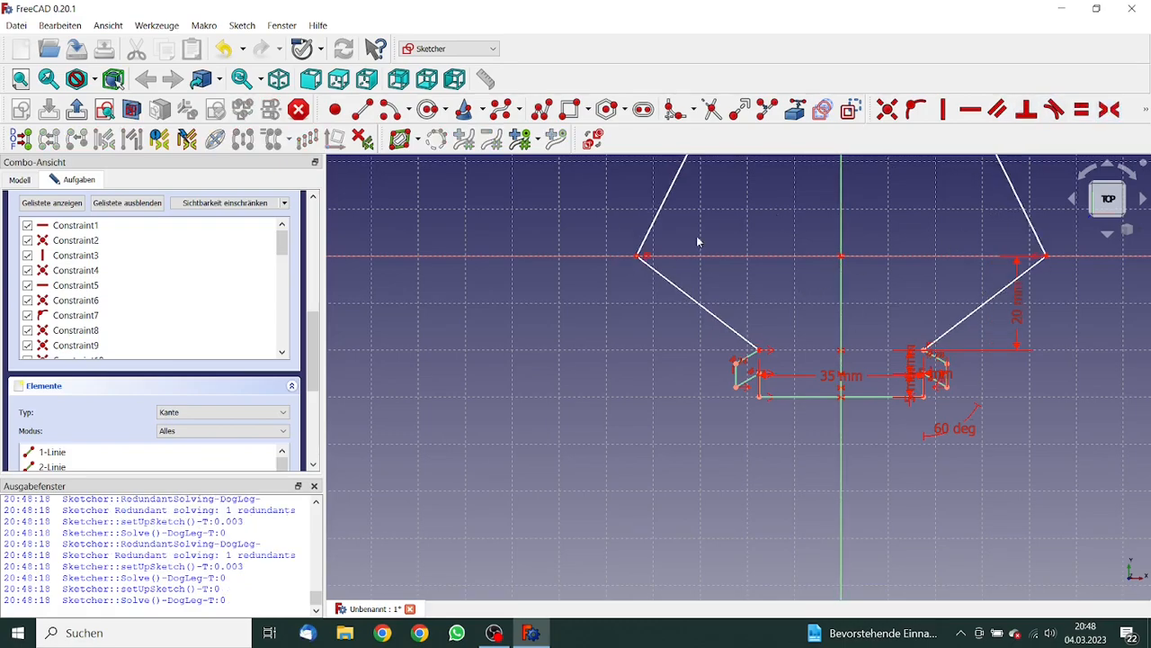
Constrain the horizontal distance between the two flank bend points to 50 mm
{"action": "left_click", "coordinate": [639, 257]}
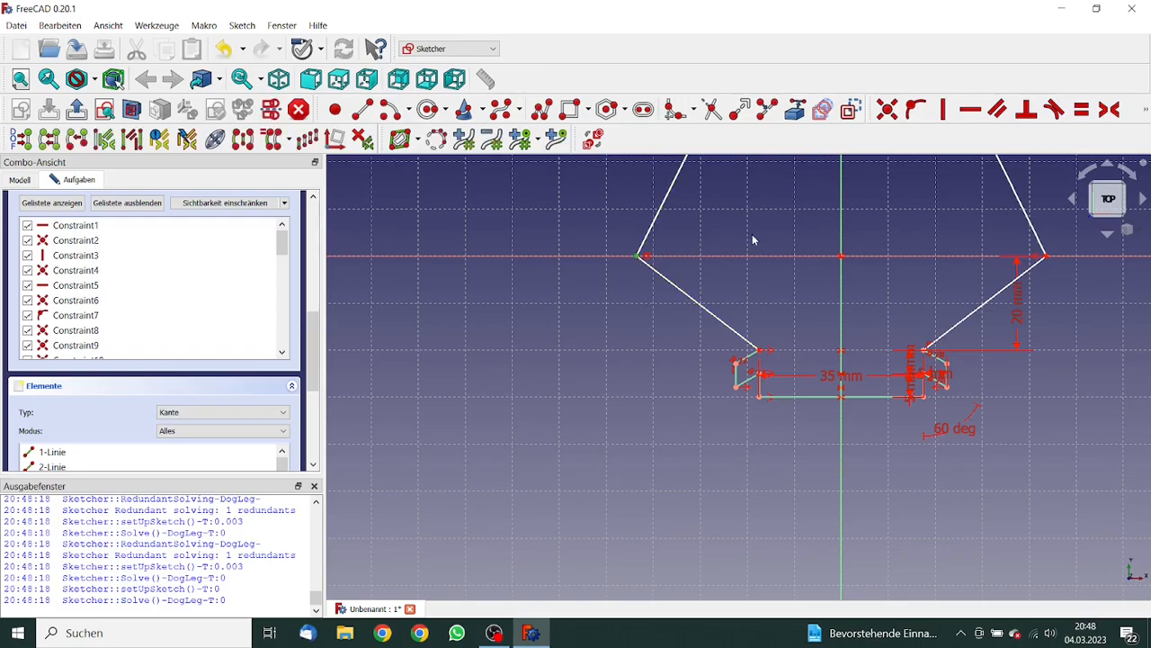
{"action": "left_click", "coordinate": [1046, 257]}
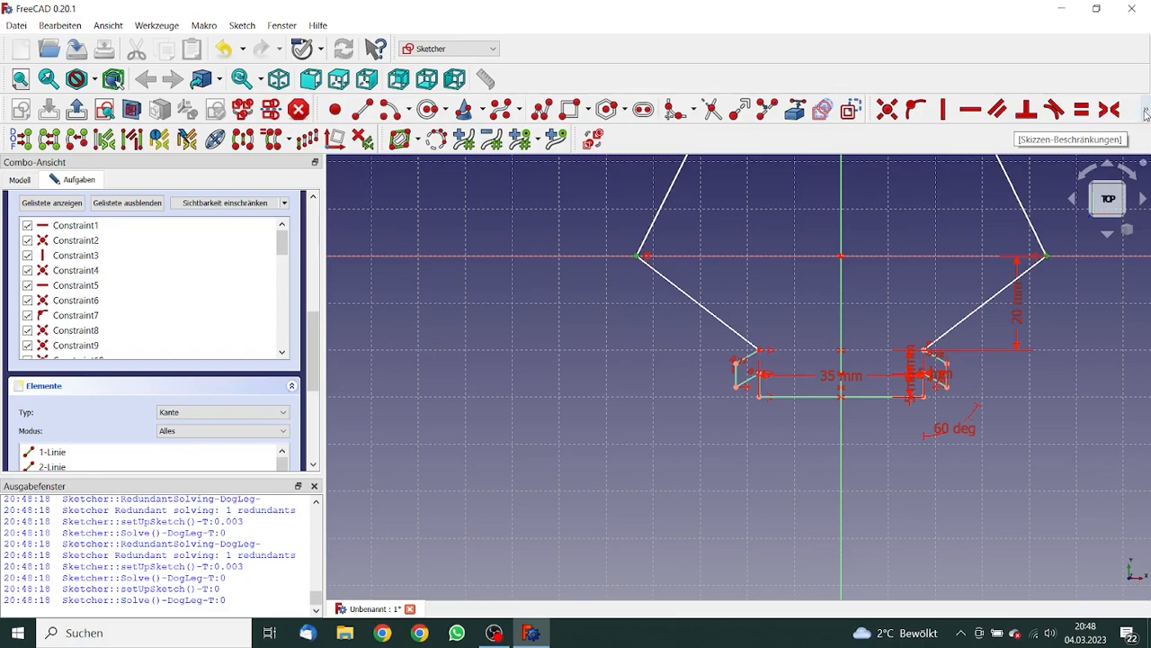
{"action": "left_click", "coordinate": [952, 135]}
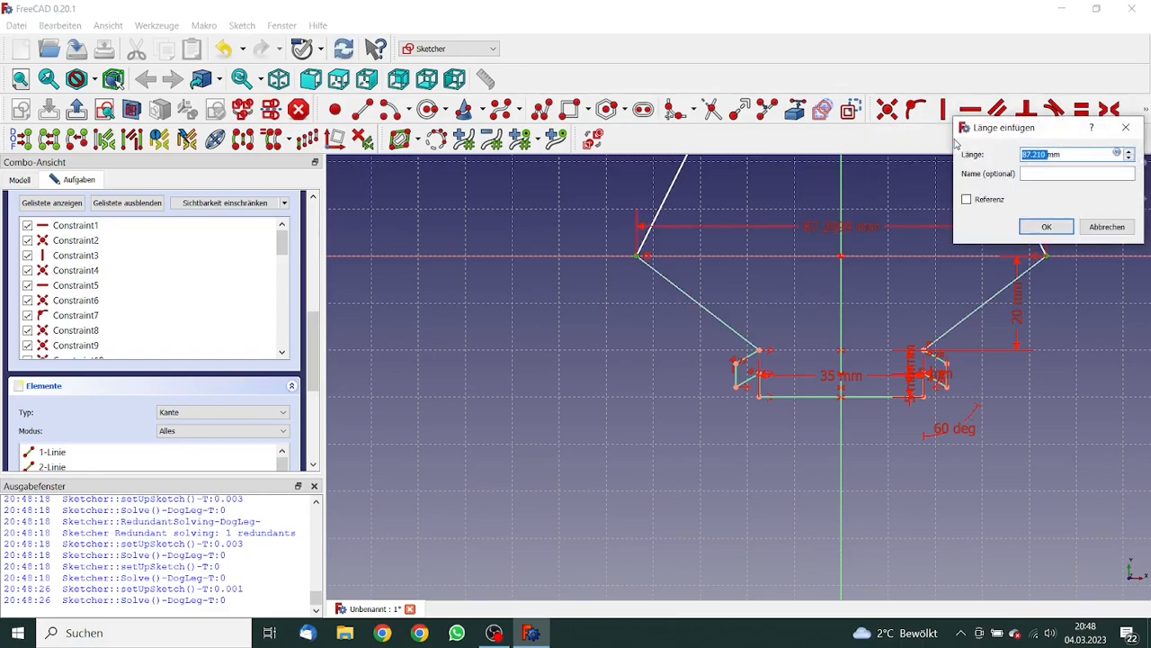
{"action": "type", "text": "50"}
{"action": "key", "text": "Return"}
Make the outer shoulder corners at the upper ends of the flanks symmetric about the vertical axis
{"action": "left_click", "coordinate": [947, 242]}
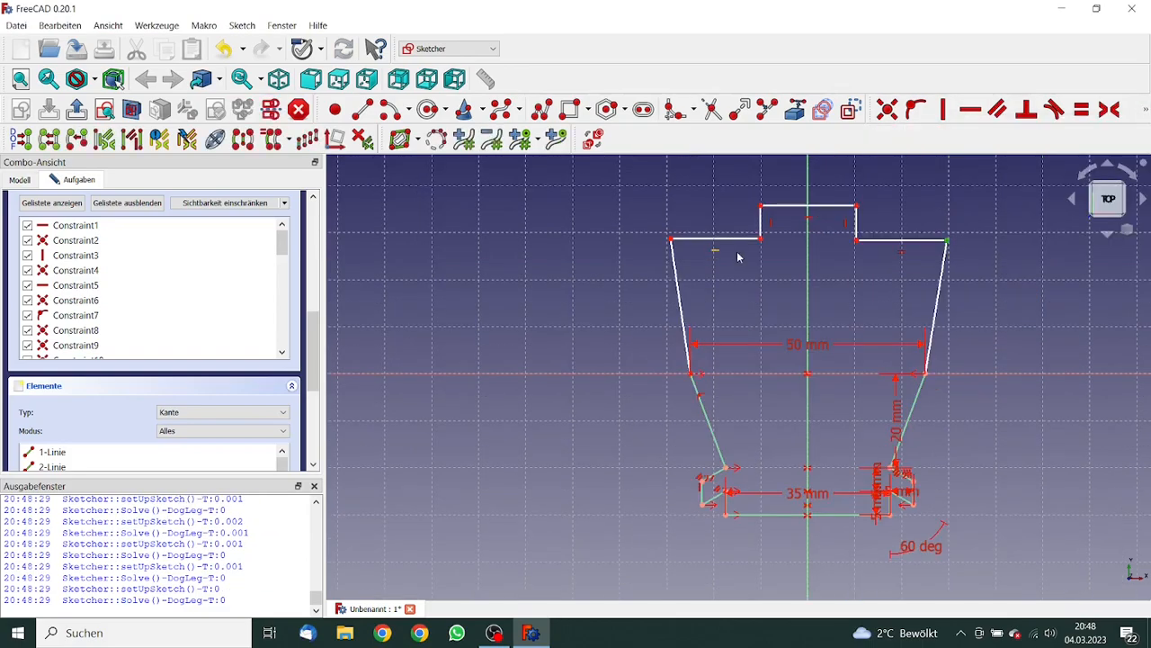
{"action": "left_click", "coordinate": [672, 241]}
{"action": "left_click", "coordinate": [1110, 109]}
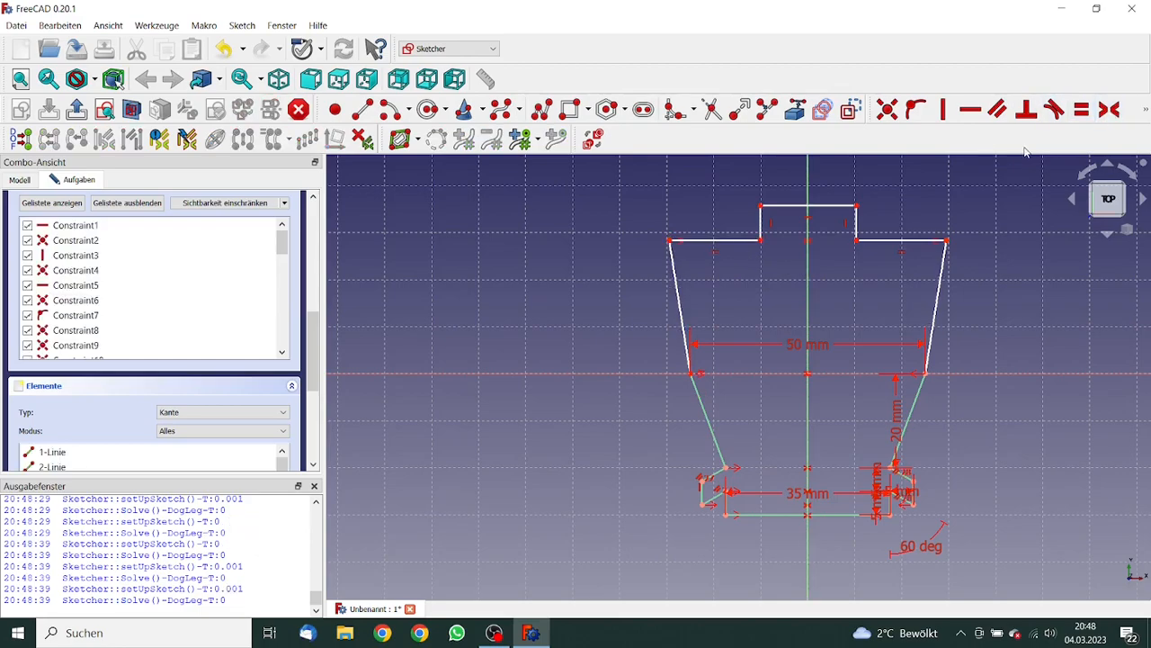
Constrain the horizontal distance between the two outer shoulder corners to 40 mm
{"action": "left_click", "coordinate": [670, 242]}
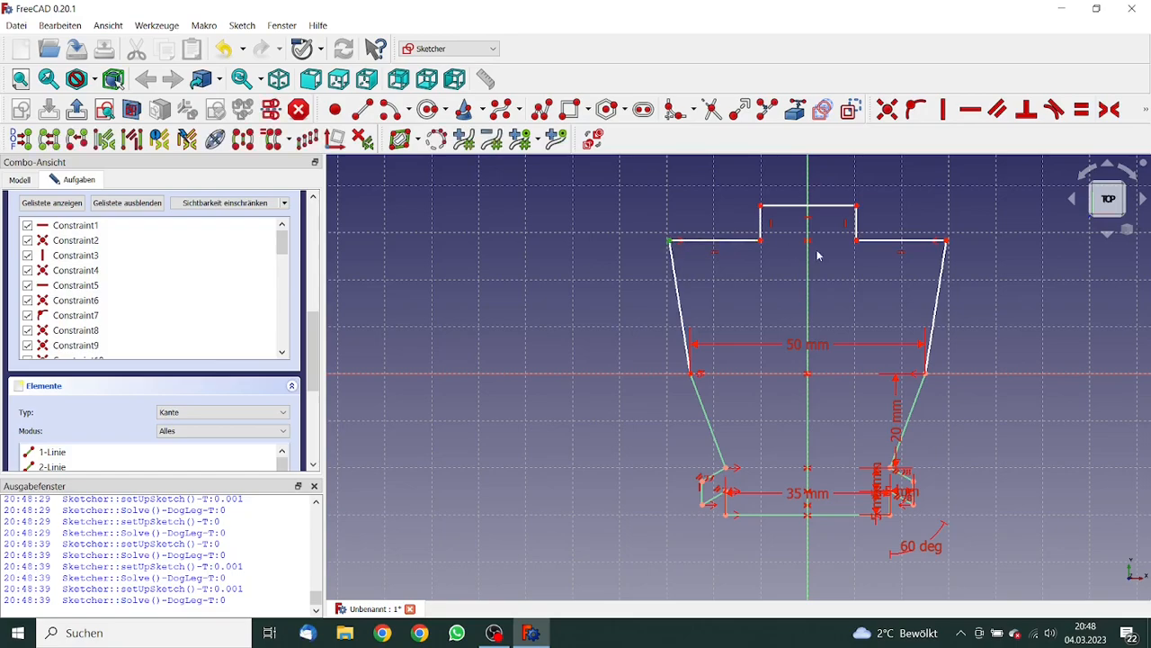
{"action": "left_click", "coordinate": [946, 241]}
{"action": "left_click", "coordinate": [1146, 111]}
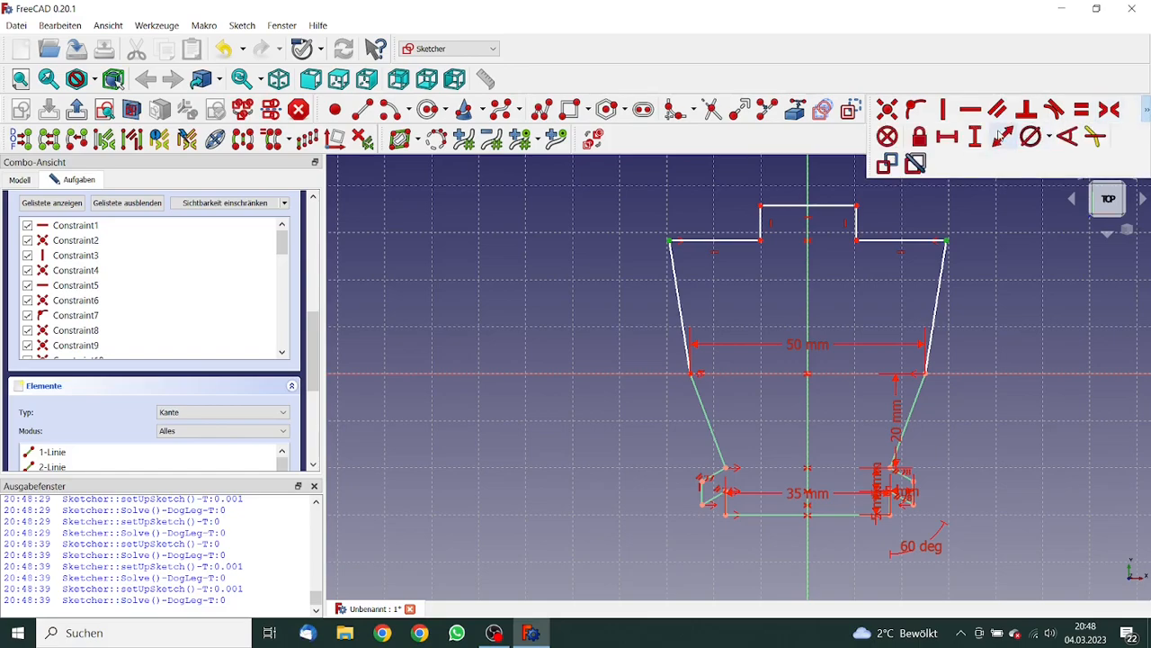
{"action": "left_click", "coordinate": [961, 135]}
{"action": "type", "text": "4"}
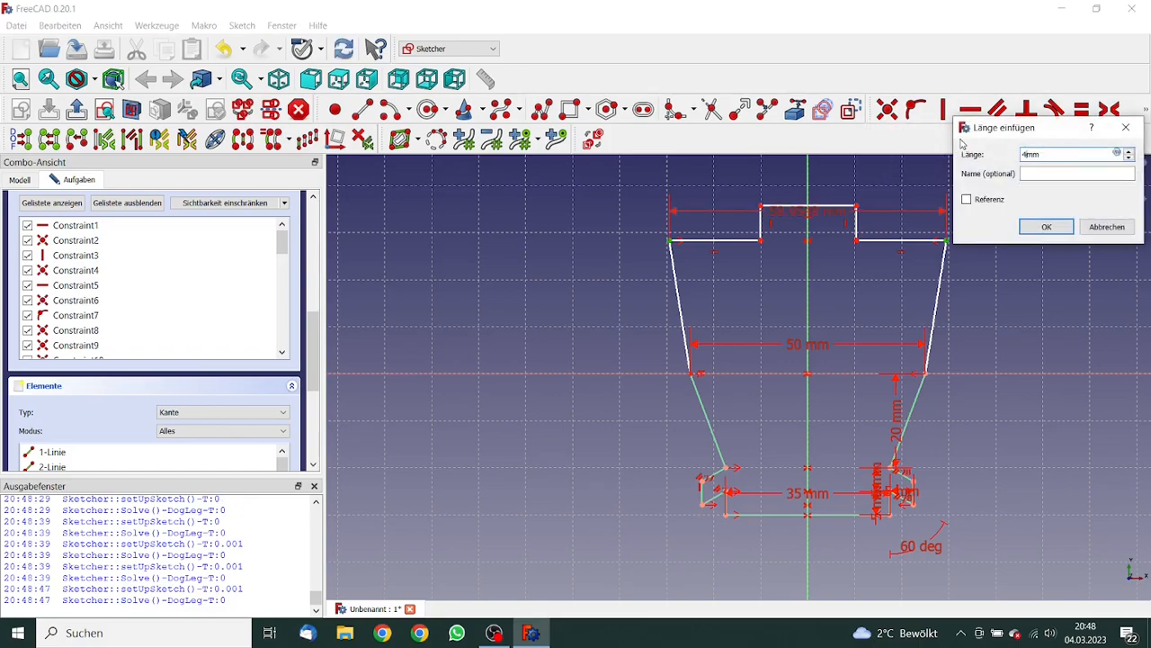
{"action": "type", "text": "0"}
{"action": "left_click", "coordinate": [1046, 227]}
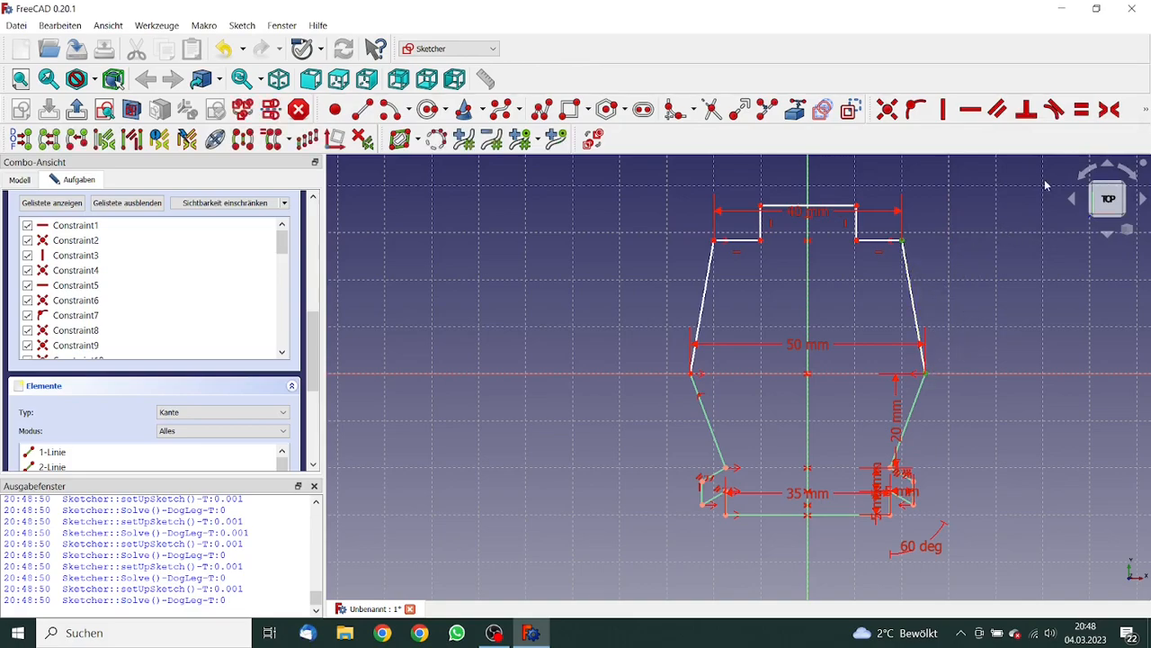
Constrain the vertical distance between the right outer shoulder corner and the right flank's bend point to 20 mm
{"action": "left_click", "coordinate": [1147, 112]}
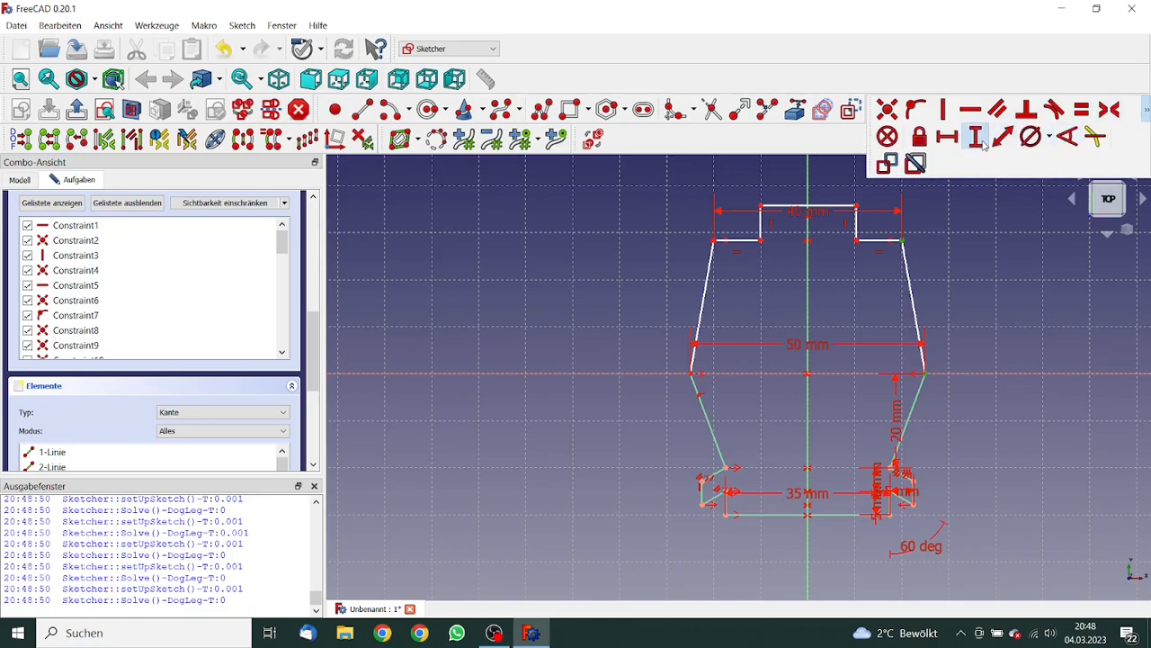
{"action": "left_click", "coordinate": [982, 133]}
{"action": "type", "text": "20"}
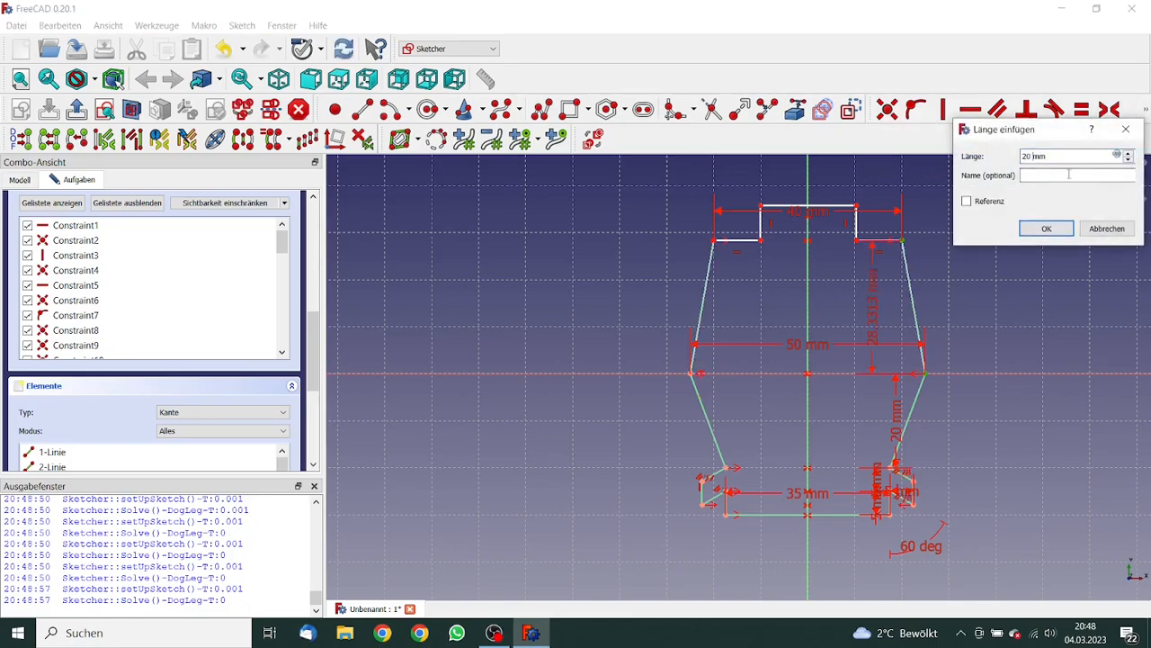
{"action": "left_click", "coordinate": [1047, 227]}
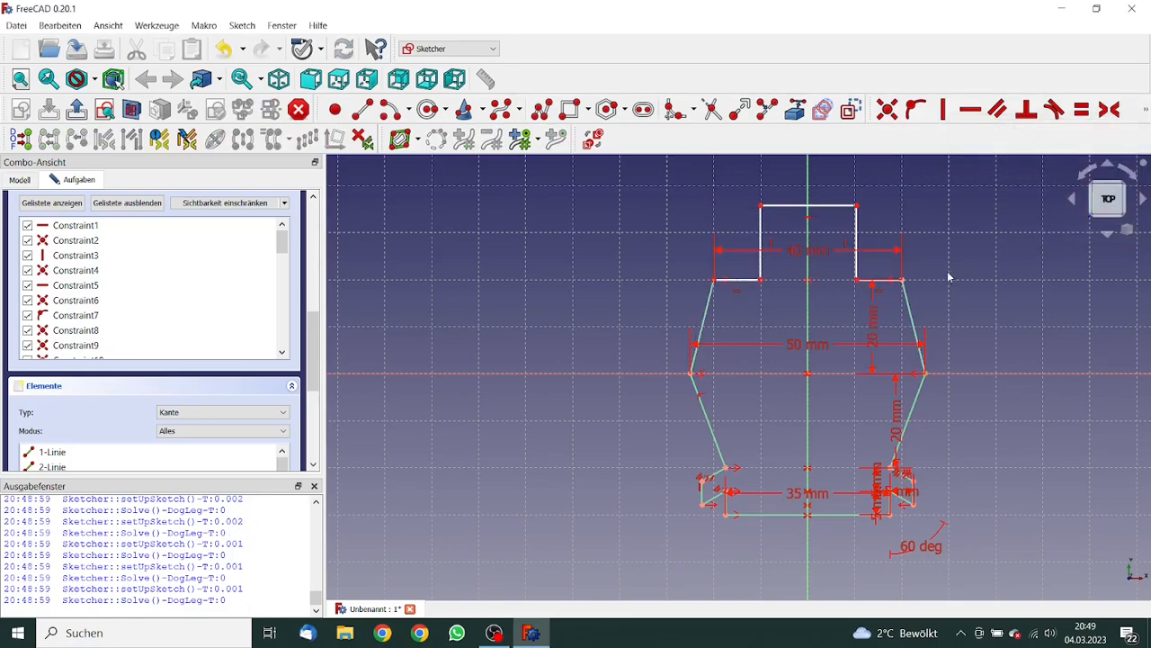
Constrain the height of the top tab's right edge to 10 mm
{"action": "left_click", "coordinate": [857, 281]}
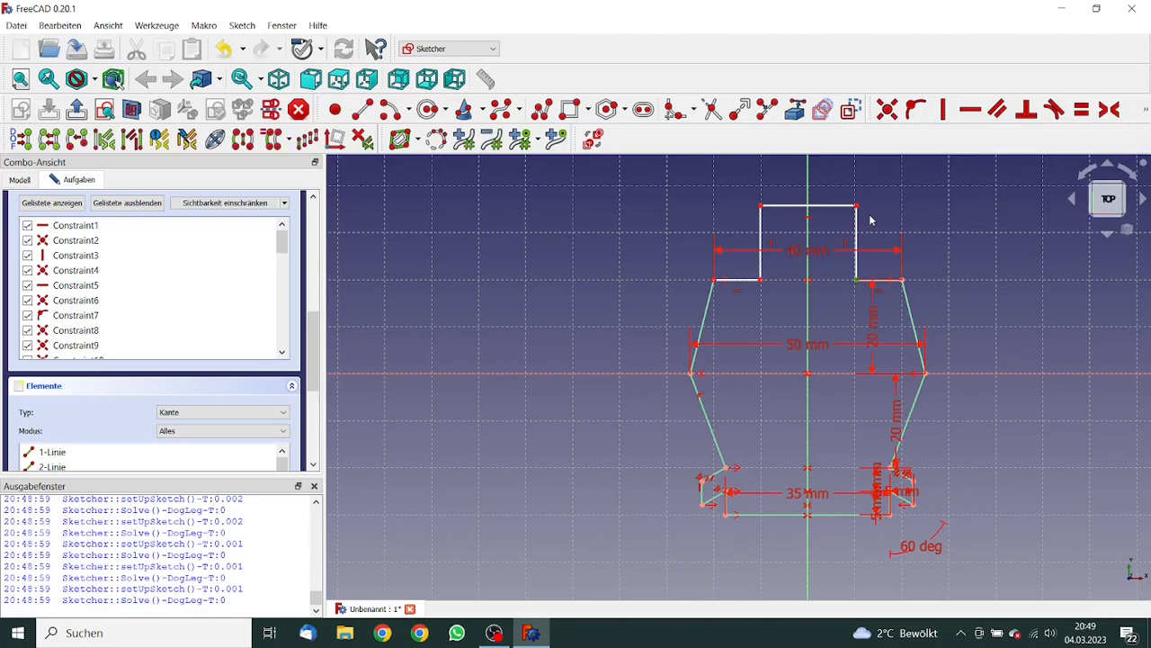
{"action": "left_click", "coordinate": [856, 207]}
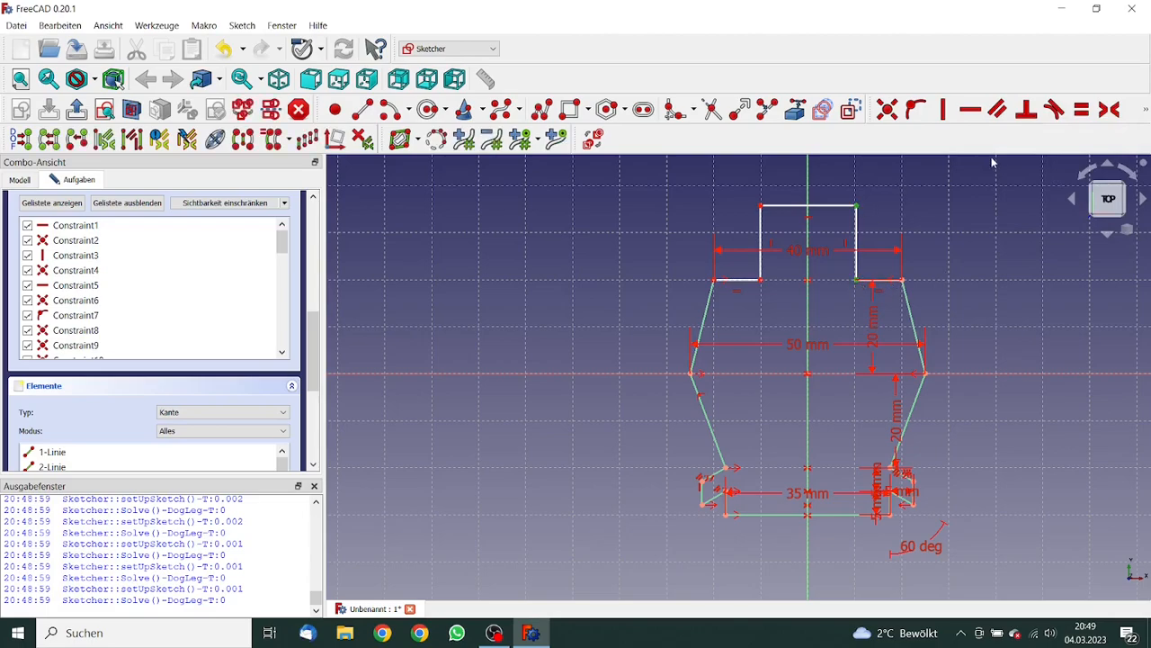
{"action": "left_click", "coordinate": [1146, 111]}
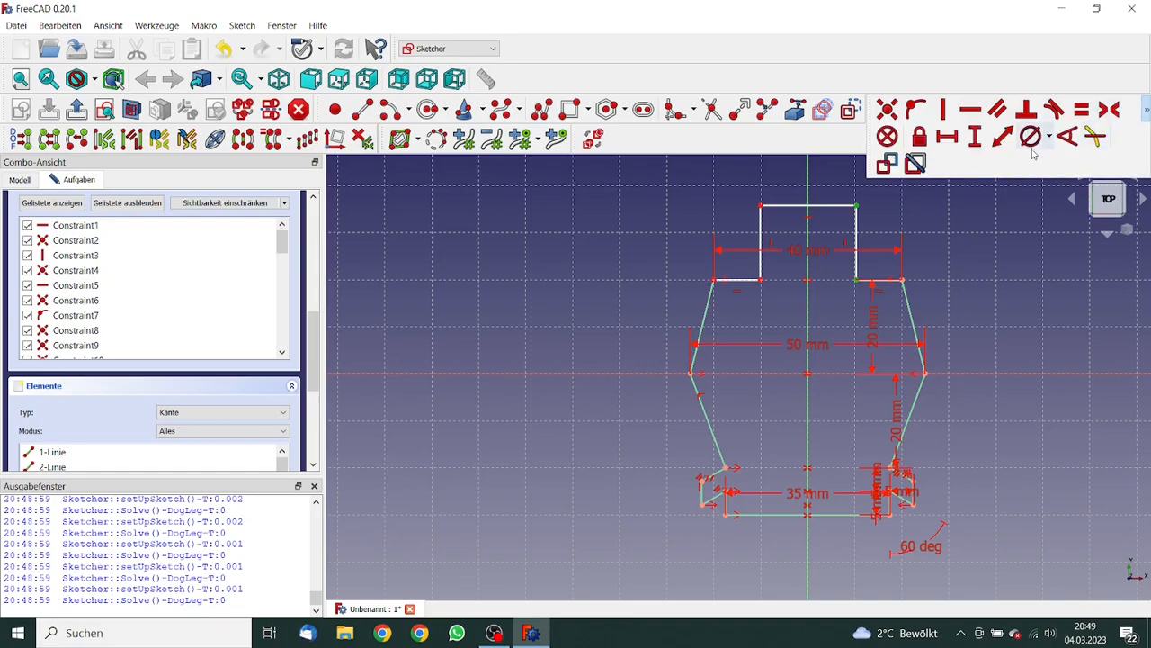
{"action": "left_click", "coordinate": [978, 133]}
{"action": "type", "text": "10"}
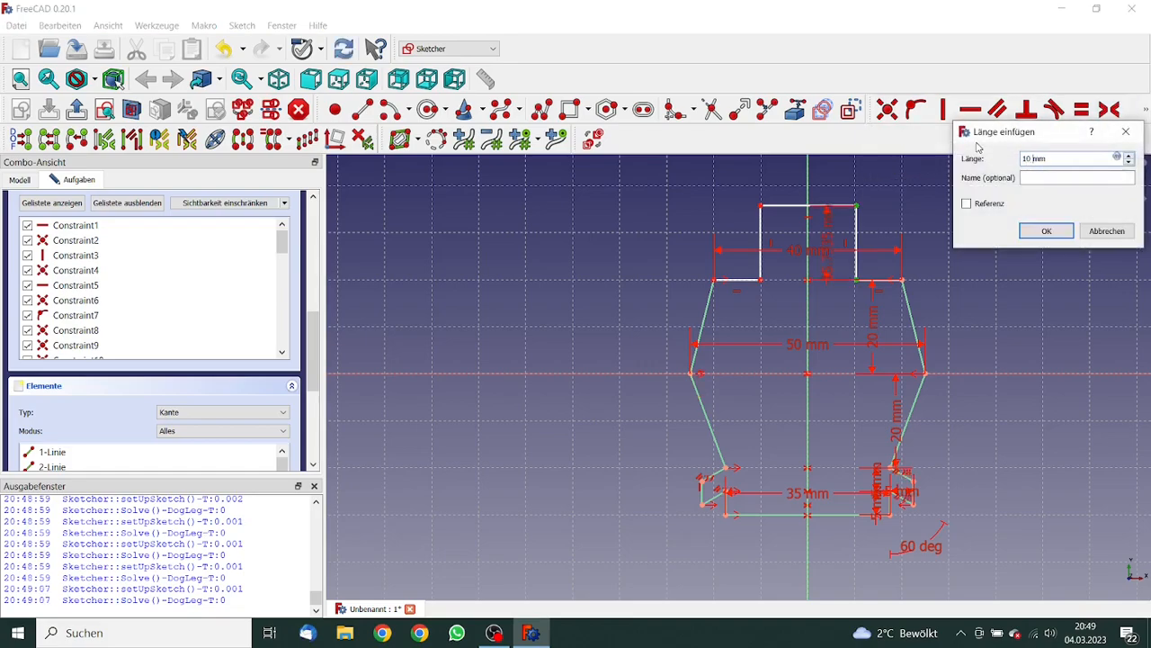
{"action": "left_click", "coordinate": [1046, 231]}
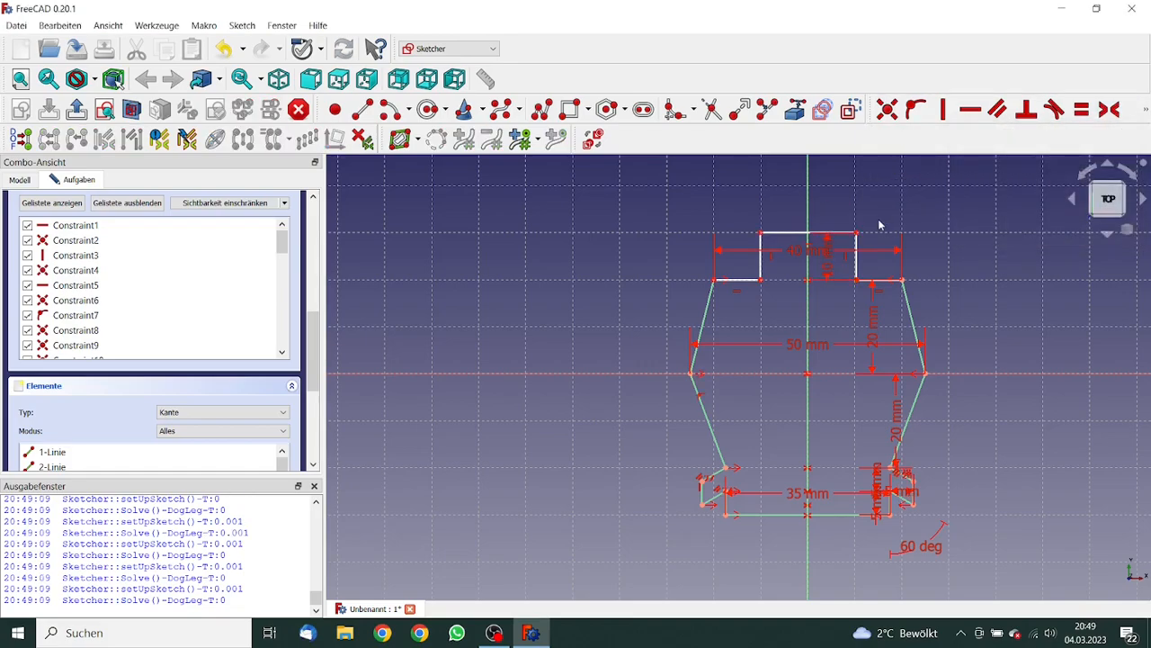
Make the top tab's two upper corners symmetric about the vertical axis
{"action": "scroll", "coordinate": [878, 218], "scroll_direction": "up", "scroll_amount": 2}
{"action": "middle_click_drag", "start_coordinate": [875, 198], "coordinate": [813, 373]}
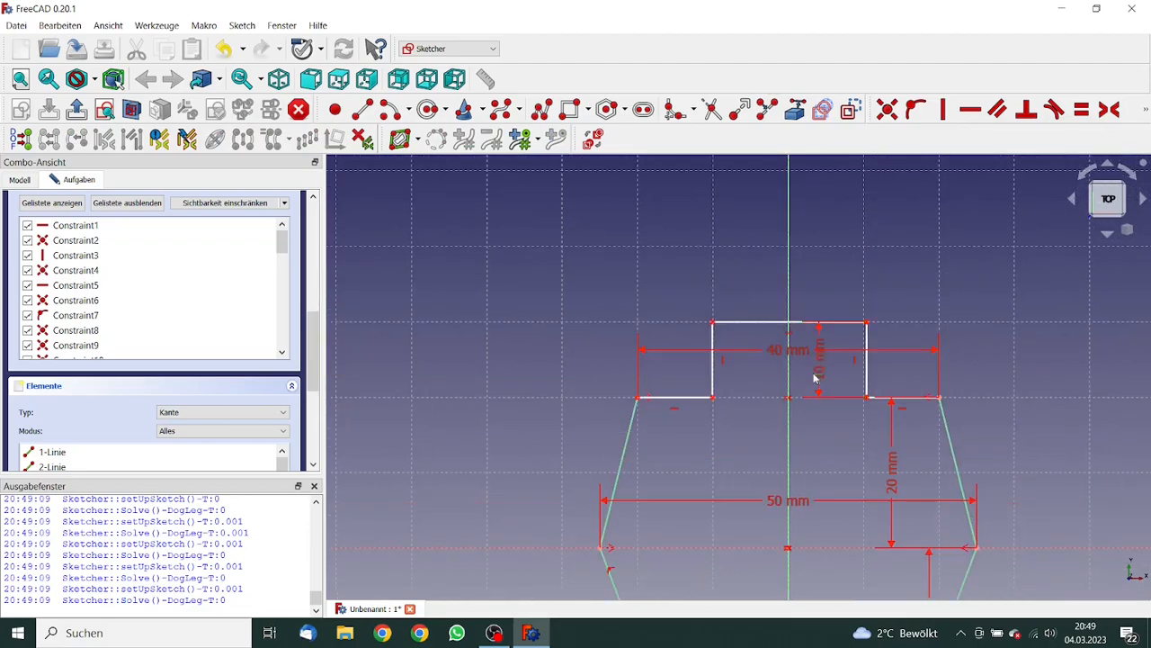
{"action": "left_click_drag", "start_coordinate": [867, 326], "coordinate": [877, 325]}
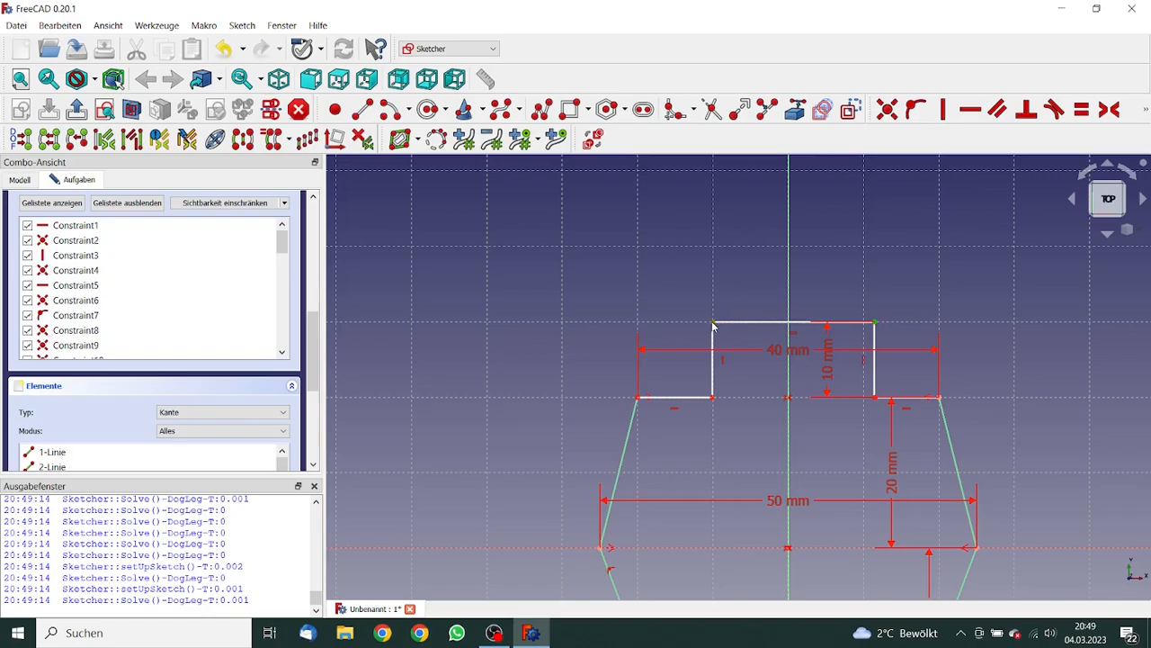
{"action": "left_click", "coordinate": [788, 299]}
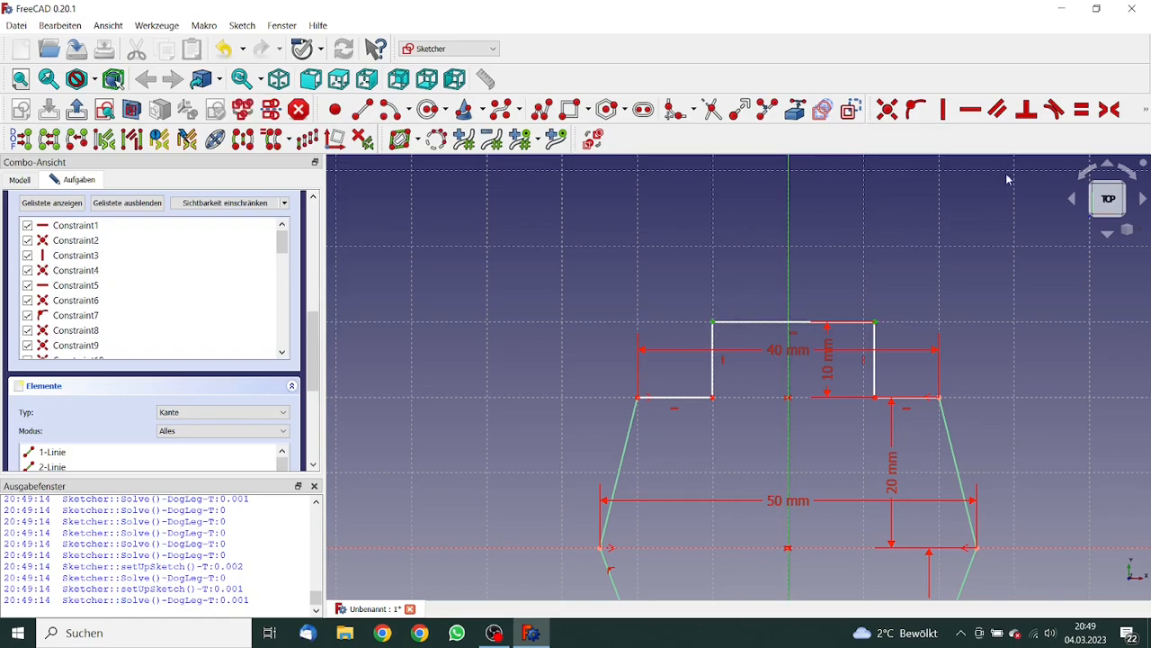
{"action": "left_click", "coordinate": [1109, 109]}
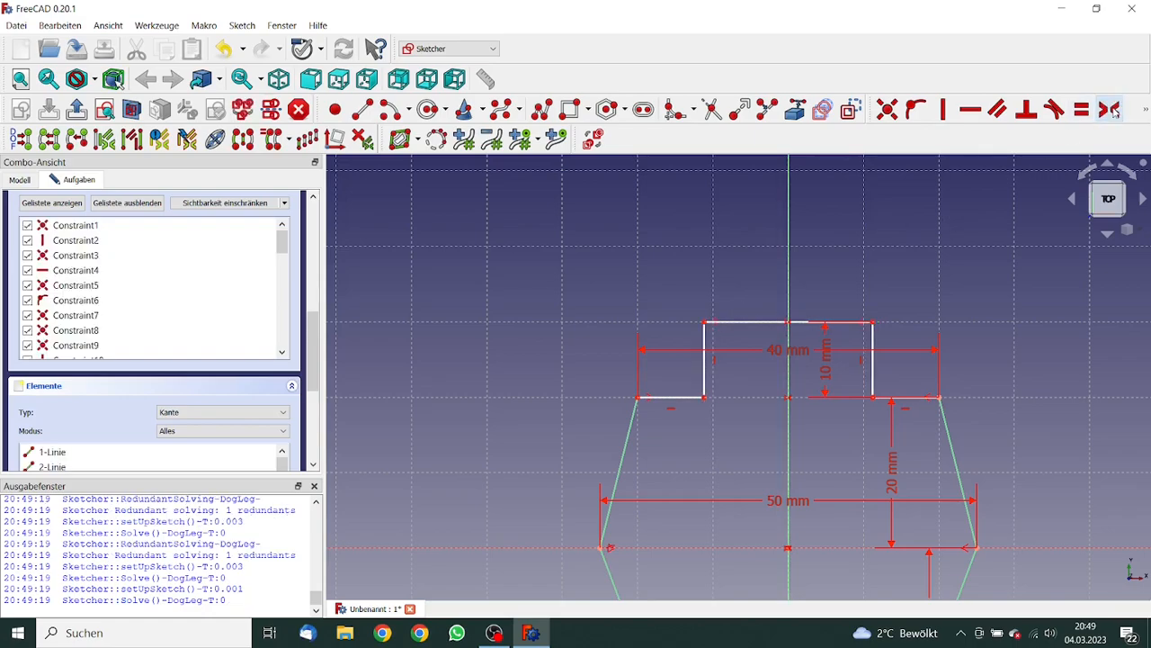
Constrain the horizontal distance between the top tab's two upper corners to 15 mm
{"action": "left_click", "coordinate": [705, 322]}
{"action": "left_click", "coordinate": [872, 322]}
{"action": "left_click", "coordinate": [1146, 110]}
{"action": "left_click", "coordinate": [1146, 110]}
{"action": "left_click", "coordinate": [949, 137]}
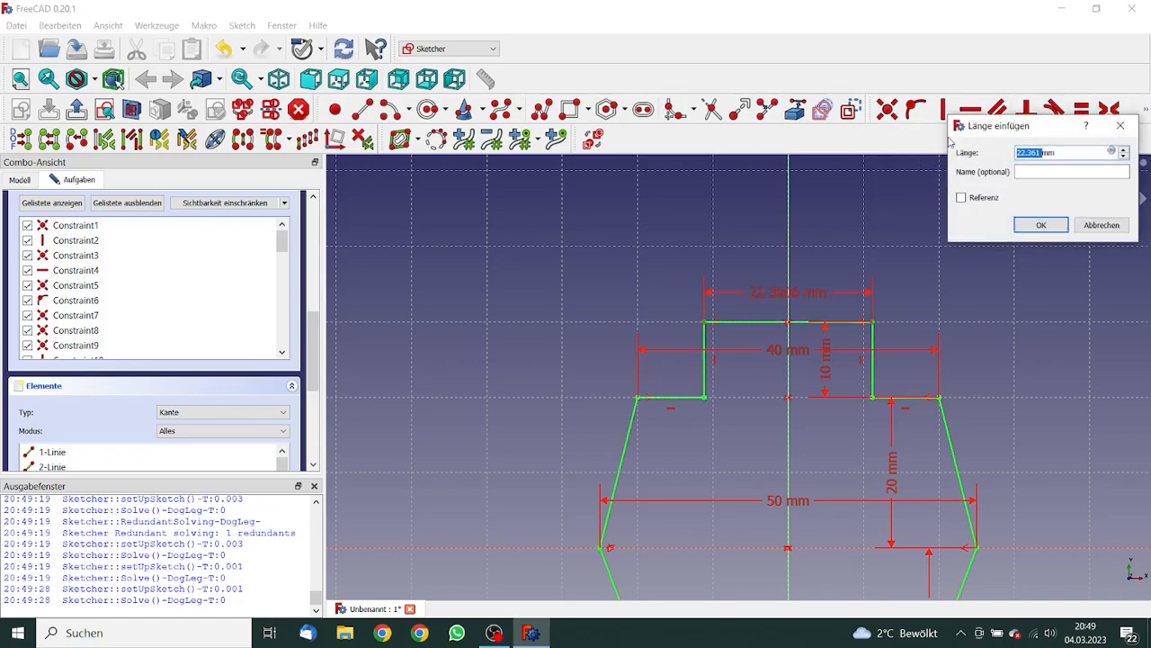
{"action": "type", "text": "15"}
{"action": "left_click", "coordinate": [1040, 226]}
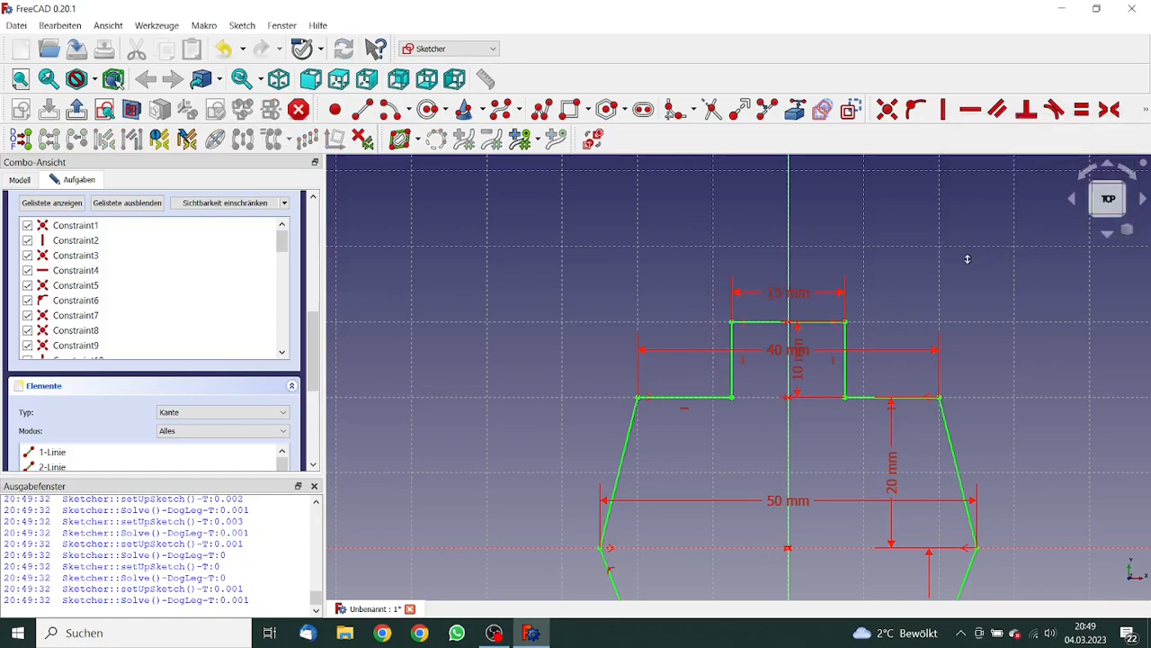
Draw a centre-point circle about 6.4 mm in diameter inside the profile's lower part, just right of the vertical axis
{"action": "scroll", "coordinate": [968, 259], "scroll_direction": "down", "scroll_amount": 2}
{"action": "mouse_move", "coordinate": [932, 387]}
{"action": "middle_mouse_down"}
{"action": "mouse_move", "coordinate": [883, 244]}
{"action": "mouse_move", "coordinate": [861, 237]}
{"action": "middle_mouse_up"}
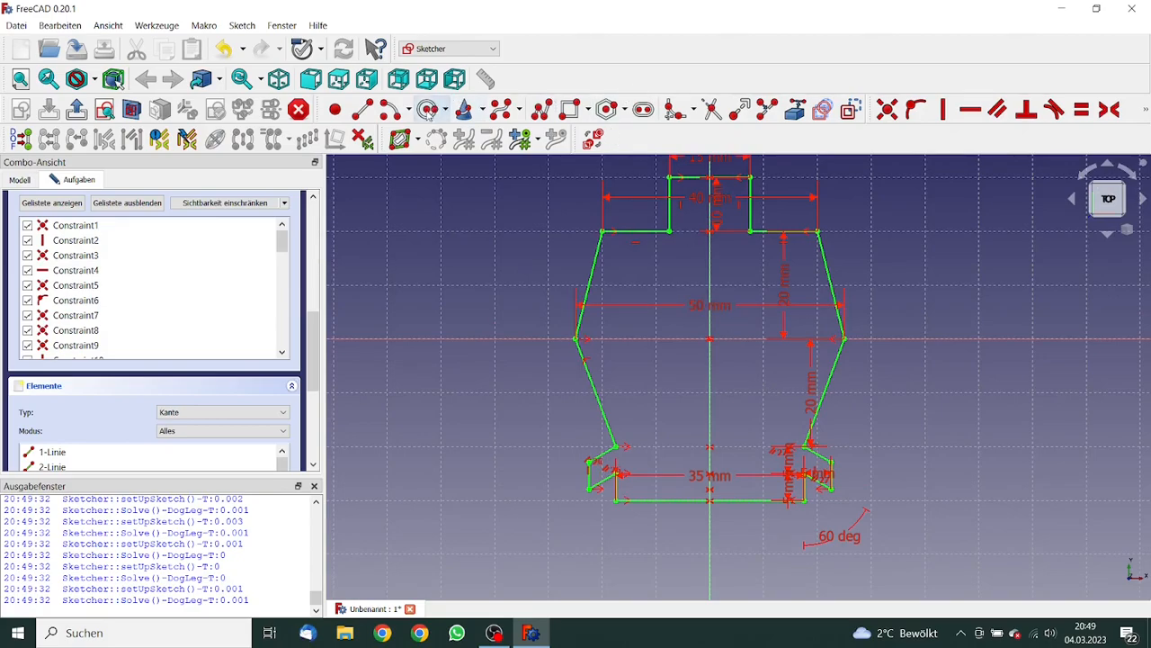
{"action": "left_click", "coordinate": [445, 109]}
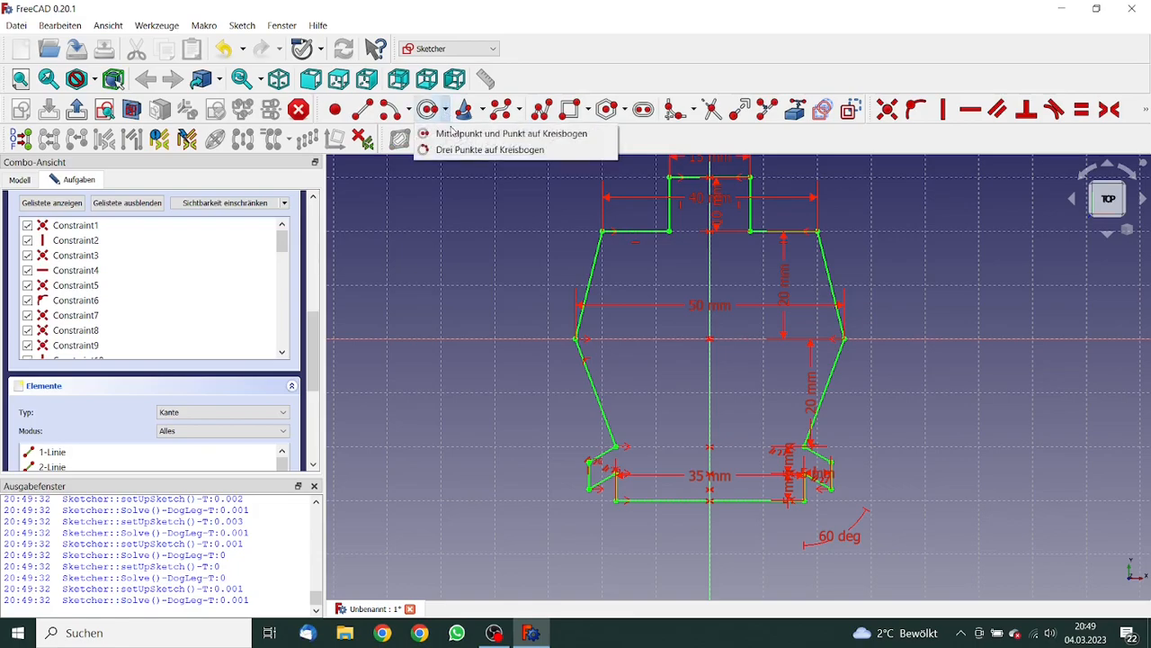
{"action": "left_click", "coordinate": [504, 133]}
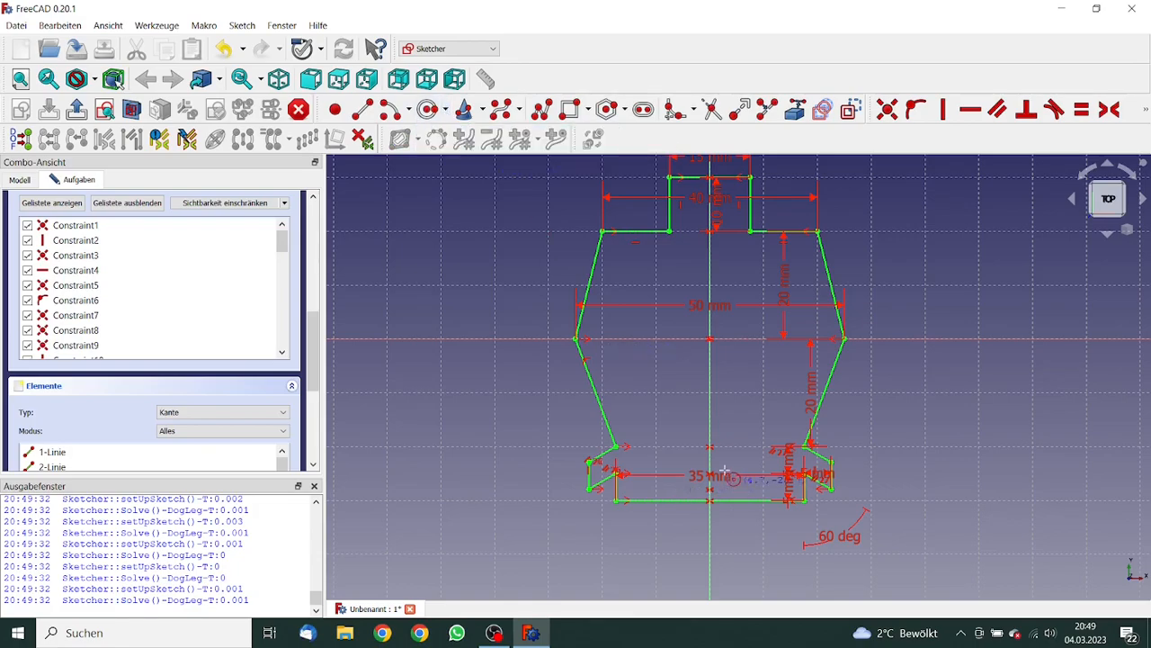
{"action": "left_click", "coordinate": [733, 438]}
{"action": "left_click", "coordinate": [748, 431]}
{"action": "right_click", "coordinate": [784, 421]}
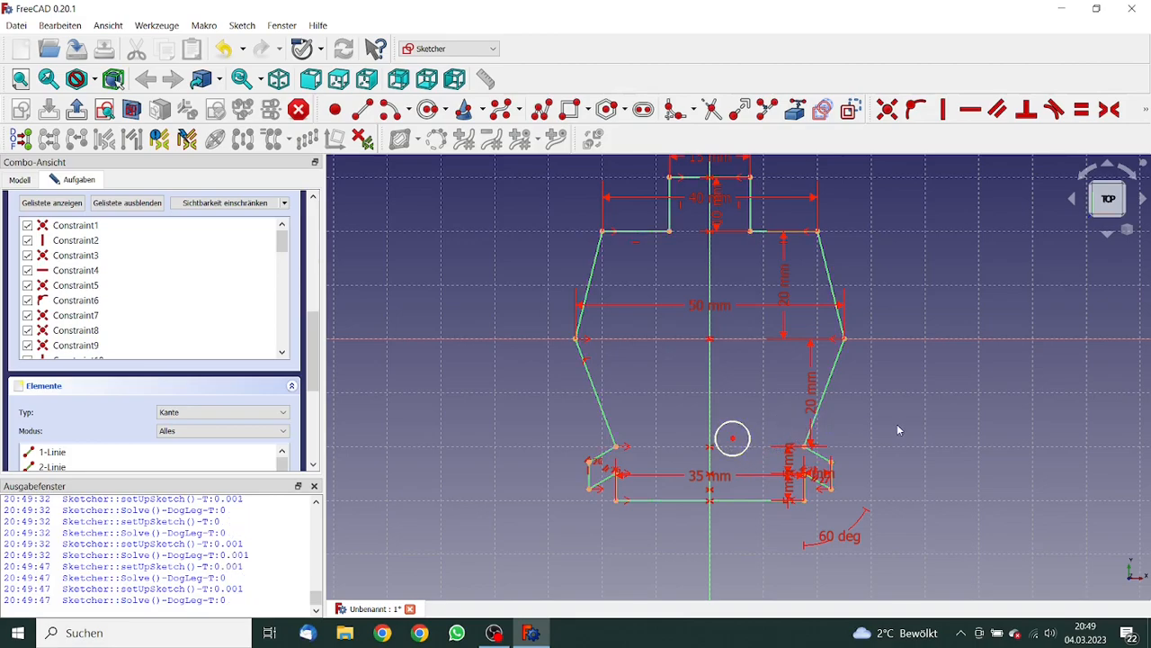
Constrain the vertical distance between the right hook's lower inner corner and the circle's centre to 2 mm
{"action": "scroll", "coordinate": [897, 423], "scroll_direction": "up", "scroll_amount": 4}
{"action": "middle_click_drag", "start_coordinate": [895, 396], "coordinate": [899, 266]}
{"action": "middle_click_drag", "start_coordinate": [867, 377], "coordinate": [868, 360]}
{"action": "scroll", "coordinate": [867, 361], "scroll_direction": "up", "scroll_amount": 5}
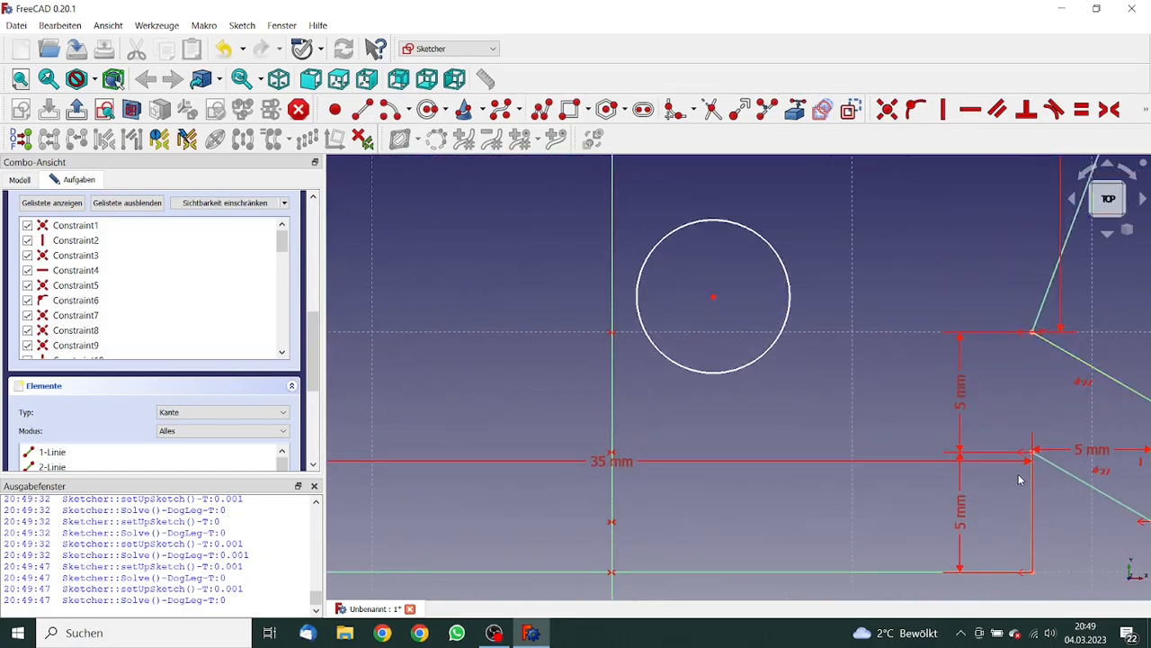
{"action": "left_click", "coordinate": [1032, 457]}
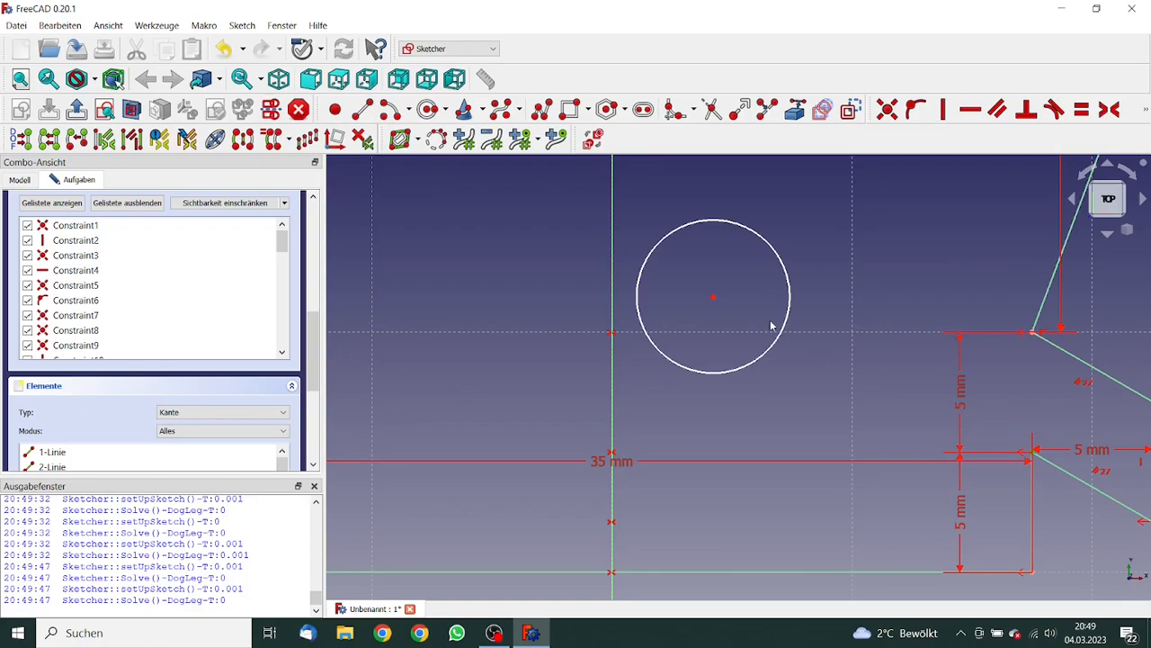
{"action": "left_click", "coordinate": [712, 298]}
{"action": "left_click", "coordinate": [1144, 109]}
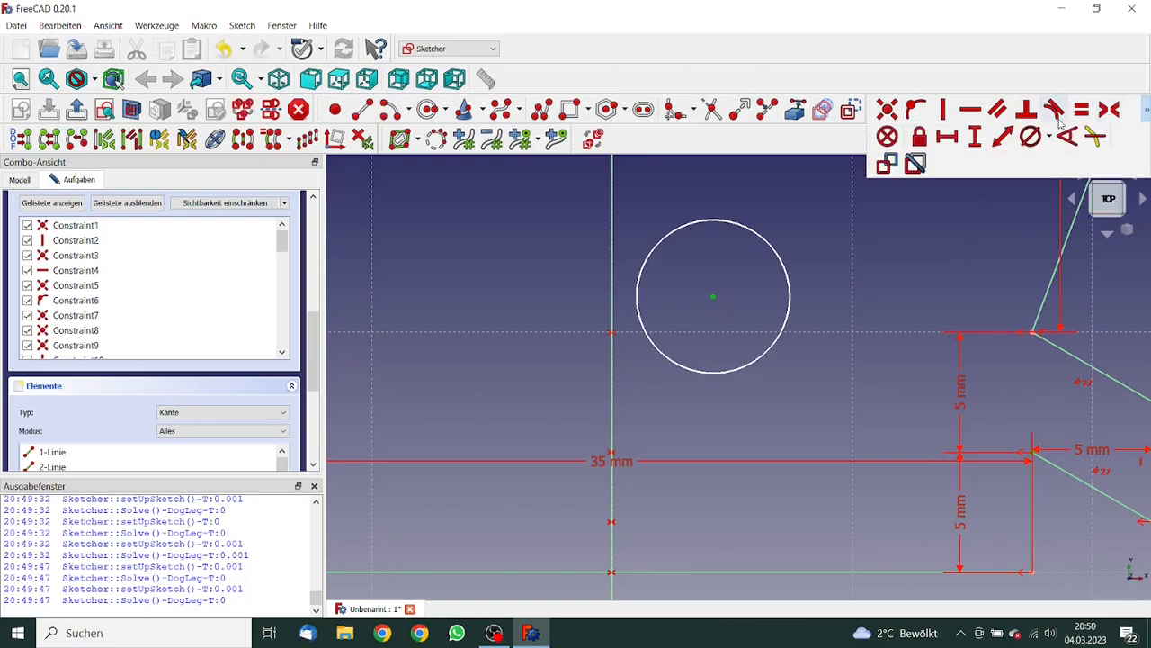
{"action": "left_click", "coordinate": [972, 135]}
{"action": "type", "text": "2"}
{"action": "left_click", "coordinate": [1046, 222]}
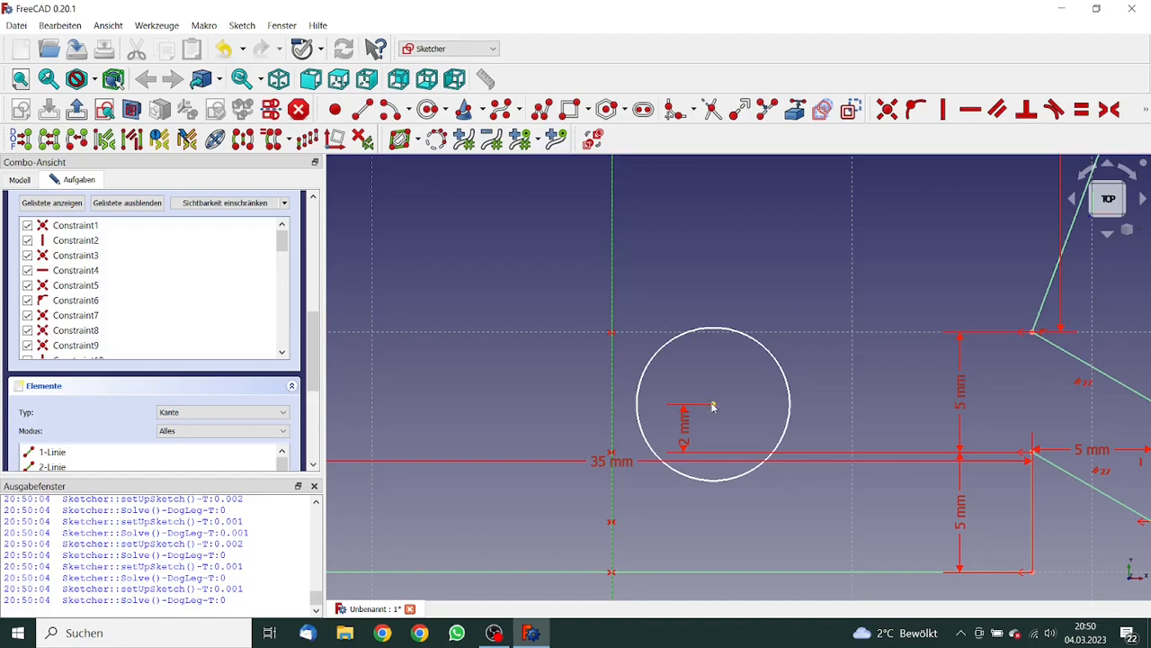
Constrain the horizontal distance between the vertical axis and the circle's centre to 5 mm
{"action": "left_click", "coordinate": [713, 405]}
{"action": "left_click", "coordinate": [1140, 108]}
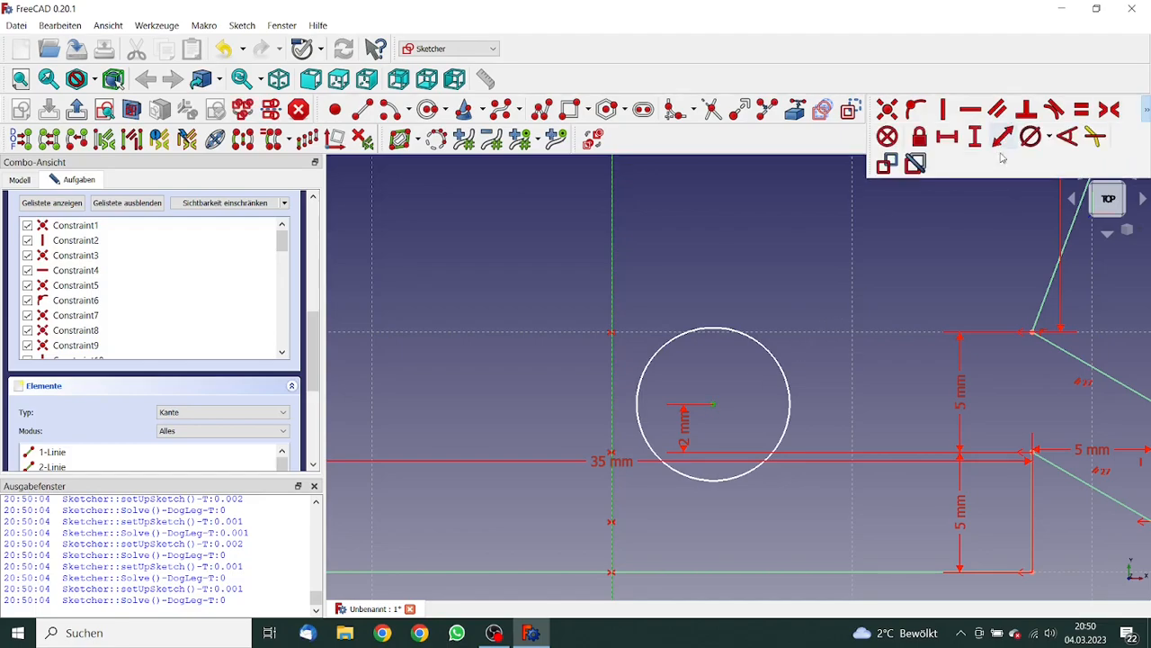
{"action": "left_click", "coordinate": [943, 135]}
{"action": "type", "text": "5"}
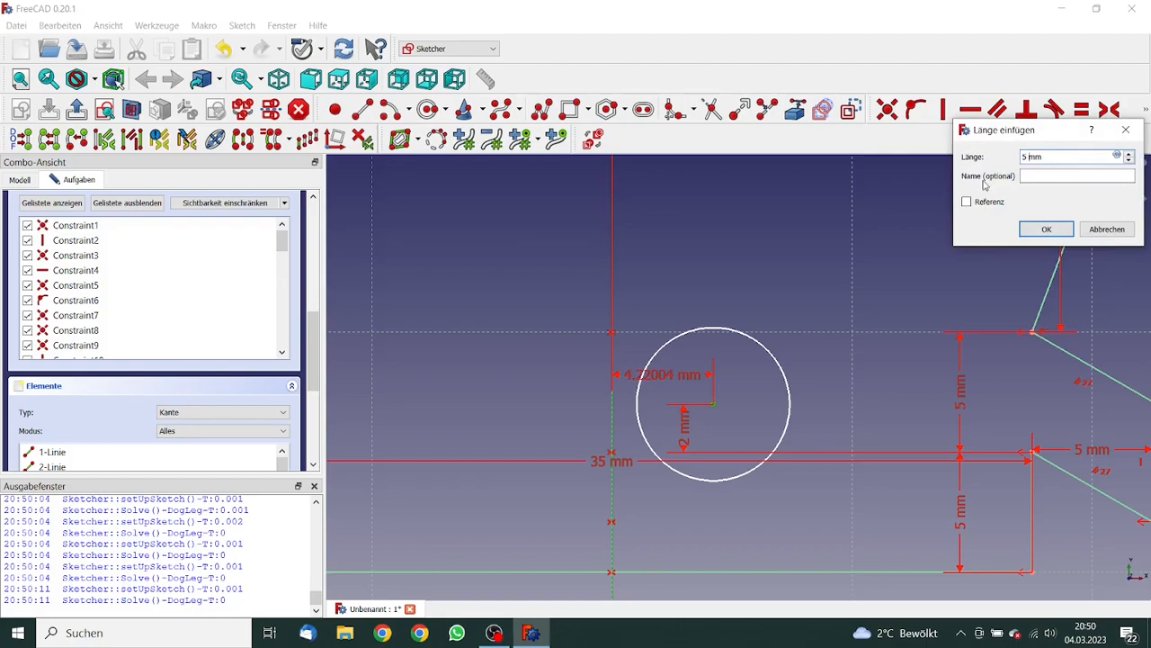
{"action": "left_click", "coordinate": [1047, 228]}
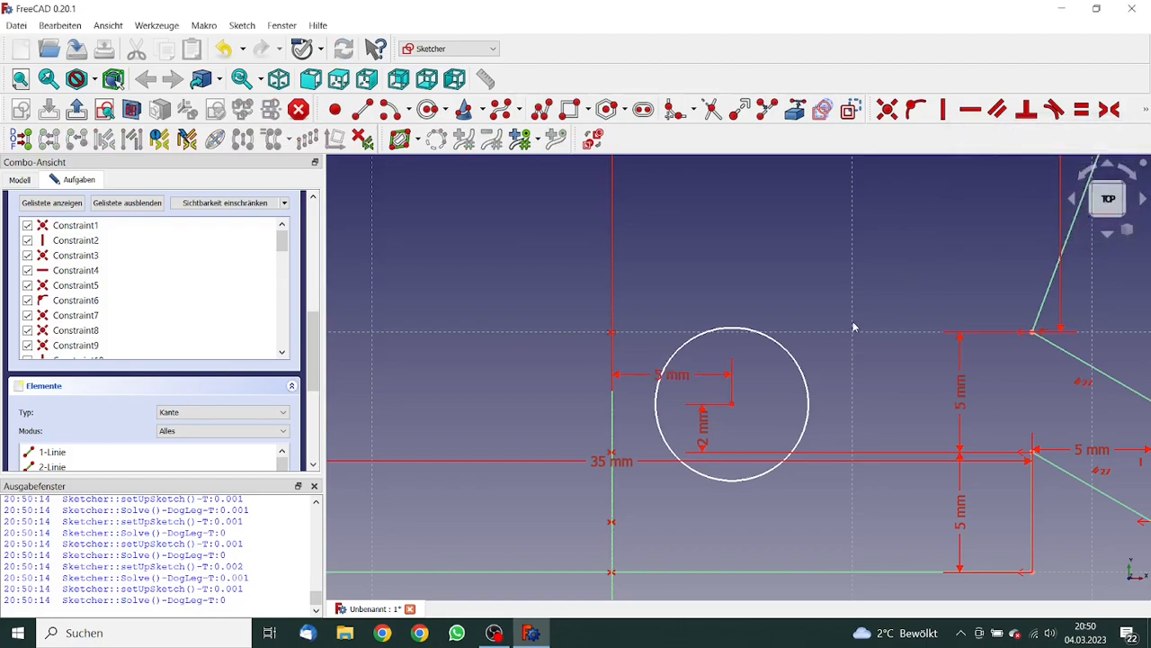
Constrain the circle's diameter to 3 mm
{"action": "left_click", "coordinate": [801, 375]}
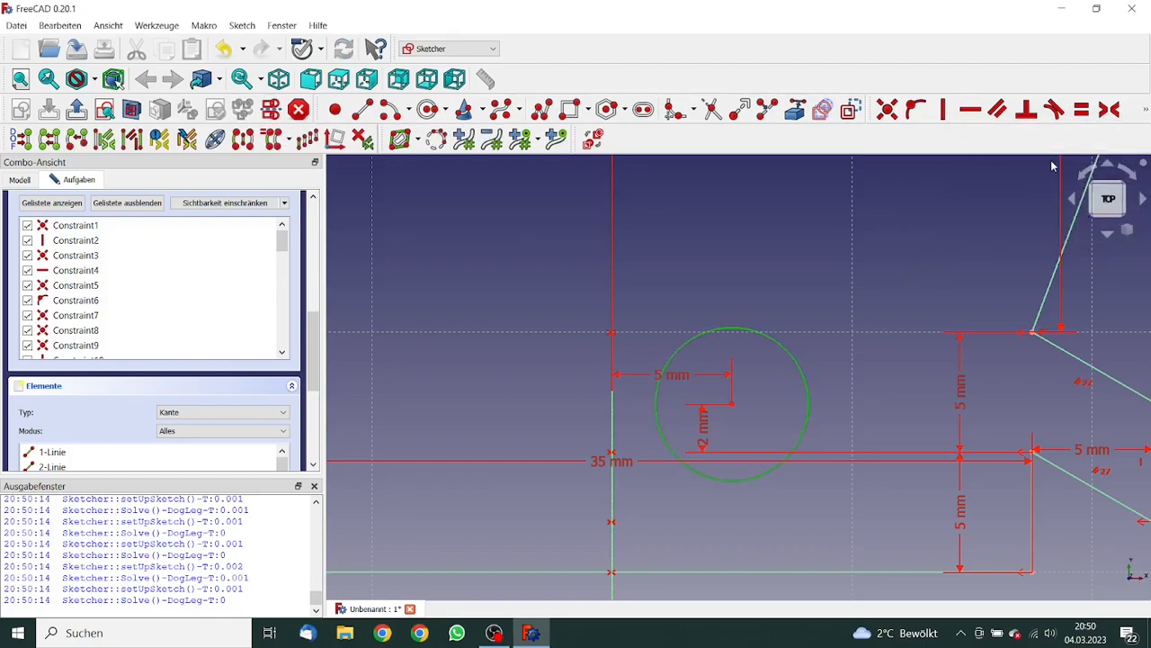
{"action": "left_click", "coordinate": [1145, 109]}
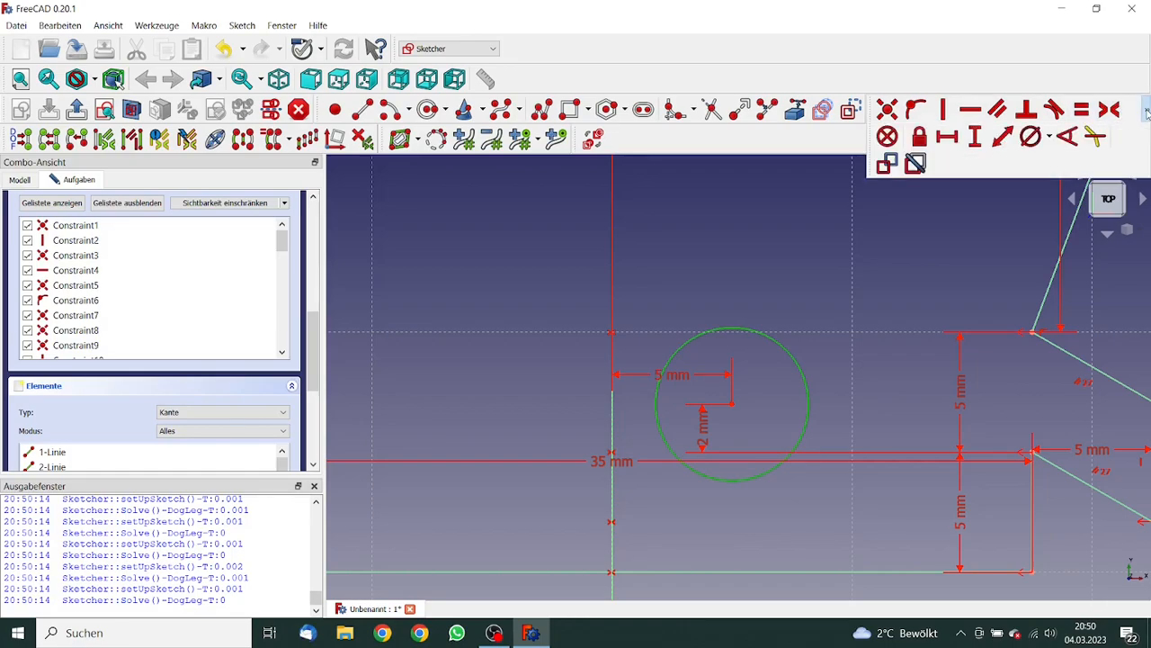
{"action": "left_click", "coordinate": [1049, 136]}
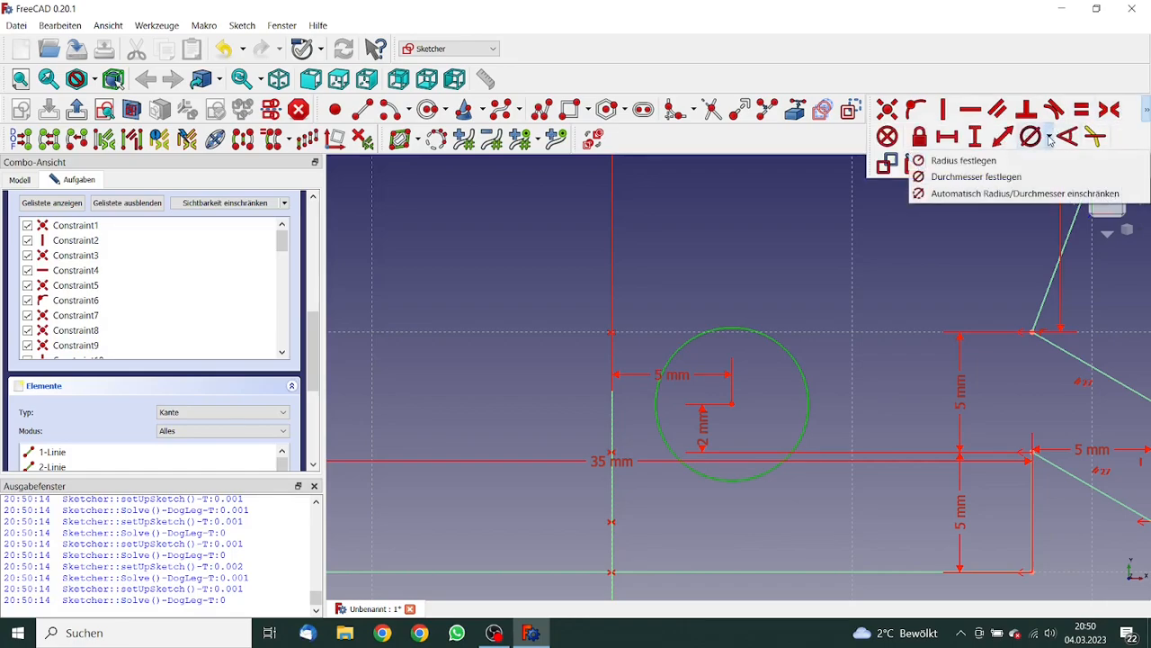
{"action": "left_click", "coordinate": [992, 177]}
{"action": "type", "text": "3"}
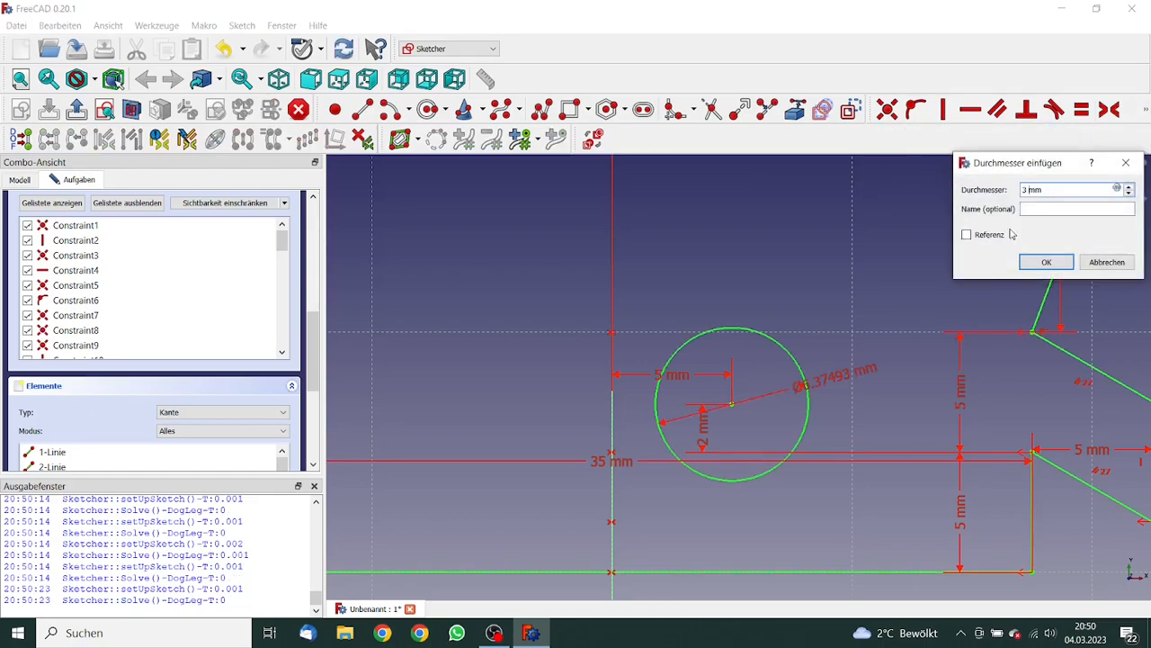
{"action": "left_click", "coordinate": [1046, 262]}
Check the solver status of the sketch and close the sketch
{"action": "scroll", "coordinate": [888, 252], "scroll_direction": "down", "scroll_amount": 5}
{"action": "middle_click_drag", "start_coordinate": [856, 324], "coordinate": [853, 323]}
{"action": "mouse_move", "coordinate": [803, 365]}
{"action": "middle_mouse_down"}
{"action": "mouse_move", "coordinate": [782, 434]}
{"action": "mouse_move", "coordinate": [794, 452]}
{"action": "middle_mouse_up"}
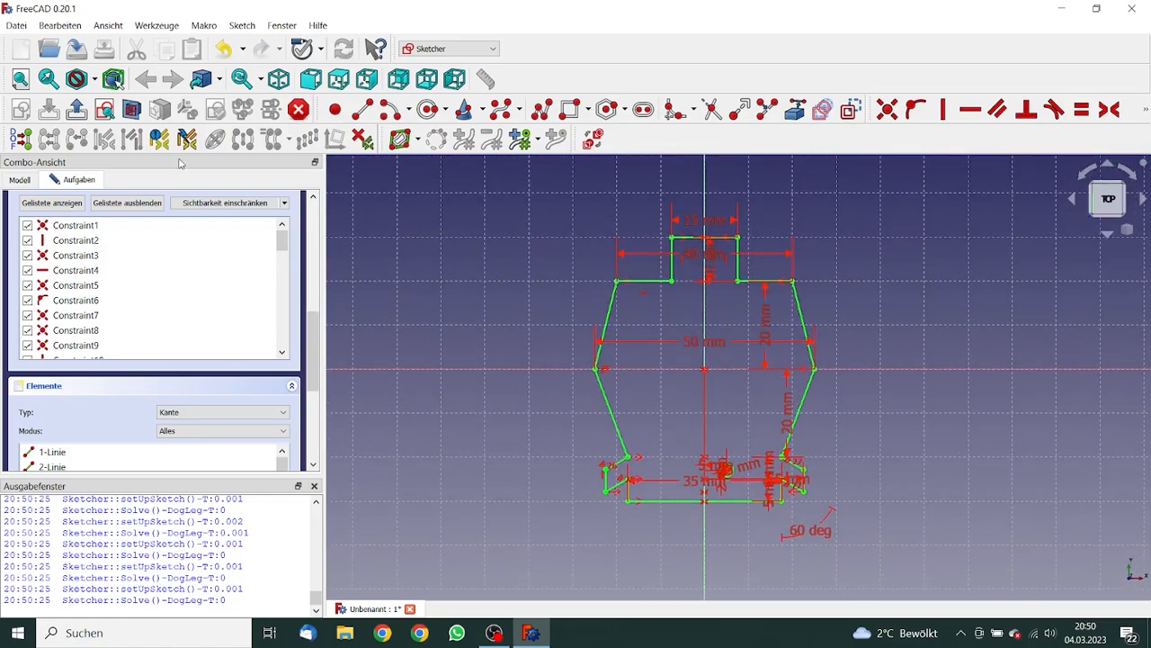
{"action": "left_click", "coordinate": [20, 180]}
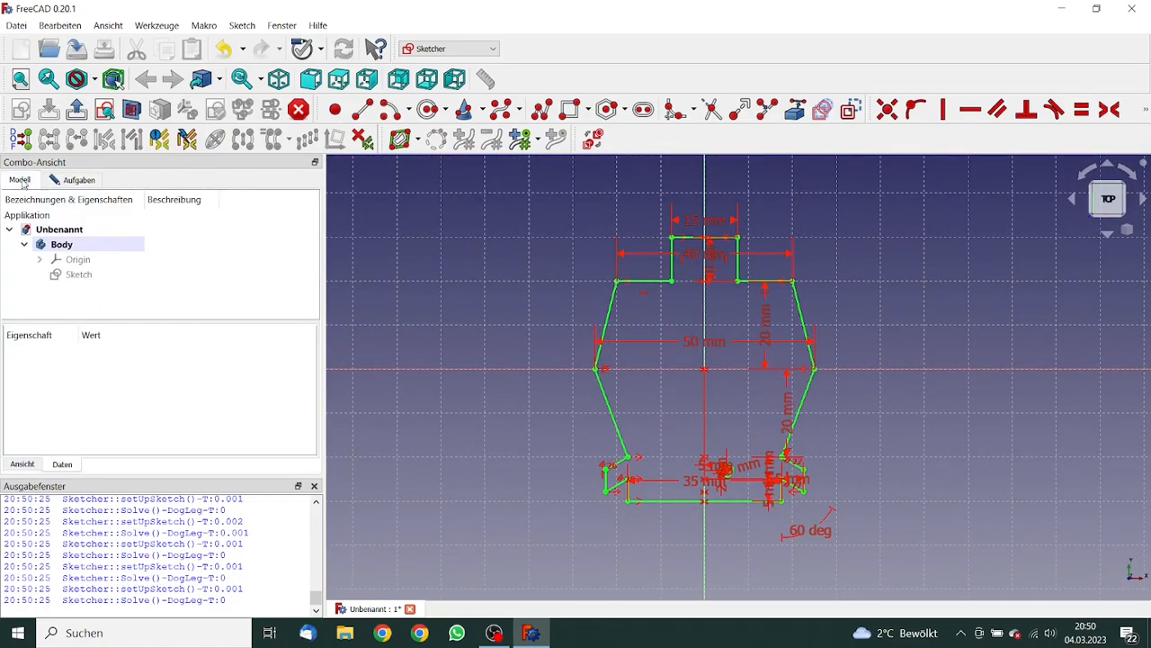
{"action": "left_click", "coordinate": [78, 180]}
{"action": "left_click_drag", "start_coordinate": [311, 335], "coordinate": [329, 216]}
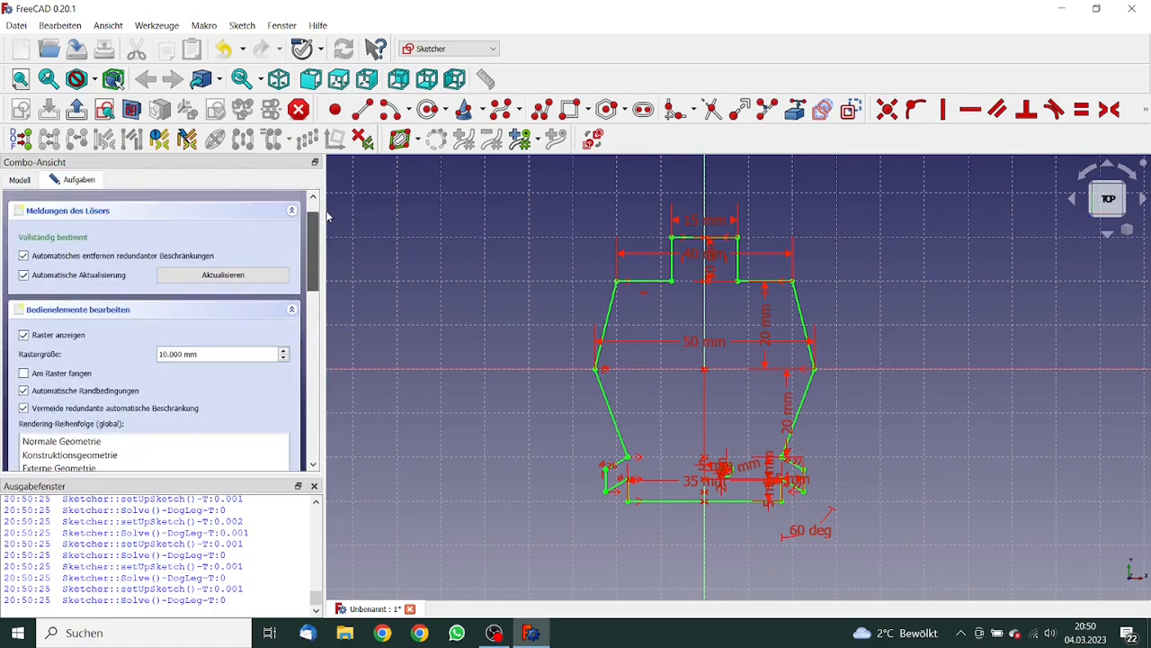
{"action": "left_click", "coordinate": [178, 212]}
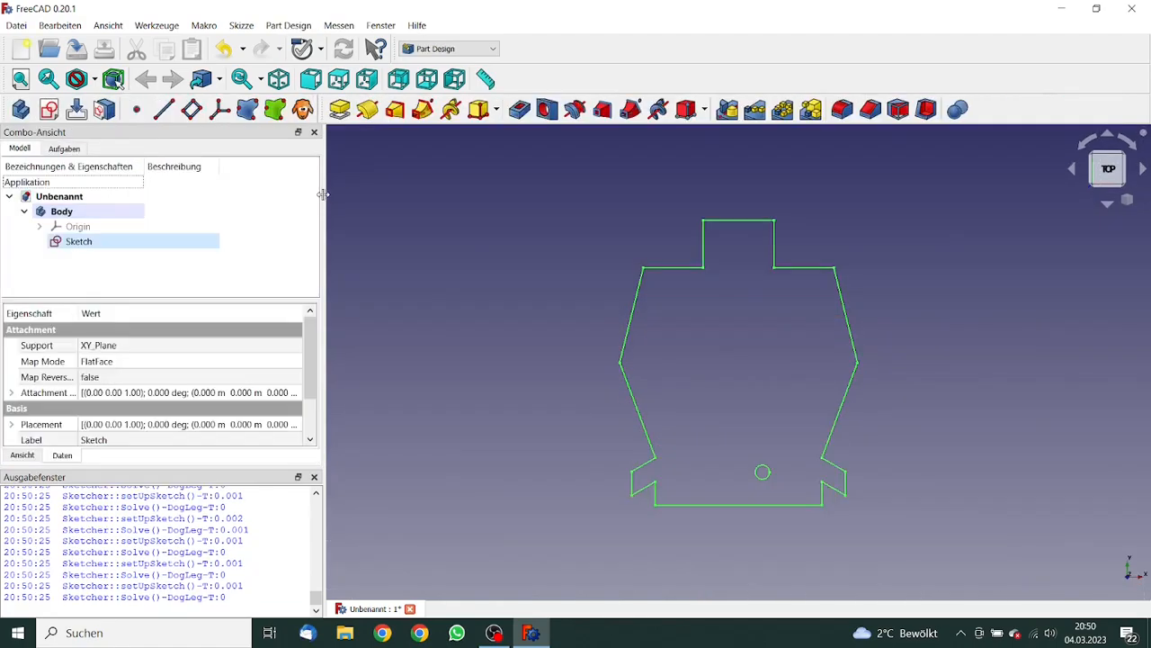
Pad the profile sketch to a length of 10 mm
{"action": "left_click", "coordinate": [341, 111]}
{"action": "type", "text": "10"}
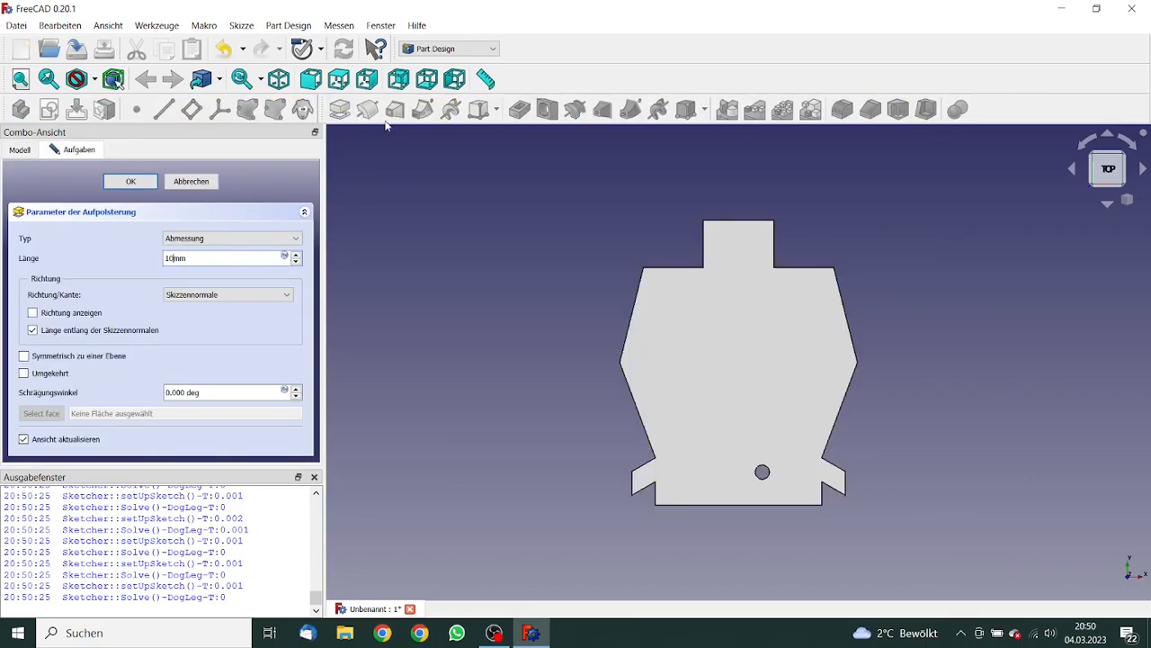
{"action": "left_click", "coordinate": [130, 181]}
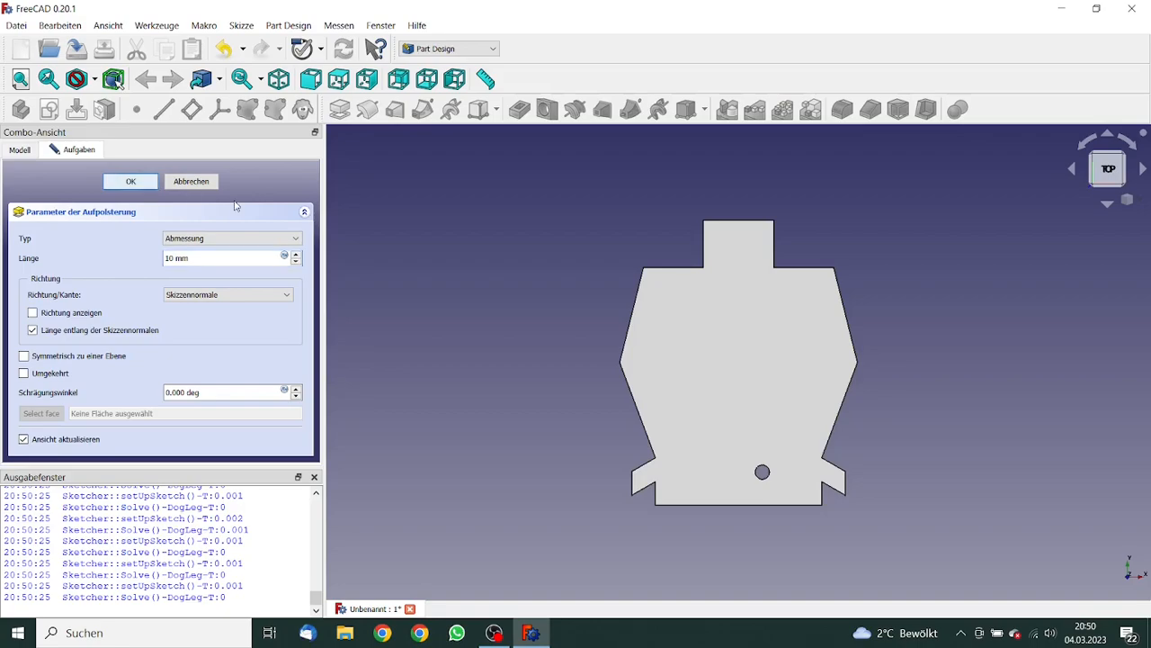
{"action": "middle_click_drag", "start_coordinate": [457, 222], "coordinate": [489, 224]}
{"action": "mouse_move", "coordinate": [730, 362]}
{"action": "middle_mouse_down"}
{"action": "mouse_move", "coordinate": [755, 370]}
{"action": "mouse_move", "coordinate": [729, 370]}
{"action": "middle_mouse_up"}
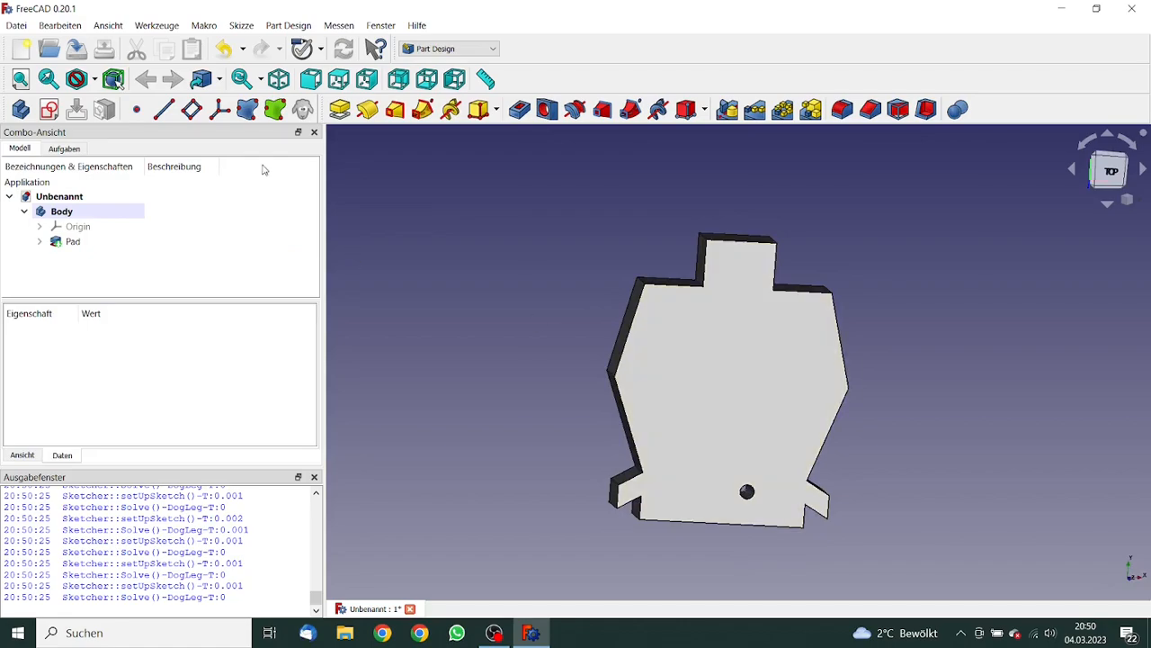
Switch to the CfdOF workbench and save the document as Simple Combustion
{"action": "left_click", "coordinate": [495, 51]}
{"action": "left_click", "coordinate": [458, 360]}
{"action": "left_click", "coordinate": [17, 25]}
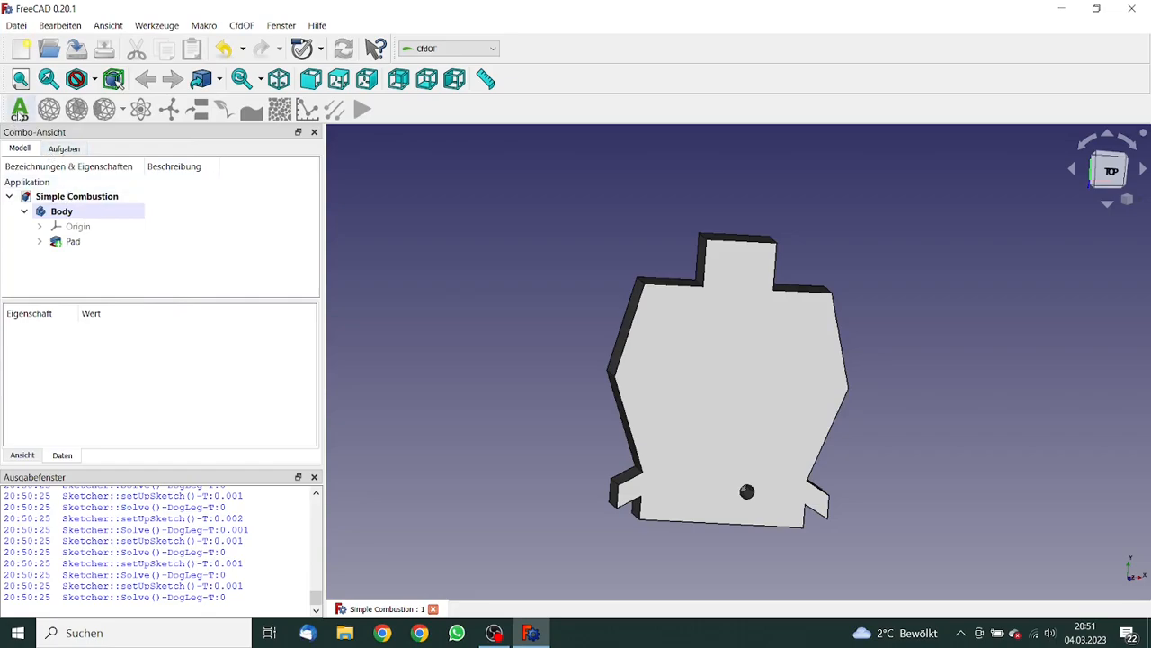
Create a CFD analysis in the document and select it in the model tree
{"action": "left_click", "coordinate": [19, 108]}
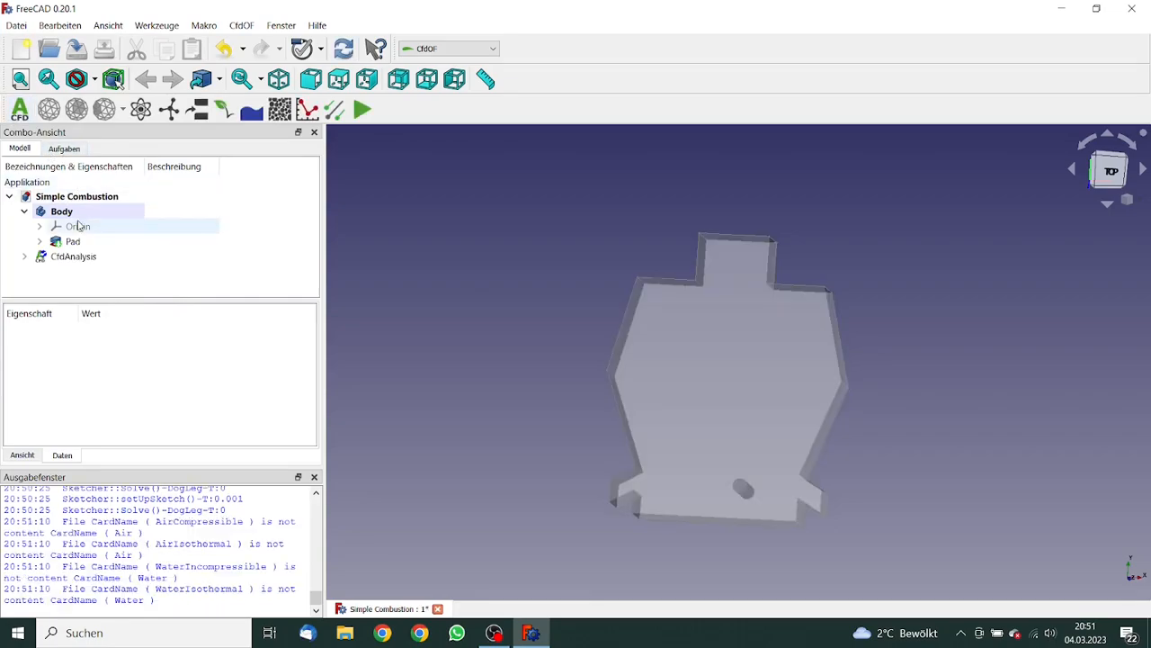
{"action": "left_click", "coordinate": [79, 258]}
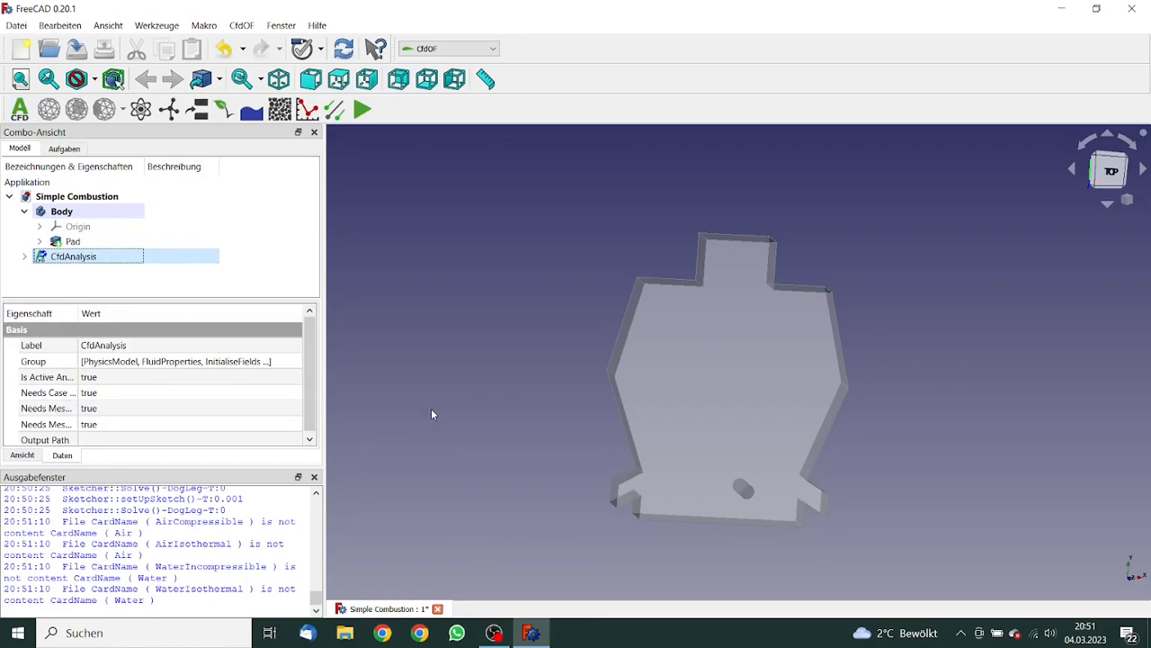
Add a CFD boundary condition on the left hook's outer end face and set its type to Inlet with uniform velocity
{"action": "middle_click_drag", "start_coordinate": [469, 412], "coordinate": [523, 399]}
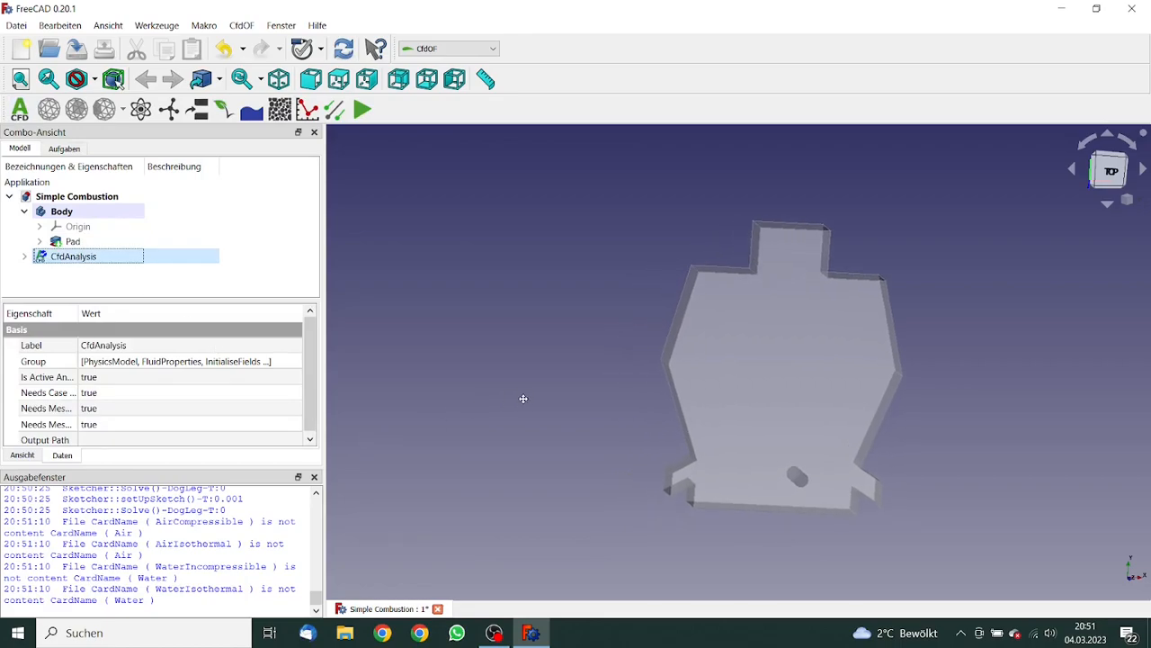
{"action": "right_click", "coordinate": [650, 487]}
{"action": "left_click", "coordinate": [569, 448]}
{"action": "middle_click_drag", "start_coordinate": [568, 448], "coordinate": [602, 451]}
{"action": "left_click", "coordinate": [663, 477]}
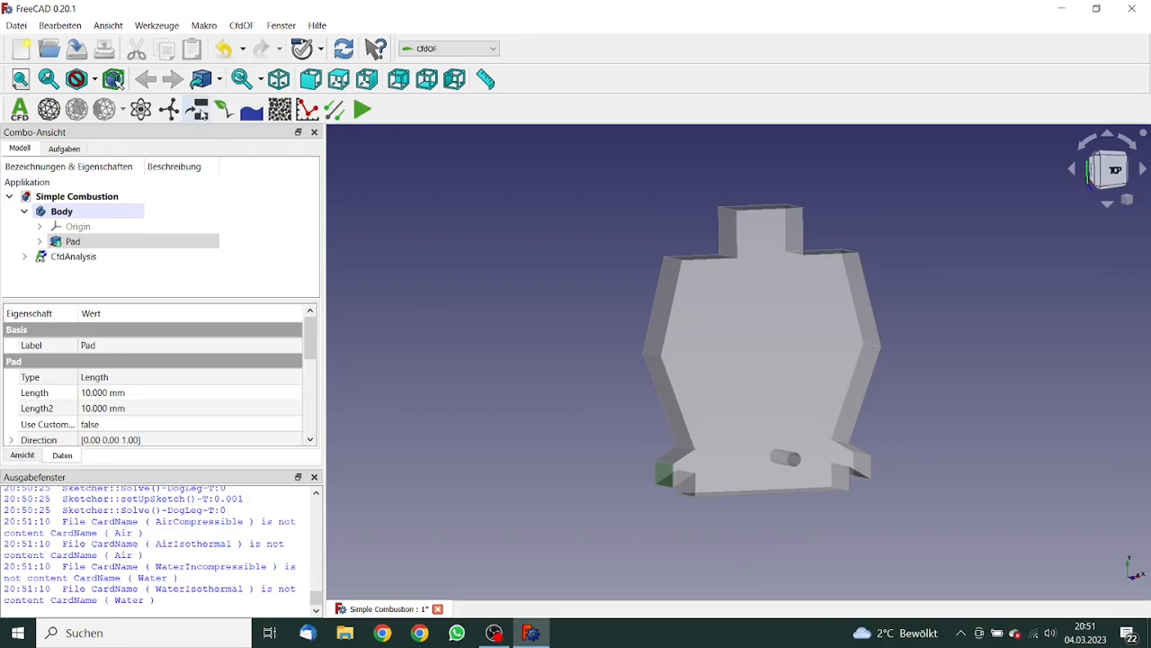
{"action": "left_click", "coordinate": [198, 110]}
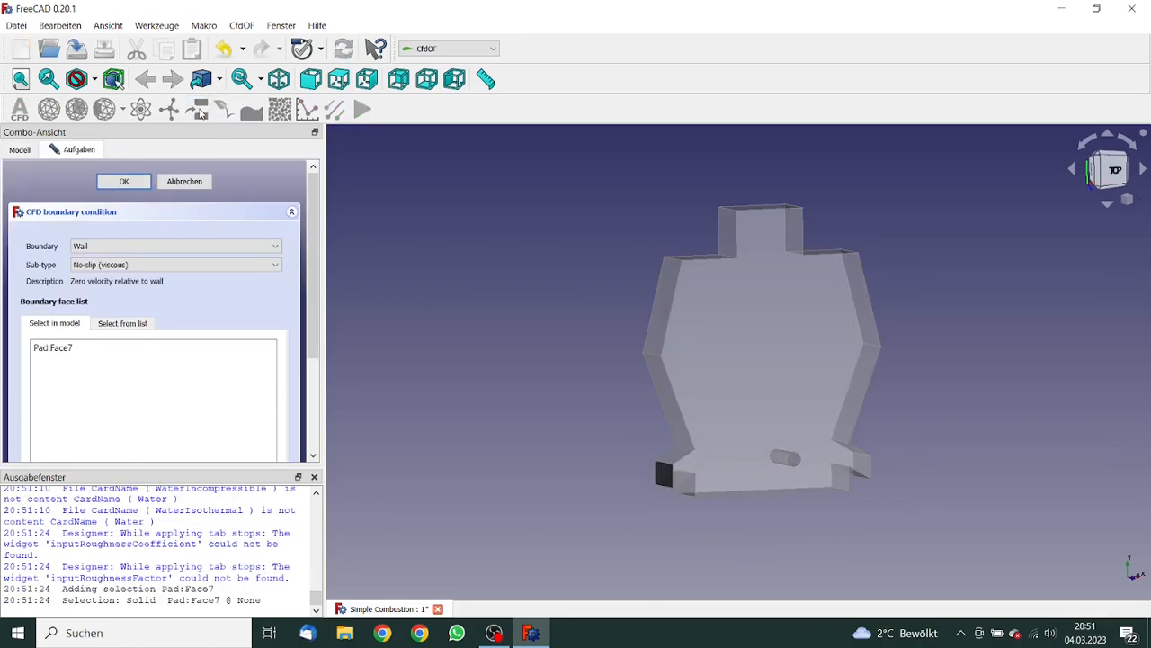
{"action": "left_click", "coordinate": [123, 246]}
{"action": "left_click", "coordinate": [105, 267]}
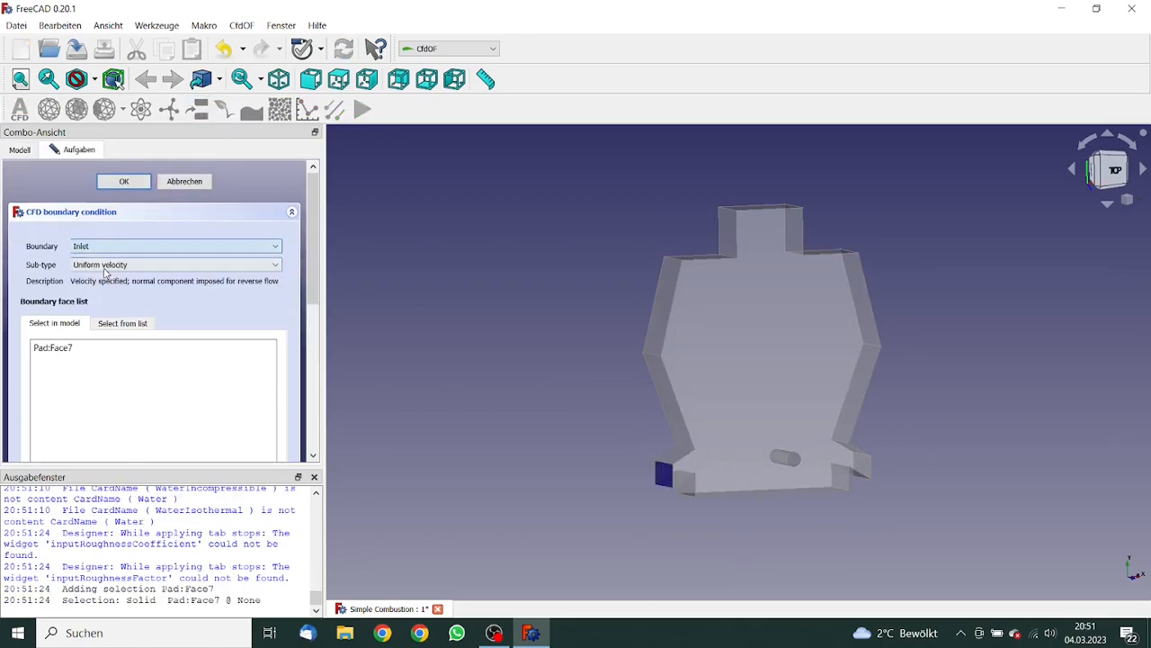
Set the inlet's Cartesian velocity component Ux to 0.25 m/s and accept the boundary condition
{"action": "left_click_drag", "start_coordinate": [313, 278], "coordinate": [313, 400]}
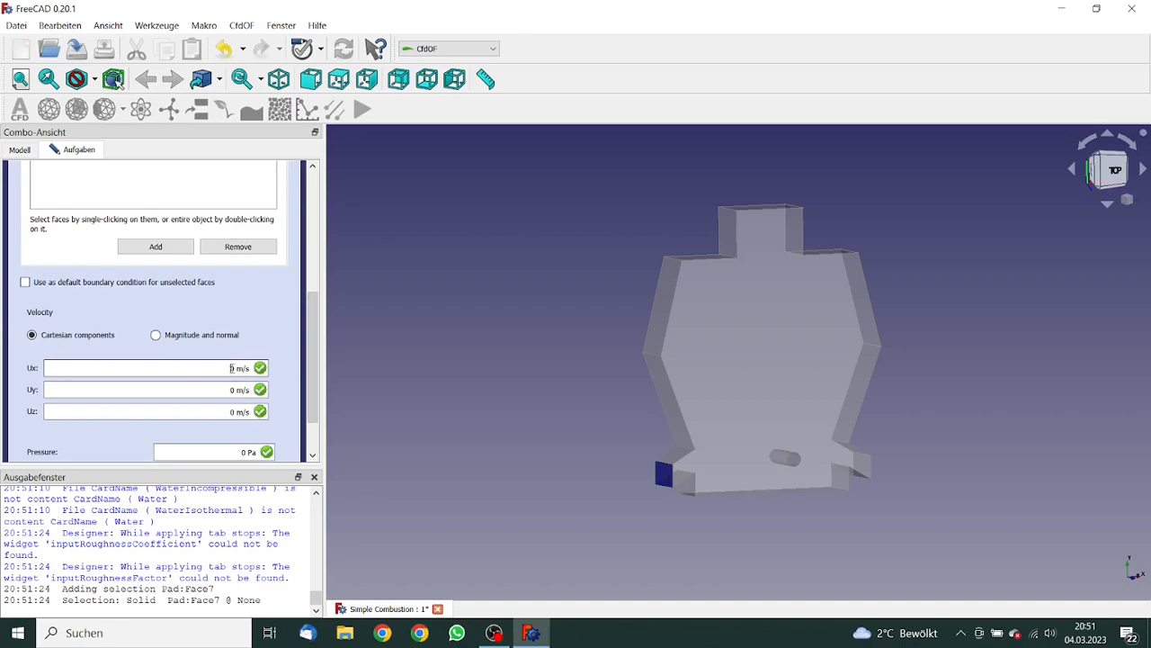
{"action": "type", "text": "0.25"}
{"action": "key", "text": "Return"}
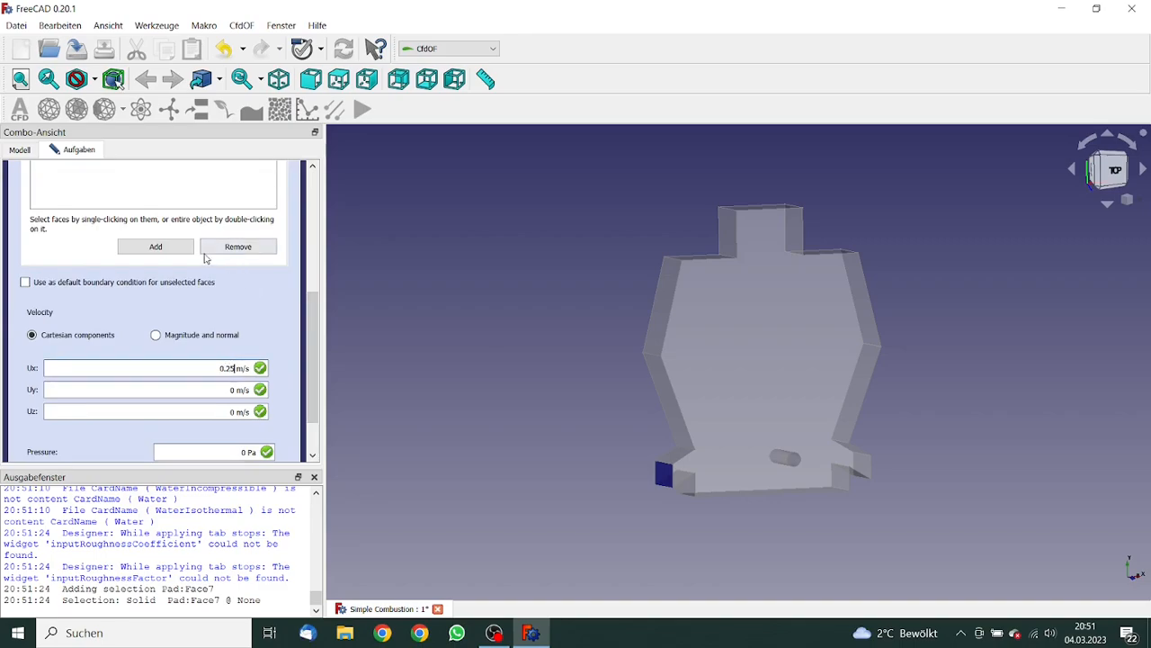
{"action": "left_click_drag", "start_coordinate": [312, 346], "coordinate": [310, 224]}
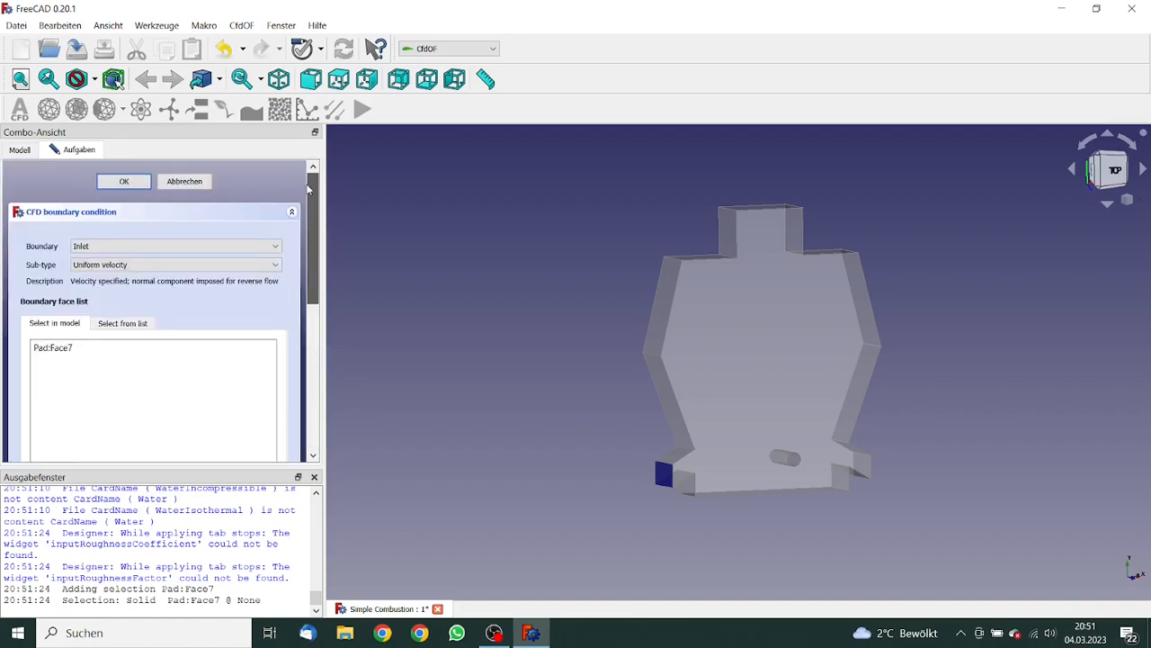
{"action": "left_click", "coordinate": [125, 182]}
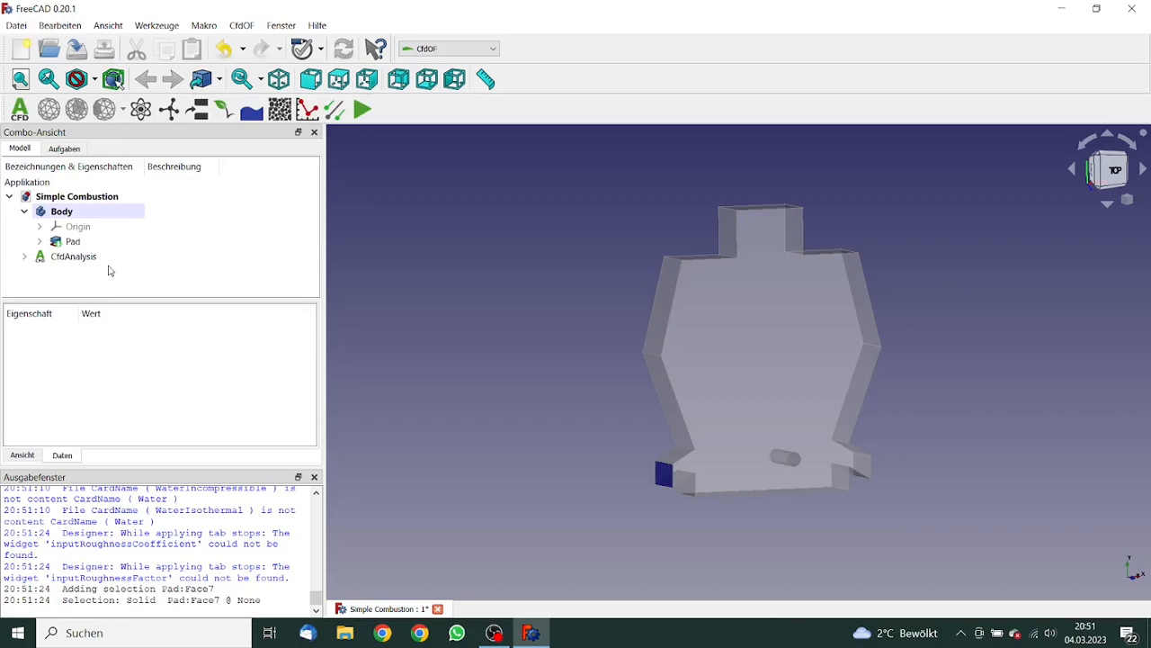
Rename the inlet boundary condition in the CFD analysis as fuel
{"action": "left_click", "coordinate": [25, 256]}
{"action": "left_click_drag", "start_coordinate": [313, 230], "coordinate": [313, 263]}
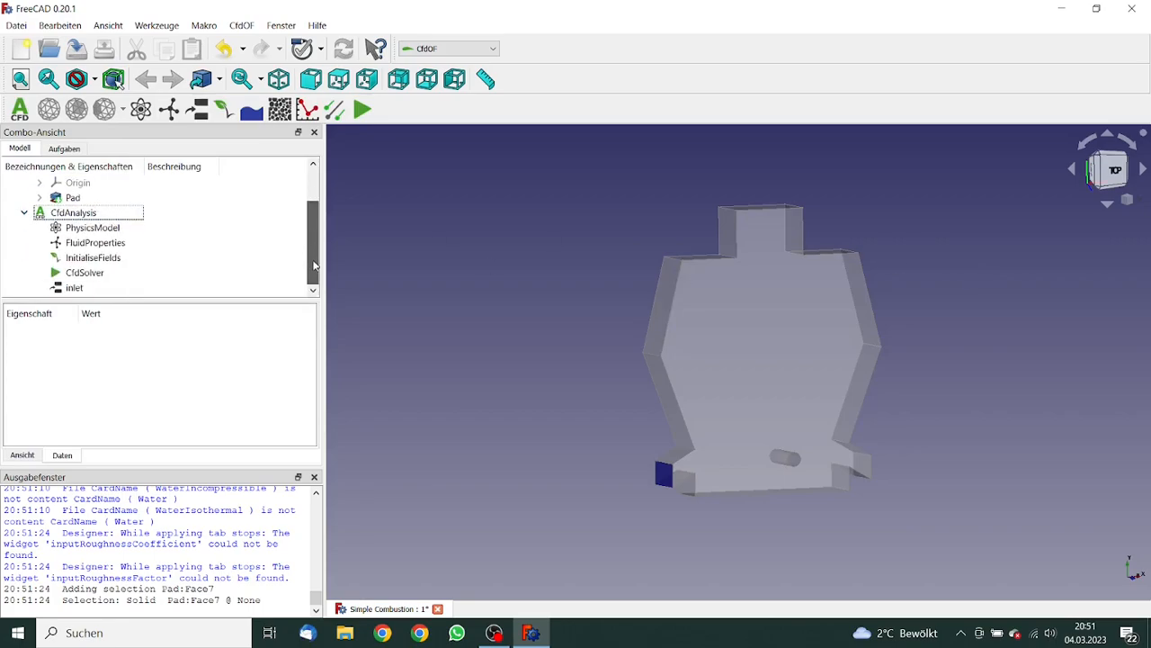
{"action": "left_click", "coordinate": [74, 288]}
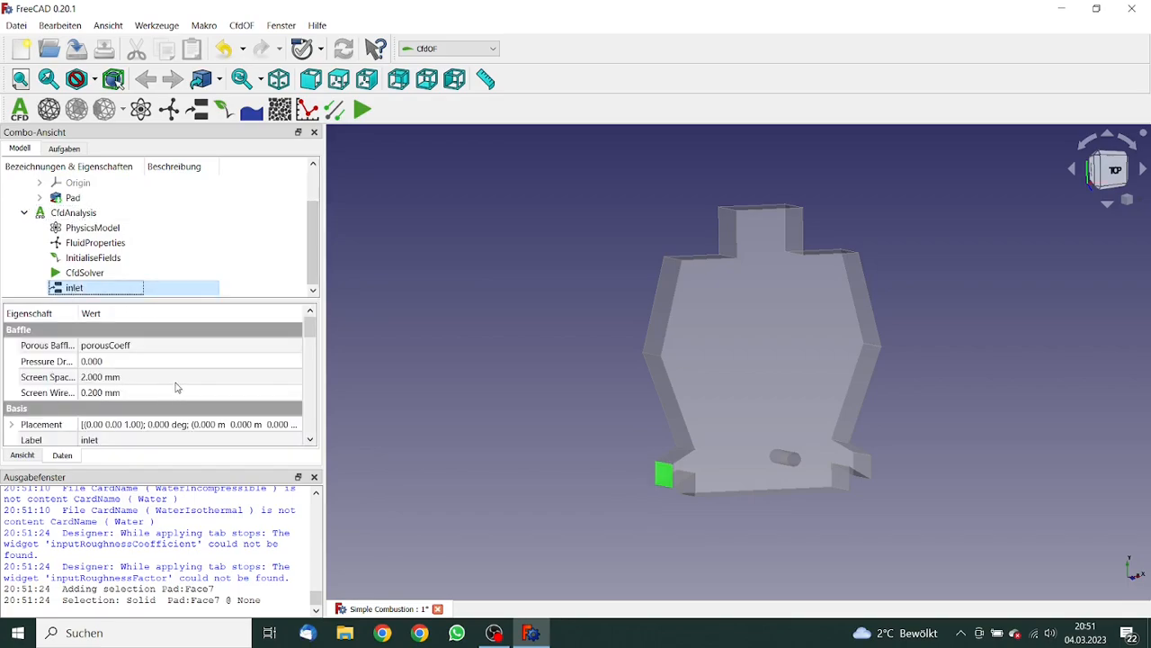
{"action": "left_click_drag", "start_coordinate": [310, 327], "coordinate": [311, 336]}
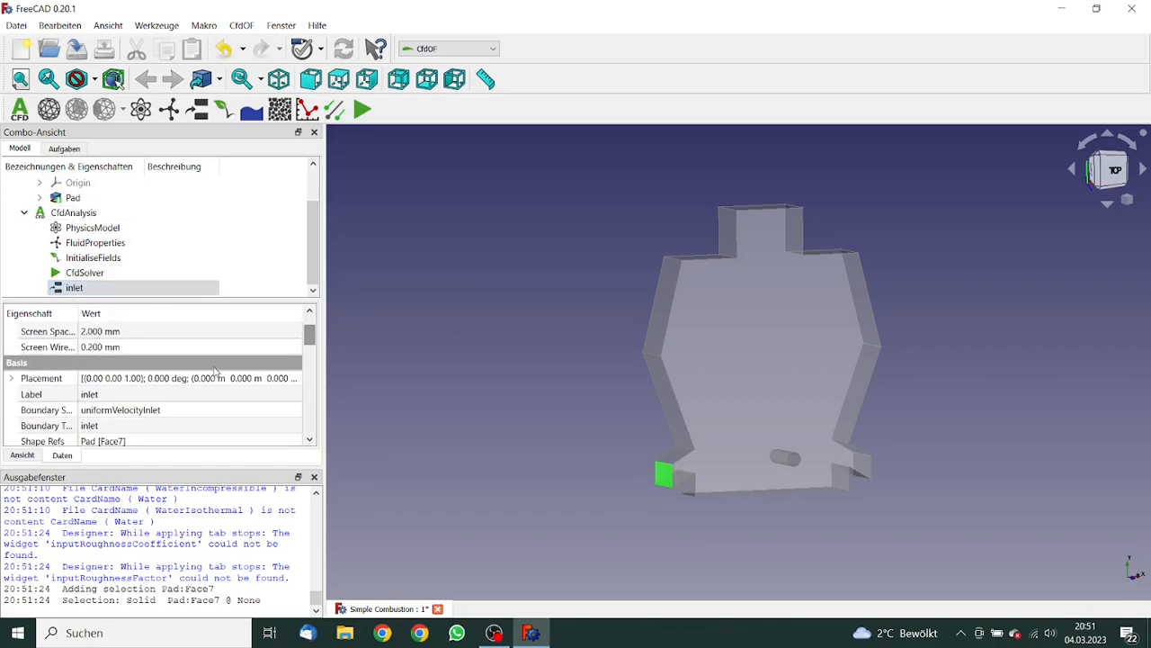
{"action": "left_click", "coordinate": [118, 399]}
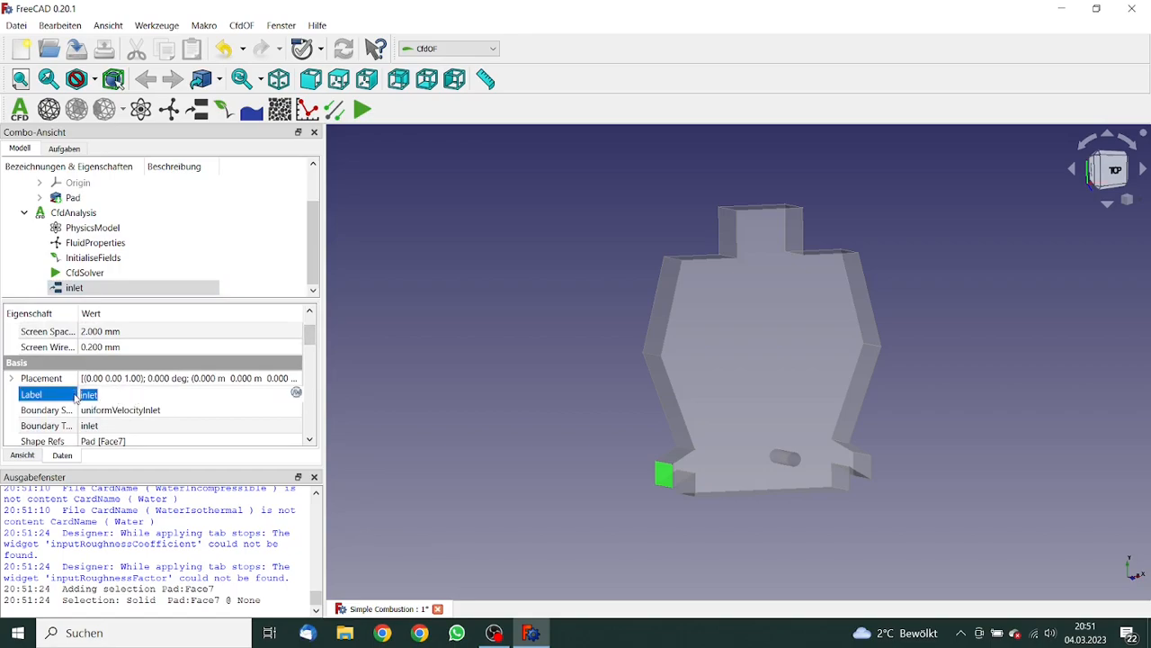
{"action": "type", "text": "fuel"}
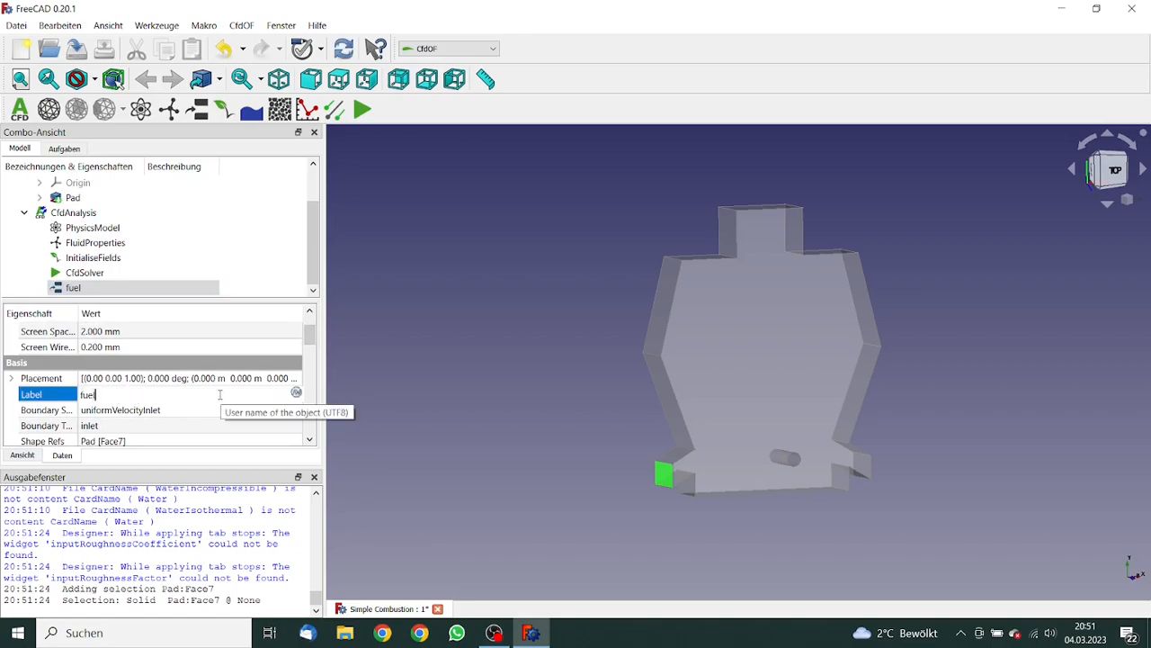
{"action": "key", "text": "Tab"}
{"action": "left_click", "coordinate": [494, 352]}
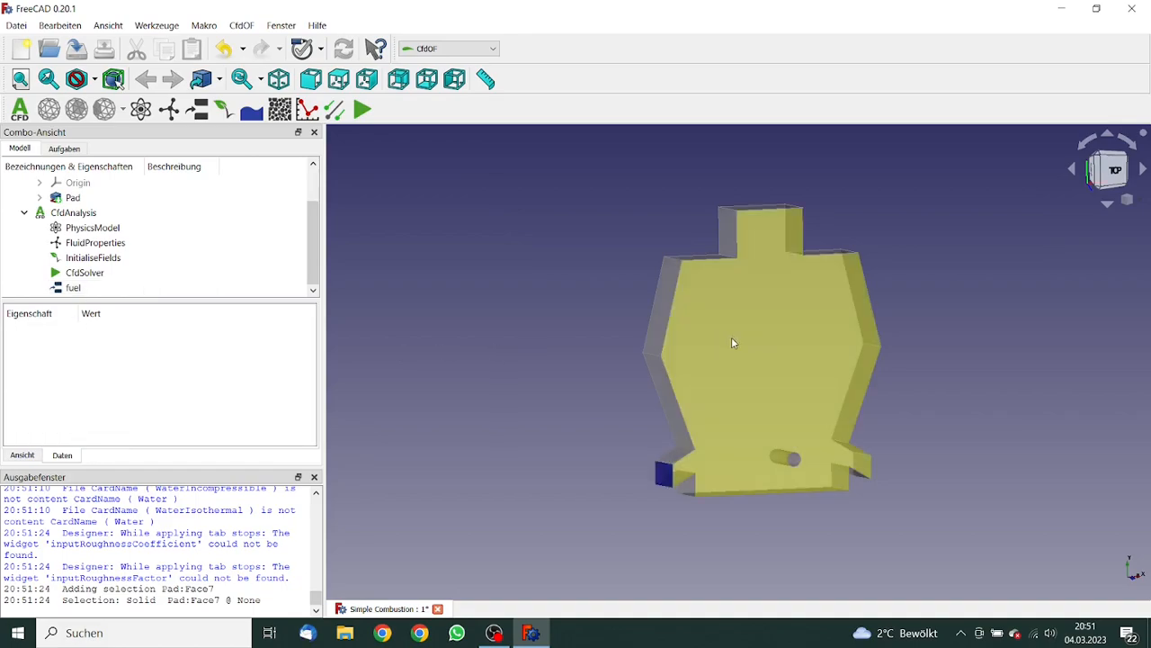
Add a CFD boundary condition on the right hook's outer end face and set its type to Inlet with uniform velocity
{"action": "middle_click_drag", "start_coordinate": [931, 342], "coordinate": [842, 335]}
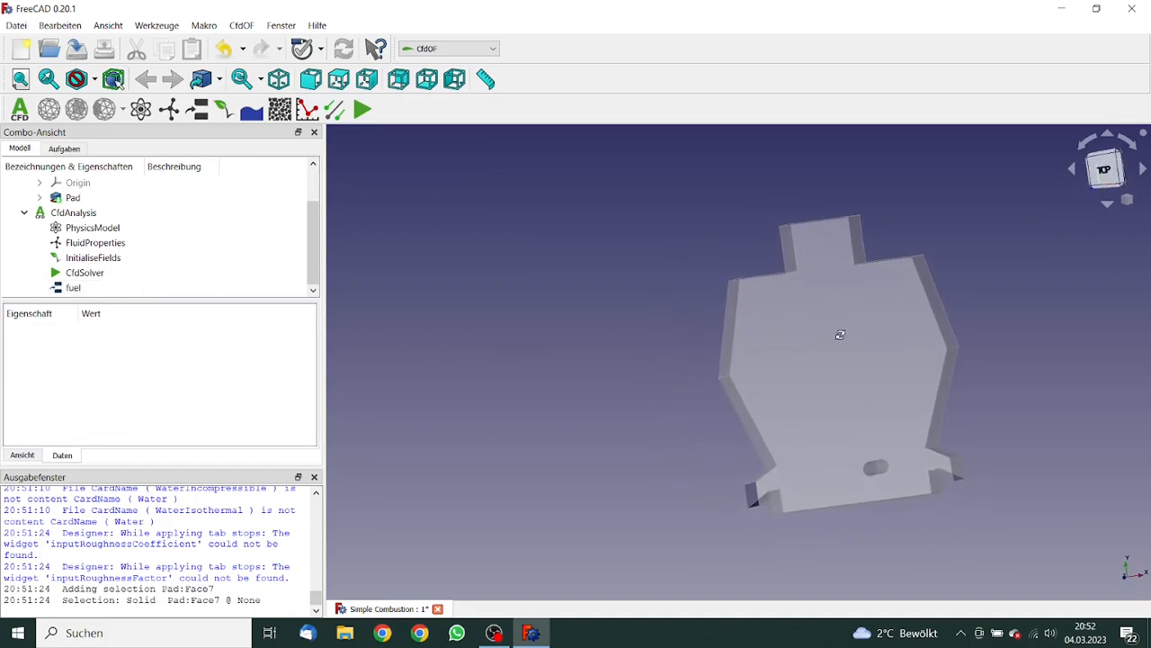
{"action": "left_click", "coordinate": [959, 474]}
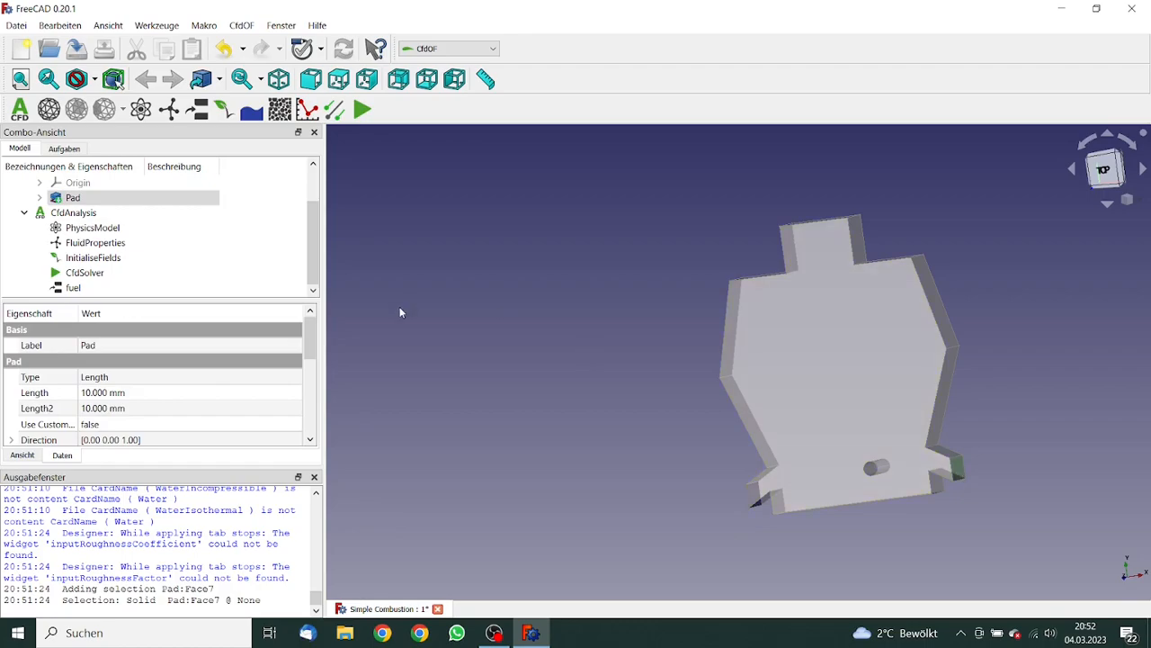
{"action": "left_click", "coordinate": [197, 109]}
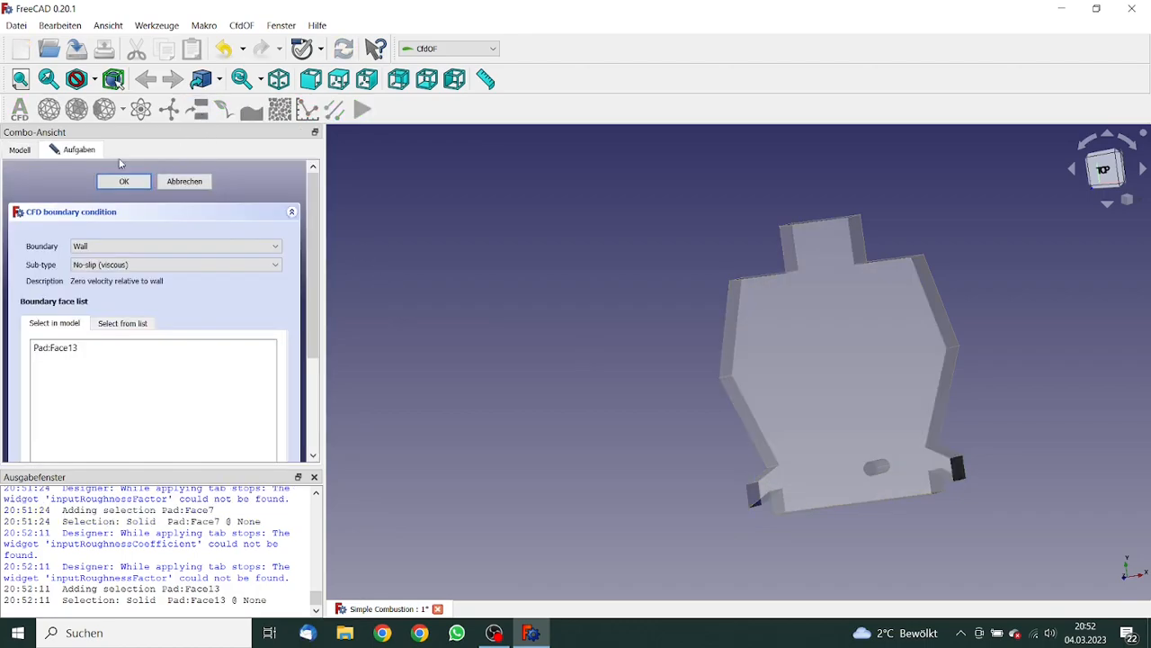
{"action": "left_click", "coordinate": [97, 249]}
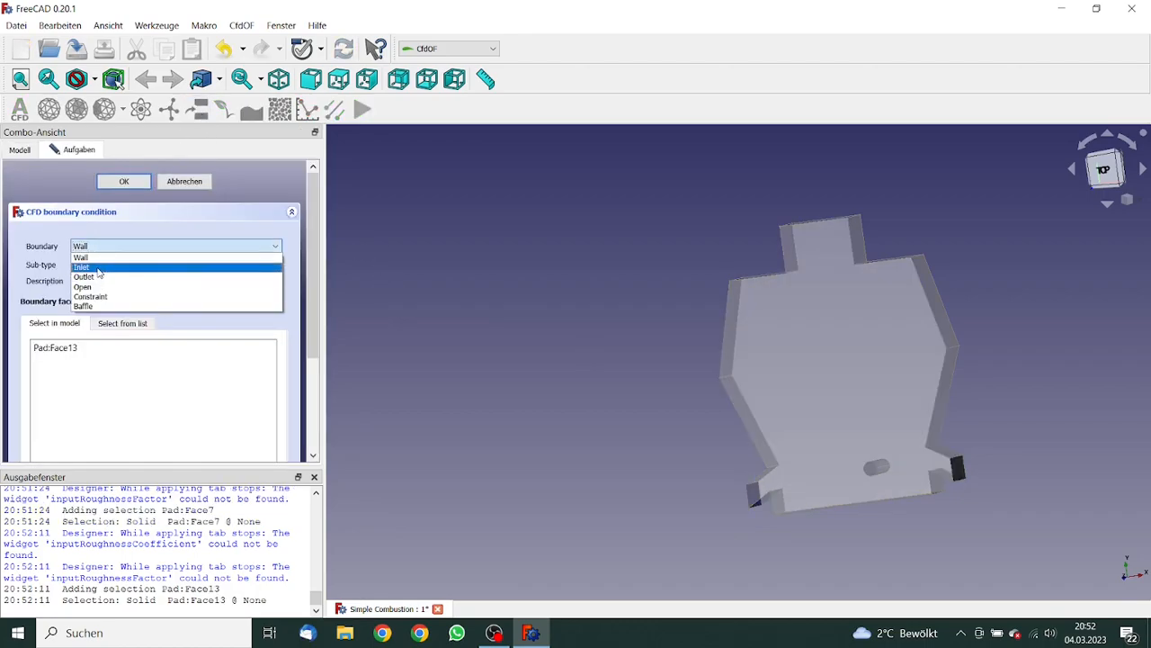
{"action": "left_click", "coordinate": [99, 270]}
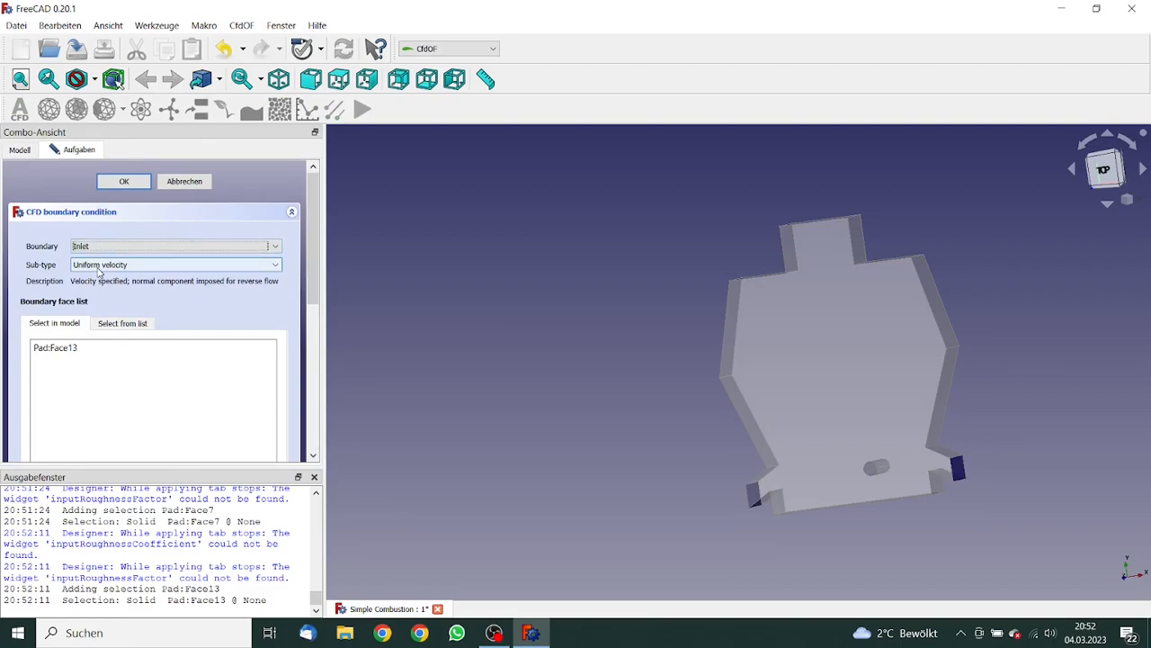
Set the right inlet's Cartesian velocity component Ux to -2.4 m/s and accept the boundary condition
{"action": "left_click_drag", "start_coordinate": [314, 238], "coordinate": [324, 421]}
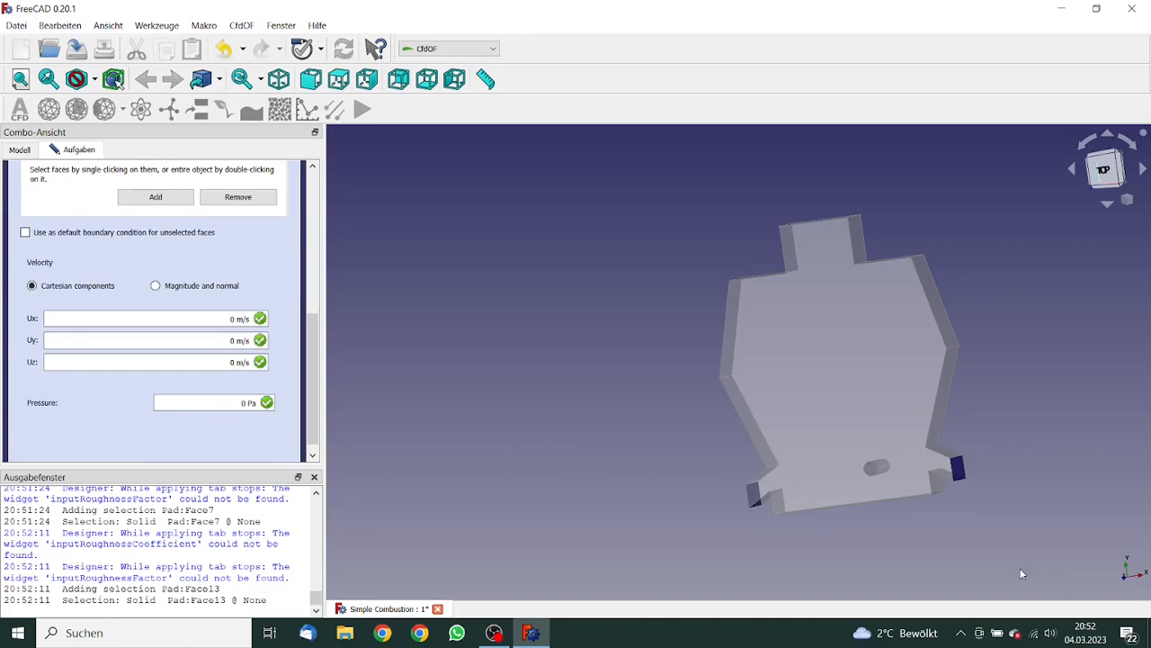
{"action": "double_click", "coordinate": [231, 318]}
{"action": "type", "text": "-2.4"}
{"action": "left_click_drag", "start_coordinate": [314, 335], "coordinate": [316, 187]}
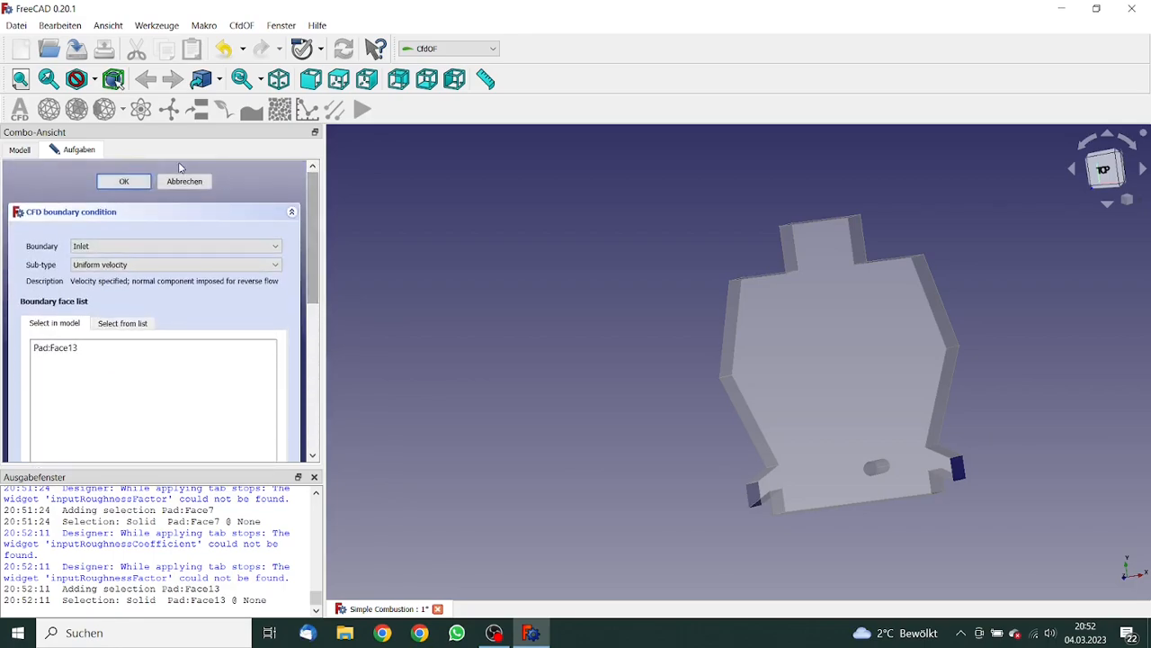
{"action": "left_click", "coordinate": [131, 184]}
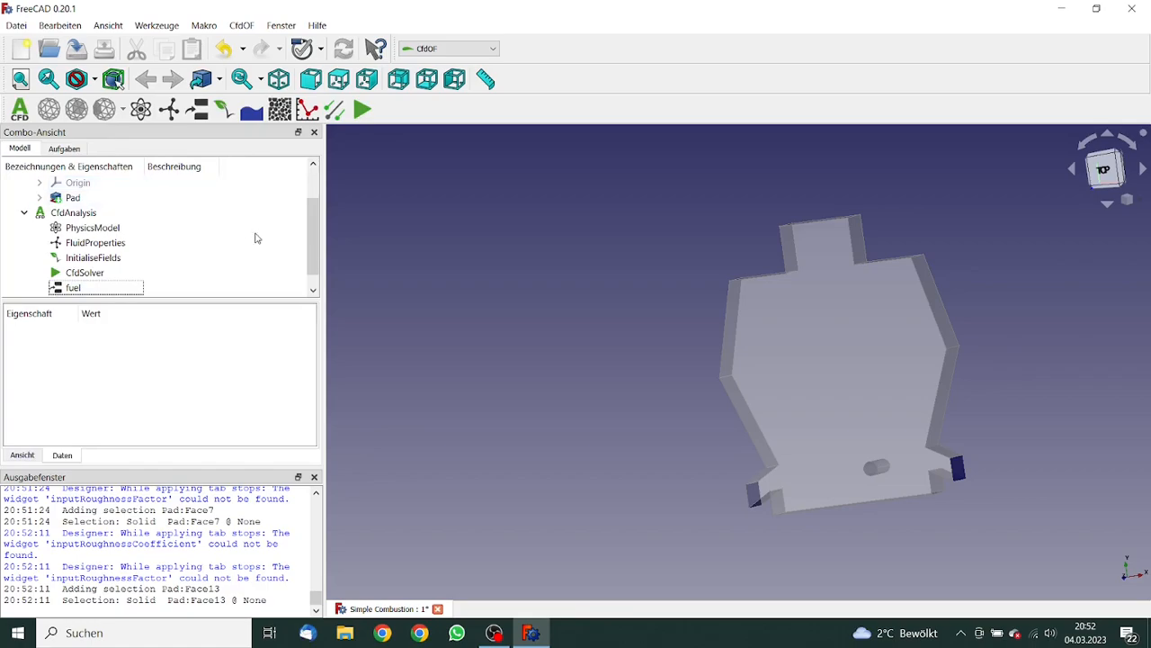
Rename the right hook's inlet boundary condition as air
{"action": "scroll", "coordinate": [312, 238], "scroll_direction": "down", "scroll_amount": 1}
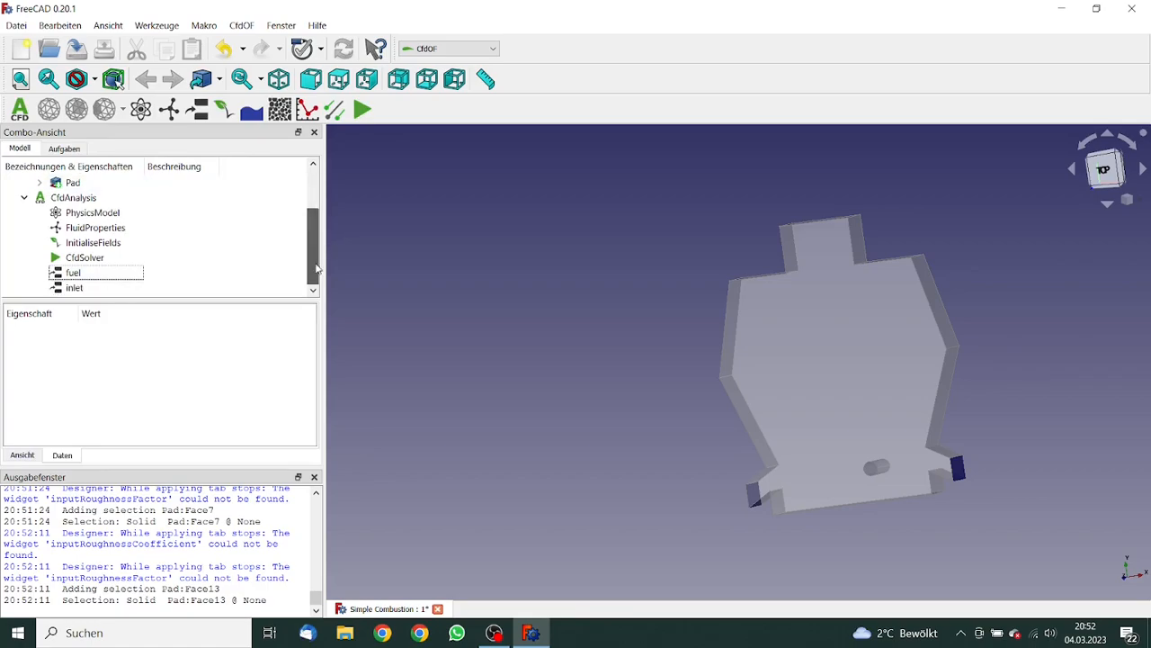
{"action": "left_click", "coordinate": [74, 287]}
{"action": "left_click", "coordinate": [133, 423]}
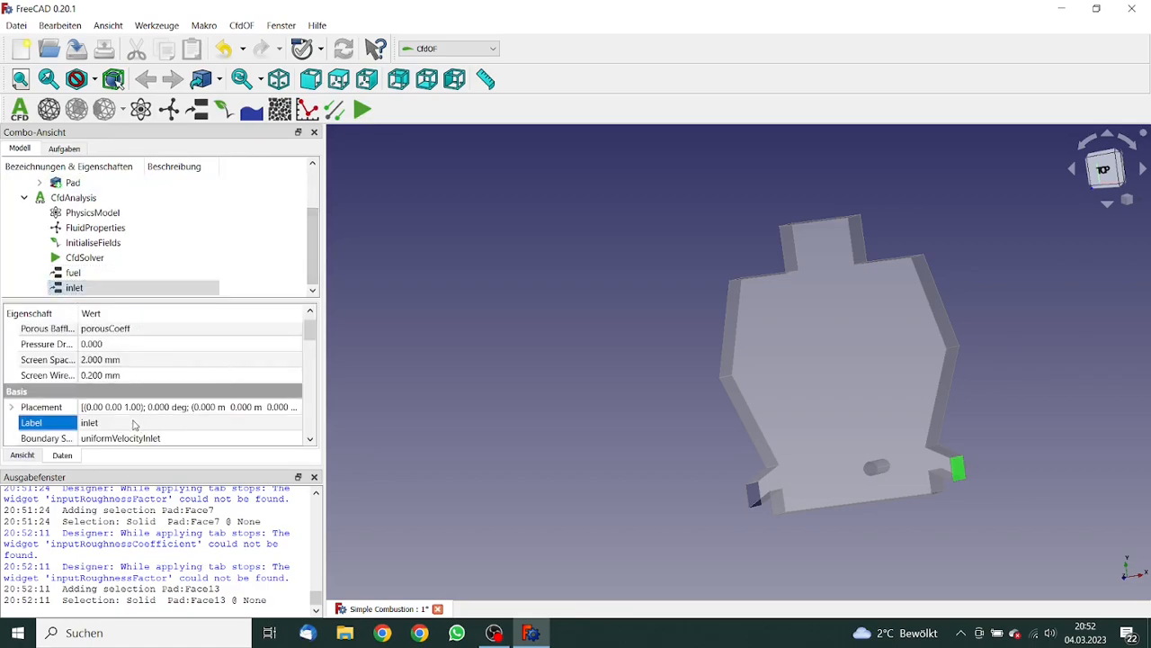
{"action": "double_click", "coordinate": [93, 422]}
{"action": "type", "text": "air"}
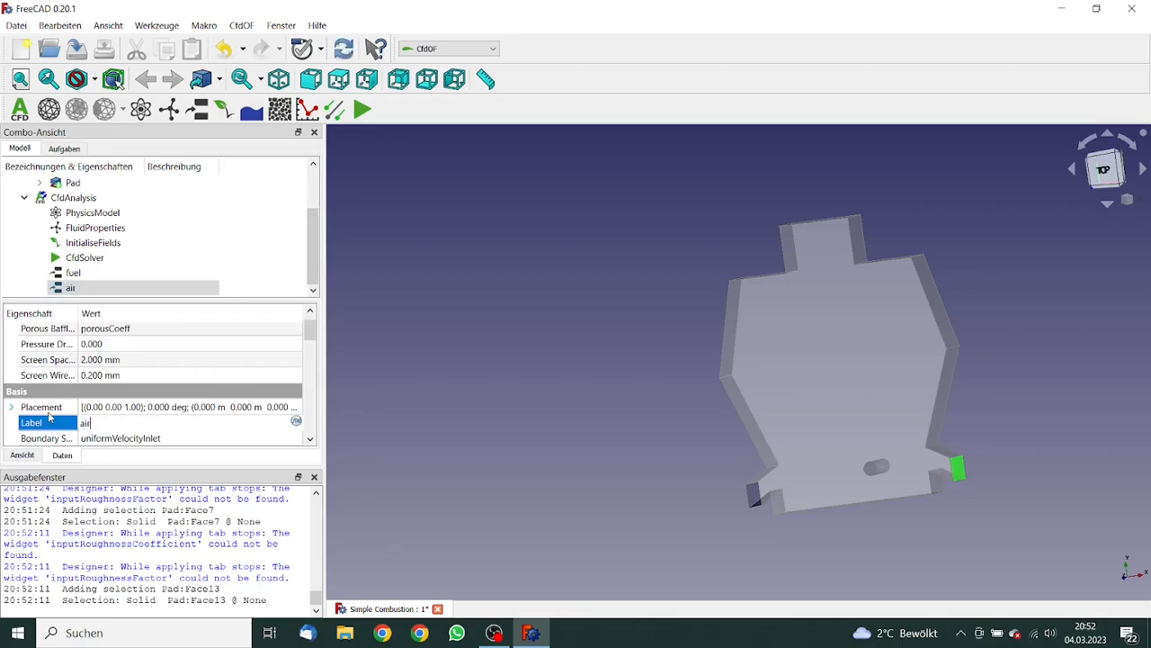
{"action": "key", "text": "Tab"}
{"action": "left_click", "coordinate": [418, 362]}
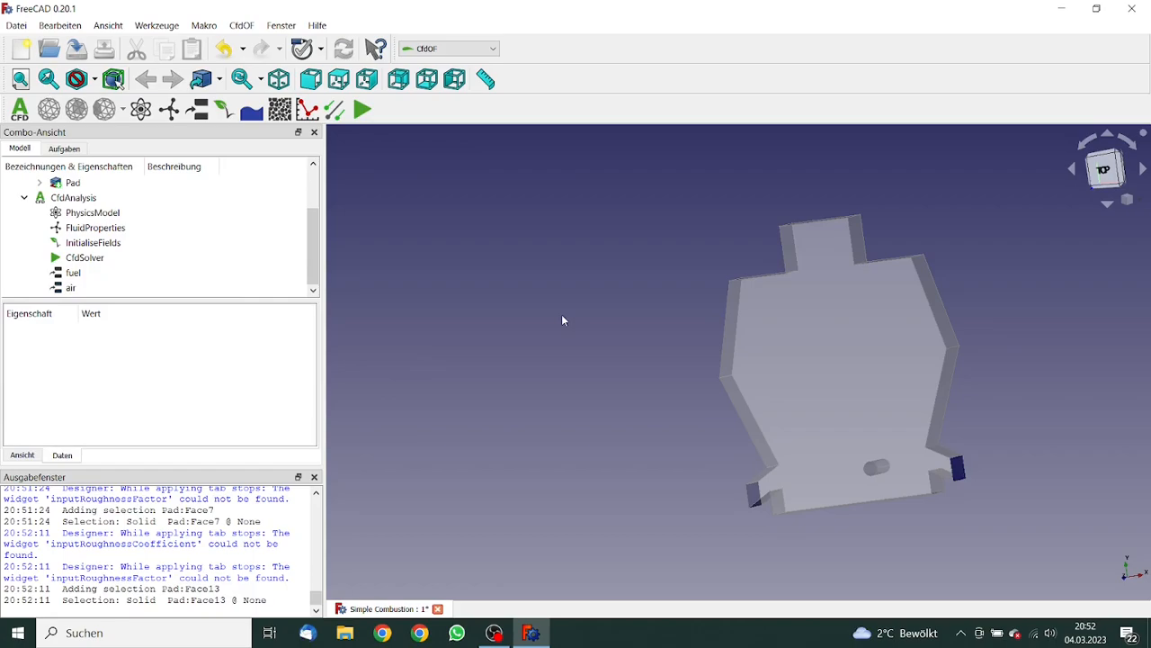
Add a CFD boundary condition on the end face of the chamber's upper neck and set its type to Outlet with static pressure
{"action": "middle_click_drag", "start_coordinate": [660, 298], "coordinate": [673, 321]}
{"action": "left_click", "coordinate": [814, 210]}
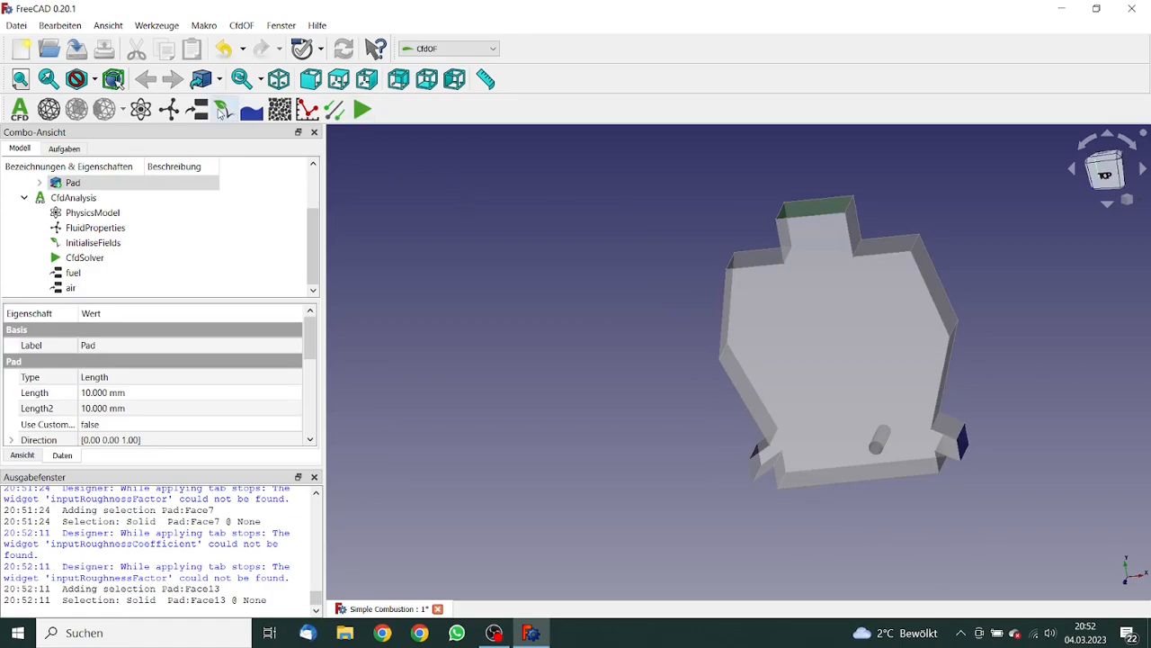
{"action": "left_click", "coordinate": [222, 110]}
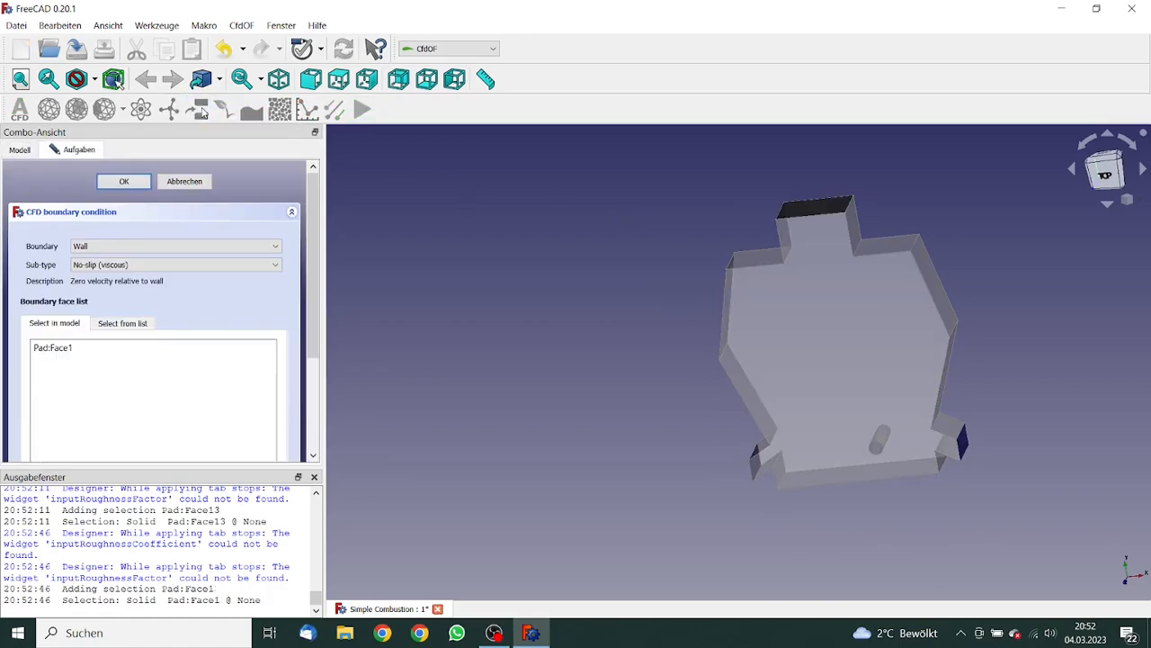
{"action": "left_click", "coordinate": [118, 248]}
{"action": "left_click", "coordinate": [99, 278]}
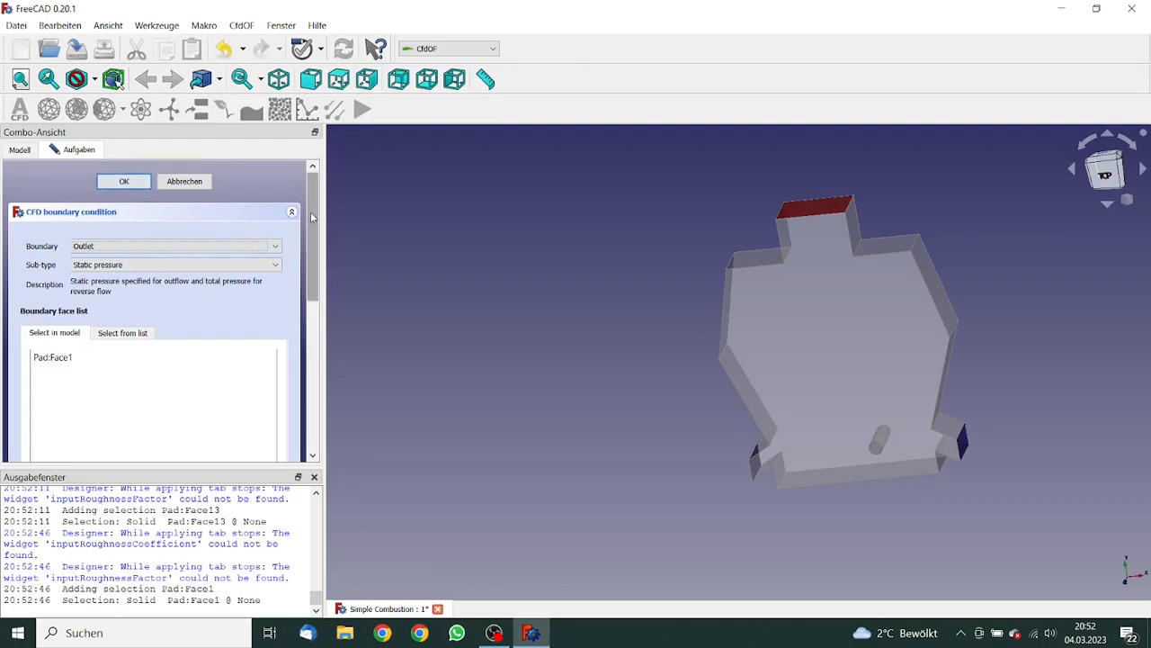
Set the outlet's pressure to 100 MPa and accept the boundary condition
{"action": "left_click_drag", "start_coordinate": [317, 234], "coordinate": [319, 351]}
{"action": "scroll", "coordinate": [314, 351], "scroll_direction": "down", "scroll_amount": 2}
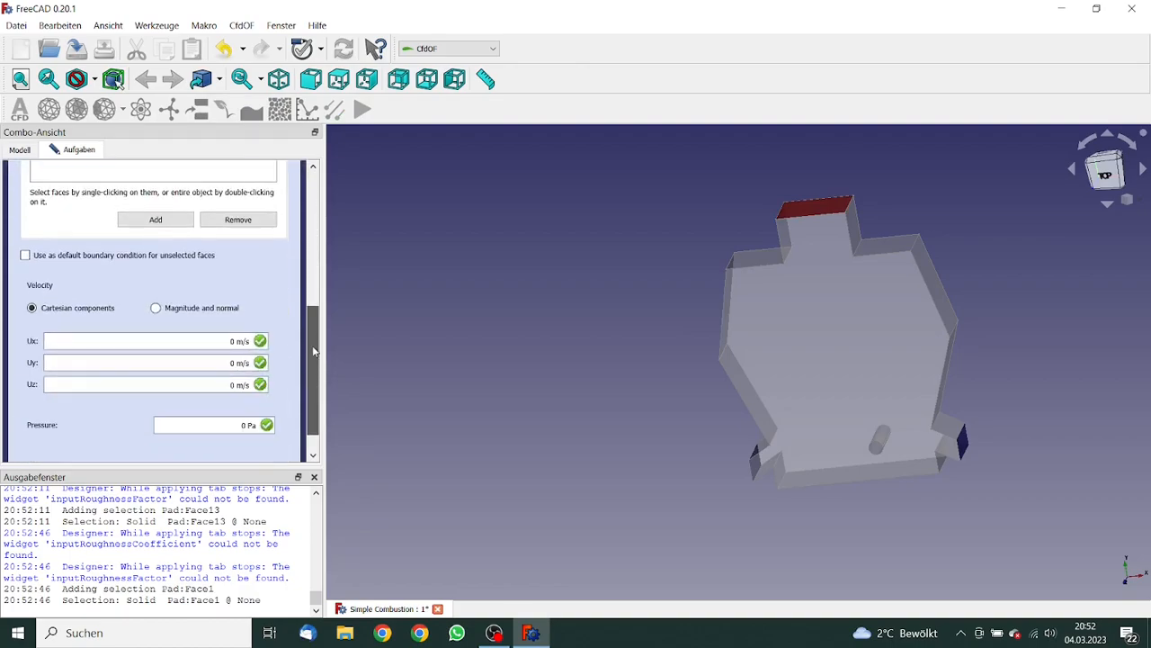
{"action": "scroll", "coordinate": [314, 351], "scroll_direction": "down", "scroll_amount": 1}
{"action": "left_click", "coordinate": [244, 395]}
{"action": "left_click_drag", "start_coordinate": [243, 396], "coordinate": [259, 396]}
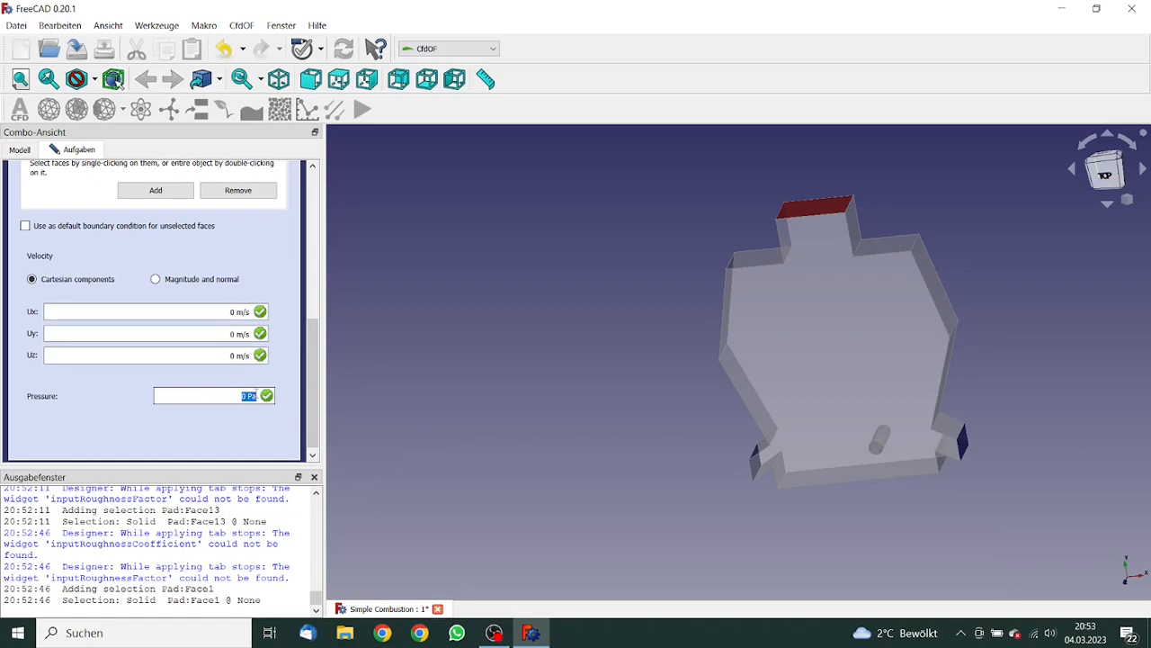
{"action": "type", "text": "1e5"}
{"action": "left_click_drag", "start_coordinate": [313, 376], "coordinate": [358, 284]}
{"action": "left_click_drag", "start_coordinate": [317, 354], "coordinate": [318, 442]}
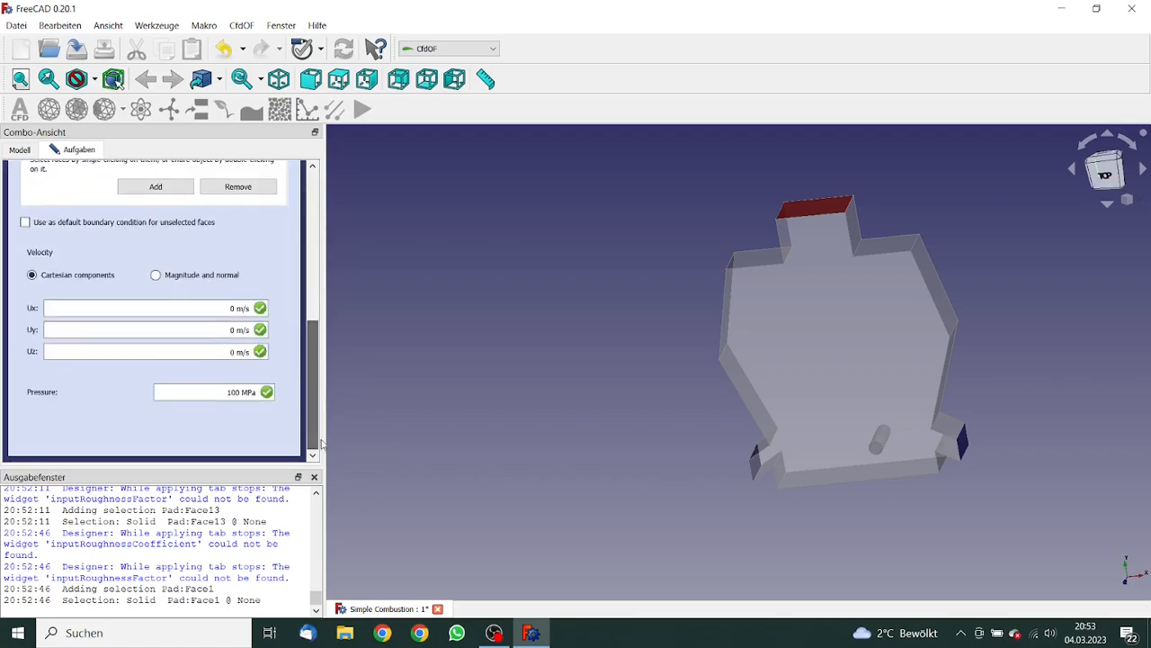
{"action": "left_click_drag", "start_coordinate": [314, 393], "coordinate": [315, 243]}
{"action": "left_click", "coordinate": [125, 182]}
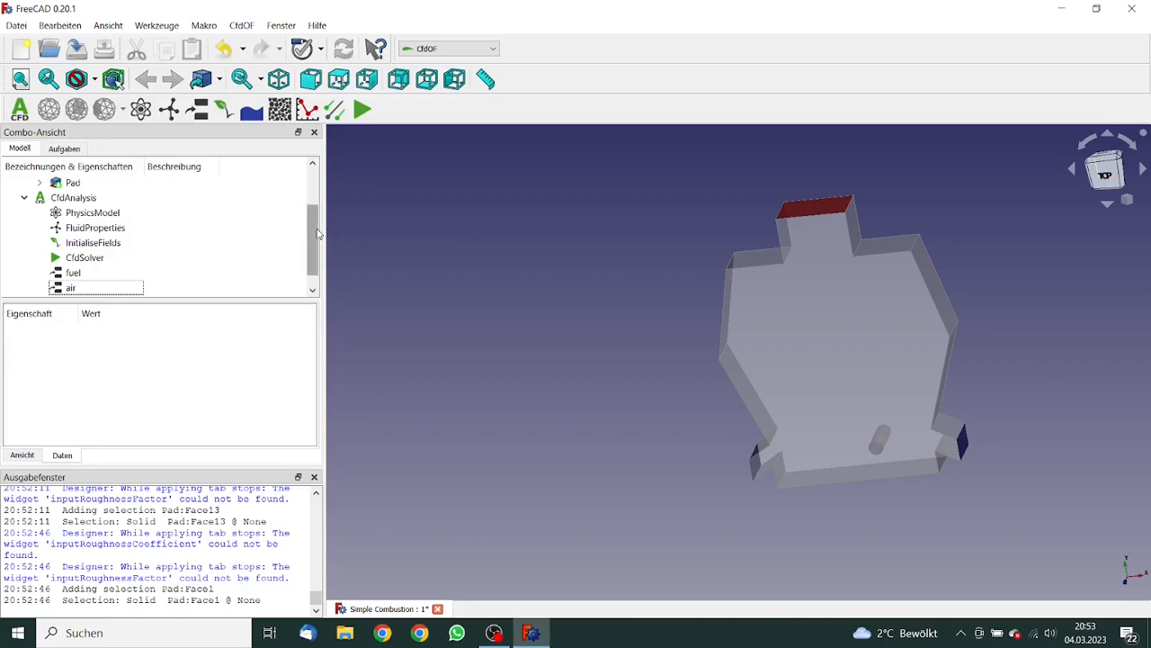
{"action": "scroll", "coordinate": [315, 231], "scroll_direction": "down", "scroll_amount": 1}
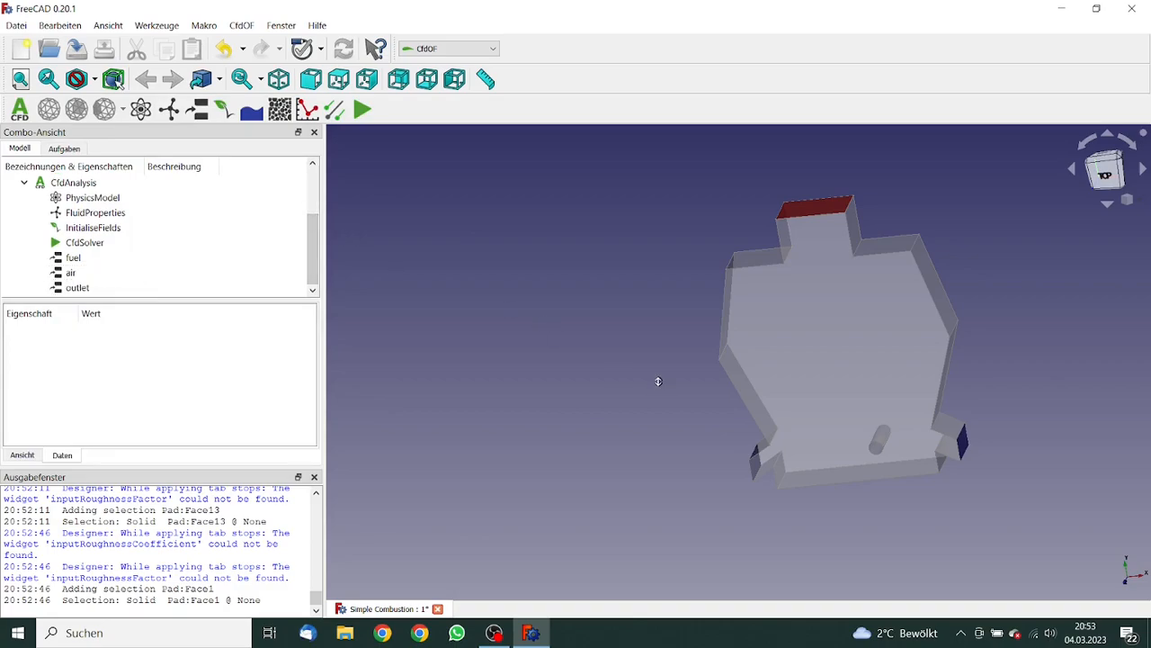
Add a CFD boundary condition on the cylindrical face of the round hole and set it to Wall with the Translating sub-type
{"action": "middle_click_drag", "start_coordinate": [657, 382], "coordinate": [685, 377]}
{"action": "scroll", "coordinate": [686, 367], "scroll_direction": "up", "scroll_amount": 6}
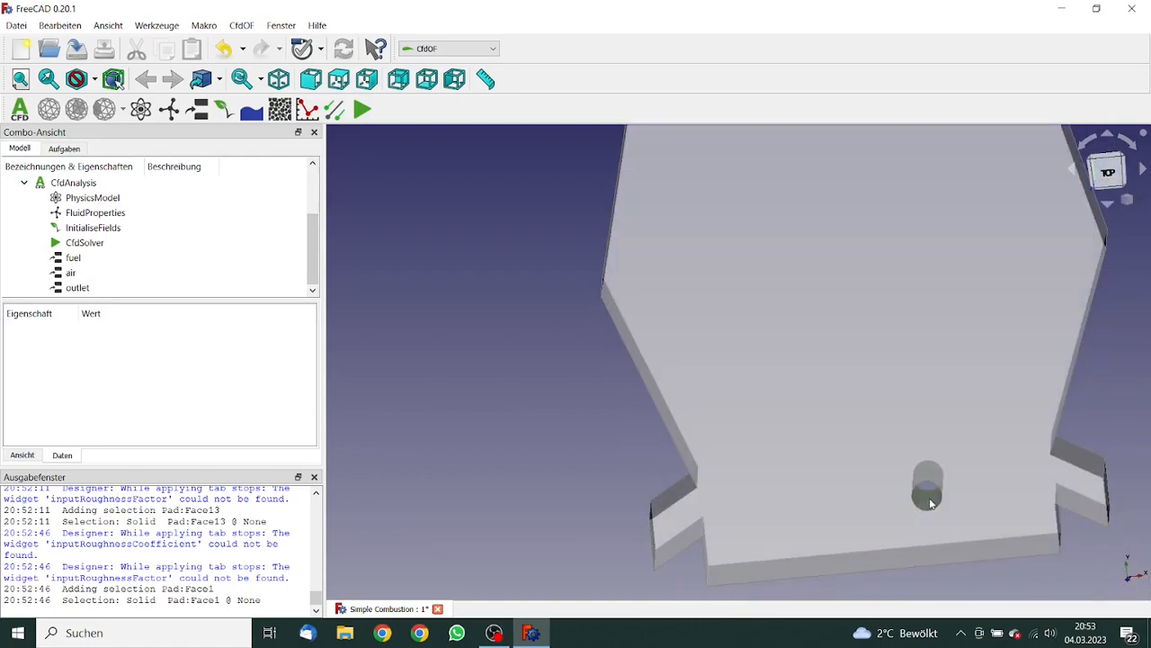
{"action": "left_click", "coordinate": [929, 497]}
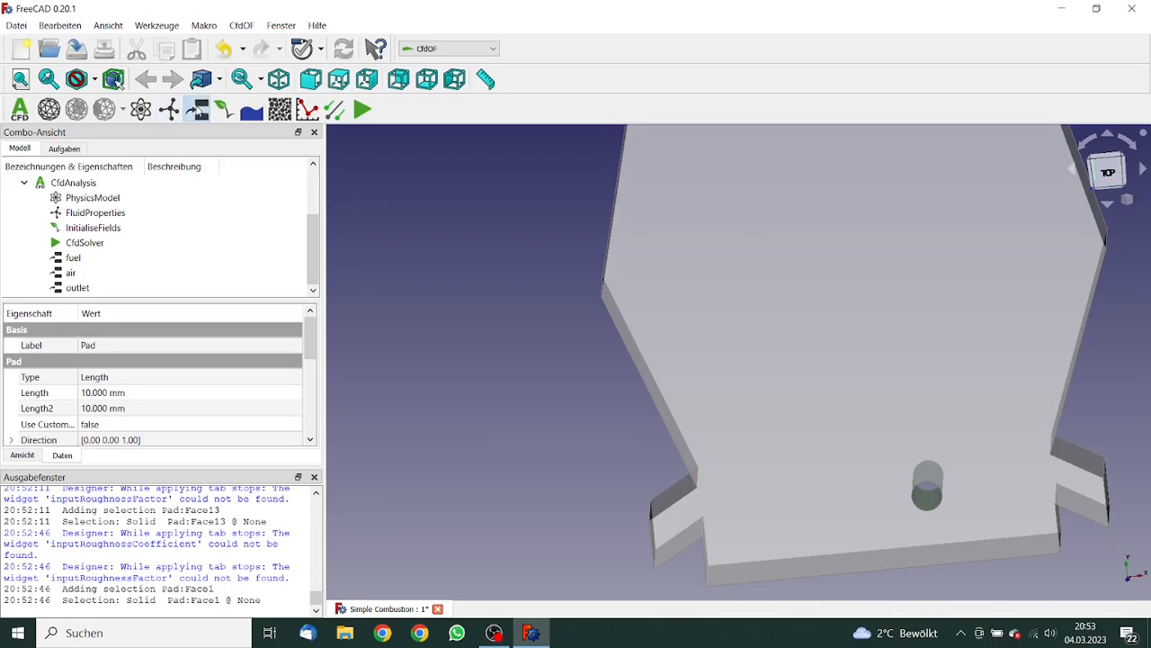
{"action": "left_click", "coordinate": [197, 109]}
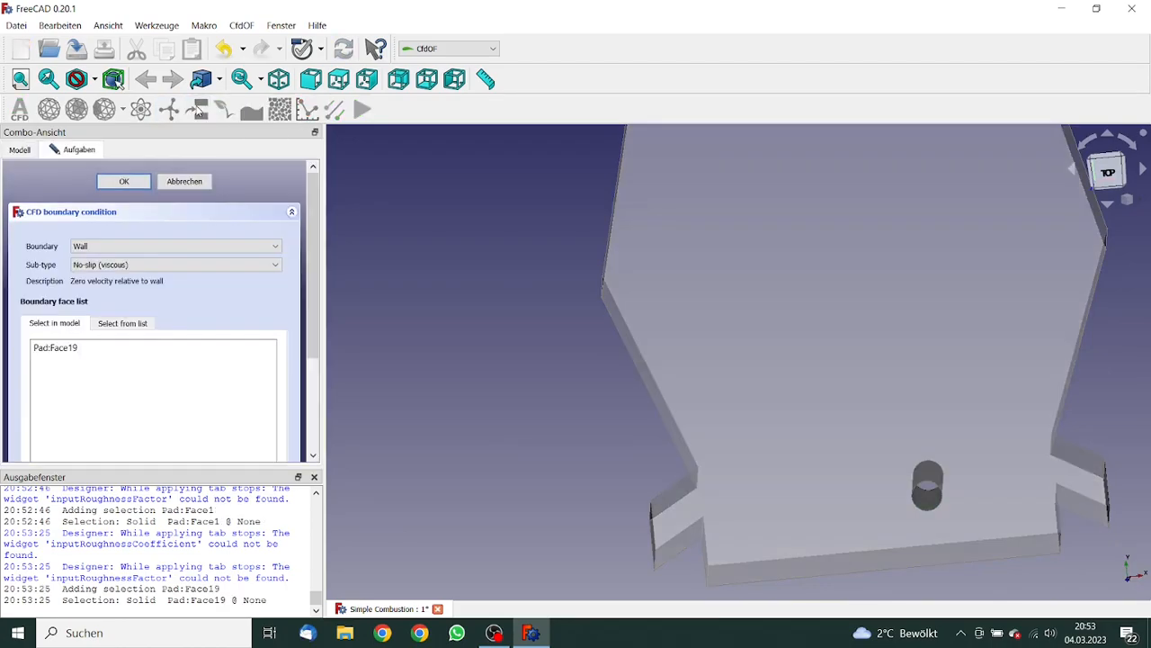
{"action": "left_click", "coordinate": [158, 248]}
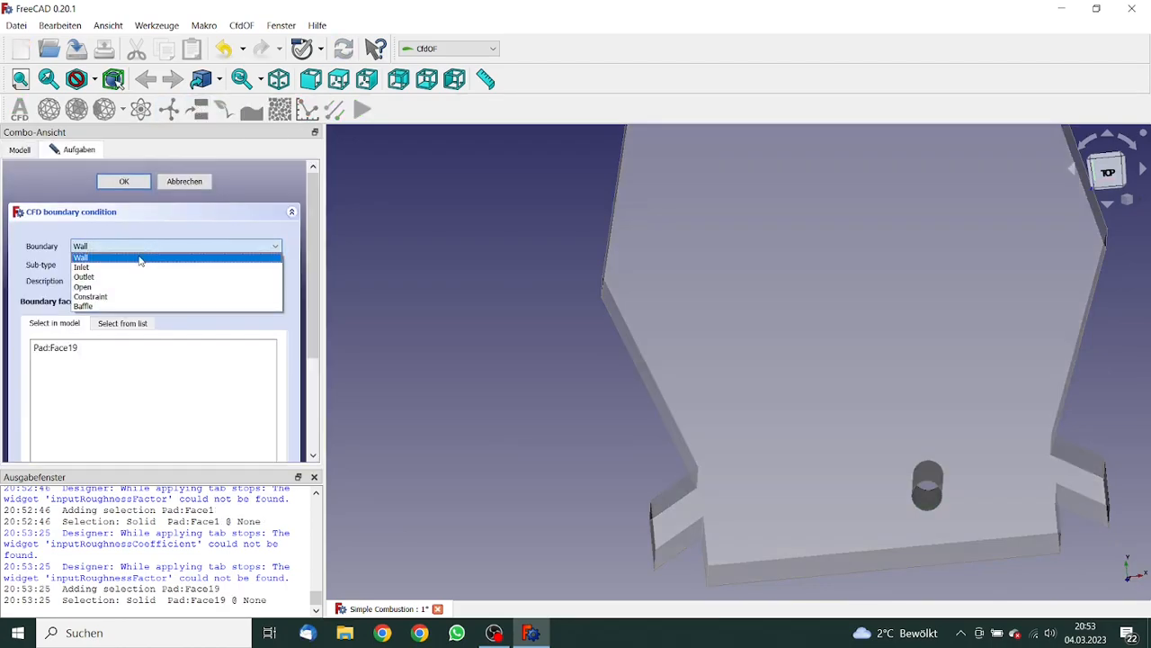
{"action": "left_click", "coordinate": [139, 260]}
{"action": "left_click", "coordinate": [144, 265]}
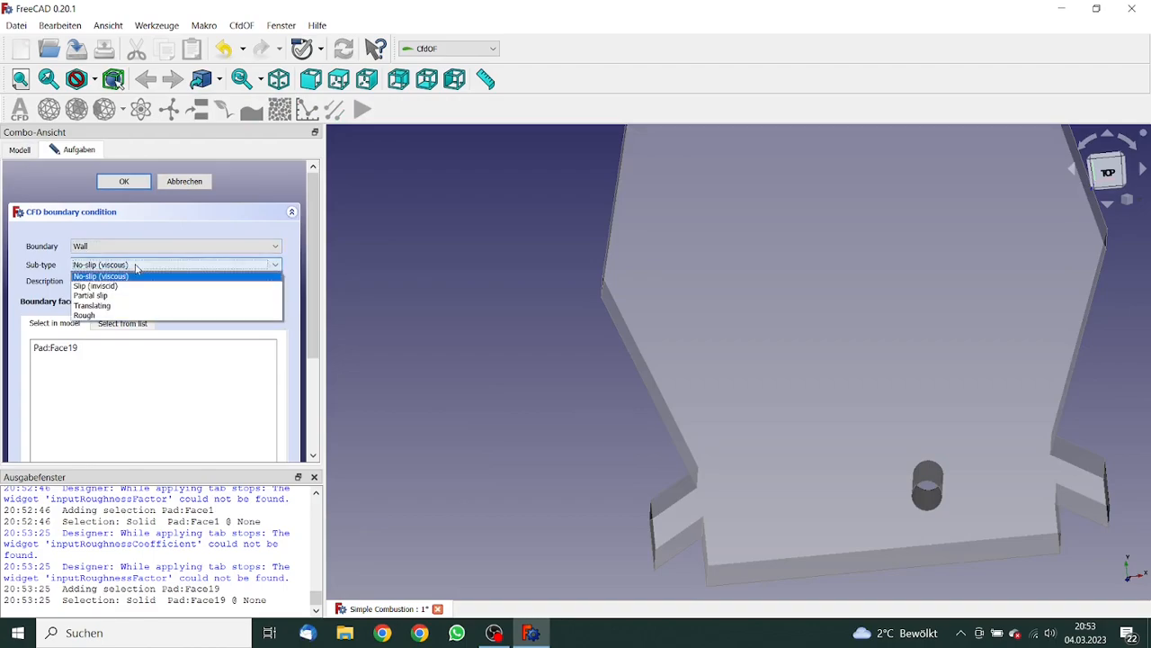
{"action": "left_click", "coordinate": [117, 306]}
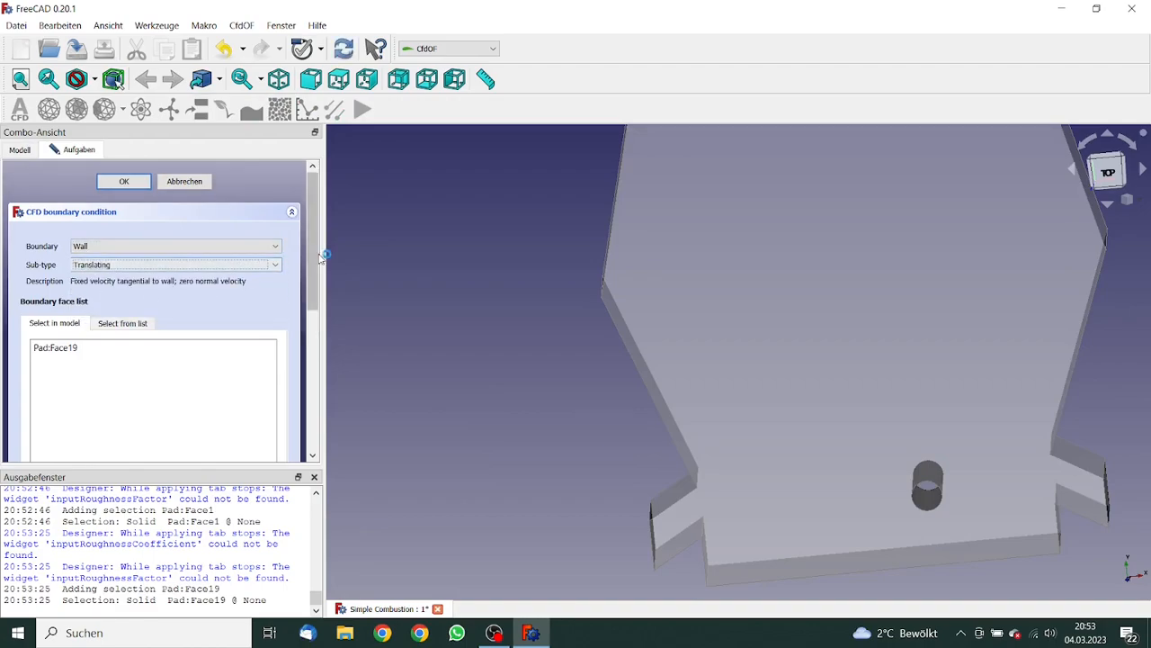
Set the translating wall's Cartesian velocity component Ux to 0.001 m/s and accept the boundary condition
{"action": "left_click_drag", "start_coordinate": [313, 258], "coordinate": [313, 399]}
{"action": "double_click", "coordinate": [231, 342]}
{"action": "type", "text": ".001"}
{"action": "key", "text": "Tab"}
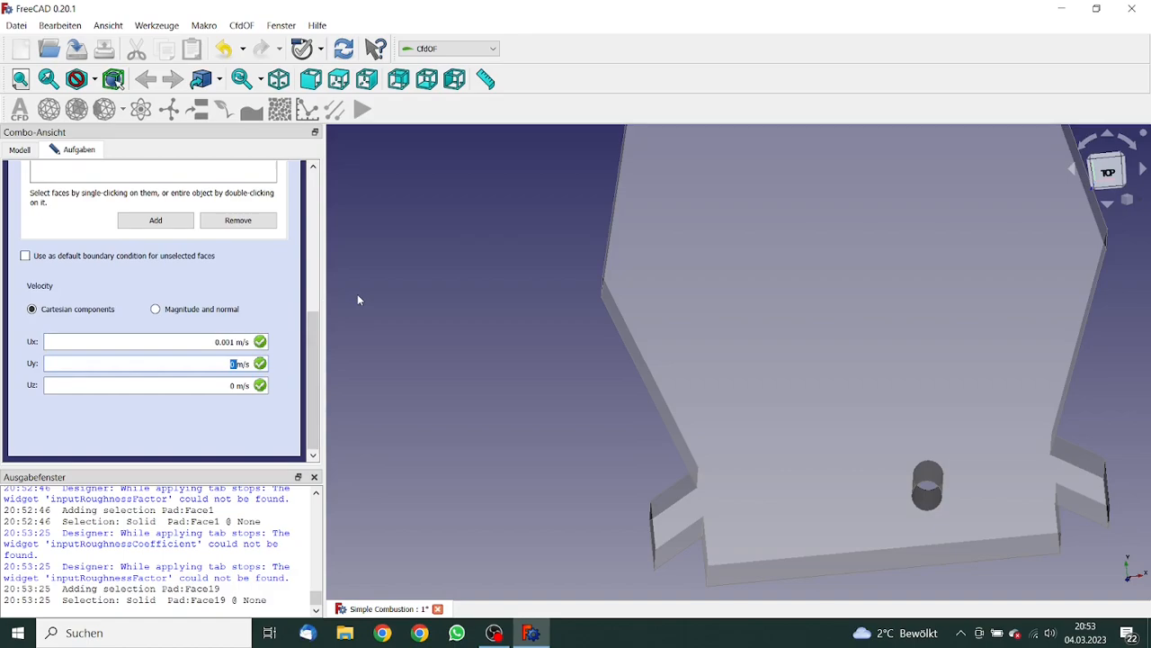
{"action": "left_click_drag", "start_coordinate": [314, 331], "coordinate": [317, 192]}
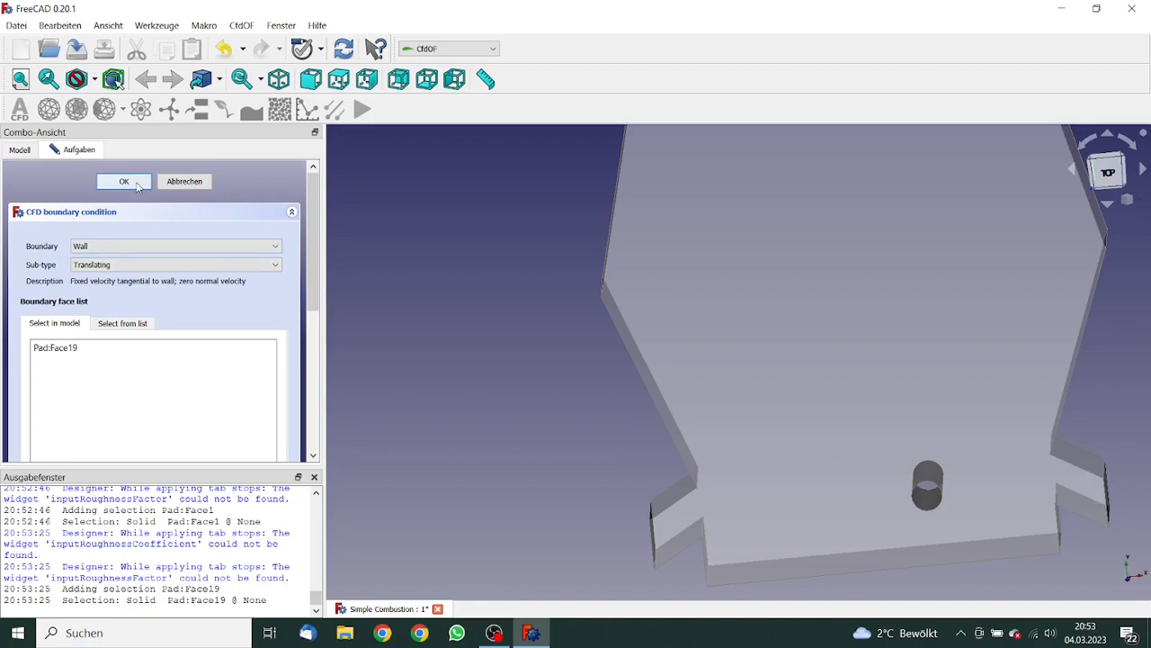
{"action": "left_click", "coordinate": [126, 182]}
{"action": "scroll", "coordinate": [315, 249], "scroll_direction": "down", "scroll_amount": 1}
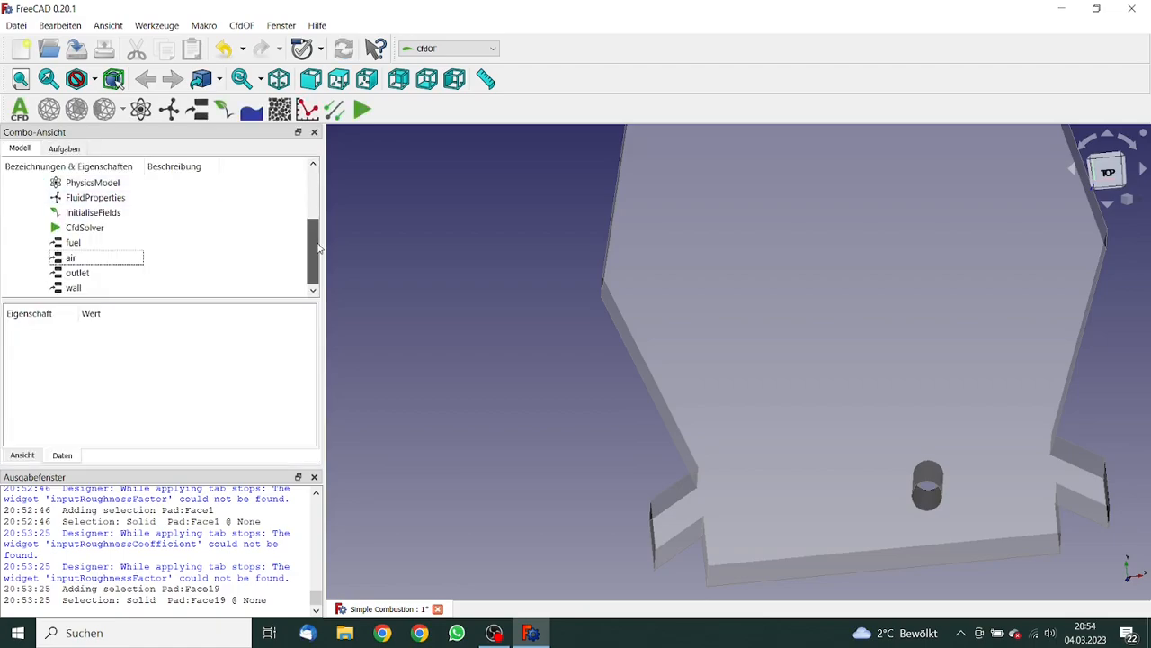
Rename the wall boundary condition on the round hole to "spark"
{"action": "left_click", "coordinate": [74, 288]}
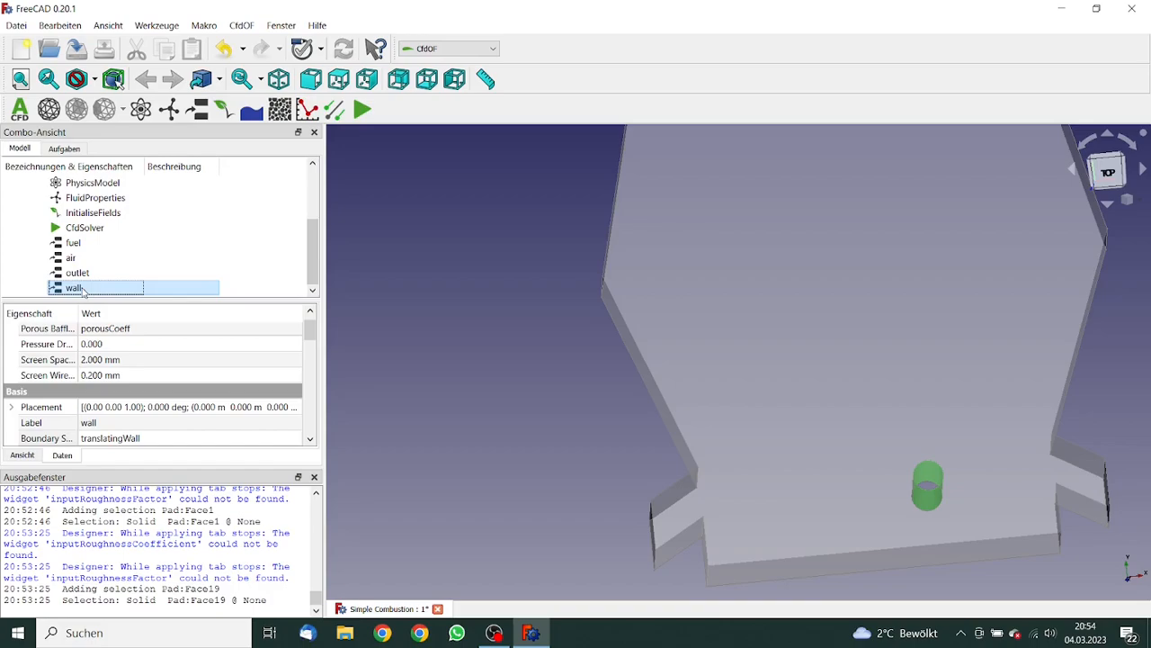
{"action": "left_click", "coordinate": [135, 422]}
{"action": "type", "text": "spark"}
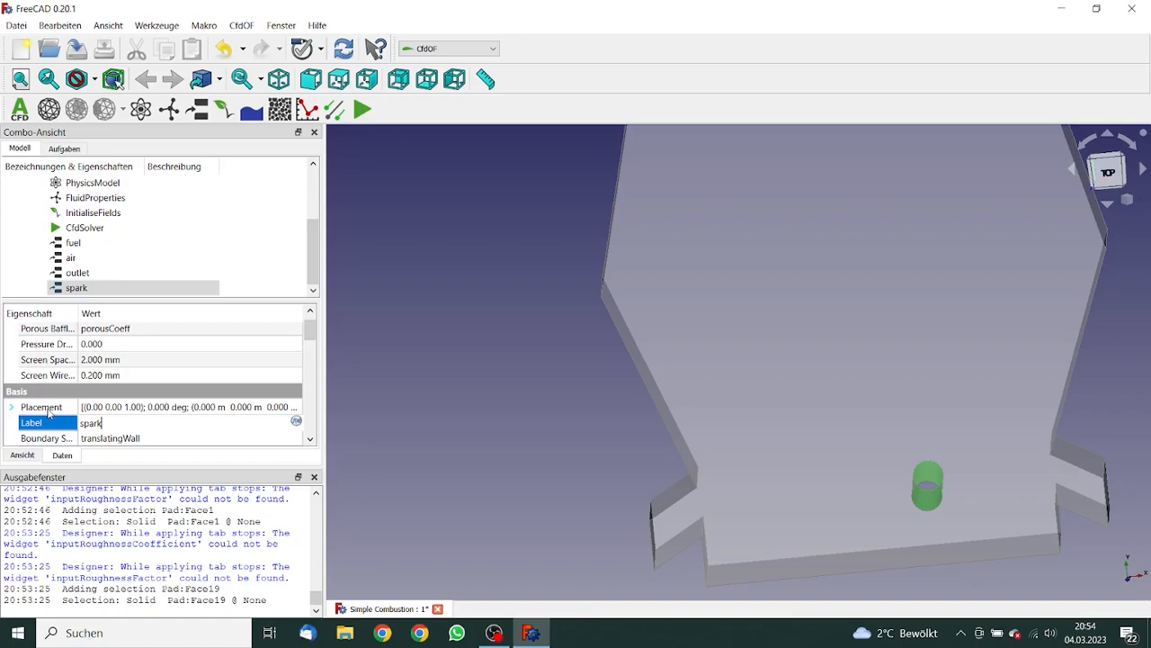
{"action": "key", "text": "Tab"}
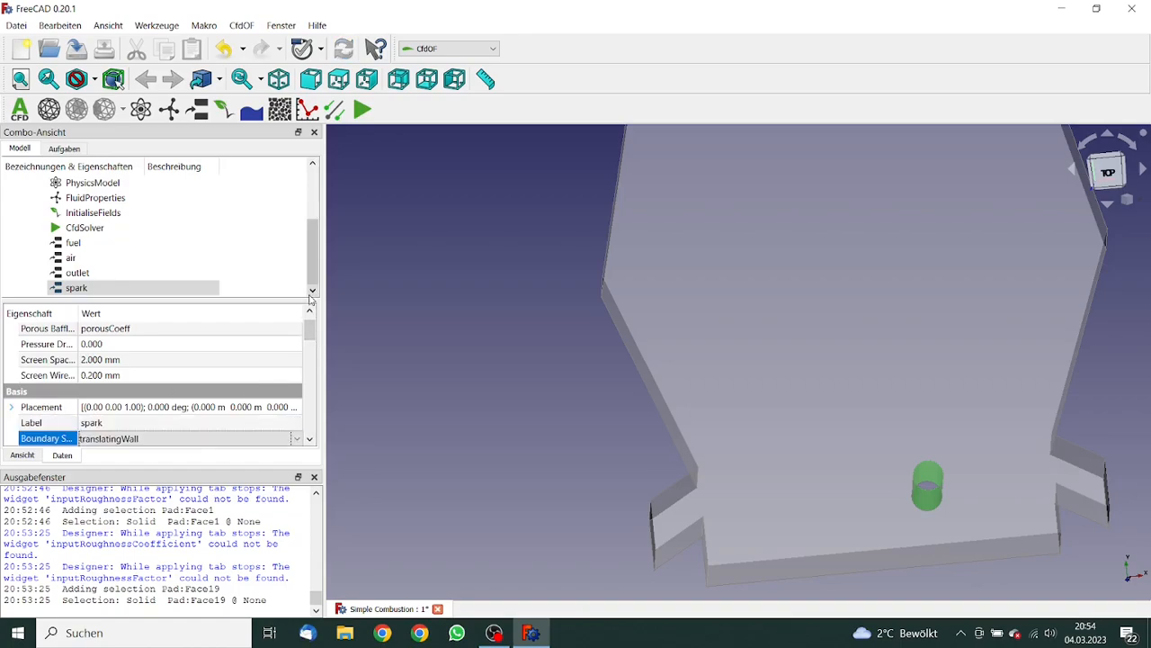
Set the physics model's time to Transient and accept the fluid properties with the predefined fluid Air
{"action": "left_click_drag", "start_coordinate": [313, 274], "coordinate": [314, 242]}
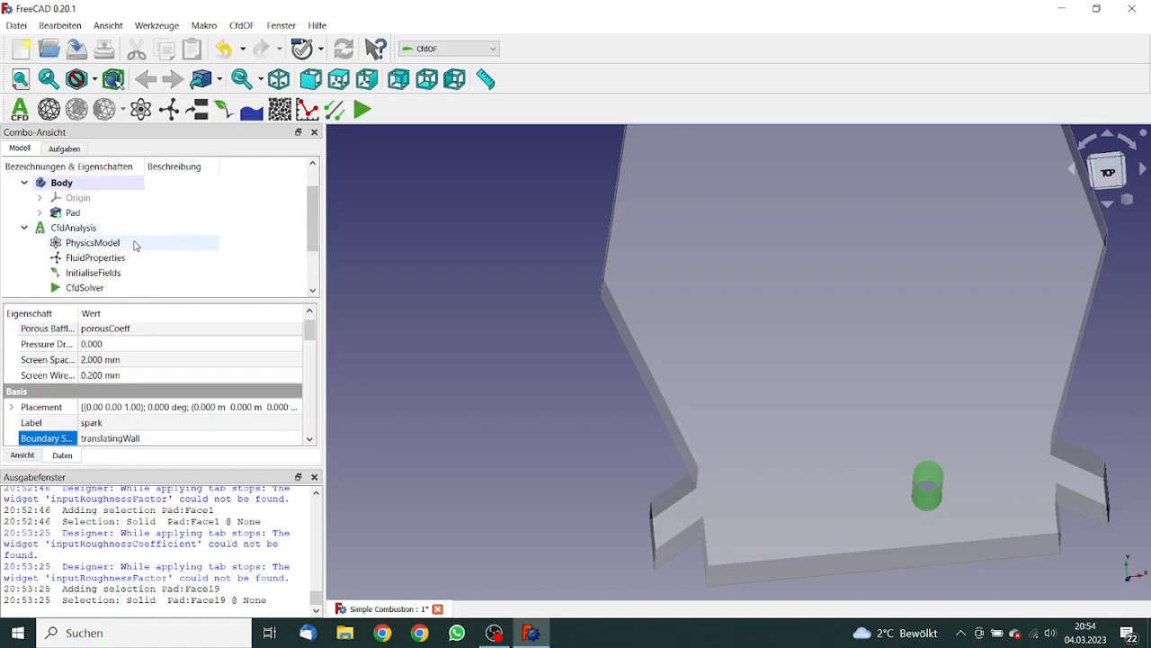
{"action": "double_click", "coordinate": [92, 243]}
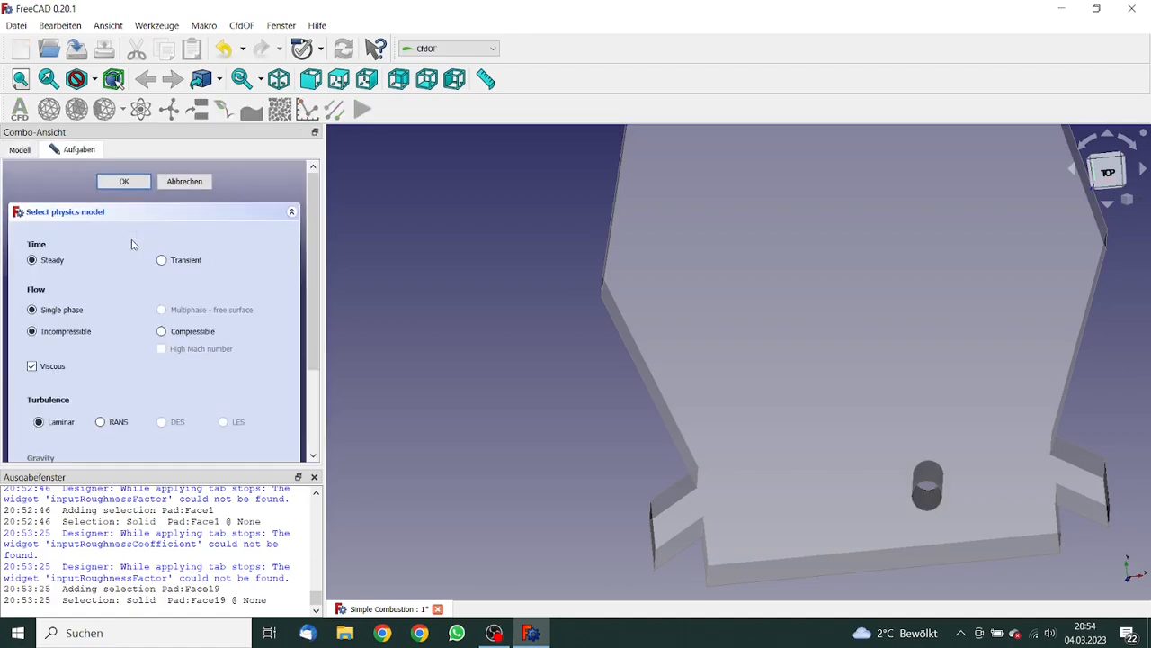
{"action": "left_click", "coordinate": [187, 260]}
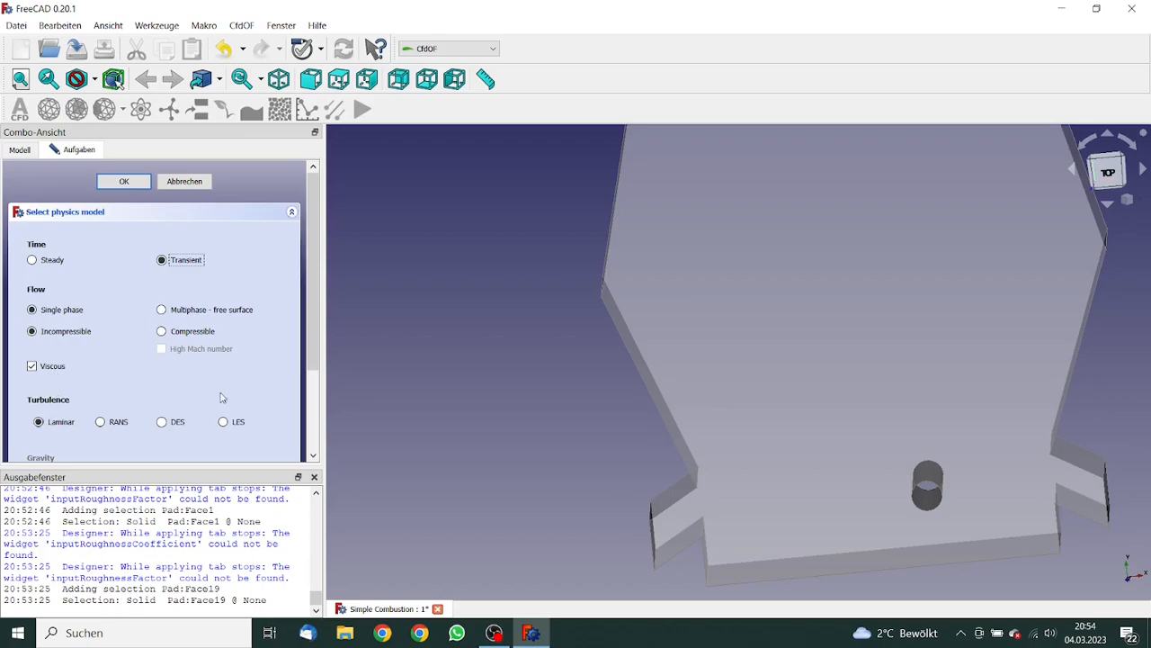
{"action": "mouse_move", "coordinate": [314, 344]}
{"action": "left_mouse_down"}
{"action": "mouse_move", "coordinate": [317, 423]}
{"action": "mouse_move", "coordinate": [316, 342]}
{"action": "left_mouse_up"}
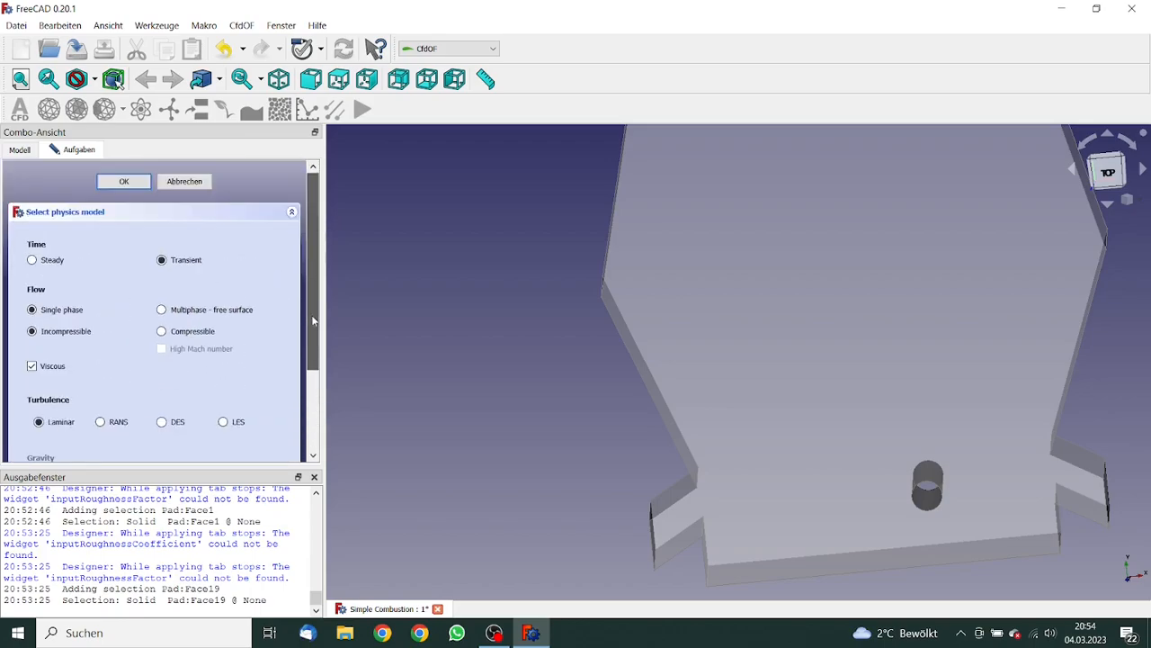
{"action": "left_click", "coordinate": [126, 182]}
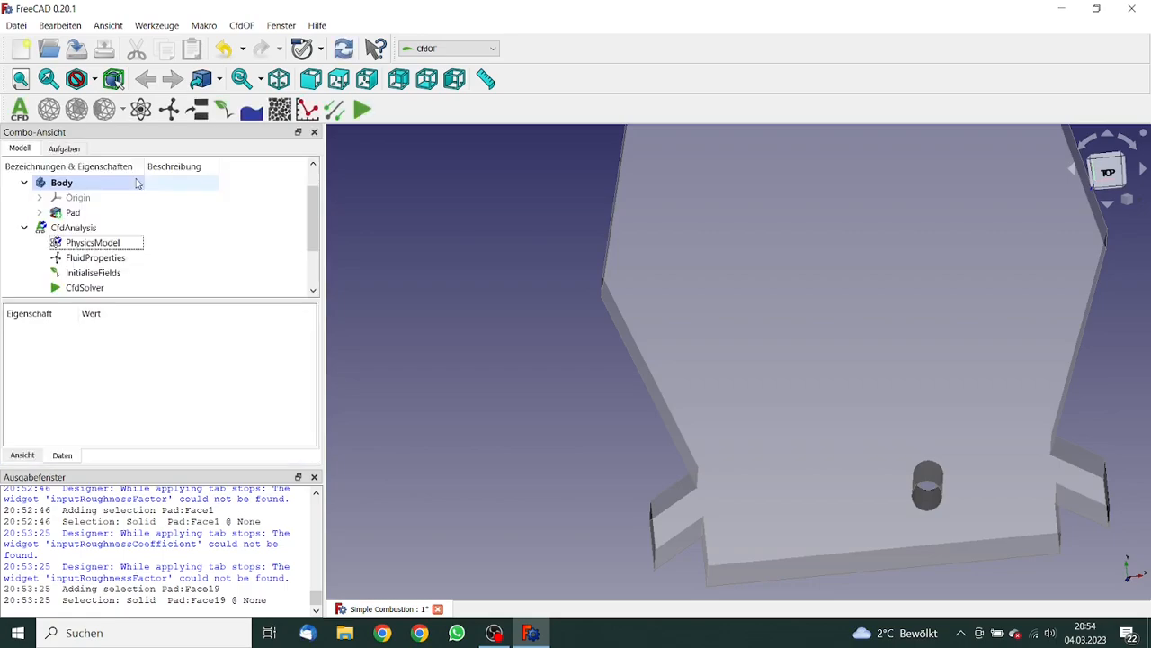
{"action": "double_click", "coordinate": [116, 258]}
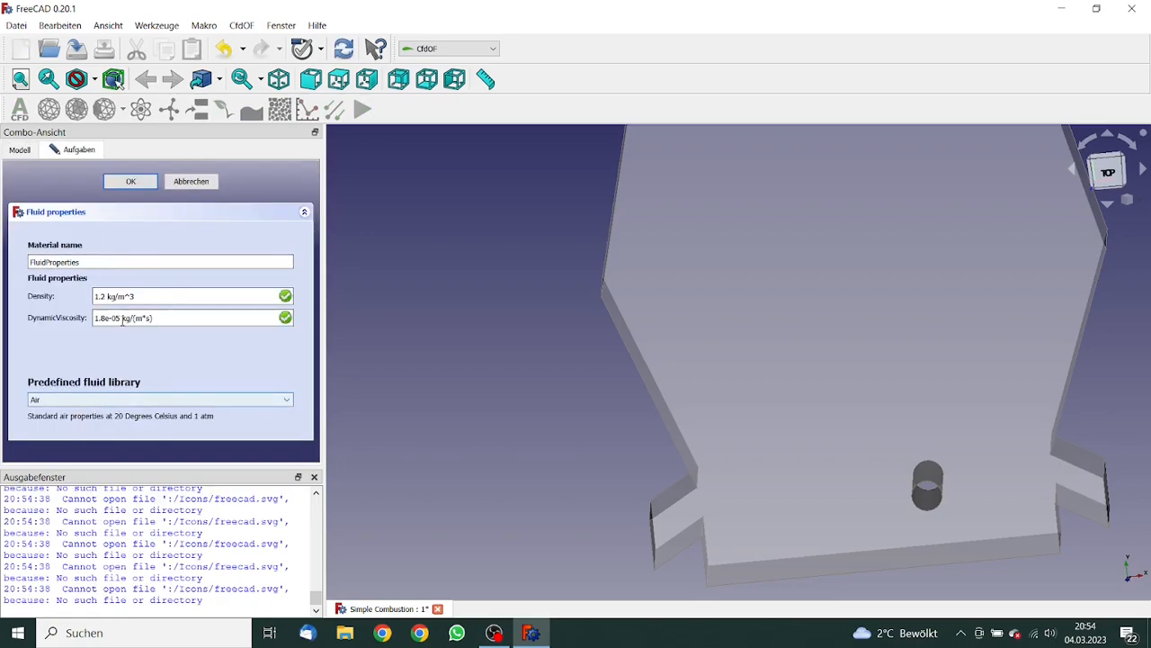
{"action": "left_click", "coordinate": [131, 183]}
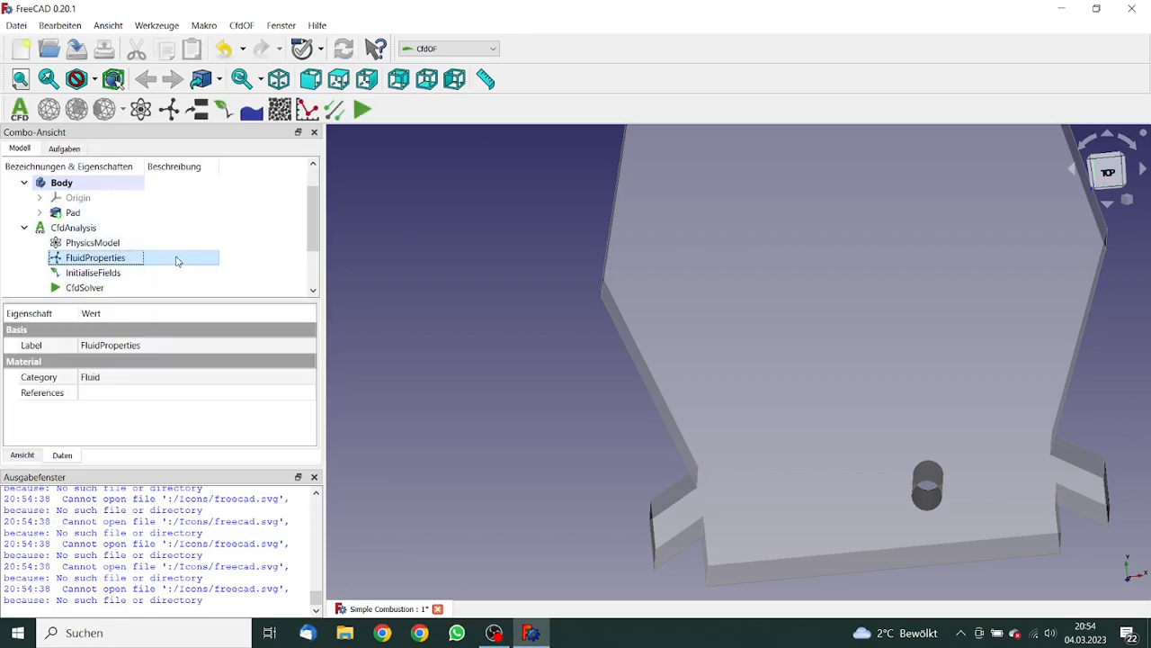
Switch the initial flow field's velocity to specified values and set Uy to 0.25 m/s
{"action": "left_click_drag", "start_coordinate": [312, 222], "coordinate": [317, 256]}
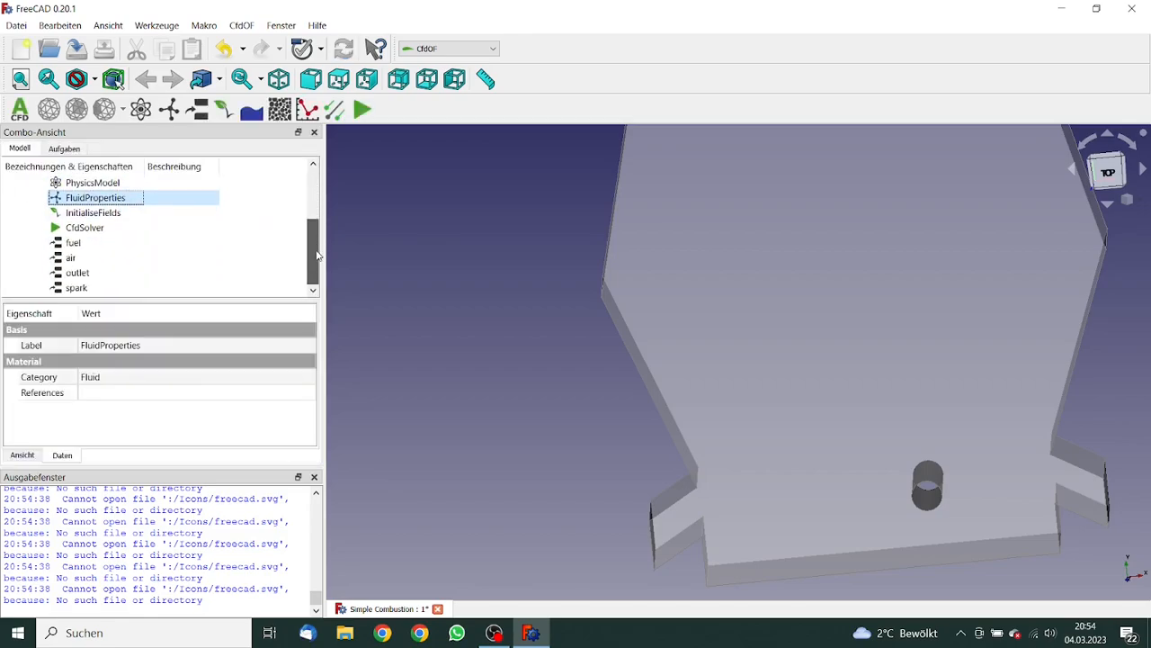
{"action": "double_click", "coordinate": [122, 216]}
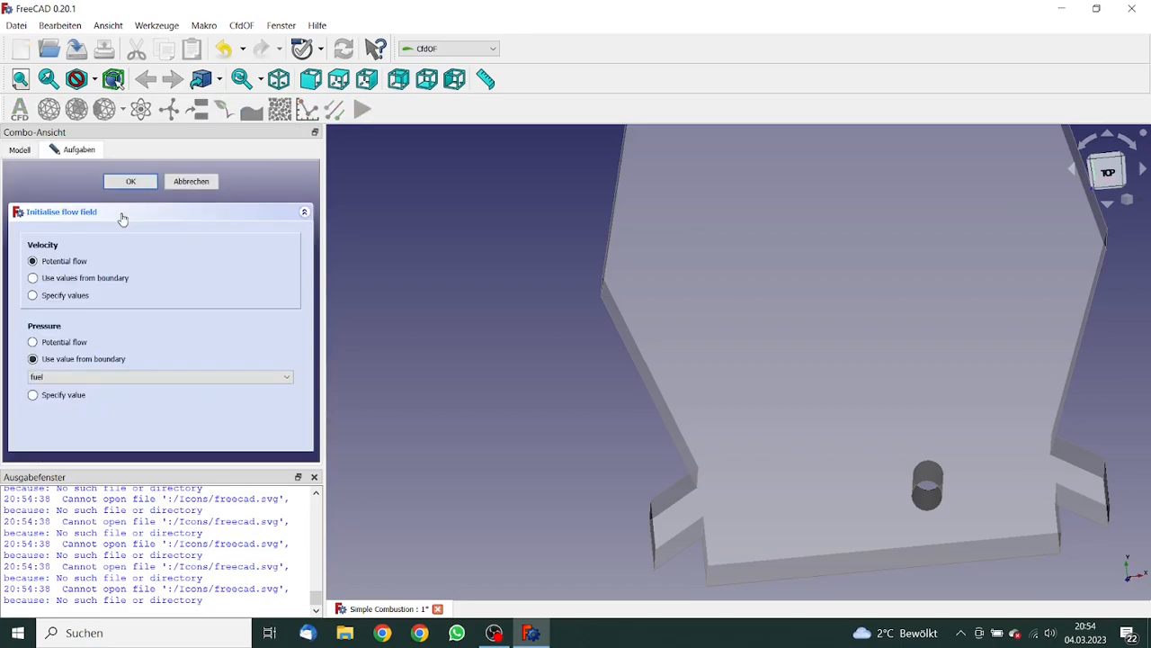
{"action": "left_click", "coordinate": [63, 298]}
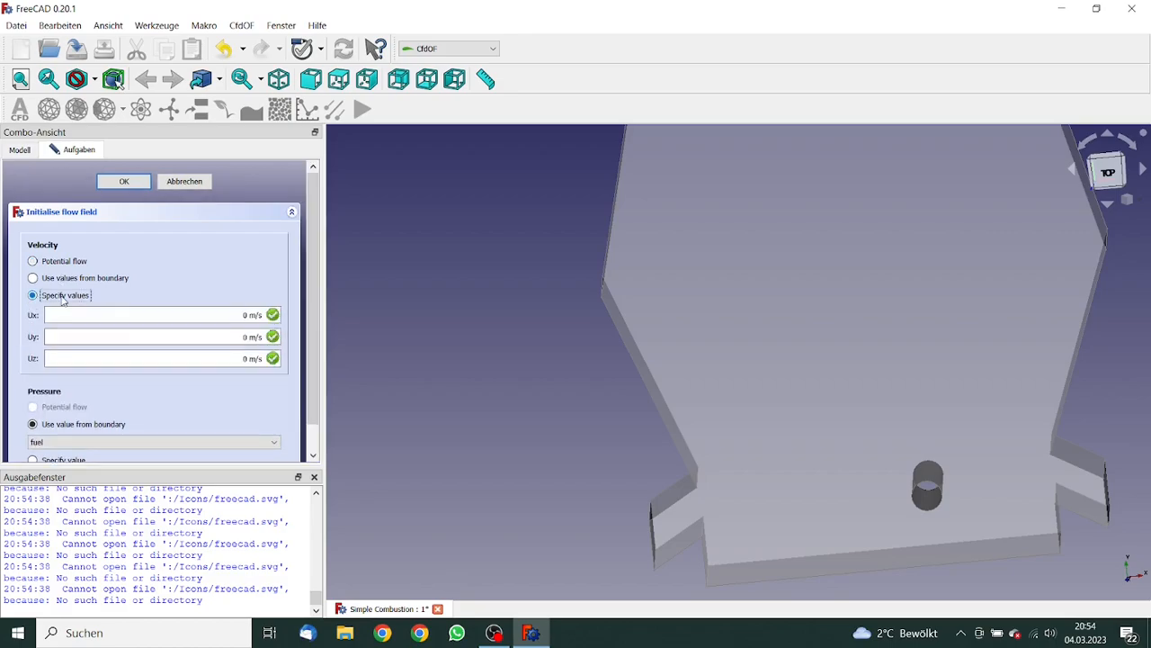
{"action": "double_click", "coordinate": [246, 336]}
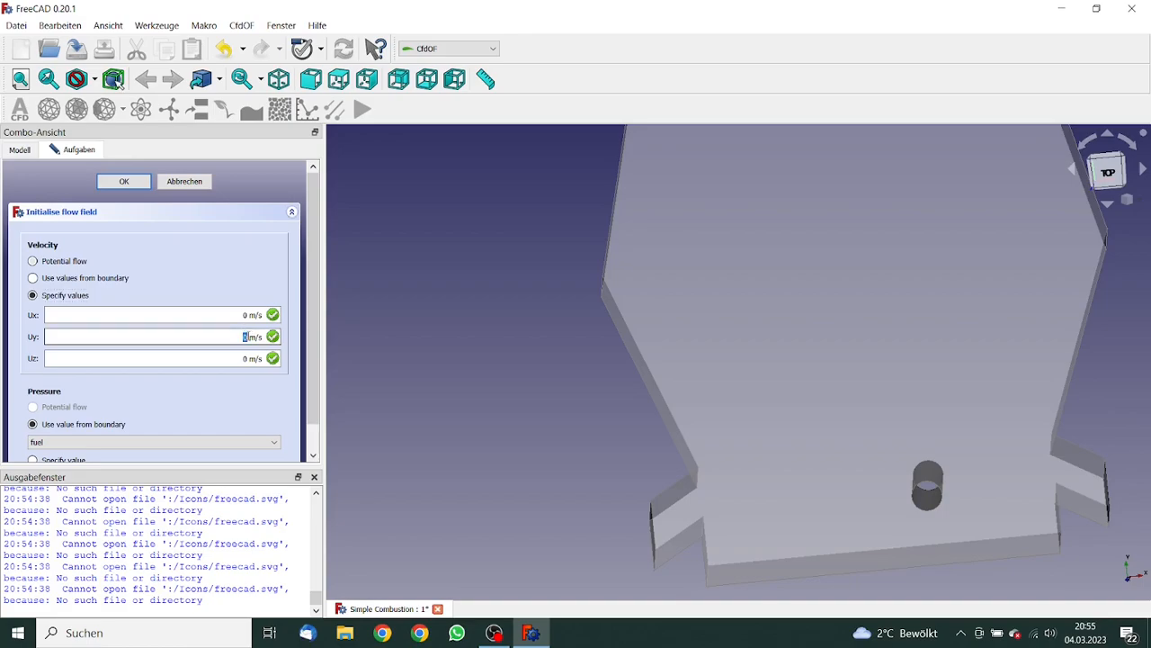
{"action": "type", "text": "0.25"}
{"action": "key", "text": "Tab"}
Specify an initial pressure value of 1e8 Pa (100 MPa) and accept the flow field initialisation
{"action": "scroll", "coordinate": [310, 376], "scroll_direction": "down", "scroll_amount": 2}
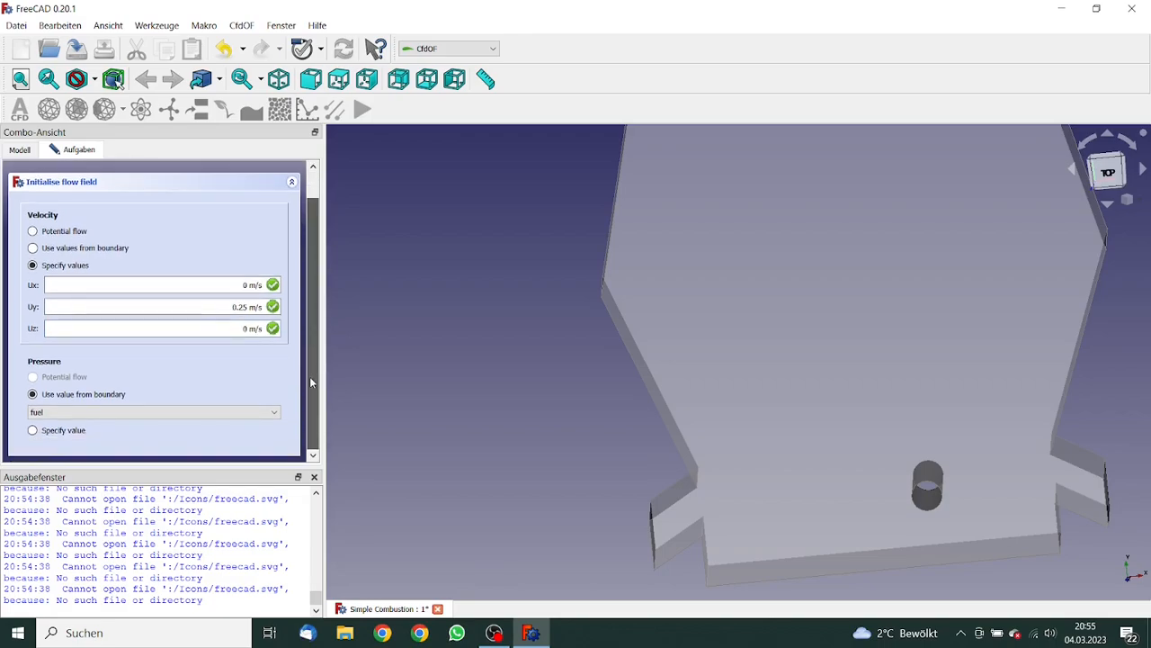
{"action": "left_click", "coordinate": [53, 430]}
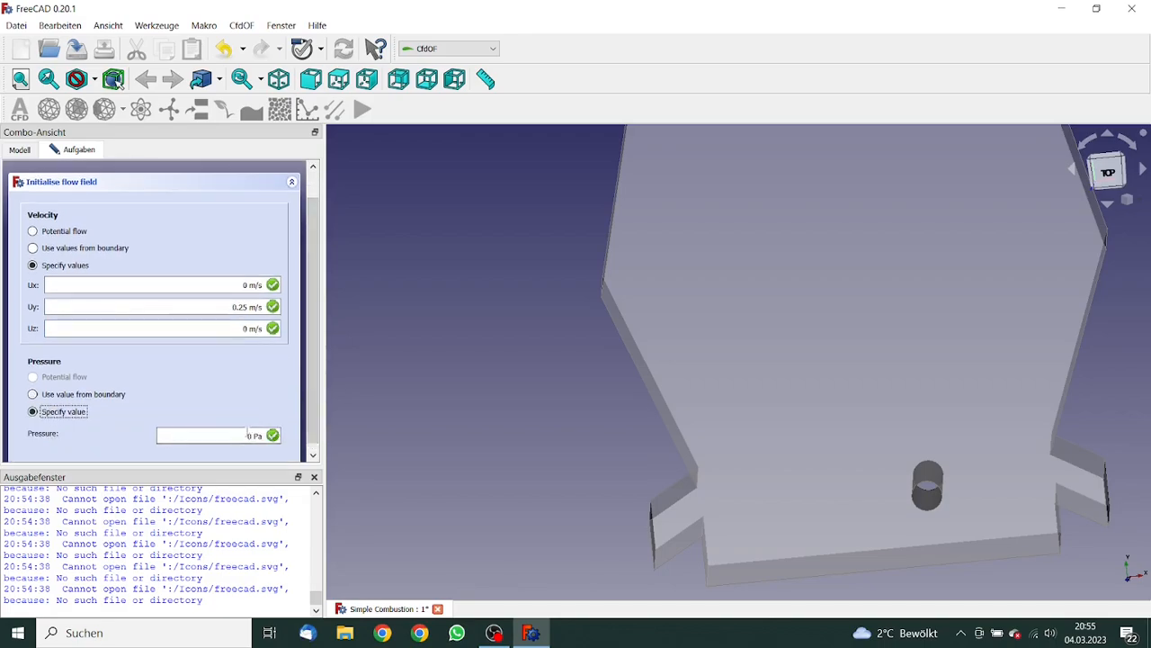
{"action": "triple_click", "coordinate": [248, 437]}
{"action": "type", "text": "1"}
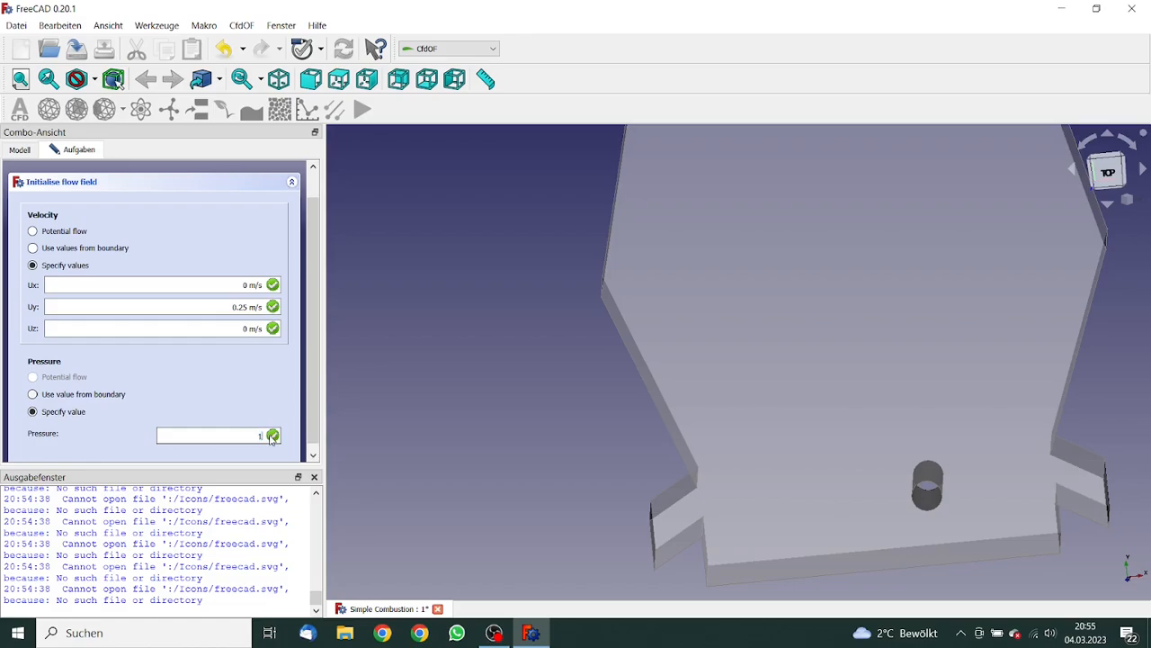
{"action": "type", "text": "e8"}
{"action": "key", "text": "Return"}
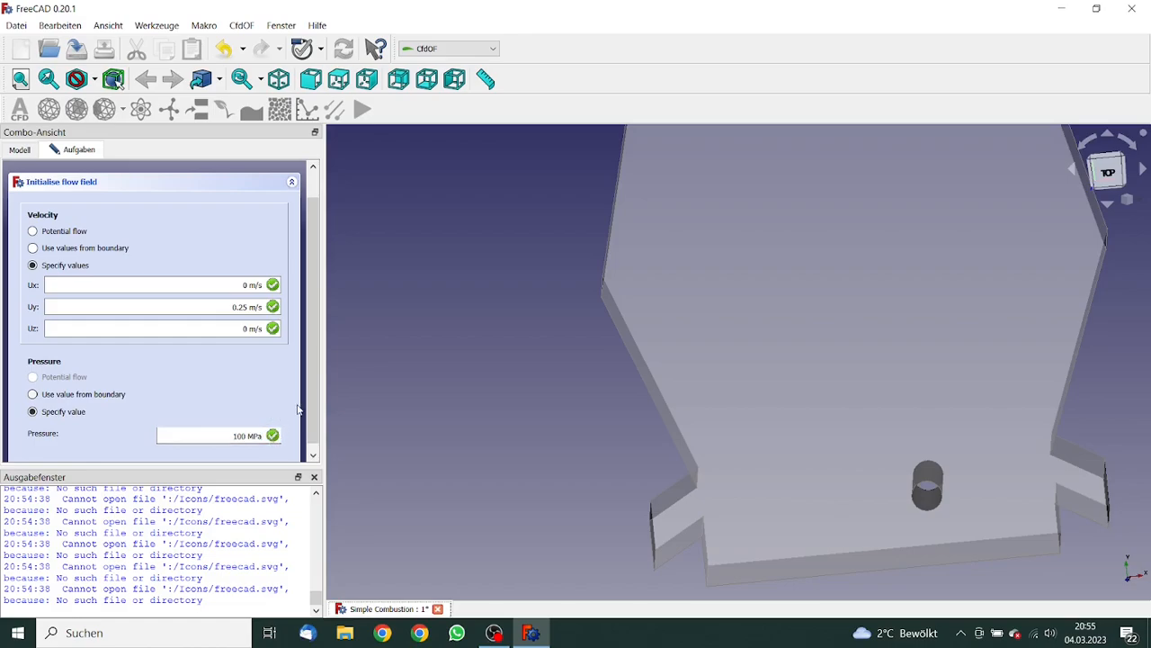
{"action": "scroll", "coordinate": [309, 407], "scroll_direction": "up", "scroll_amount": 3}
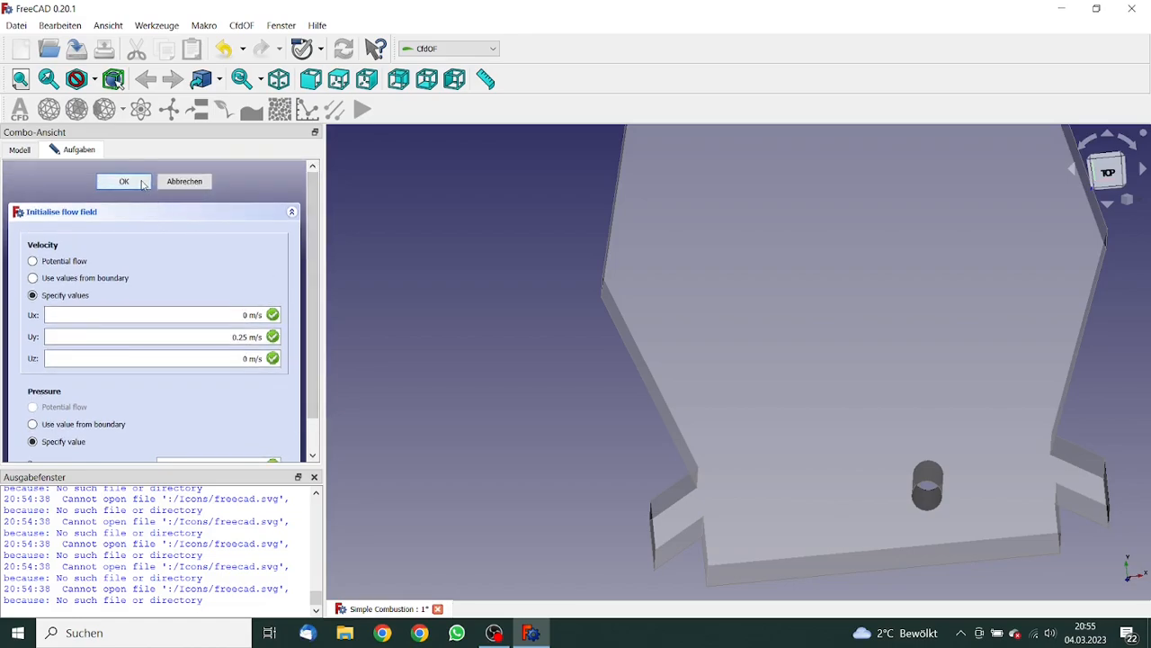
{"action": "left_click", "coordinate": [125, 182]}
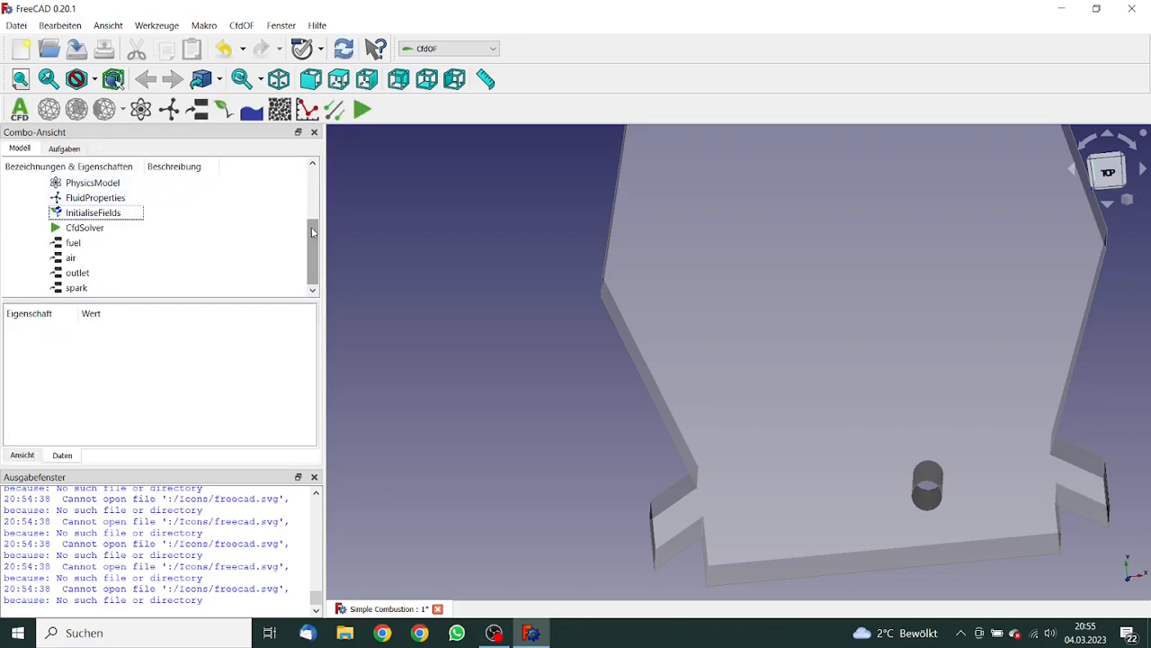
Set the CfdSolver's transient write interval to 0.005 s
{"action": "left_click", "coordinate": [96, 229]}
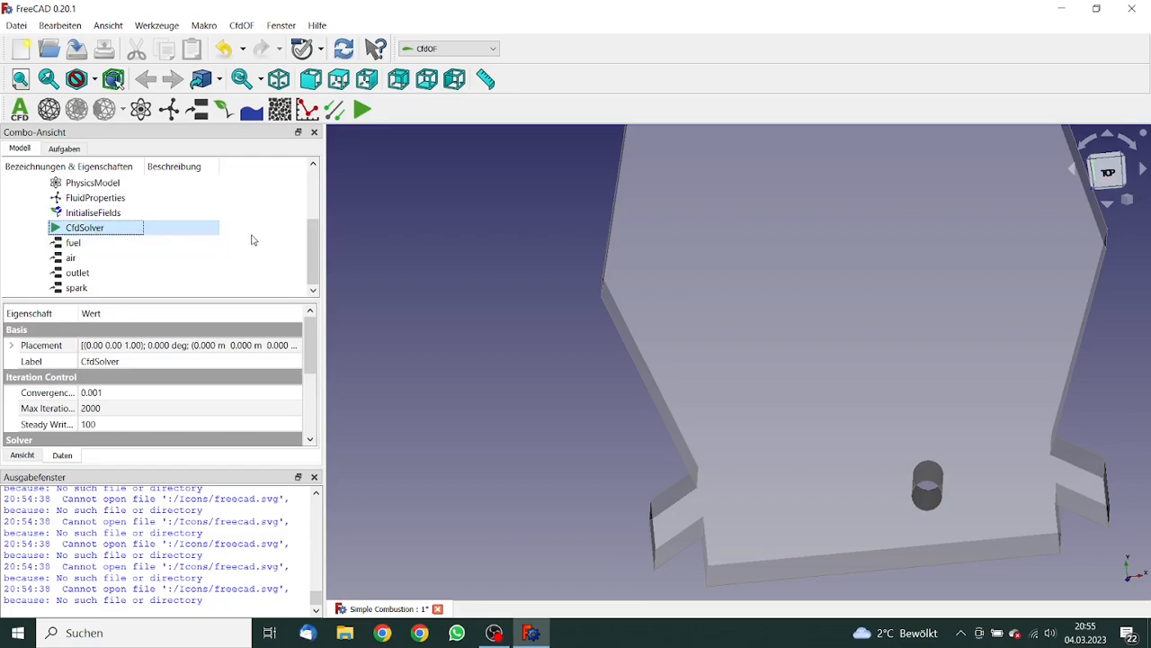
{"action": "left_click_drag", "start_coordinate": [312, 337], "coordinate": [304, 398]}
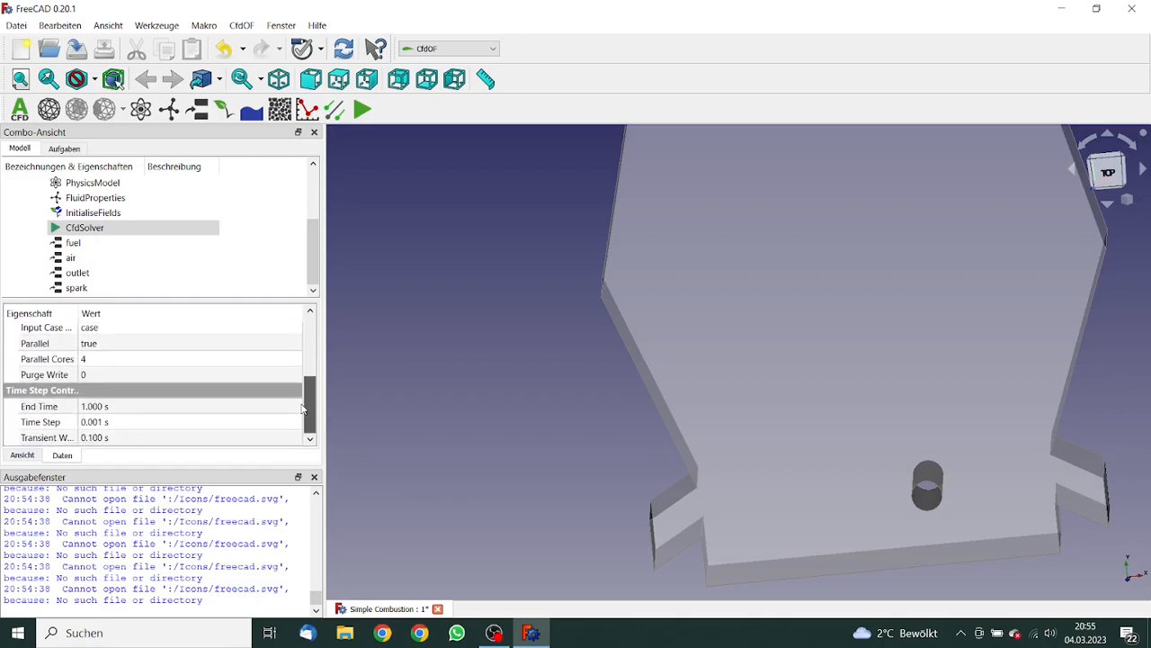
{"action": "left_click", "coordinate": [93, 437]}
{"action": "left_click_drag", "start_coordinate": [87, 437], "coordinate": [103, 437]}
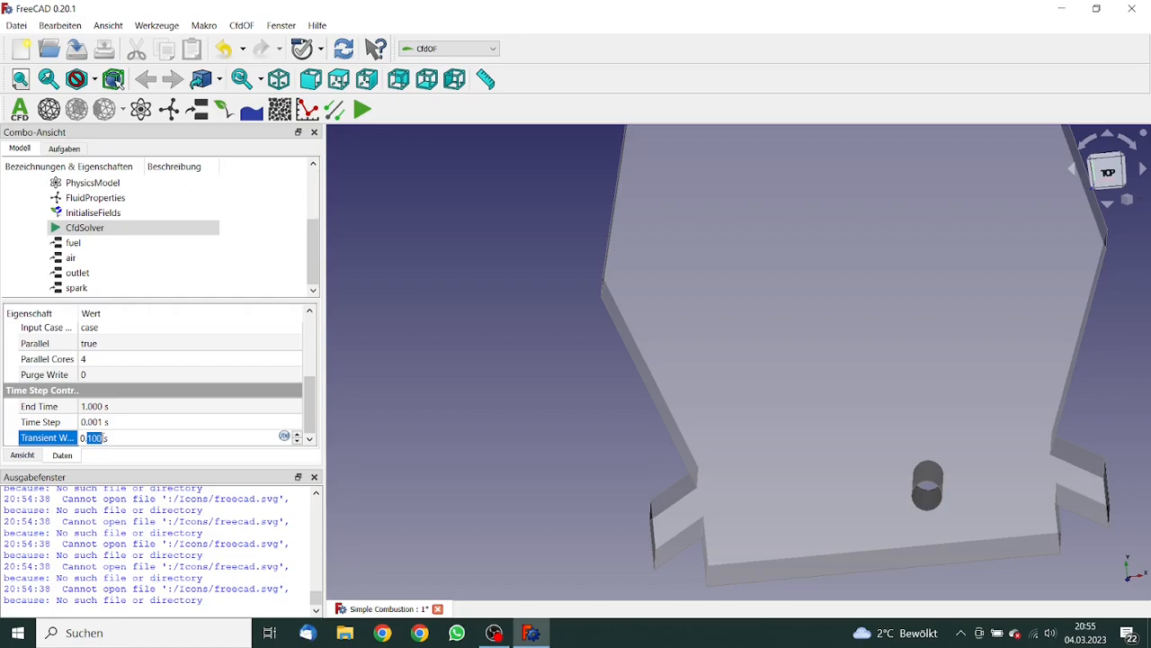
{"action": "type", "text": "005"}
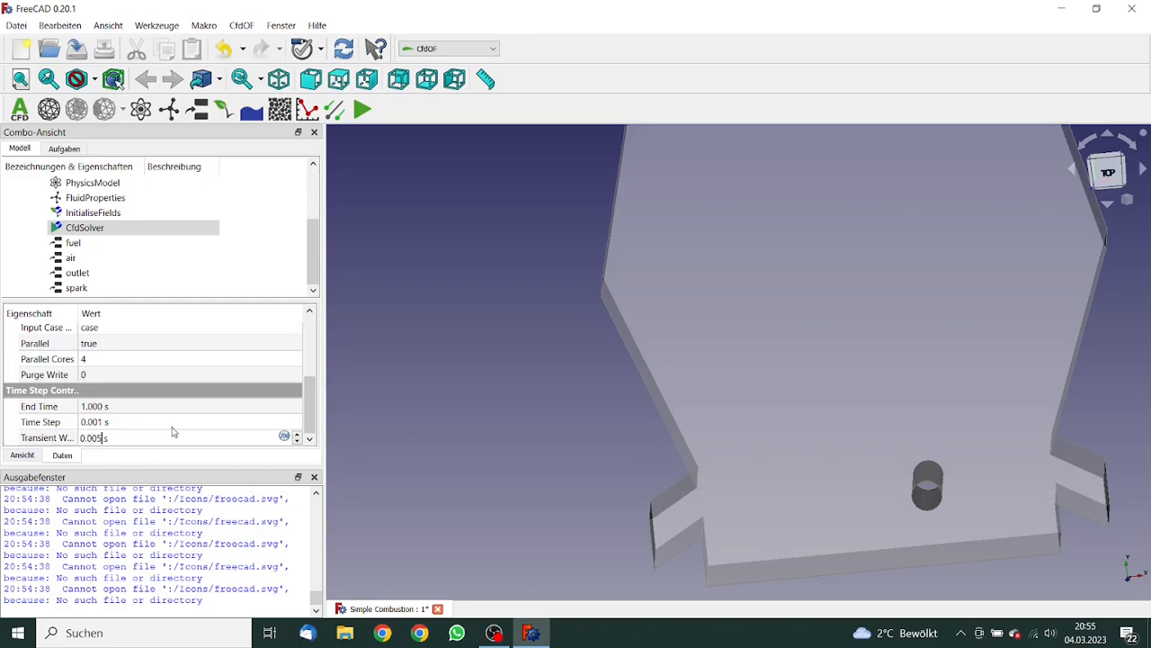
{"action": "key", "text": "Return"}
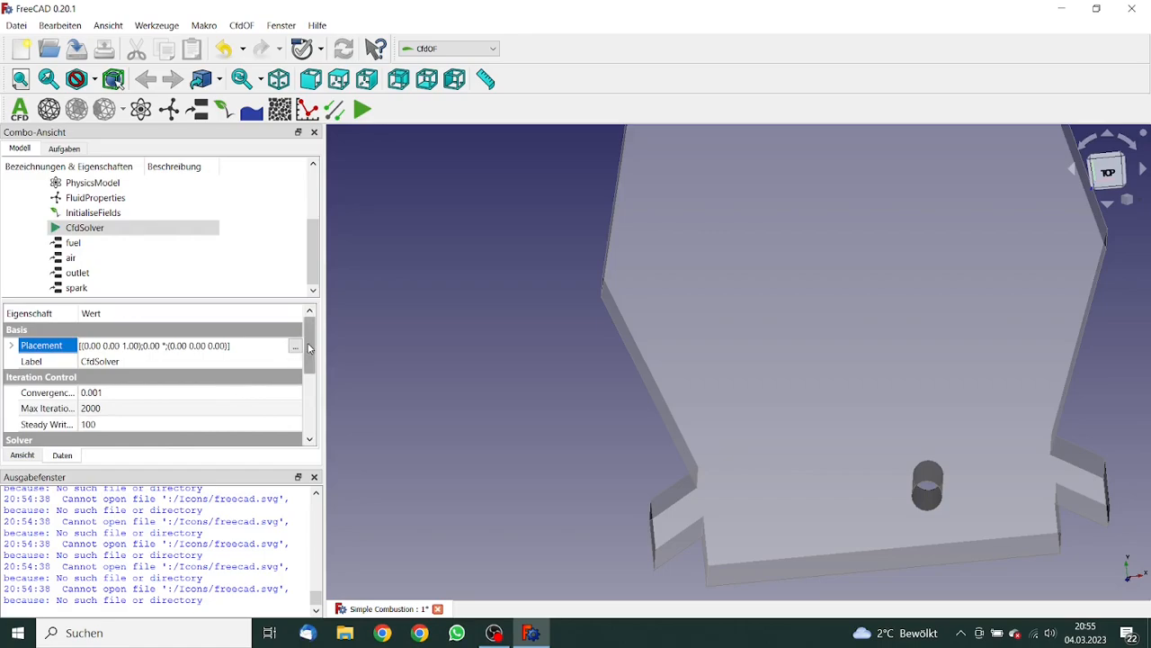
Review the solver's time step control properties and save the document
{"action": "scroll", "coordinate": [310, 369], "scroll_direction": "down", "scroll_amount": 1}
{"action": "left_click_drag", "start_coordinate": [309, 368], "coordinate": [309, 410]}
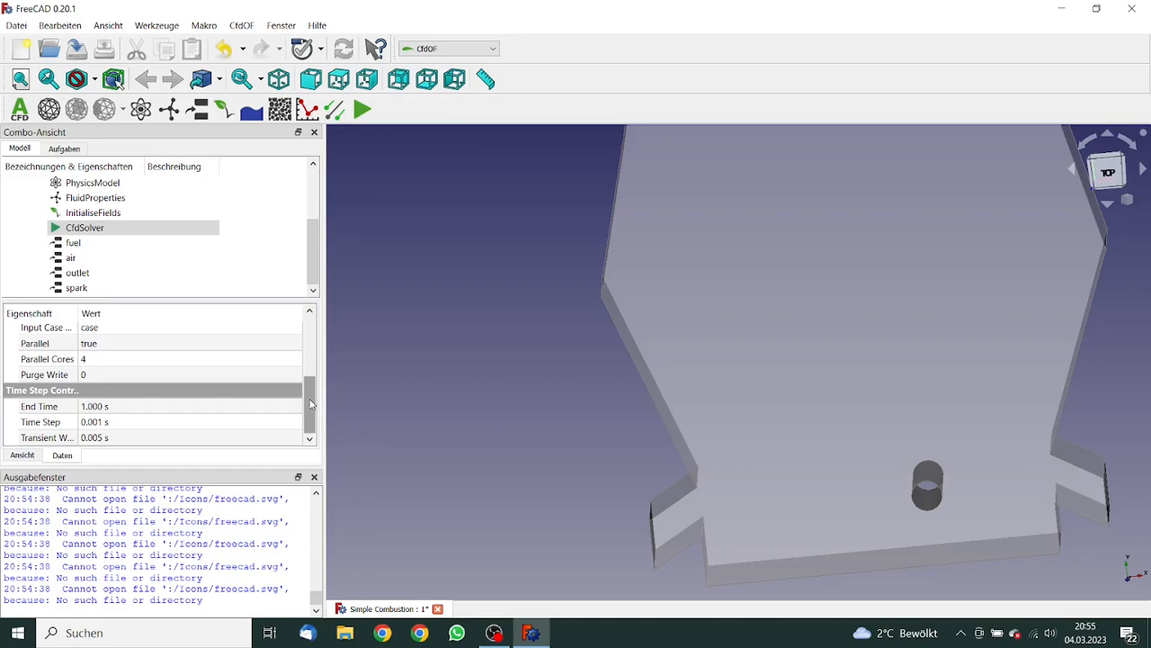
{"action": "left_click_drag", "start_coordinate": [311, 404], "coordinate": [324, 346]}
{"action": "left_click", "coordinate": [17, 26]}
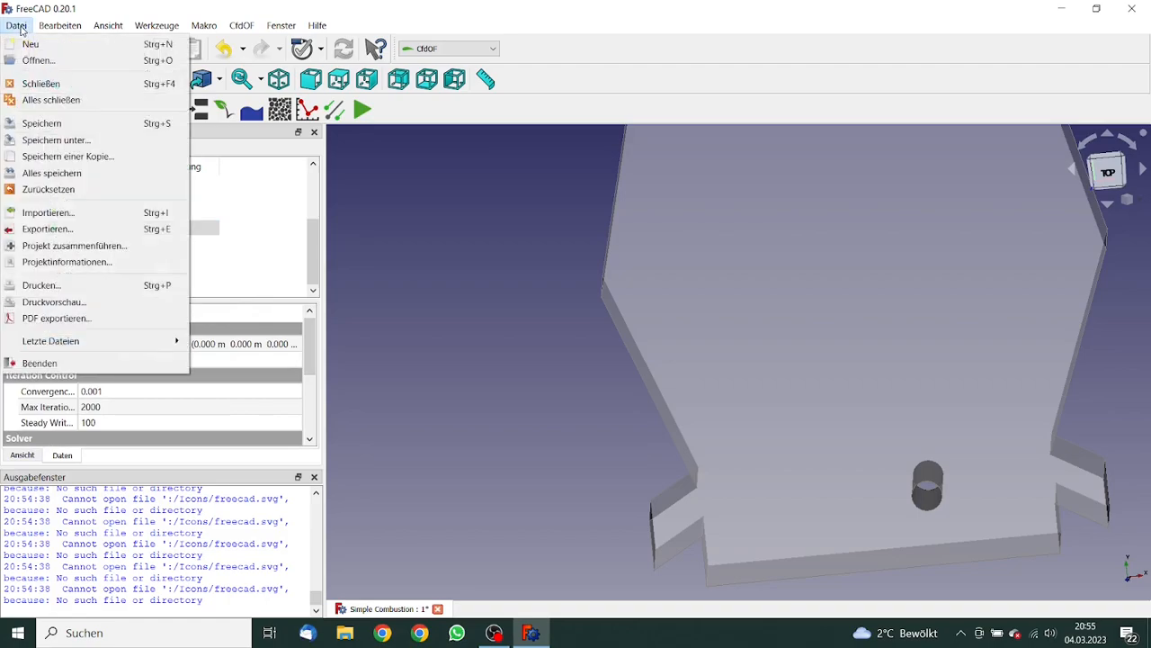
{"action": "left_click", "coordinate": [42, 123]}
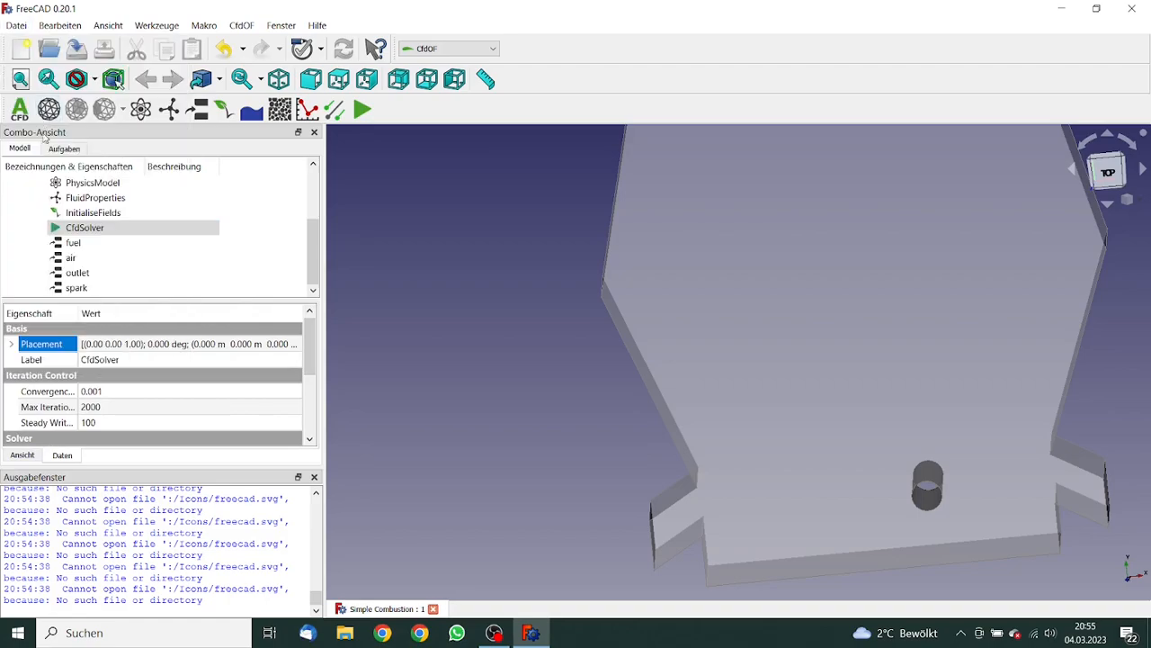
Create a CFD mesh from the Pad with the cfMesh utility and close the mesh settings
{"action": "left_click_drag", "start_coordinate": [316, 242], "coordinate": [313, 185]}
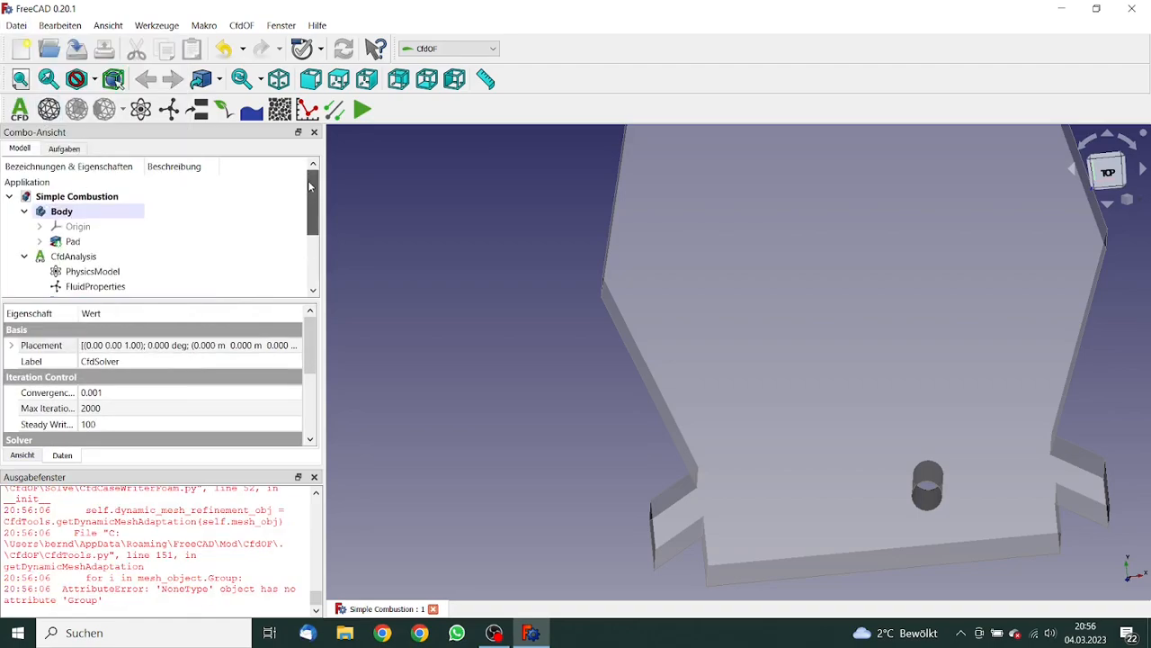
{"action": "left_click", "coordinate": [63, 242]}
{"action": "left_click", "coordinate": [49, 109]}
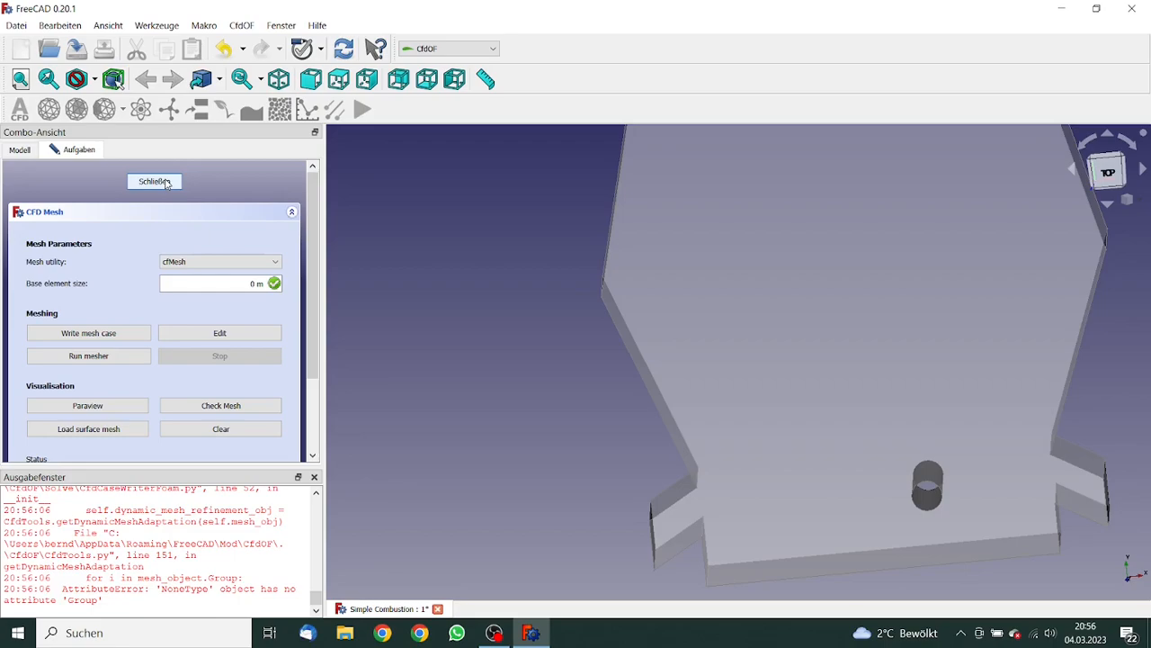
{"action": "left_click", "coordinate": [165, 183]}
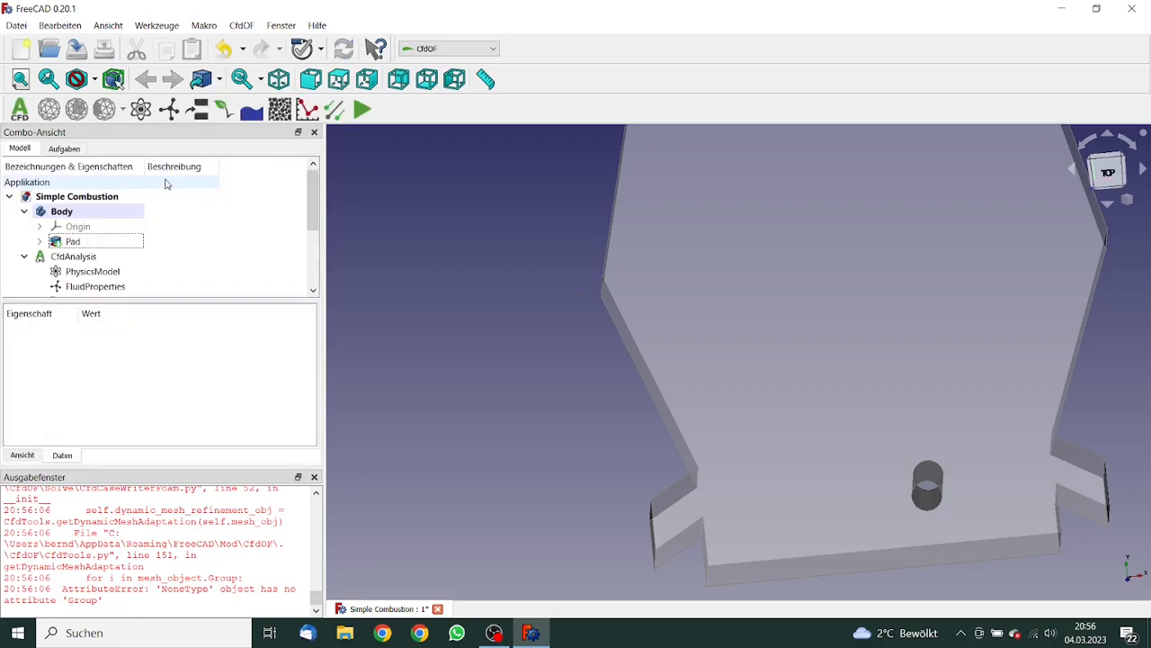
Add a mesh refinement to Pad_Mesh and make it an extrusion with the 2D planar mesh type
{"action": "left_click_drag", "start_coordinate": [311, 206], "coordinate": [311, 261]}
{"action": "left_click", "coordinate": [102, 289]}
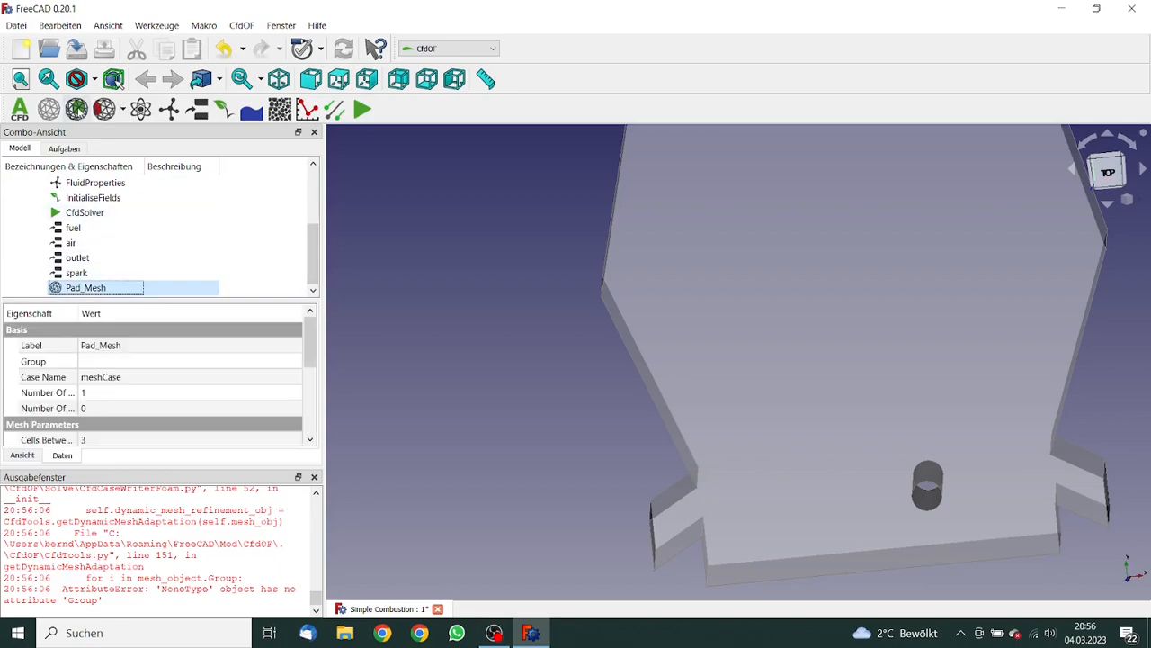
{"action": "left_click", "coordinate": [76, 109]}
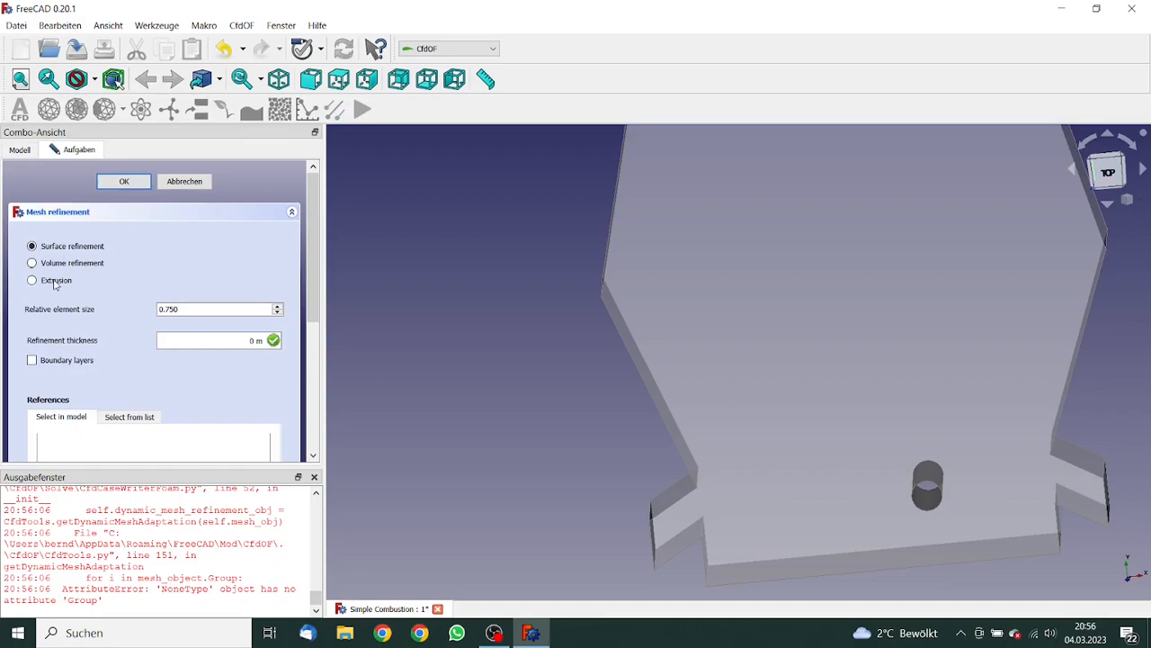
{"action": "left_click", "coordinate": [54, 282]}
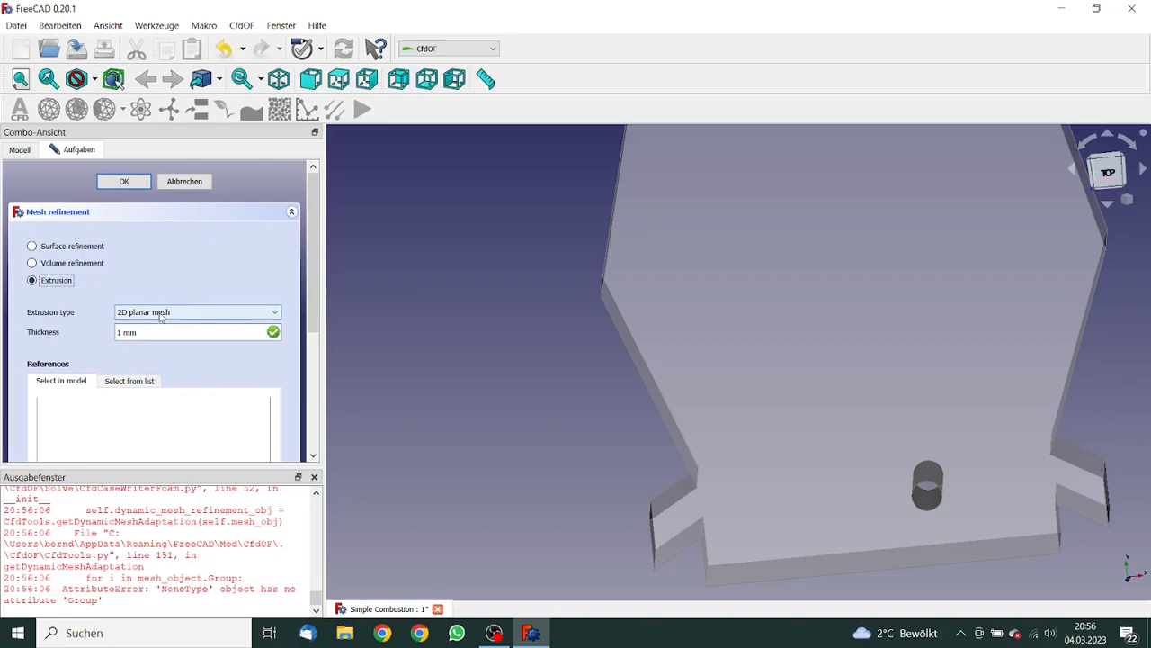
Add the Pad's large flat face around the round hole as the extrusion's reference and accept the mesh refinement
{"action": "left_click_drag", "start_coordinate": [312, 302], "coordinate": [322, 392]}
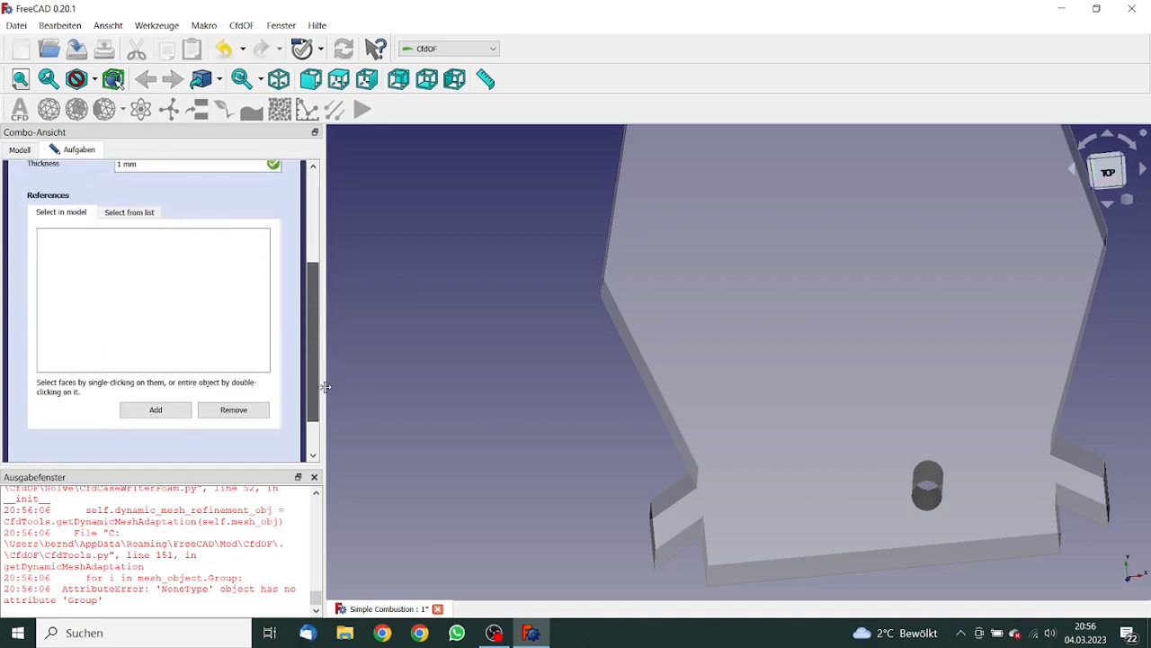
{"action": "left_click", "coordinate": [806, 387]}
{"action": "middle_click_drag", "start_coordinate": [562, 373], "coordinate": [612, 377]}
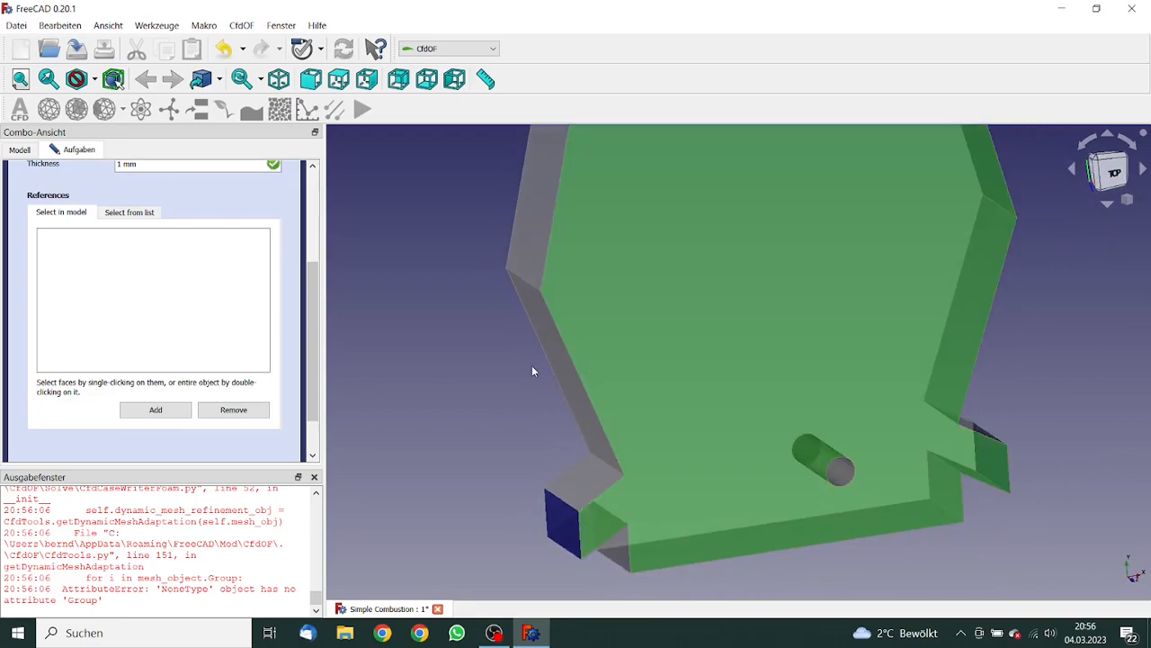
{"action": "left_click", "coordinate": [164, 410]}
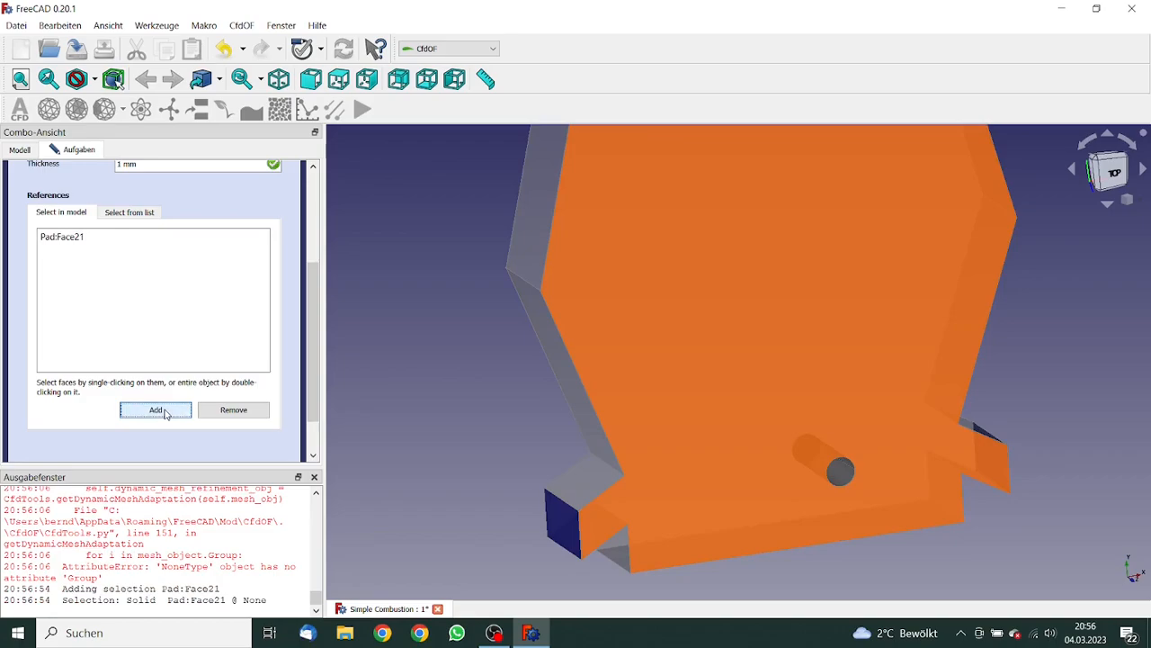
{"action": "left_click_drag", "start_coordinate": [311, 317], "coordinate": [317, 217]}
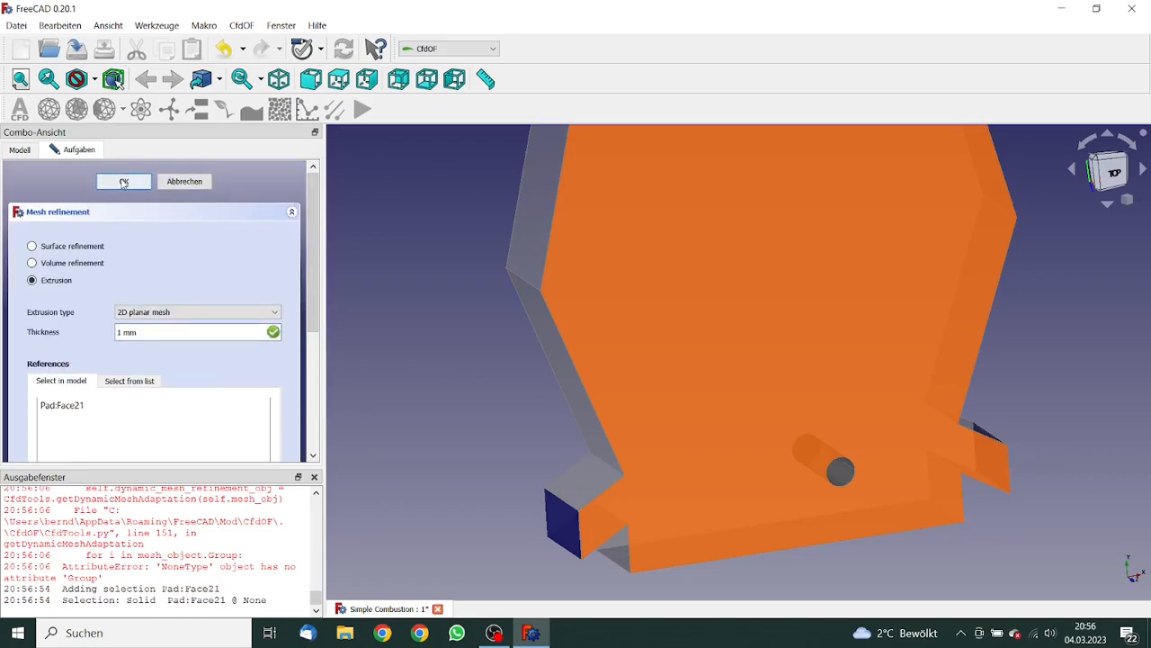
{"action": "left_click", "coordinate": [124, 182]}
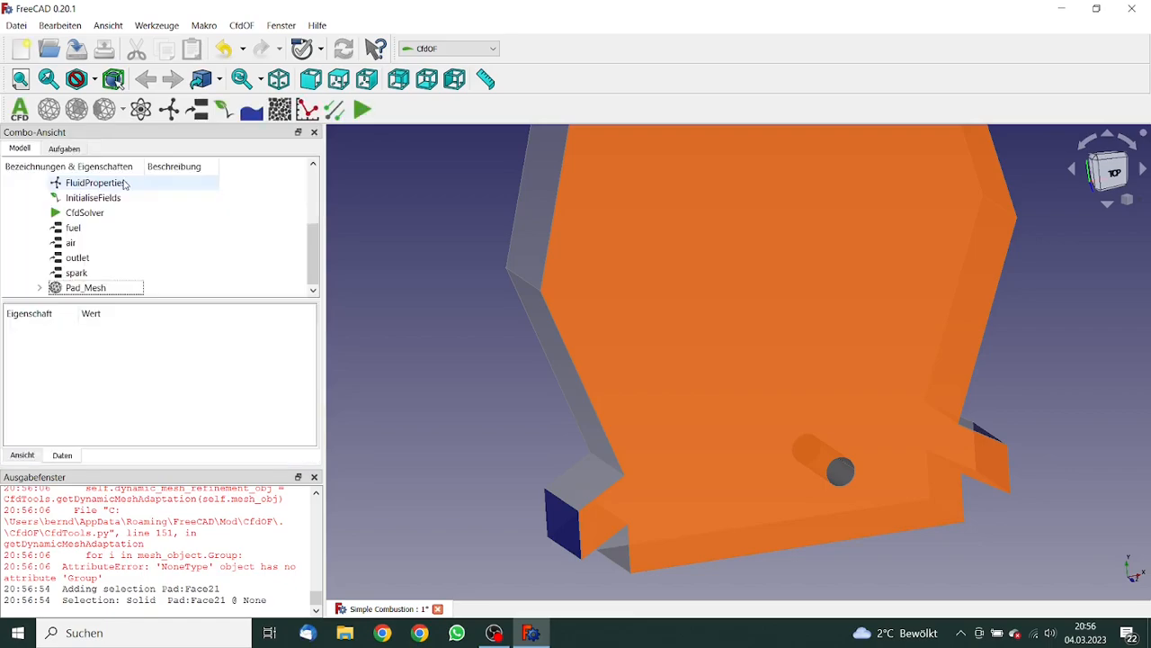
Reopen the Pad_Mesh settings and set the base element size to 0.8 mm
{"action": "double_click", "coordinate": [85, 288]}
{"action": "left_click", "coordinate": [176, 285]}
{"action": "left_click_drag", "start_coordinate": [218, 283], "coordinate": [284, 284]}
{"action": "type", "text": "0.8 mm"}
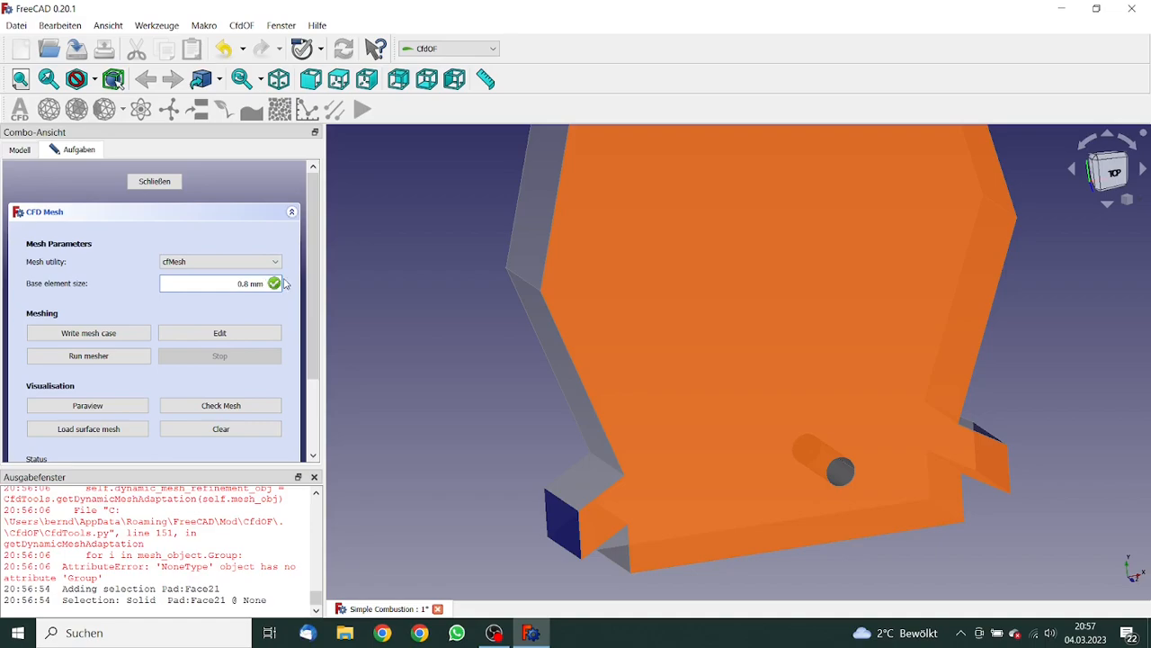
Write the mesh case for Pad_Mesh and run the mesher
{"action": "scroll", "coordinate": [316, 260], "scroll_direction": "down", "scroll_amount": 1}
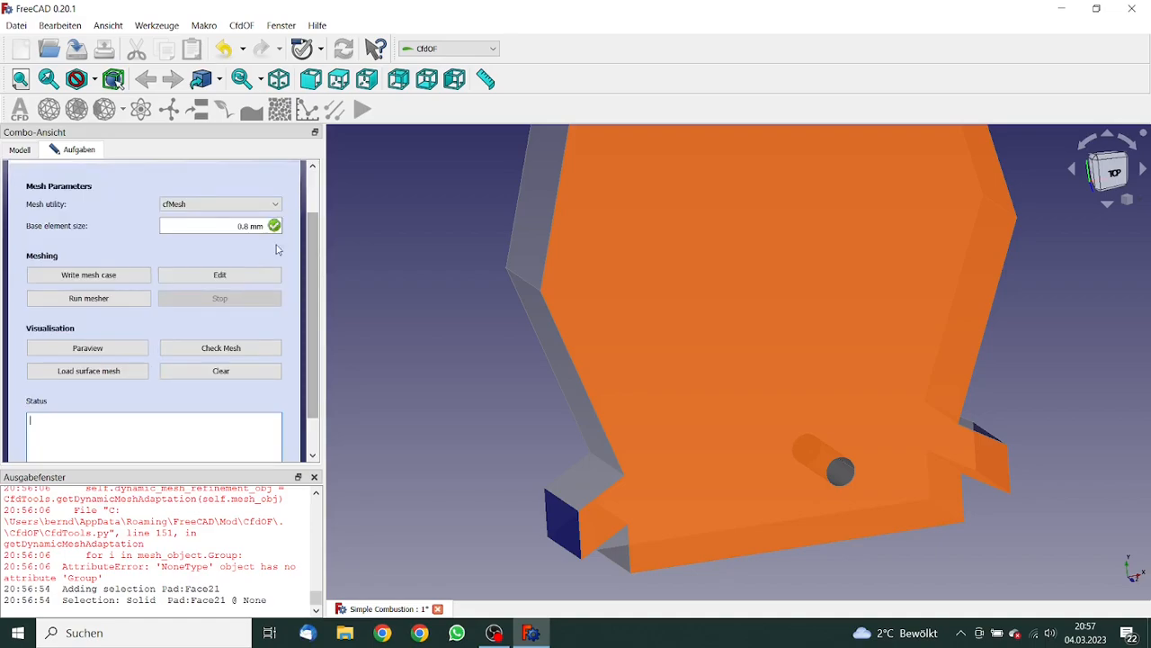
{"action": "left_click", "coordinate": [99, 277]}
{"action": "left_click", "coordinate": [99, 278]}
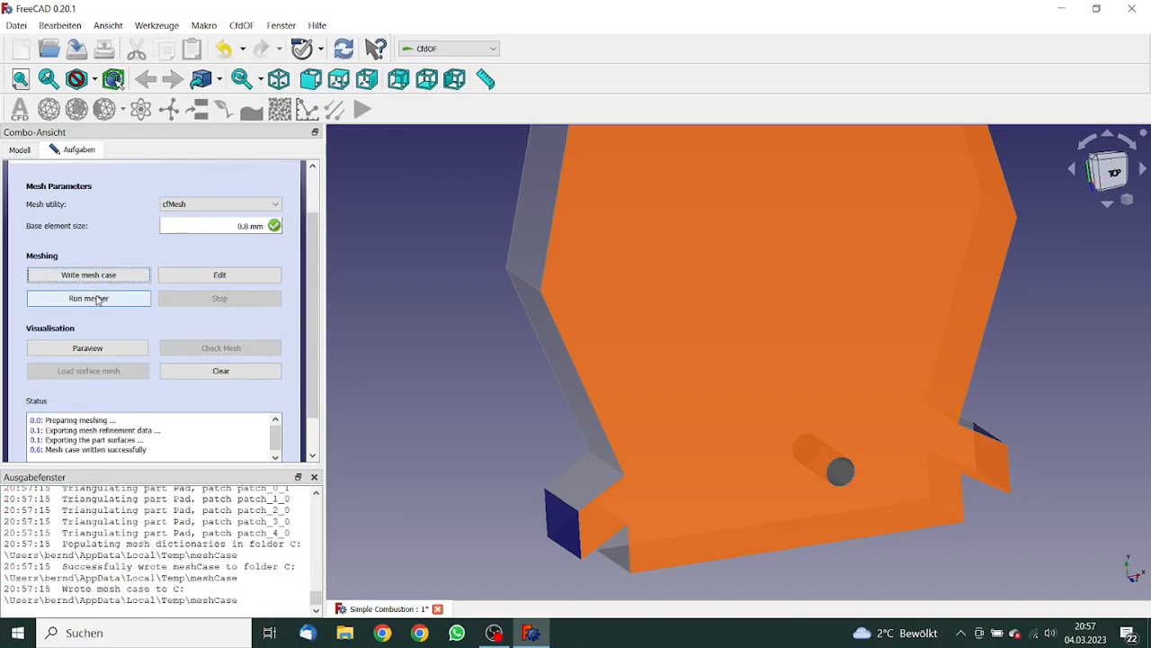
{"action": "left_click", "coordinate": [90, 298]}
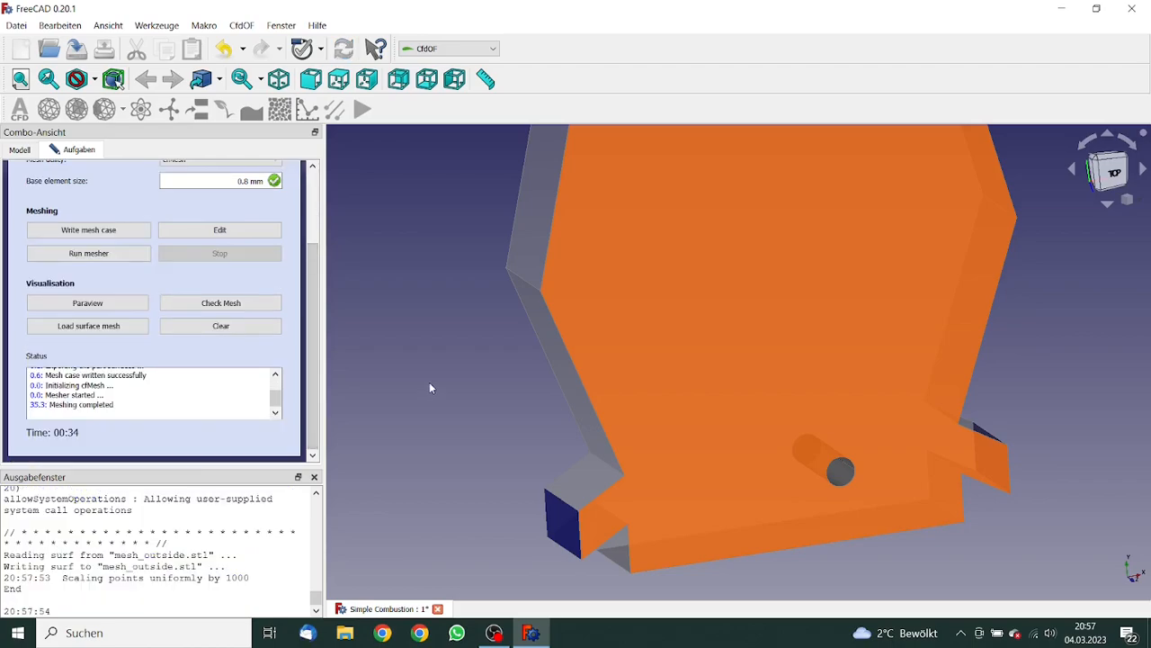
Load the generated surface mesh into the model view, run the mesh check and close the mesh settings
{"action": "scroll", "coordinate": [429, 387], "scroll_direction": "down", "scroll_amount": 3}
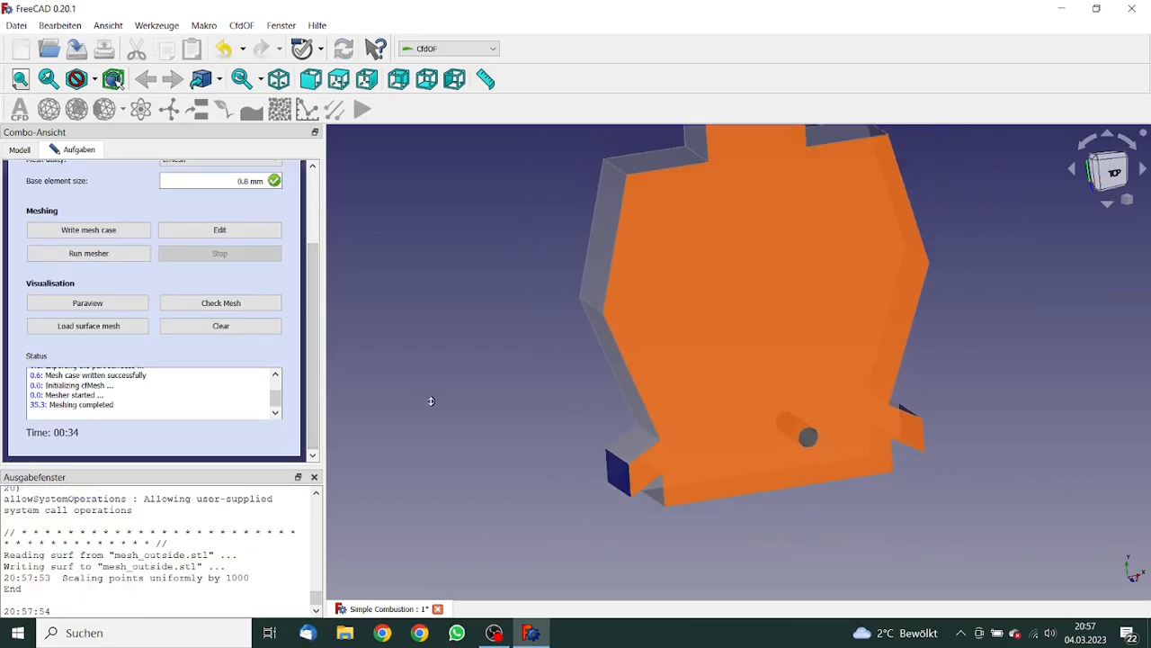
{"action": "middle_click_drag", "start_coordinate": [510, 298], "coordinate": [493, 343]}
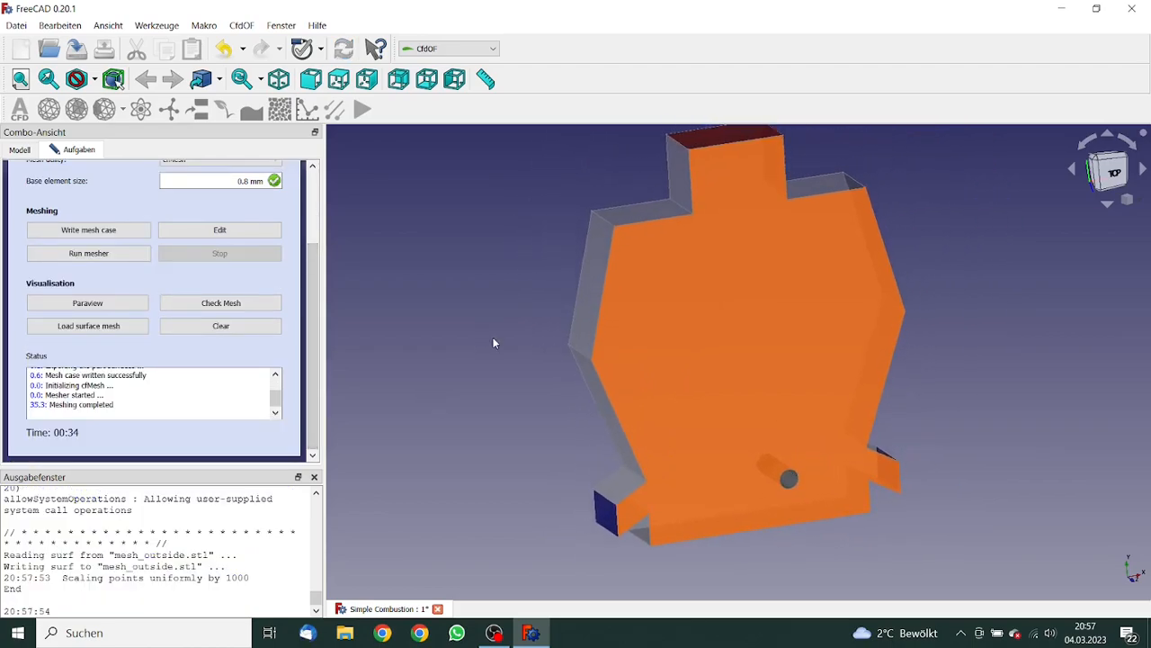
{"action": "left_click", "coordinate": [110, 327]}
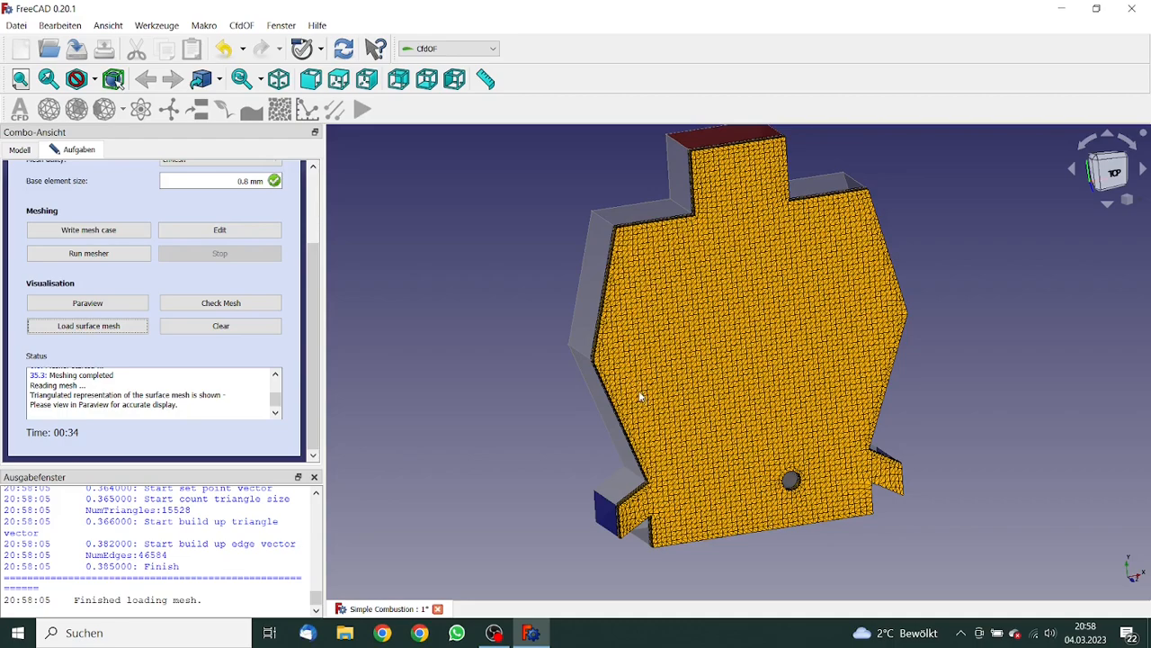
{"action": "left_click", "coordinate": [220, 302]}
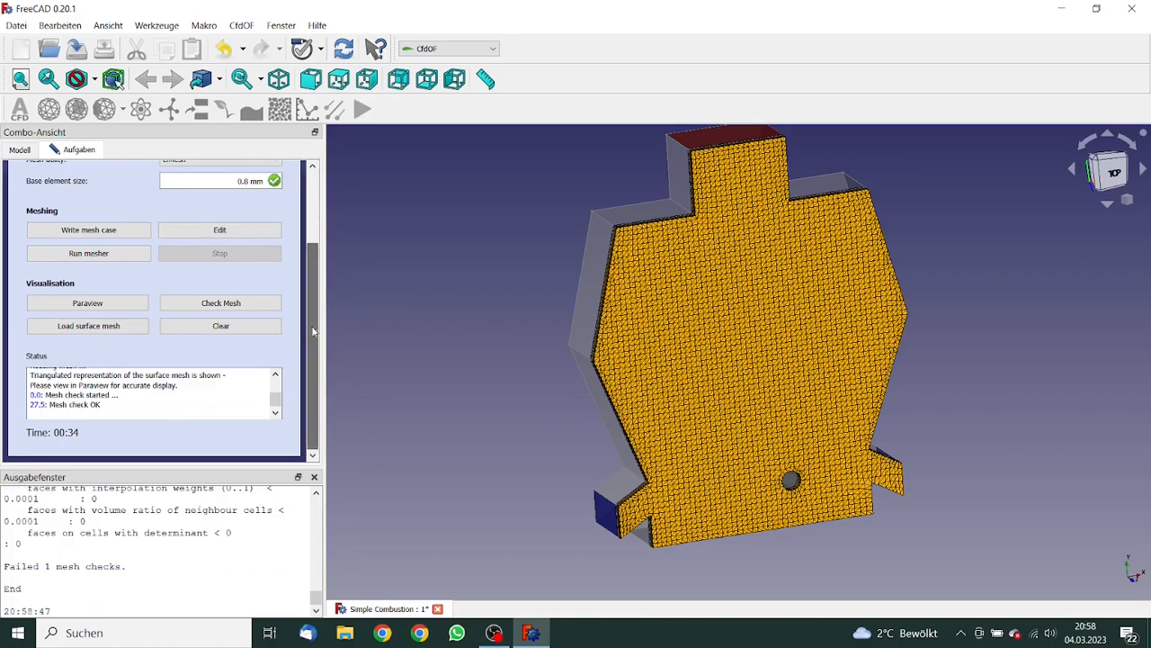
{"action": "scroll", "coordinate": [308, 220], "scroll_direction": "up", "scroll_amount": 3}
{"action": "left_click", "coordinate": [154, 181]}
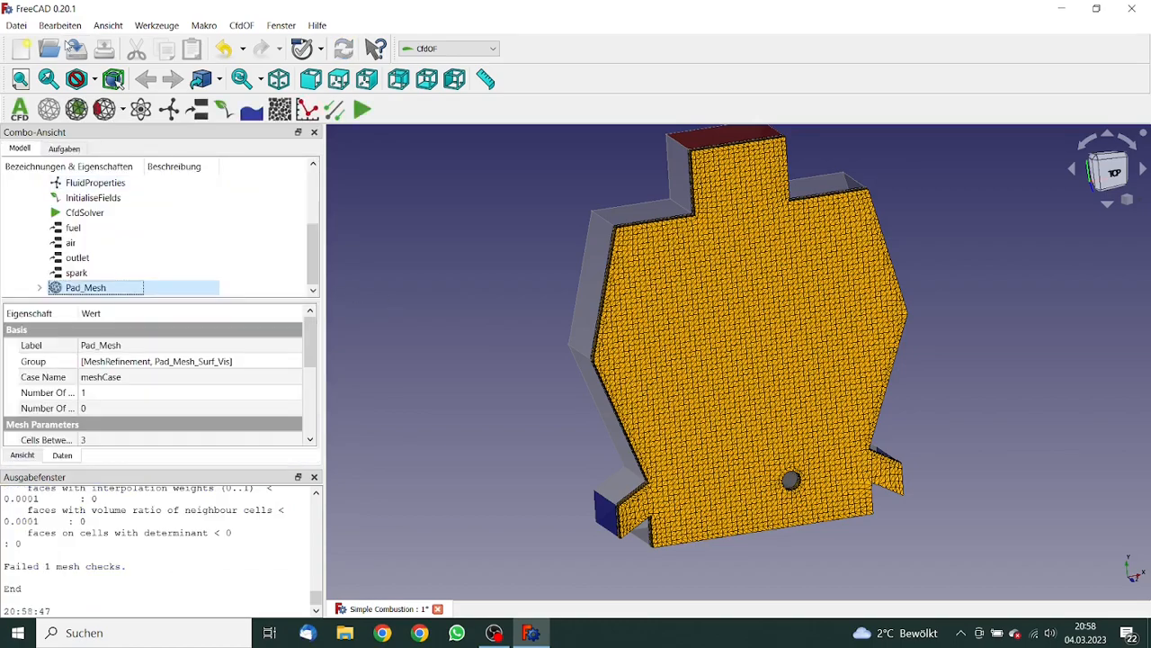
Save the document and write the case setup files from the CfdSolver
{"action": "left_click", "coordinate": [16, 25]}
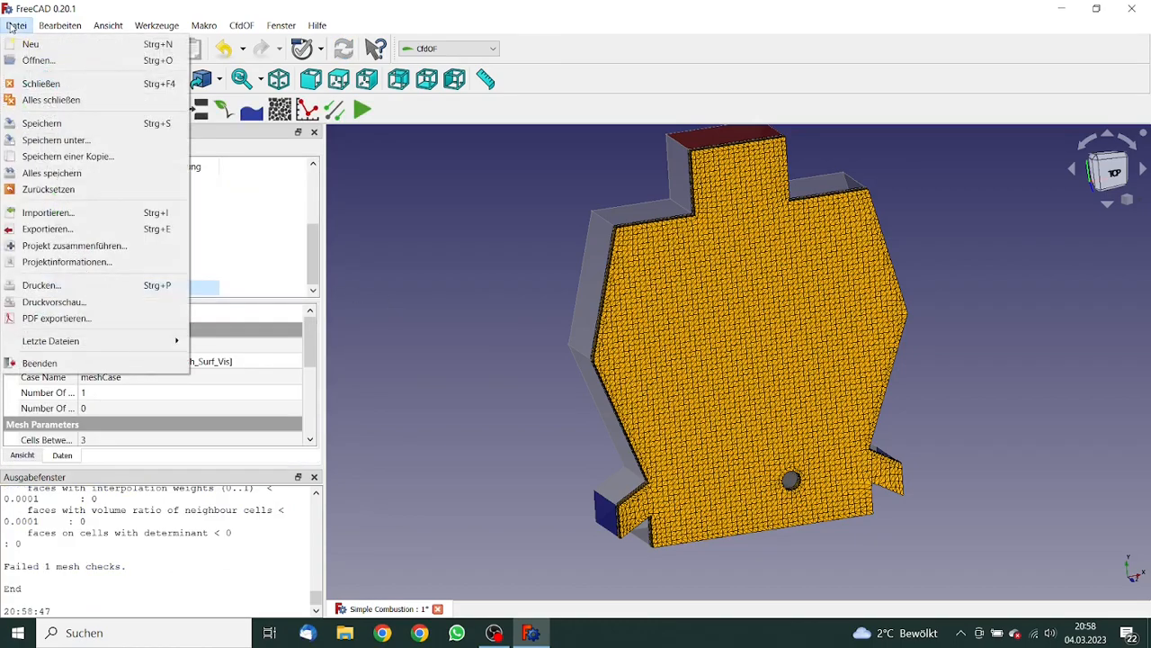
{"action": "left_click", "coordinate": [34, 118]}
{"action": "double_click", "coordinate": [120, 214]}
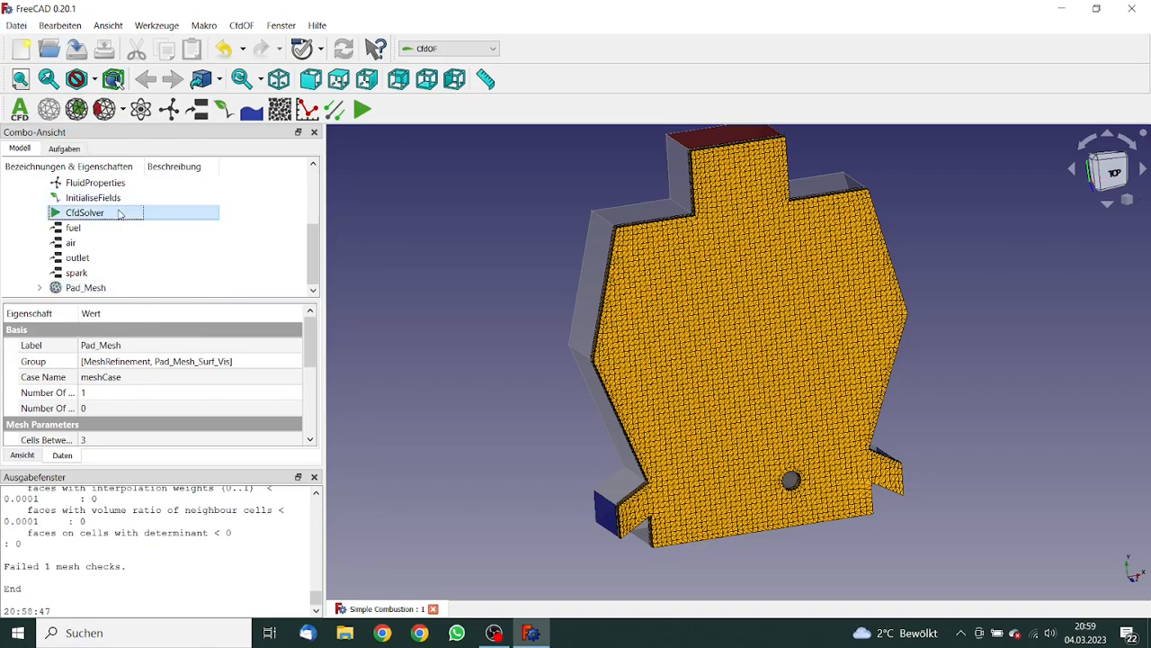
{"action": "left_click", "coordinate": [120, 277]}
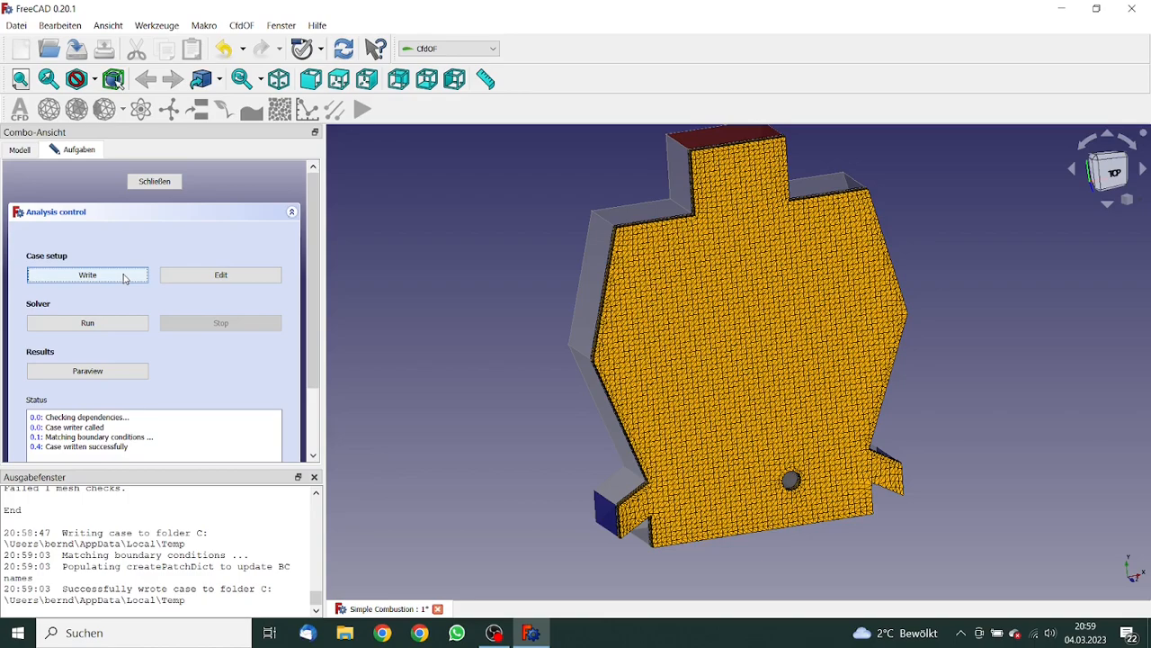
Switch to File Explorer and open the controlDict file from the case's system folder in Notepad++
{"action": "left_click", "coordinate": [346, 633]}
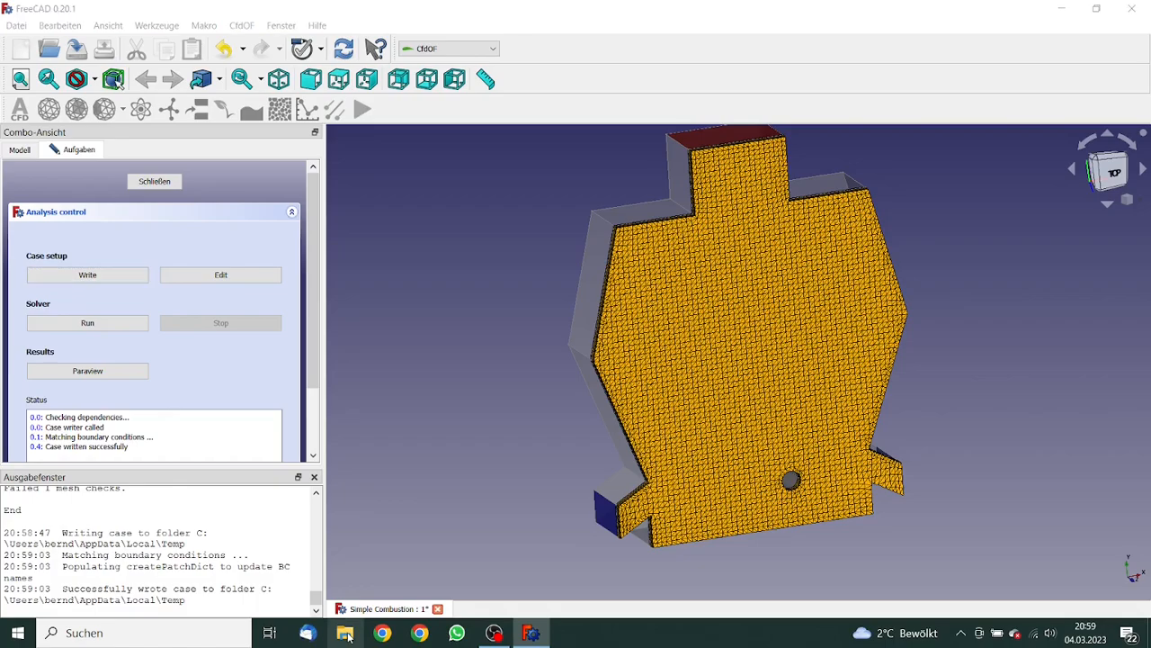
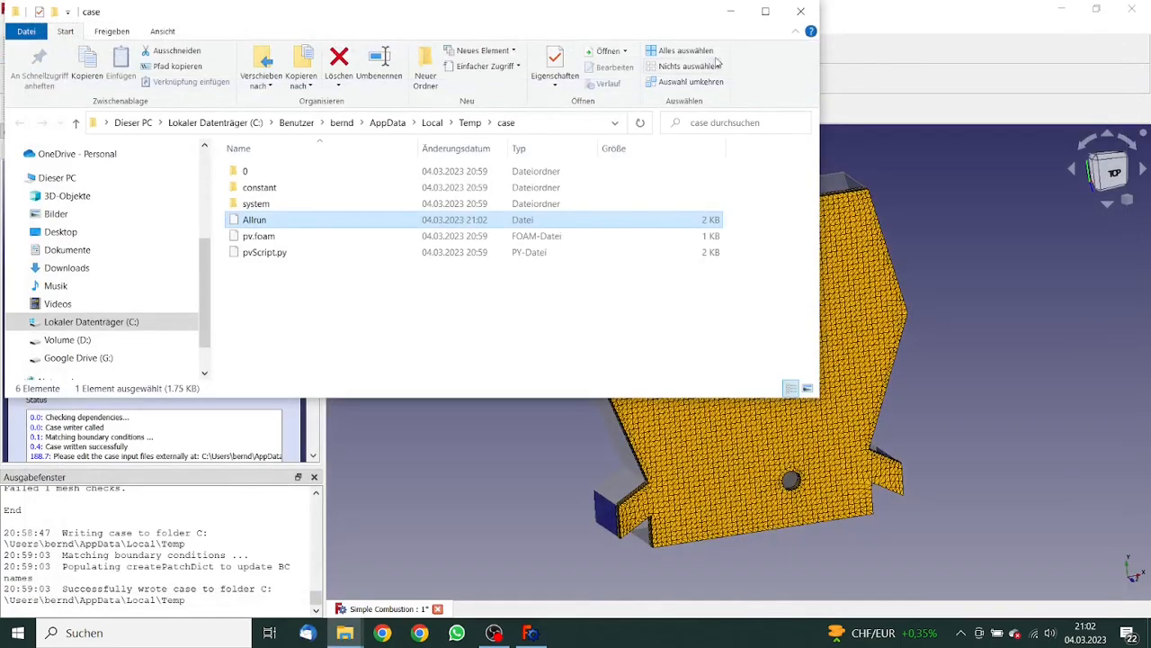
{"action": "double_click", "coordinate": [276, 206]}
{"action": "left_click", "coordinate": [283, 172]}
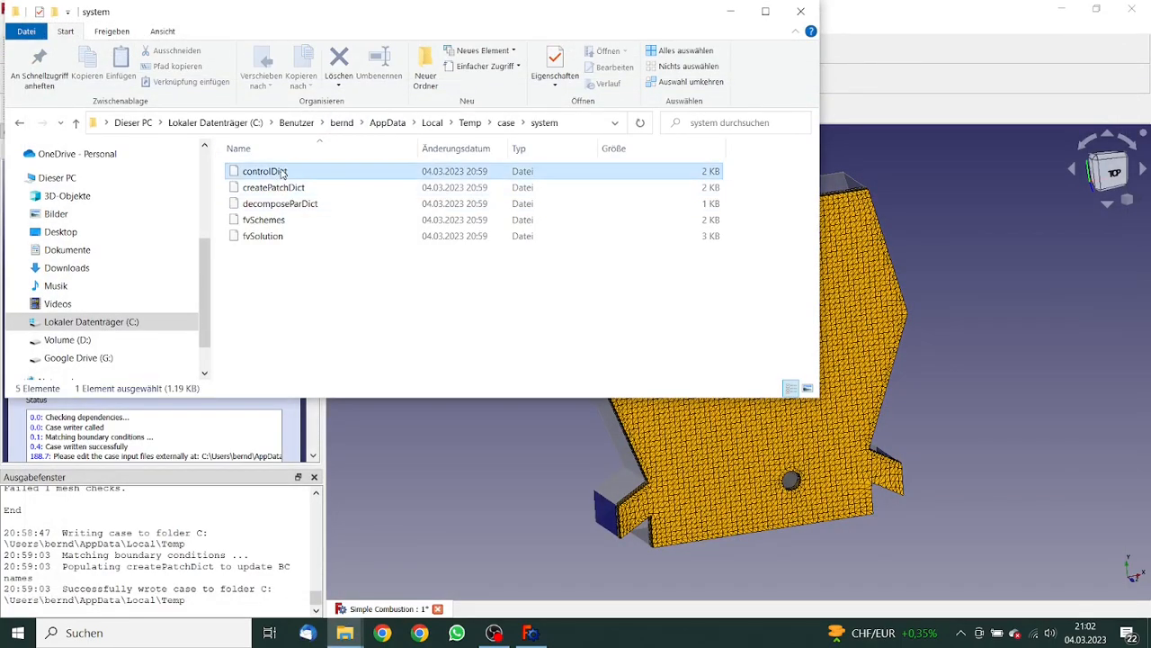
{"action": "right_click", "coordinate": [282, 170]}
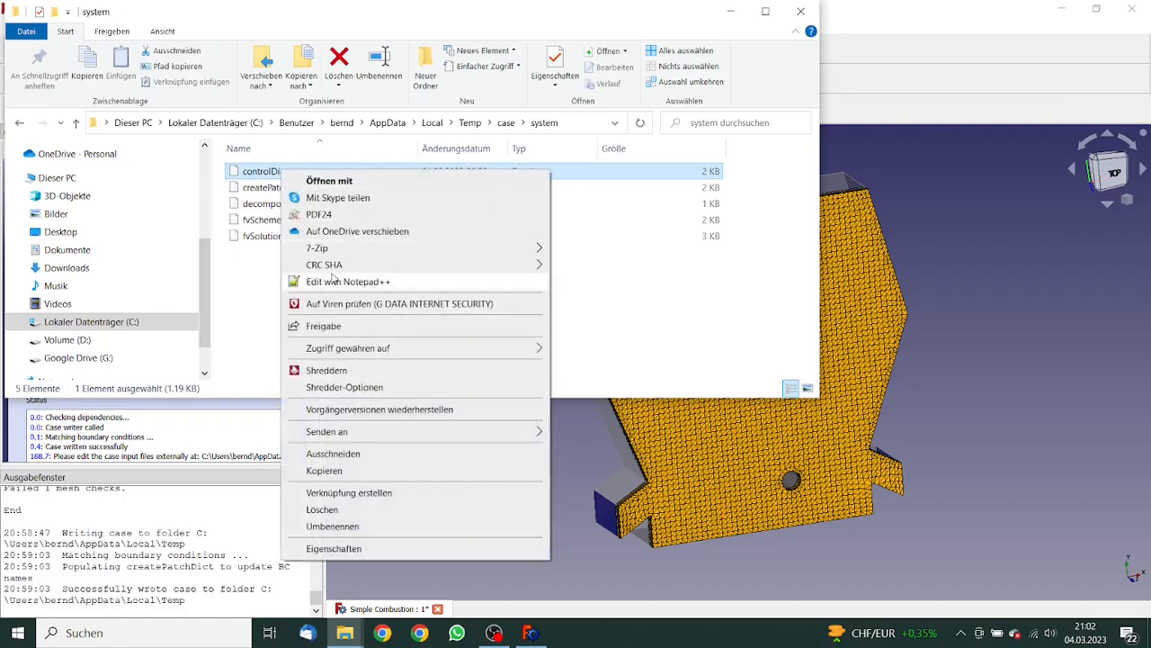
{"action": "left_click", "coordinate": [342, 280]}
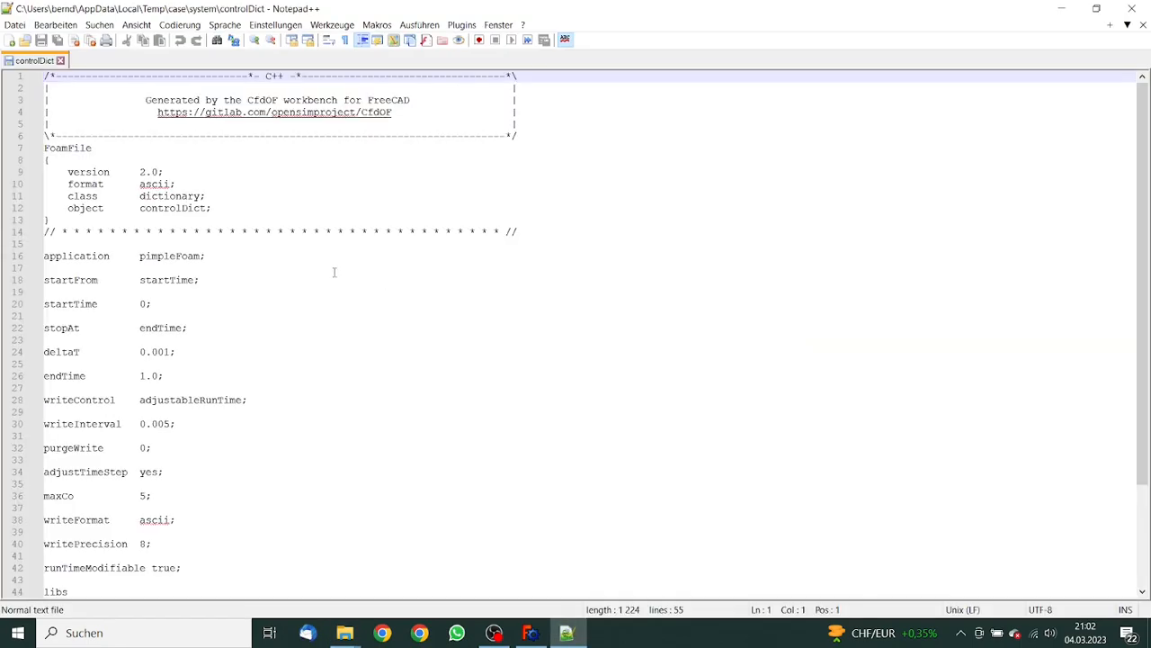
Delete the libs block with the turbulenceLib include, and its leftover blank lines, from controlDict
{"action": "left_click_drag", "start_coordinate": [1144, 241], "coordinate": [1145, 342]}
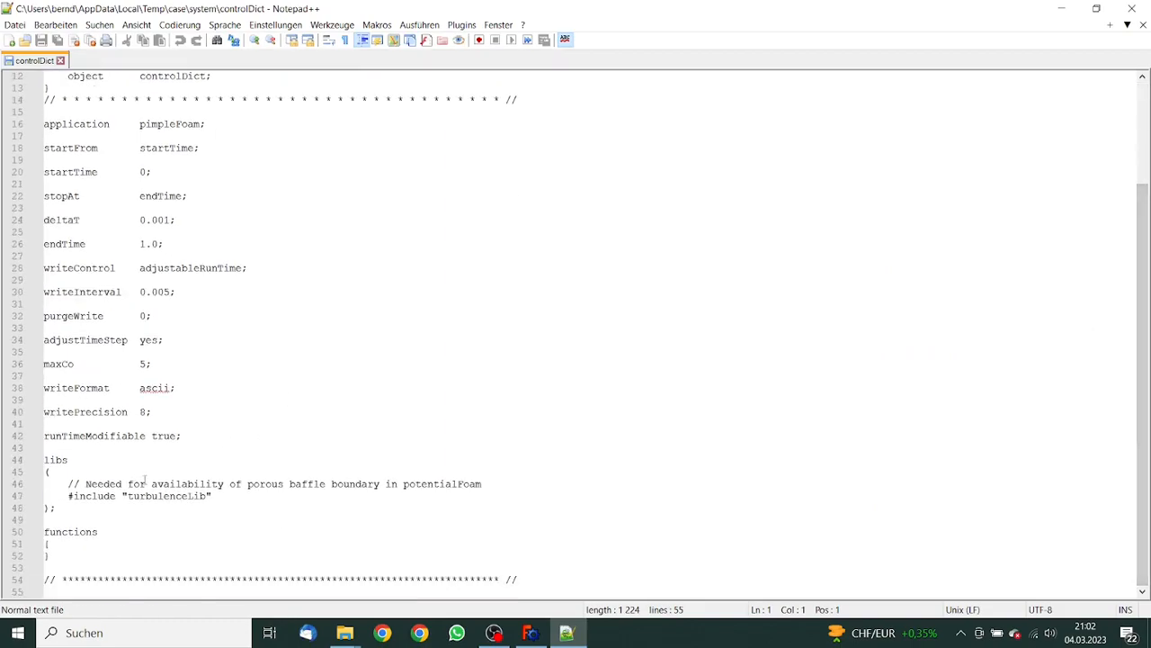
{"action": "left_click_drag", "start_coordinate": [63, 507], "coordinate": [45, 460]}
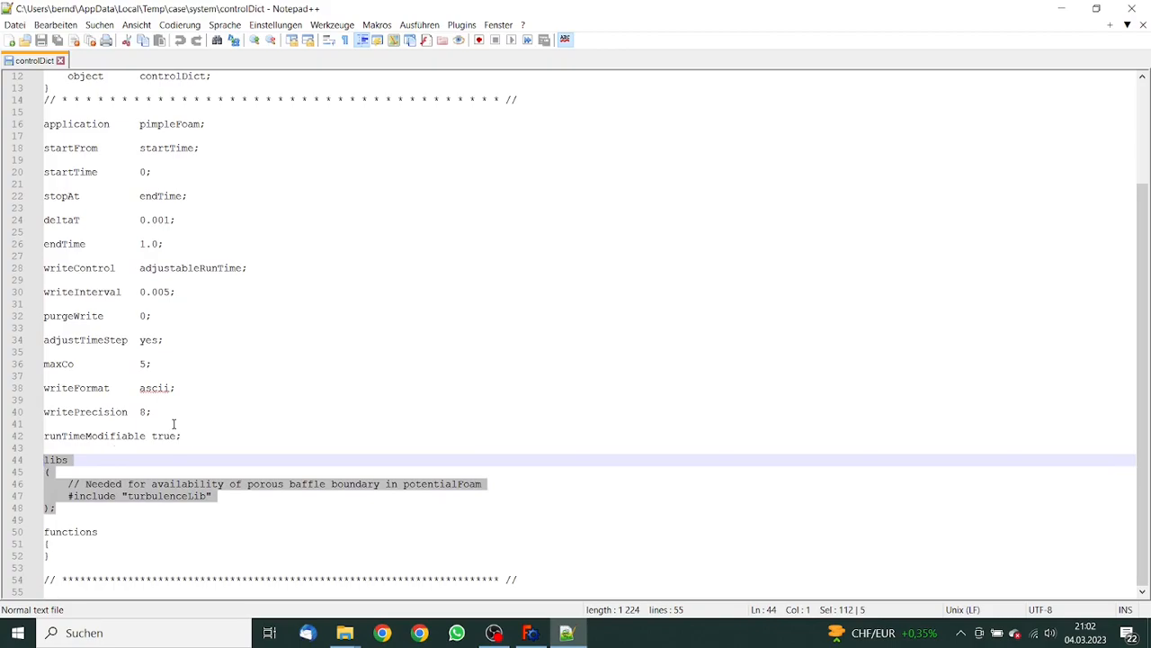
{"action": "key", "text": "Delete"}
{"action": "key", "text": "Delete"}
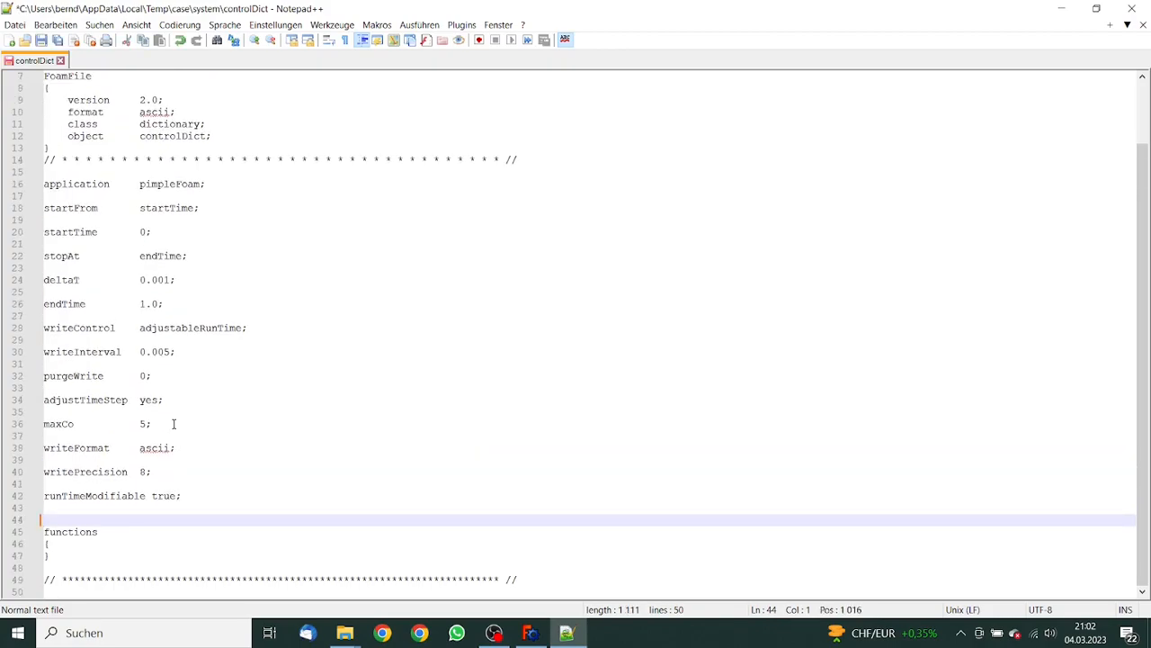
{"action": "key", "text": "Delete"}
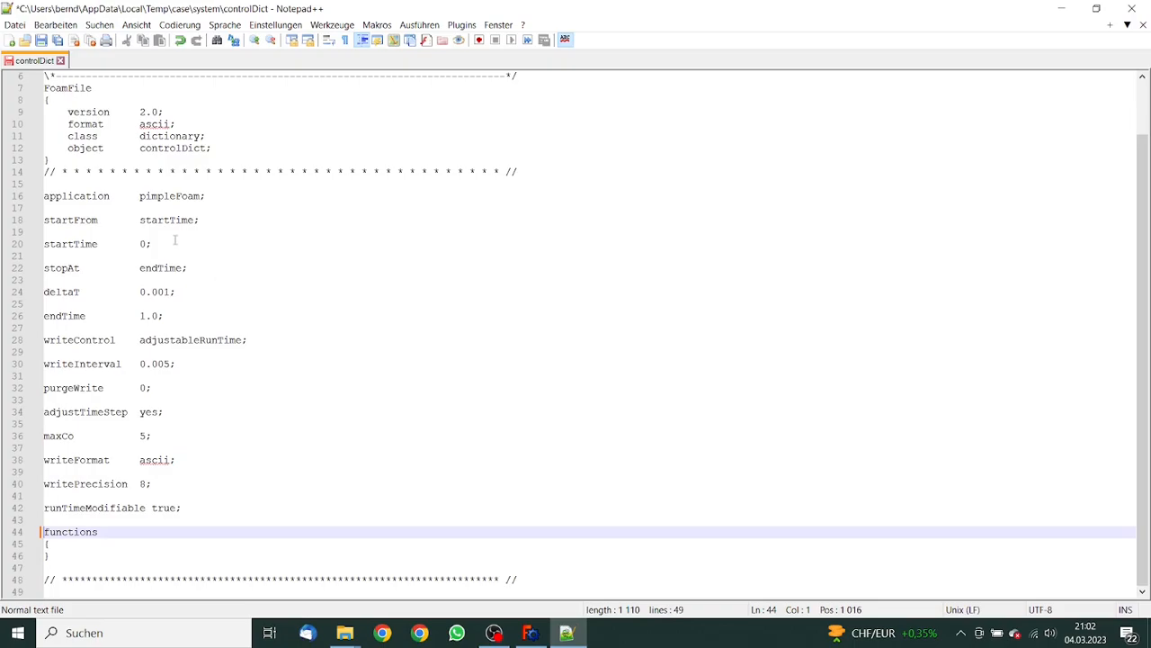
Change the application entry in controlDict to reactingFoam, save the file and close Notepad++
{"action": "left_click_drag", "start_coordinate": [140, 195], "coordinate": [171, 195]}
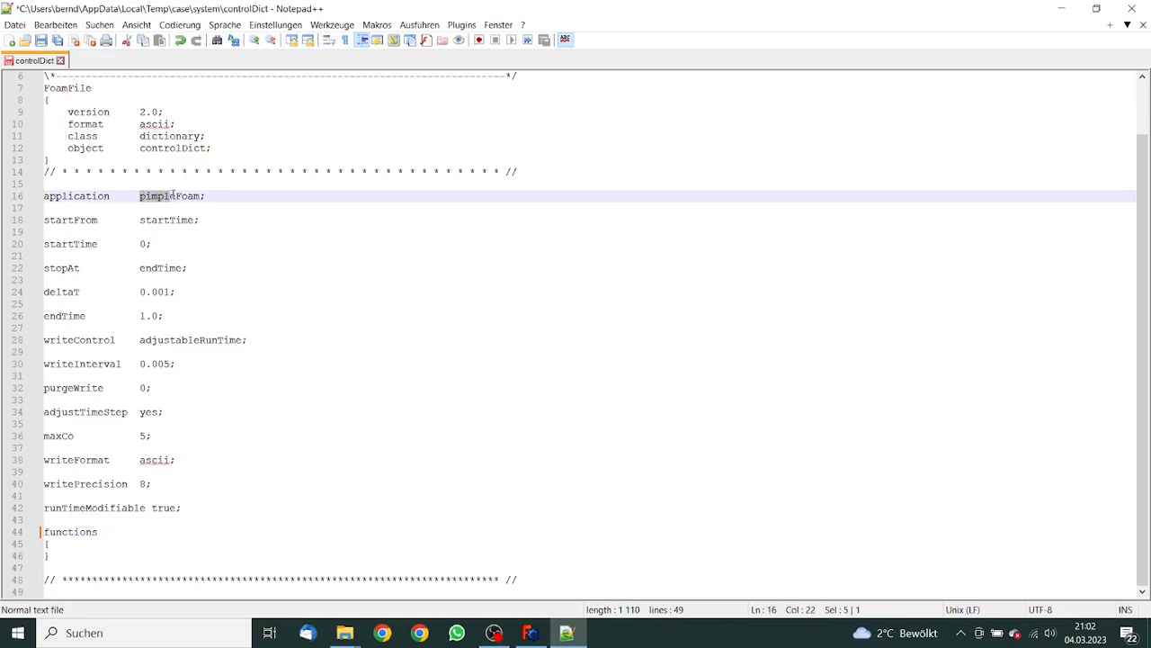
{"action": "type", "text": "reacting"}
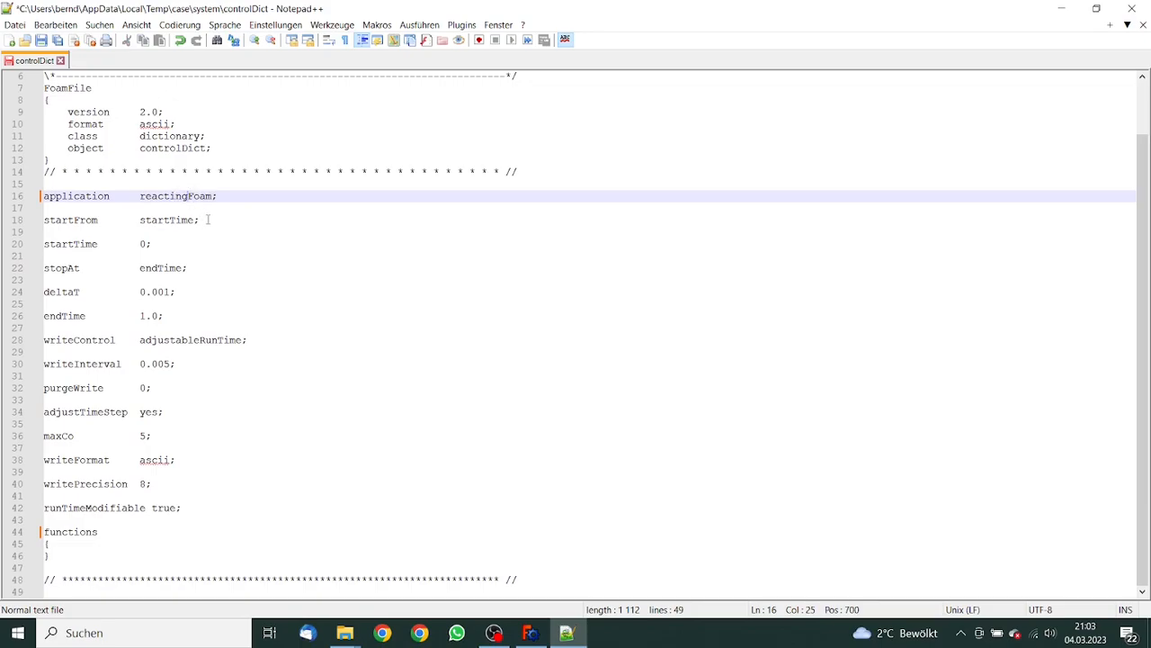
{"action": "left_click", "coordinate": [208, 219]}
{"action": "left_click", "coordinate": [40, 41]}
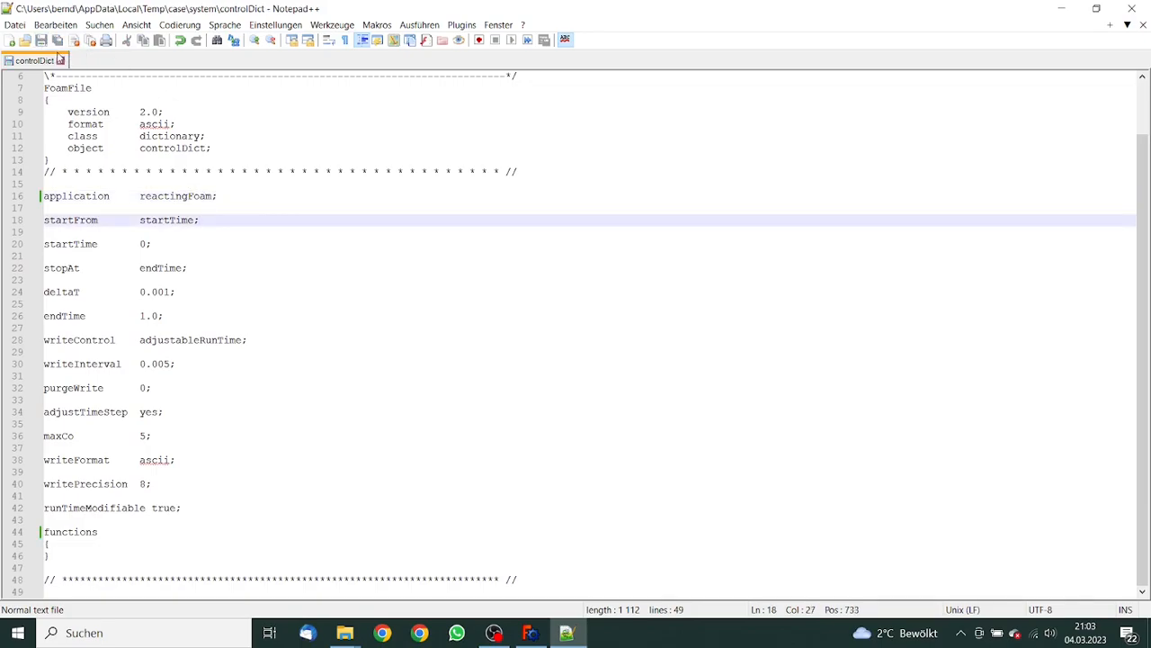
{"action": "left_click", "coordinate": [61, 60]}
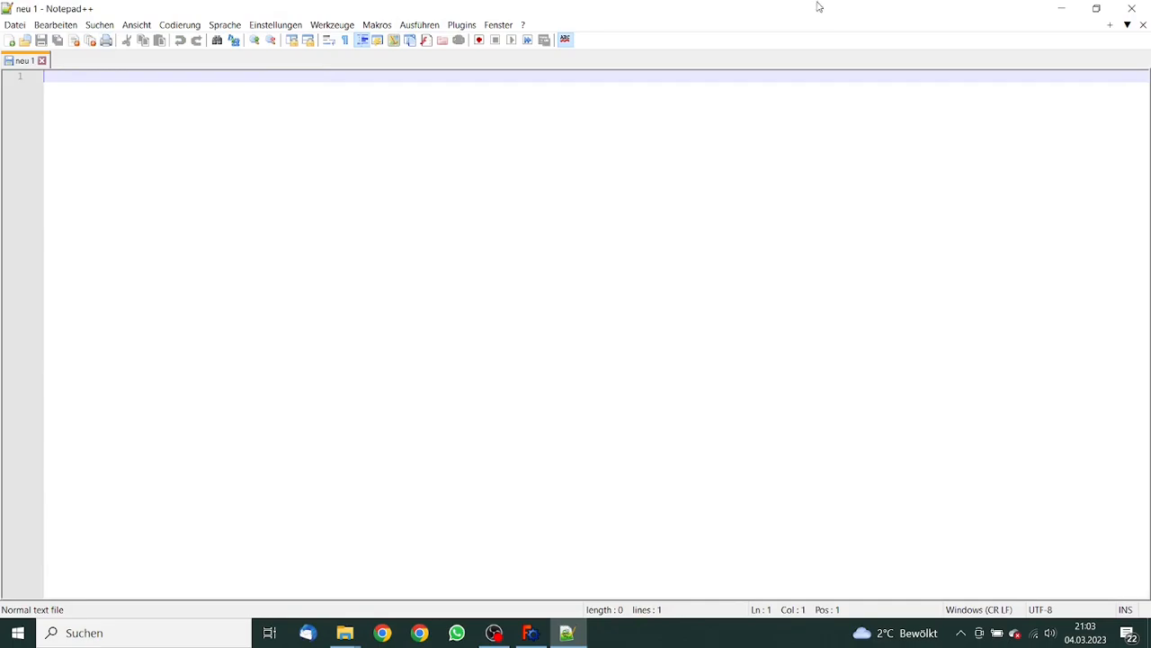
{"action": "left_click", "coordinate": [1132, 8]}
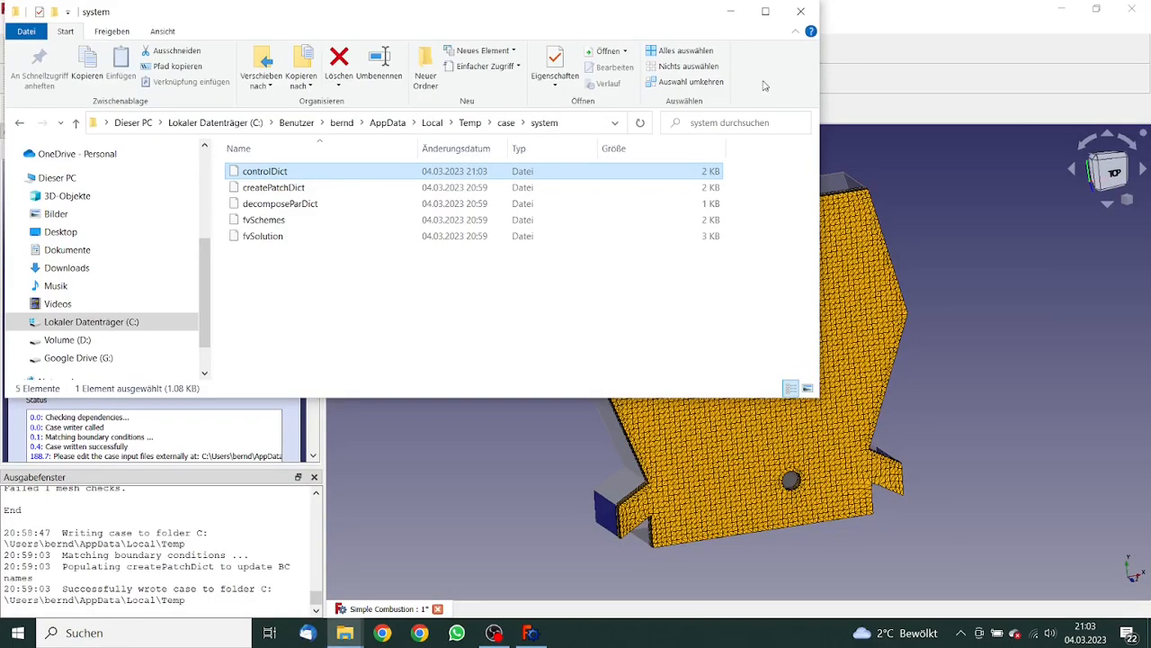
Delete the fvSchemes and fvSolution files from the case's system folder
{"action": "left_click", "coordinate": [302, 220]}
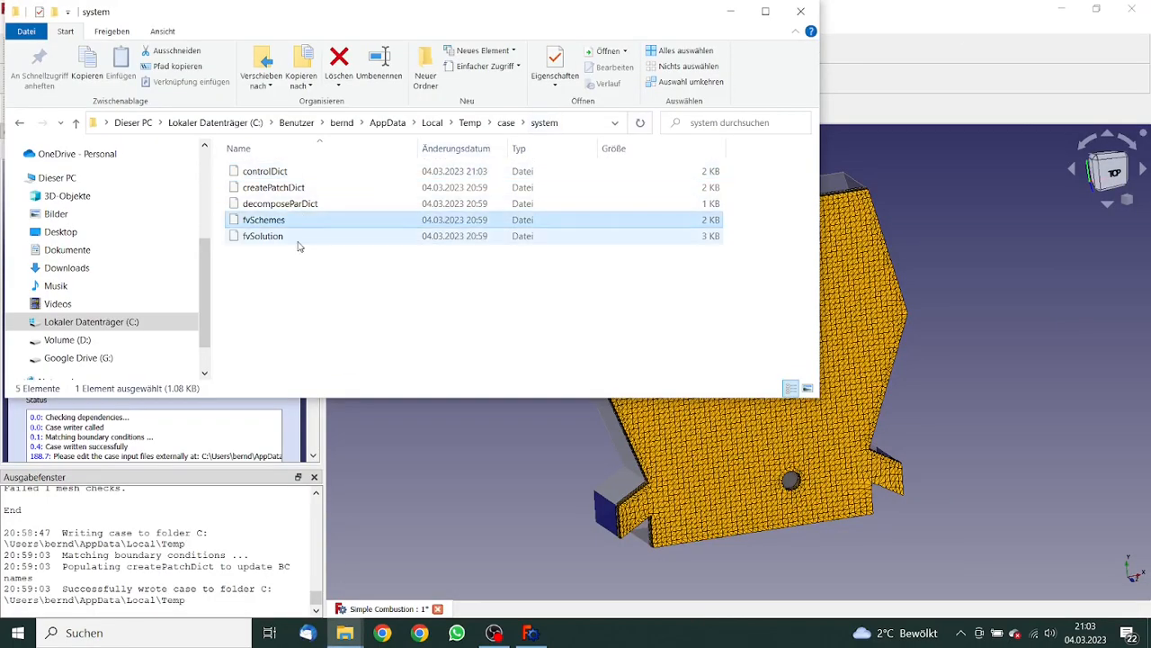
{"action": "left_click", "coordinate": [301, 237], "text": "shift"}
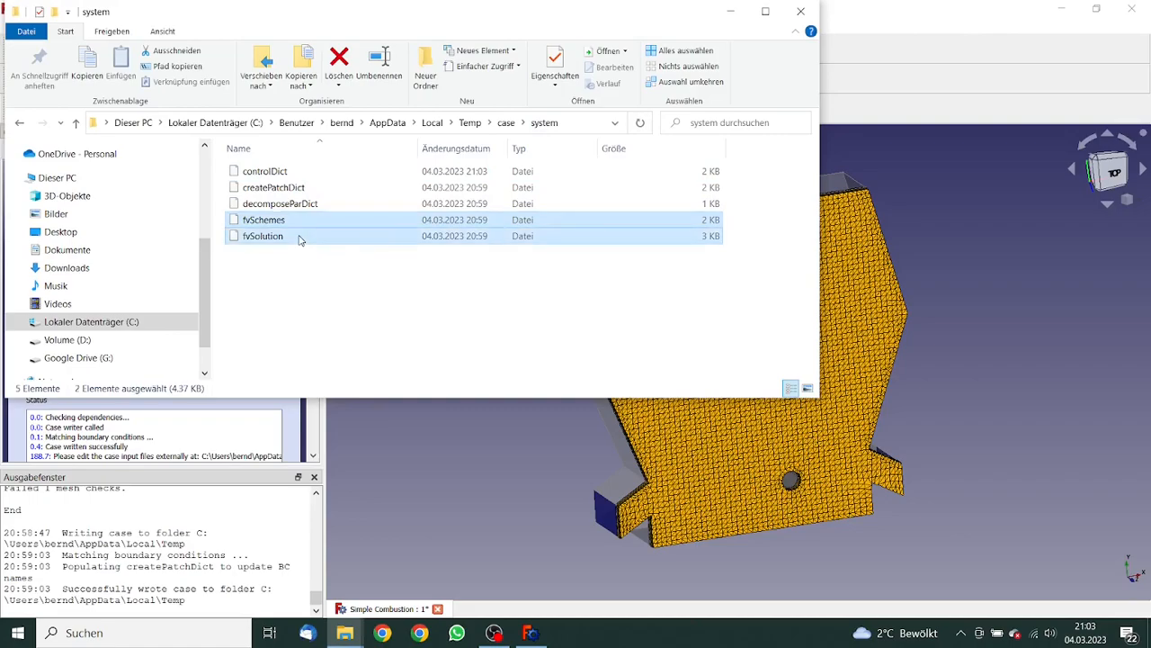
{"action": "key", "text": "Delete"}
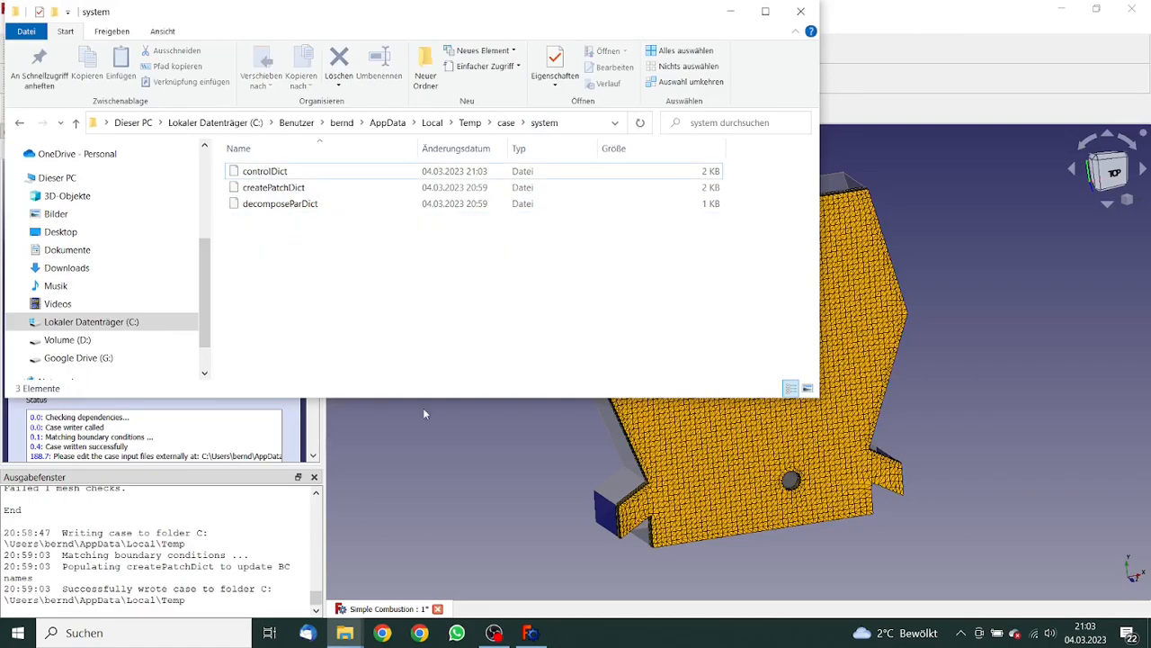
Copy fvSchemes and fvSolution from the Tutorial's system folder into the case's system folder
{"action": "mouse_move", "coordinate": [345, 632]}
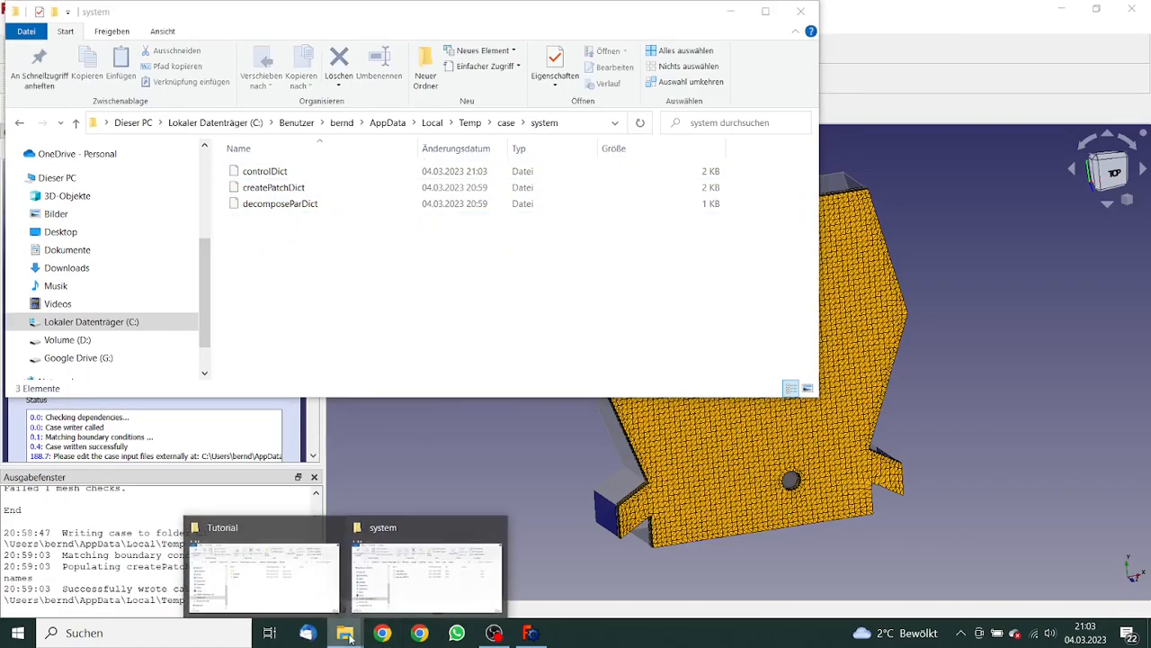
{"action": "left_click", "coordinate": [277, 581]}
{"action": "double_click", "coordinate": [627, 252]}
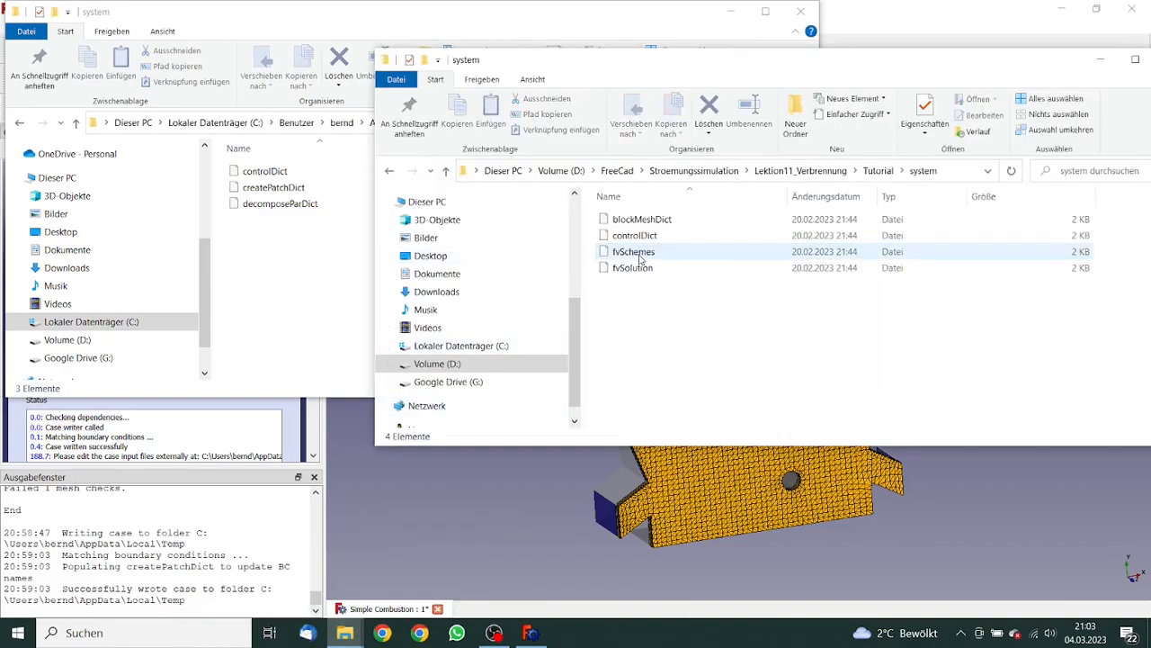
{"action": "left_click", "coordinate": [635, 252]}
{"action": "left_click", "coordinate": [634, 267], "text": "shift"}
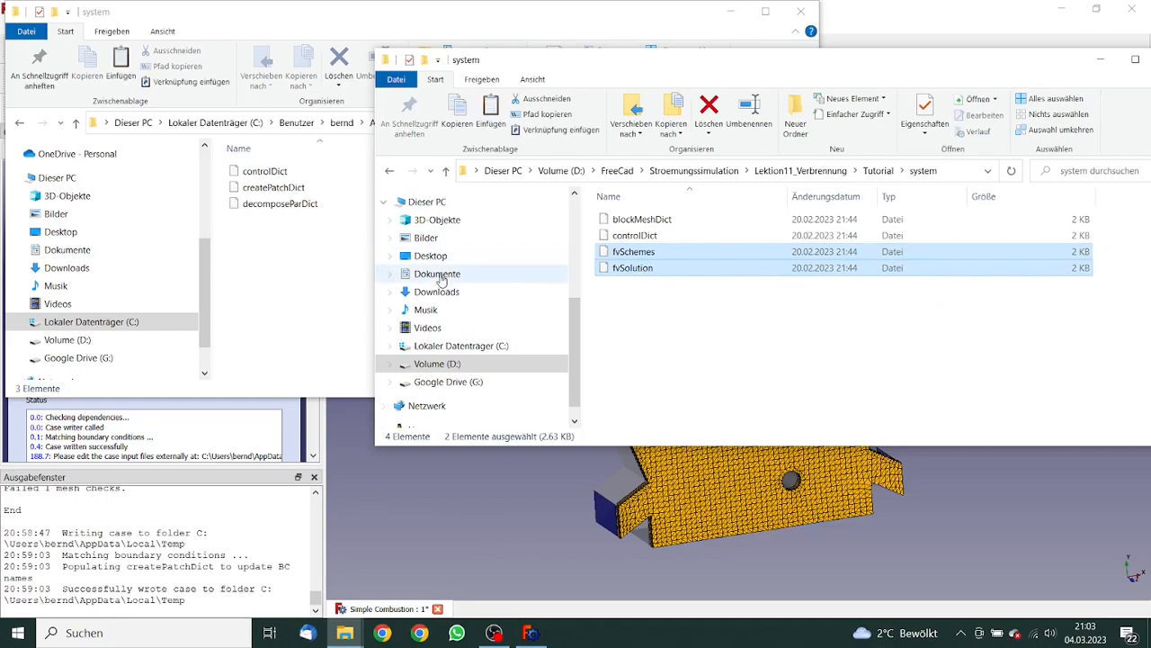
{"action": "left_click", "coordinate": [322, 272]}
{"action": "key", "text": "ctrl+v"}
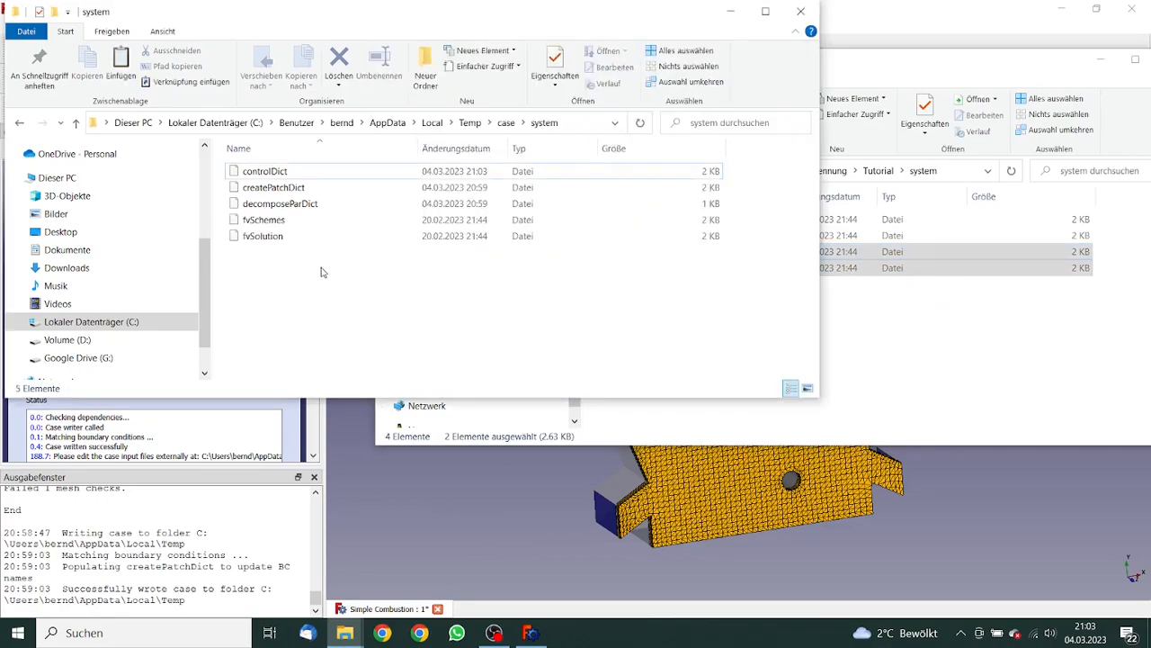
Delete the transportProperties and turbulenceProperties files from the case's constant folder, keeping polyMesh
{"action": "left_click", "coordinate": [888, 81]}
{"action": "left_click", "coordinate": [877, 171]}
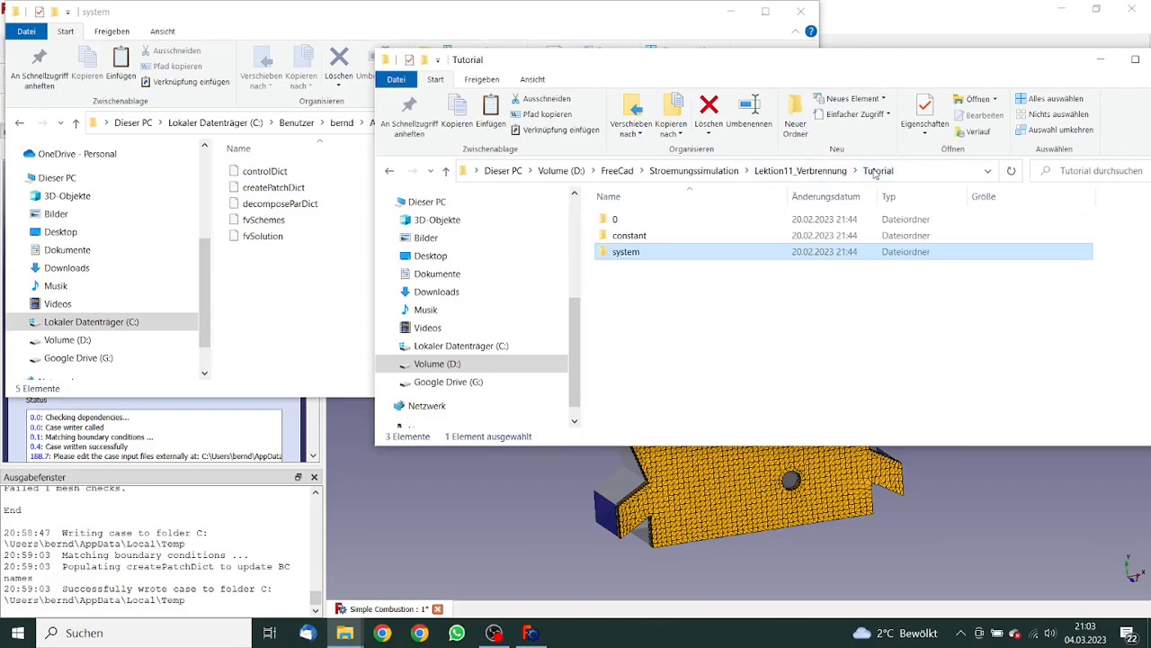
{"action": "left_click", "coordinate": [378, 27]}
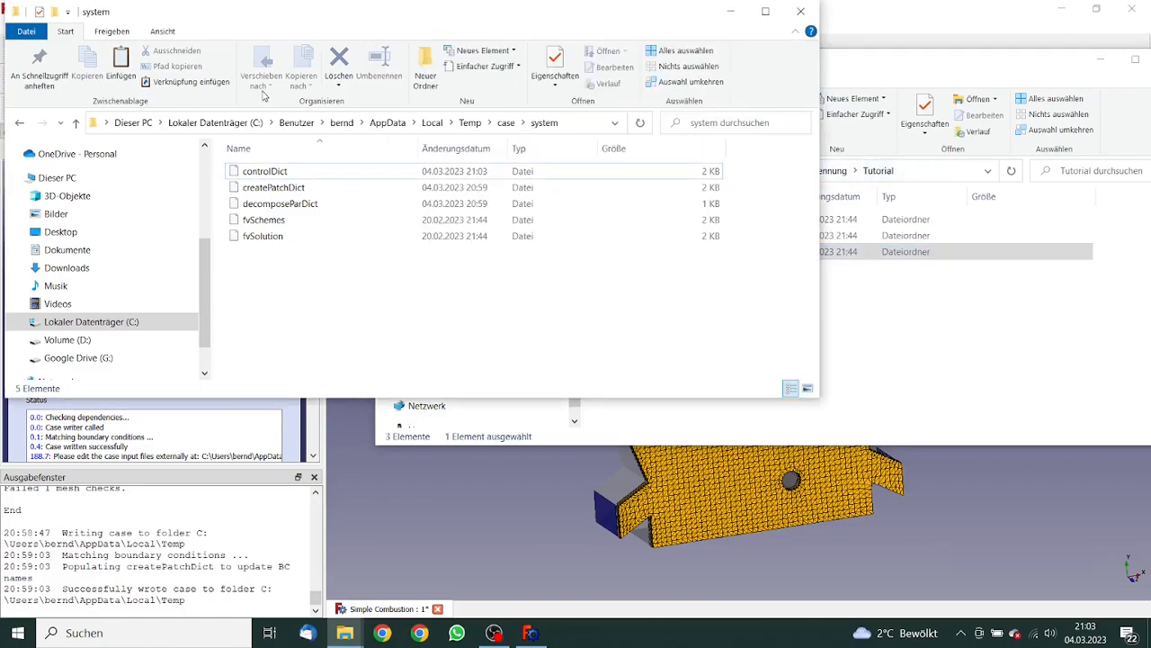
{"action": "left_click", "coordinate": [505, 122]}
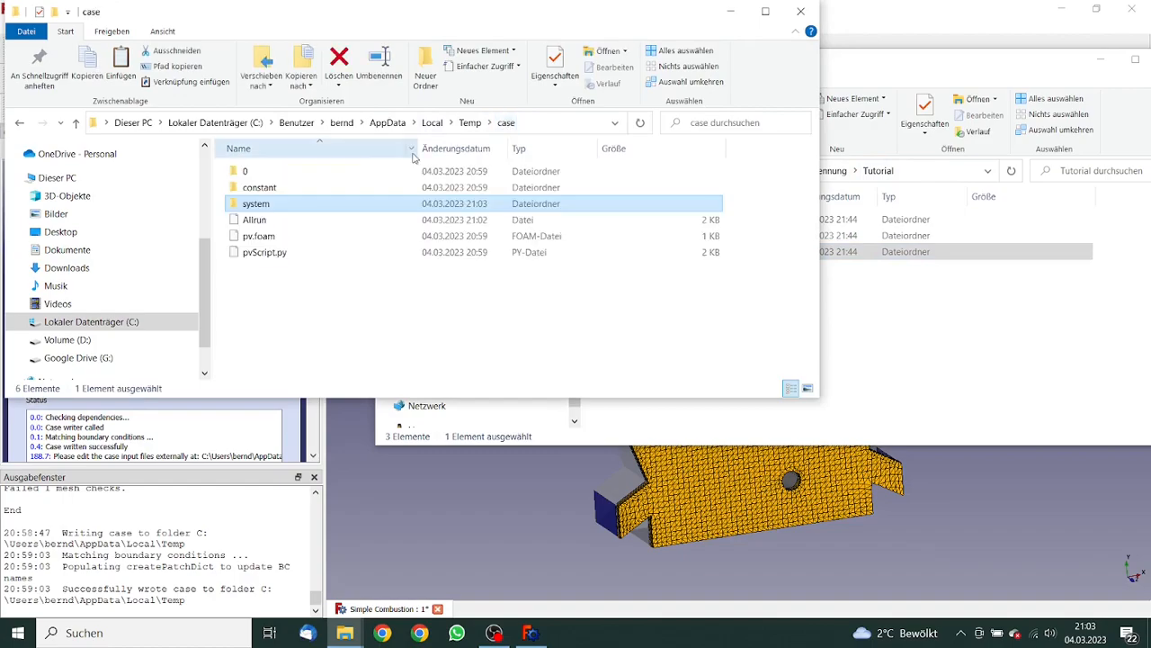
{"action": "double_click", "coordinate": [297, 188]}
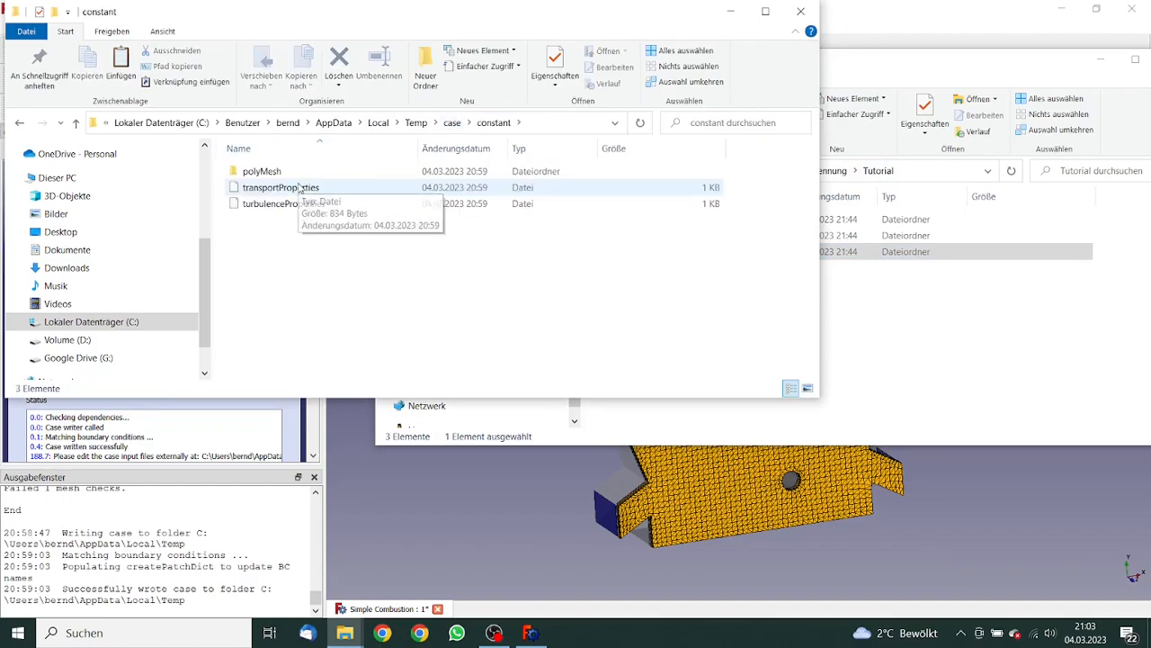
{"action": "left_click", "coordinate": [300, 187]}
{"action": "left_click", "coordinate": [302, 204], "text": "shift"}
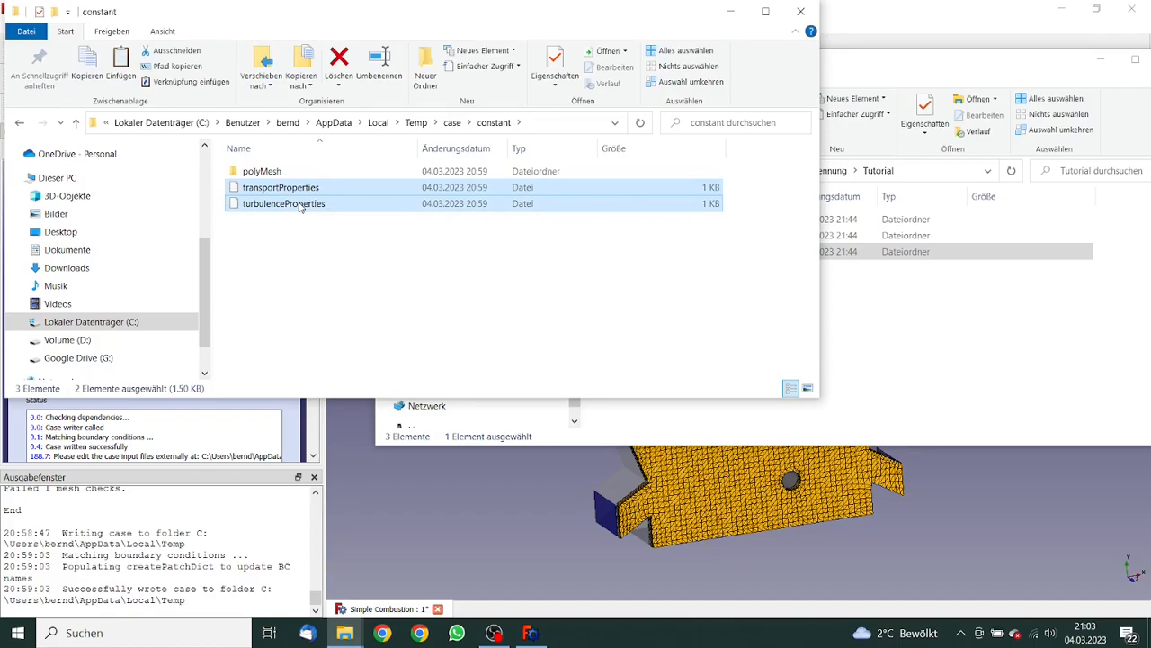
{"action": "key", "text": "Delete"}
Copy all files of the Tutorial's constant folder, from chemistryProperties to turbulenceProperties, into the case's constant folder
{"action": "left_click", "coordinate": [916, 75]}
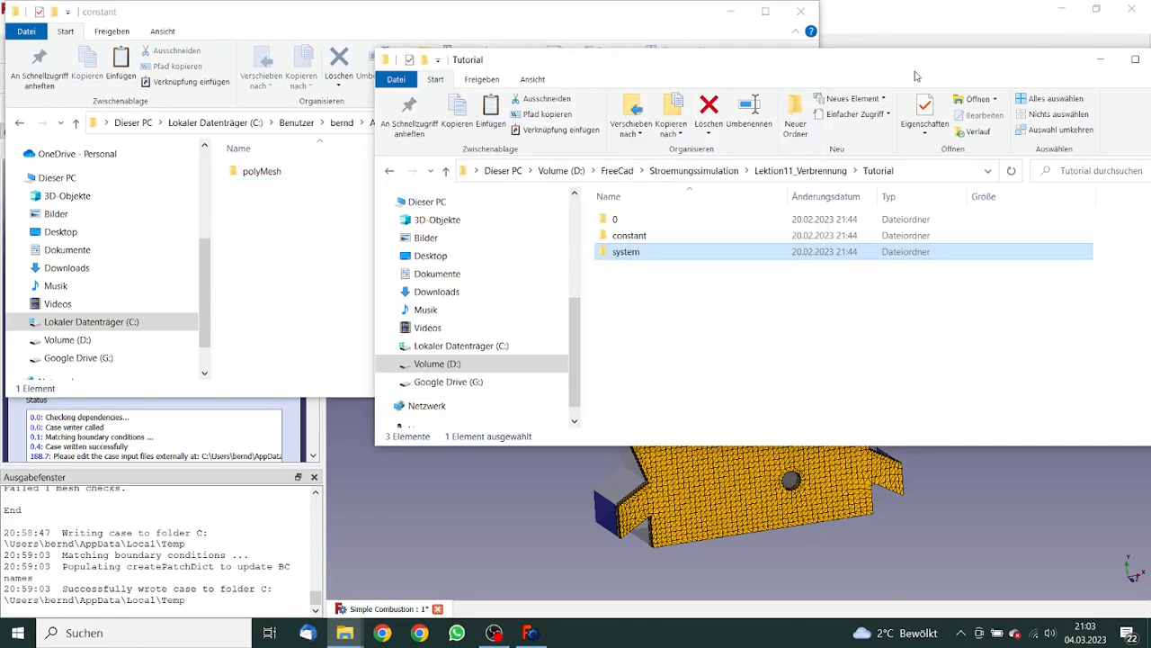
{"action": "left_click", "coordinate": [814, 171]}
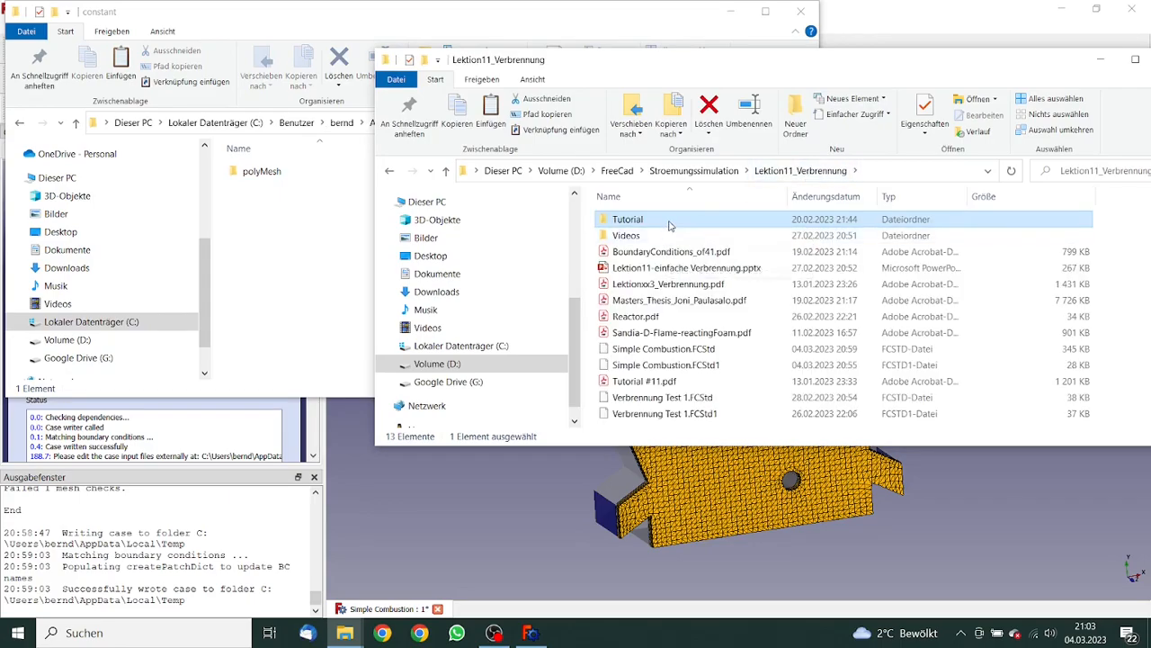
{"action": "double_click", "coordinate": [668, 223]}
{"action": "double_click", "coordinate": [666, 237]}
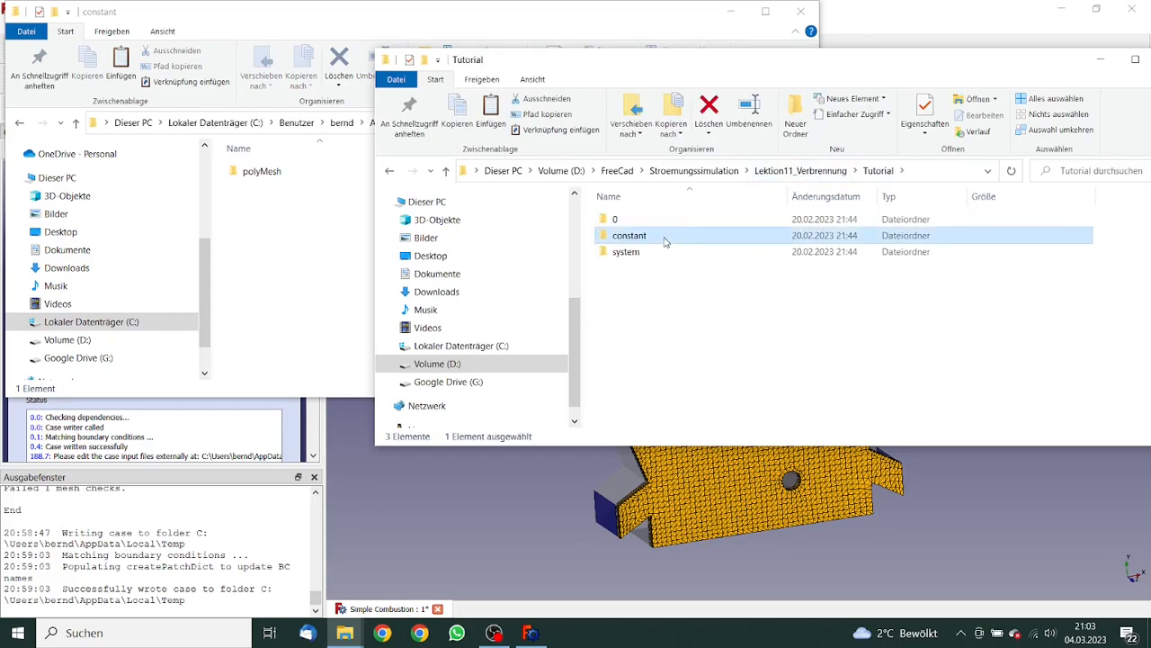
{"action": "left_click", "coordinate": [651, 220]}
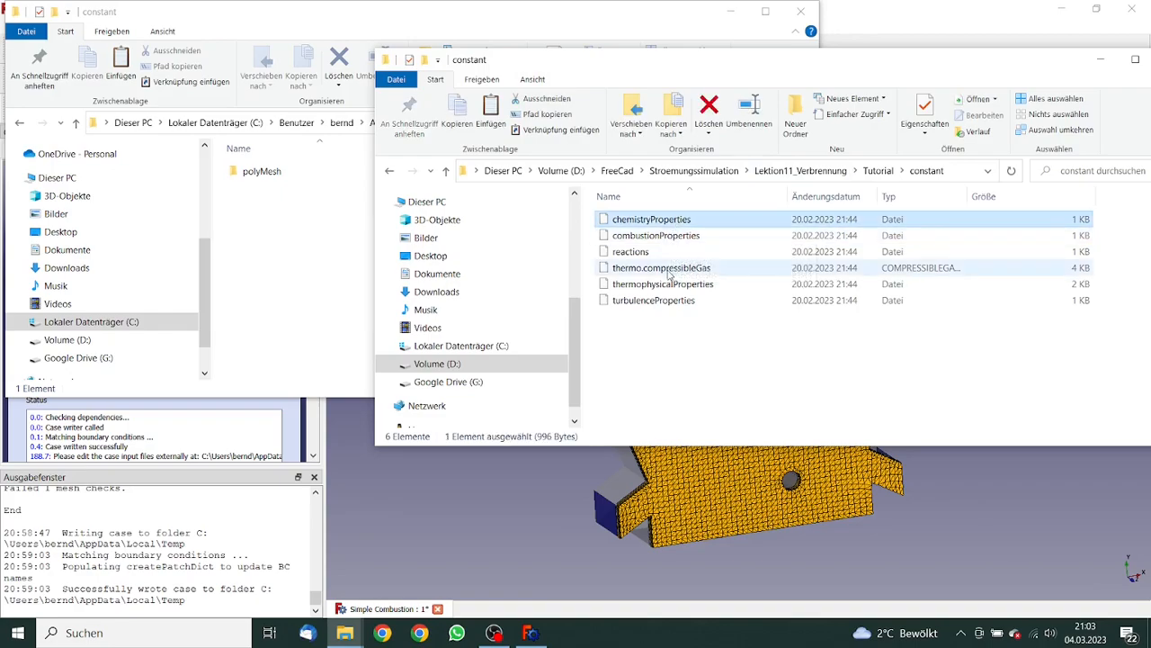
{"action": "left_click", "coordinate": [671, 300], "text": "shift"}
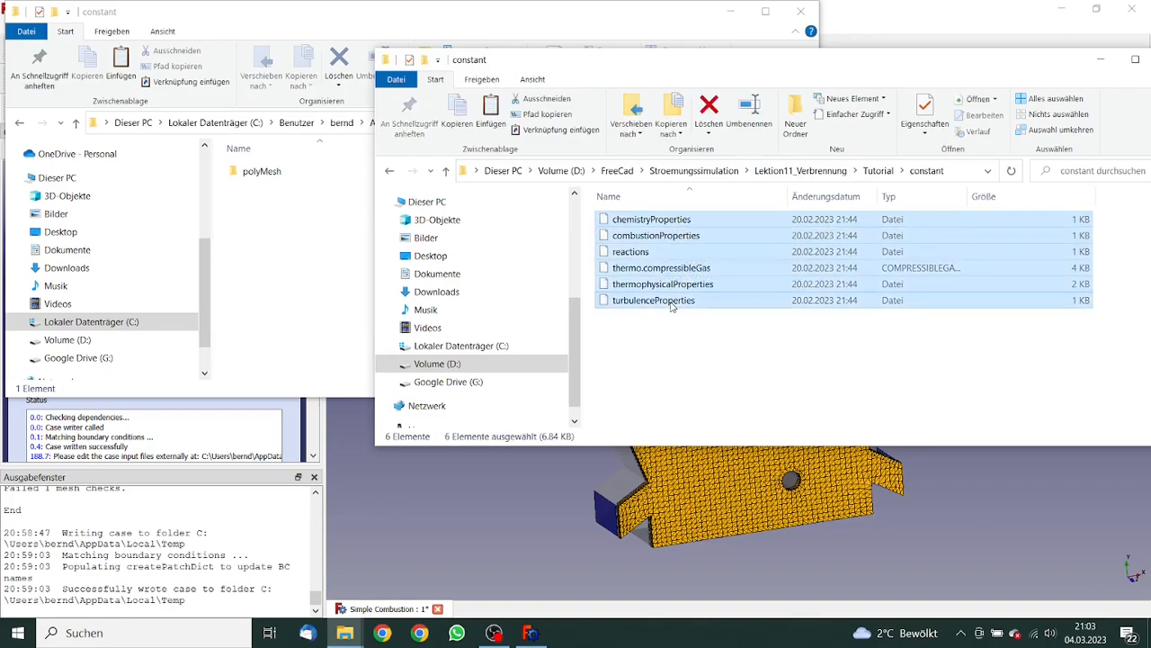
{"action": "left_click", "coordinate": [279, 267]}
{"action": "key", "text": "ctrl+v"}
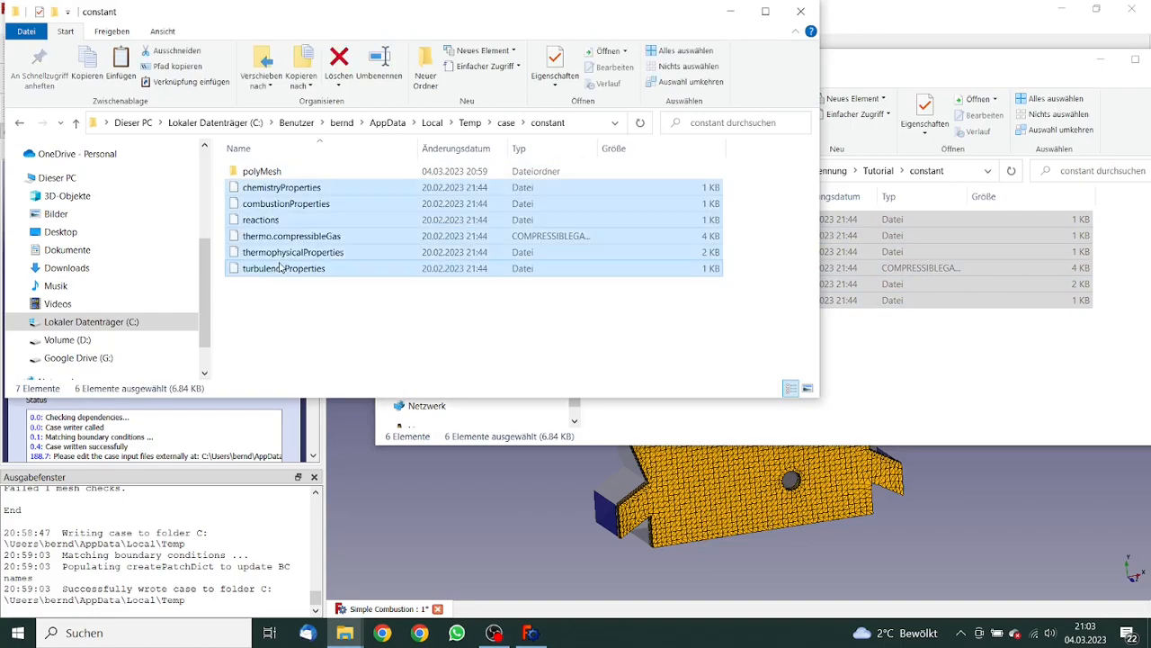
Open the 0 folder of the case and the 0 folder of the Tutorial in their two File Explorer windows
{"action": "left_click", "coordinate": [452, 122]}
{"action": "left_click", "coordinate": [939, 70]}
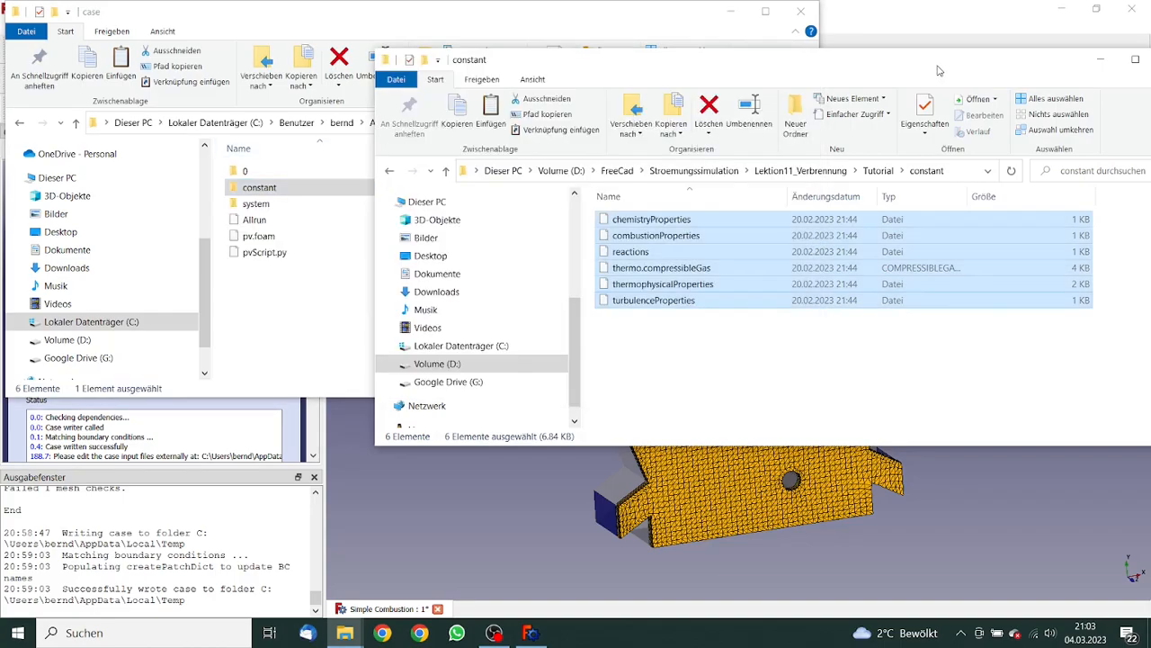
{"action": "left_click", "coordinate": [878, 171]}
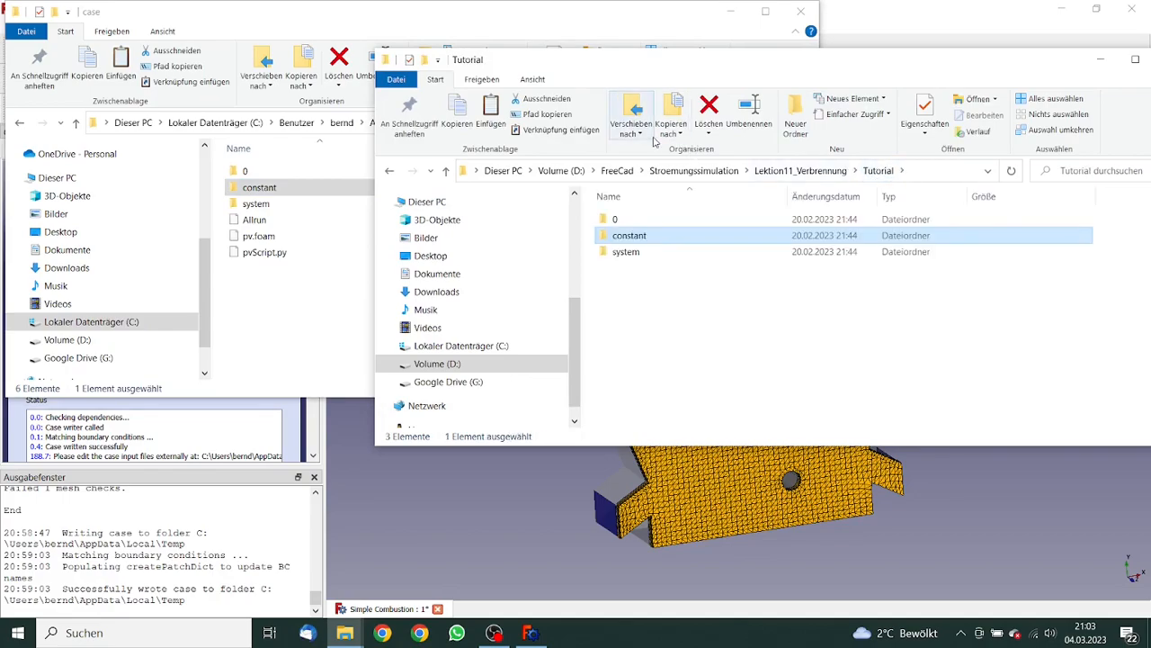
{"action": "left_click", "coordinate": [626, 22]}
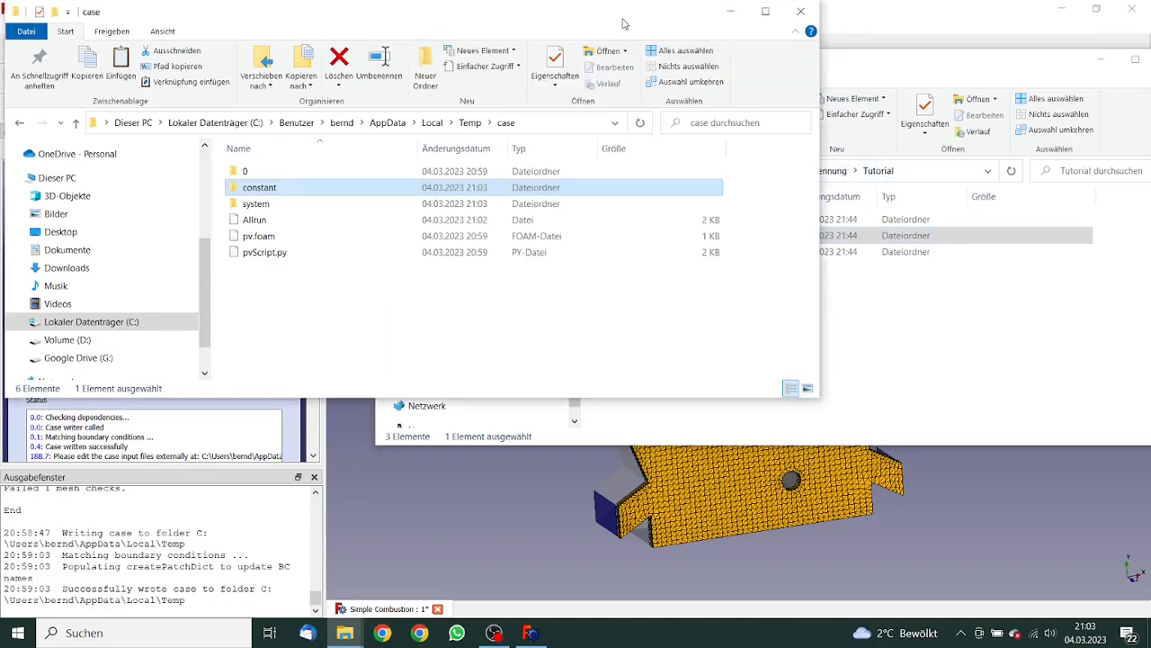
{"action": "left_click", "coordinate": [284, 173]}
{"action": "double_click", "coordinate": [284, 172]}
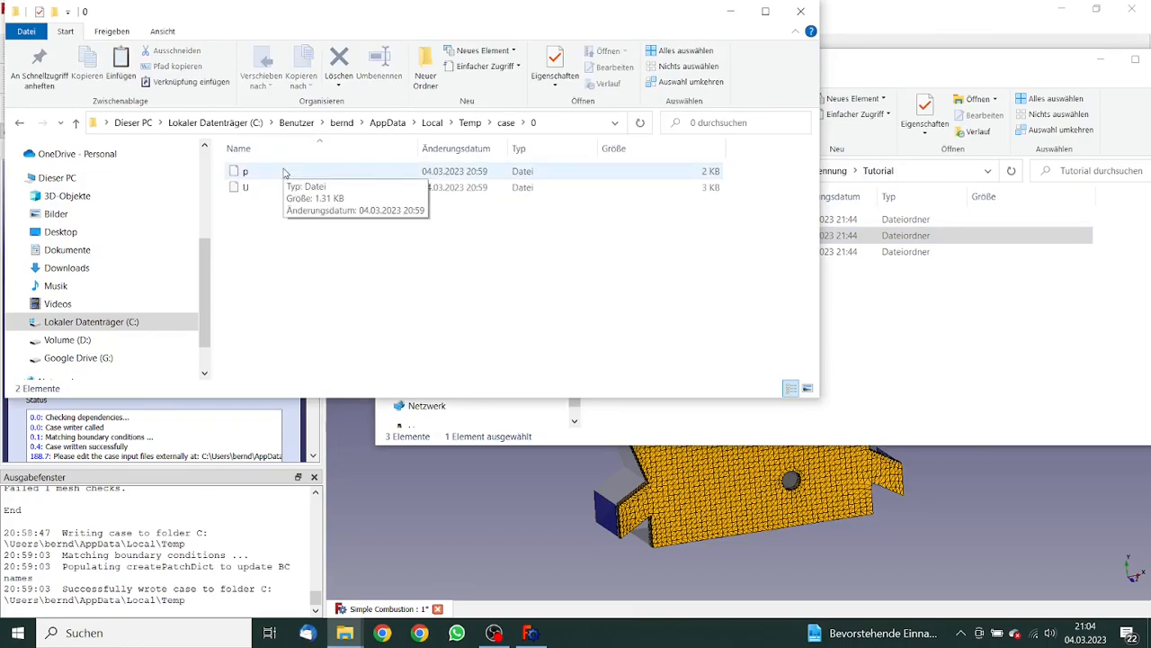
{"action": "left_click", "coordinate": [958, 80]}
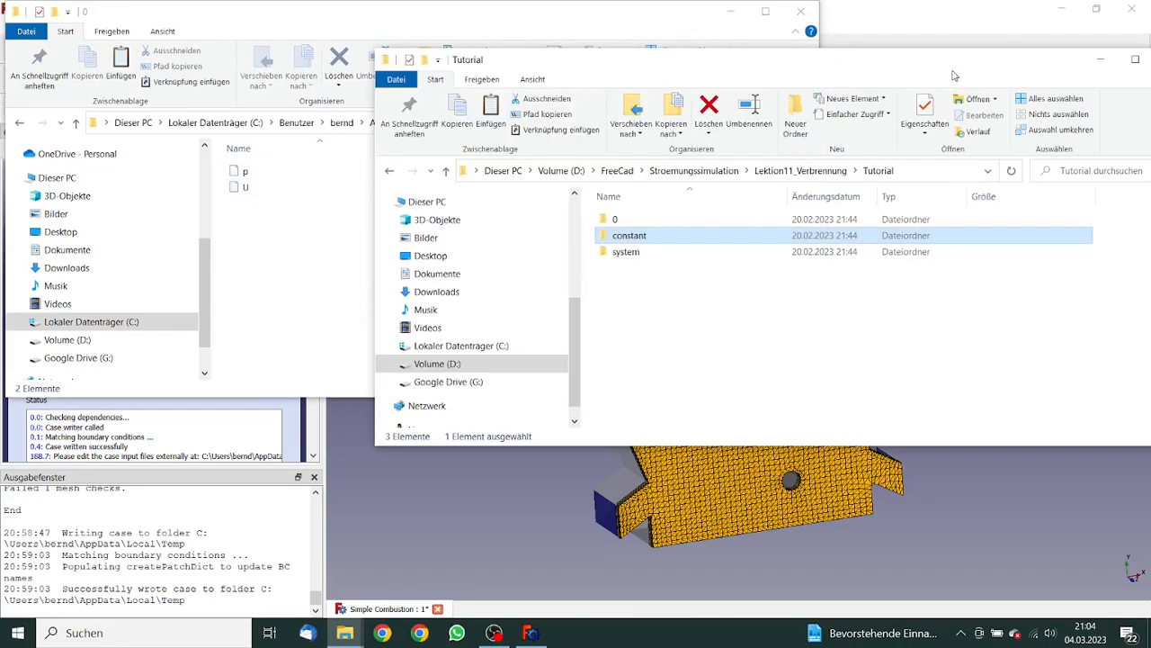
{"action": "double_click", "coordinate": [694, 220]}
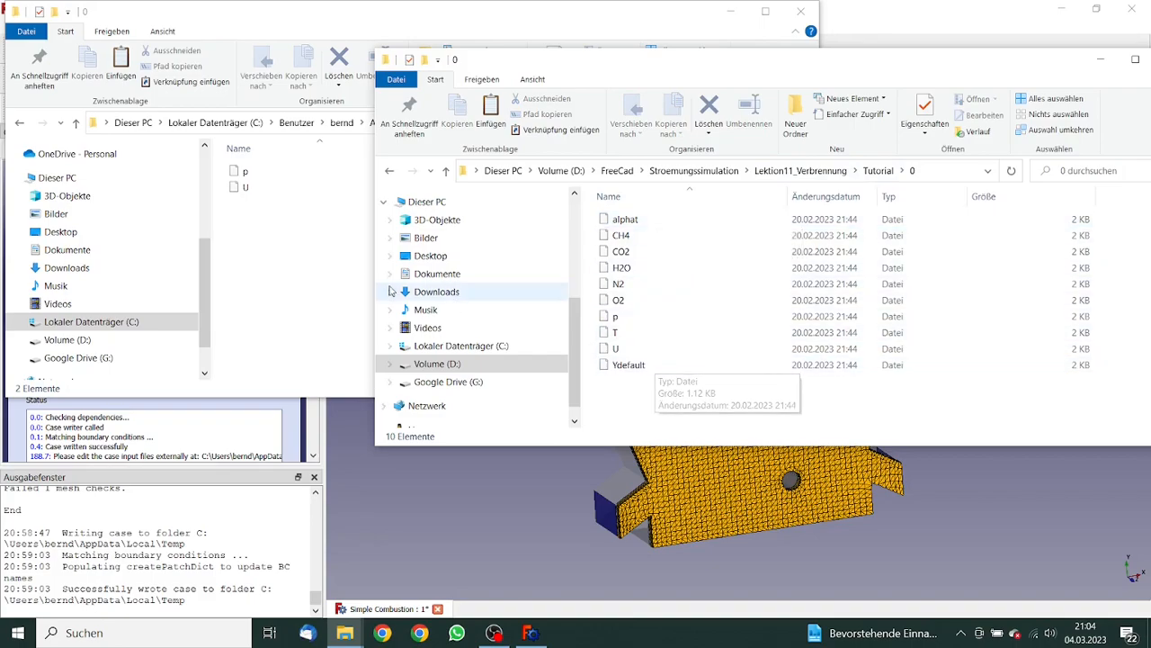
Copy alphat, CH4, CO2, H2O, N2, O2, T and Ydefault from the Tutorial's 0 folder into the case's 0 folder
{"action": "left_click", "coordinate": [642, 366]}
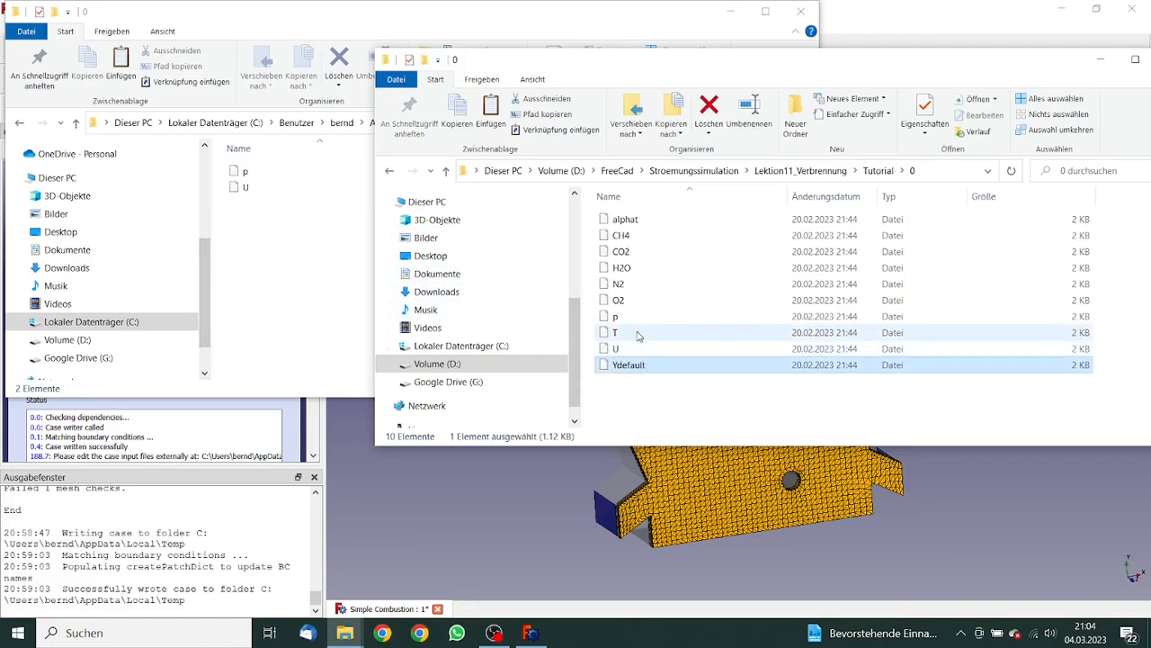
{"action": "left_click", "coordinate": [639, 333], "text": "ctrl"}
{"action": "left_click", "coordinate": [640, 302], "text": "ctrl"}
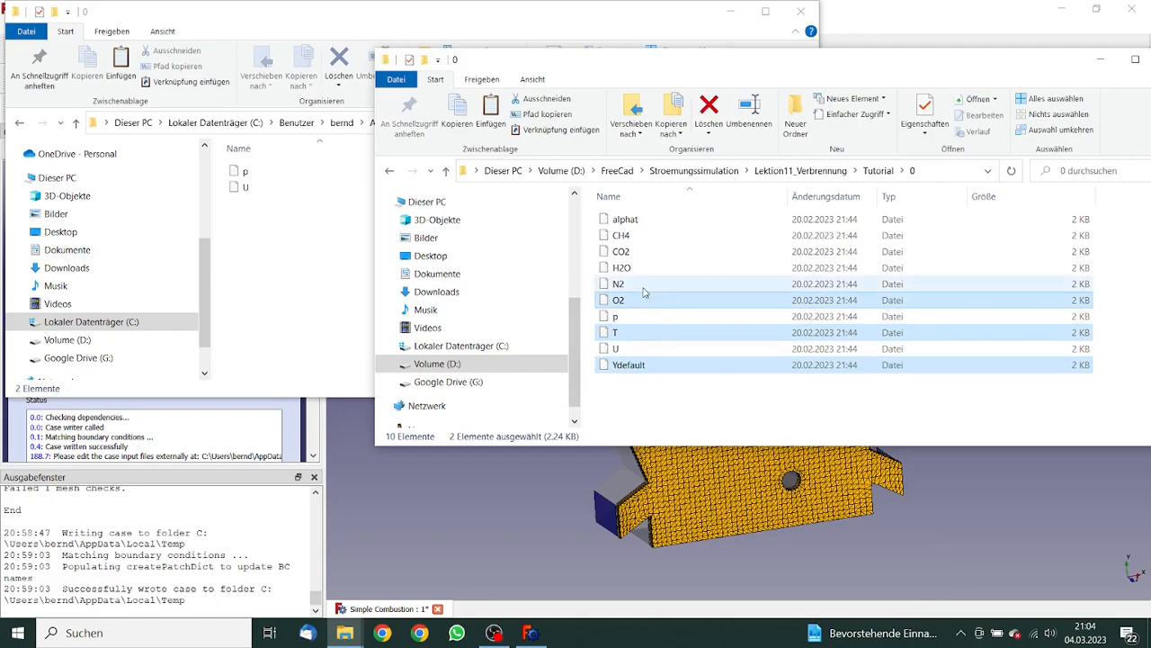
{"action": "left_click", "coordinate": [642, 285], "text": "ctrl"}
{"action": "left_click", "coordinate": [644, 268], "text": "ctrl"}
{"action": "left_click", "coordinate": [645, 251], "text": "ctrl"}
{"action": "left_click", "coordinate": [646, 237], "text": "ctrl"}
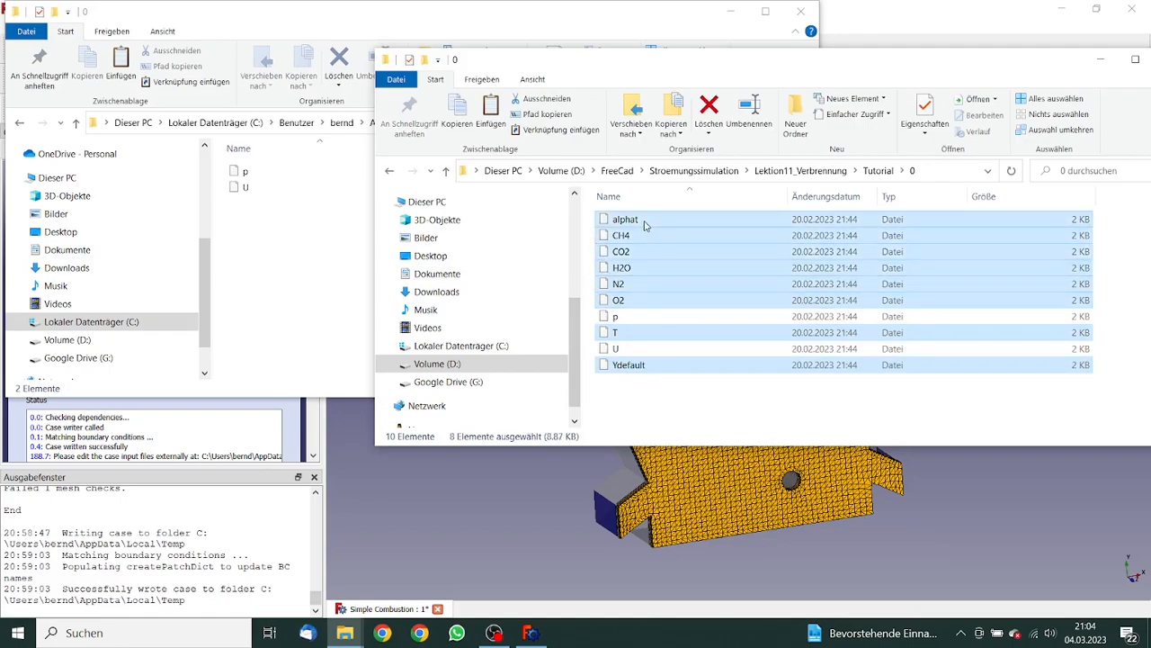
{"action": "left_click", "coordinate": [334, 236]}
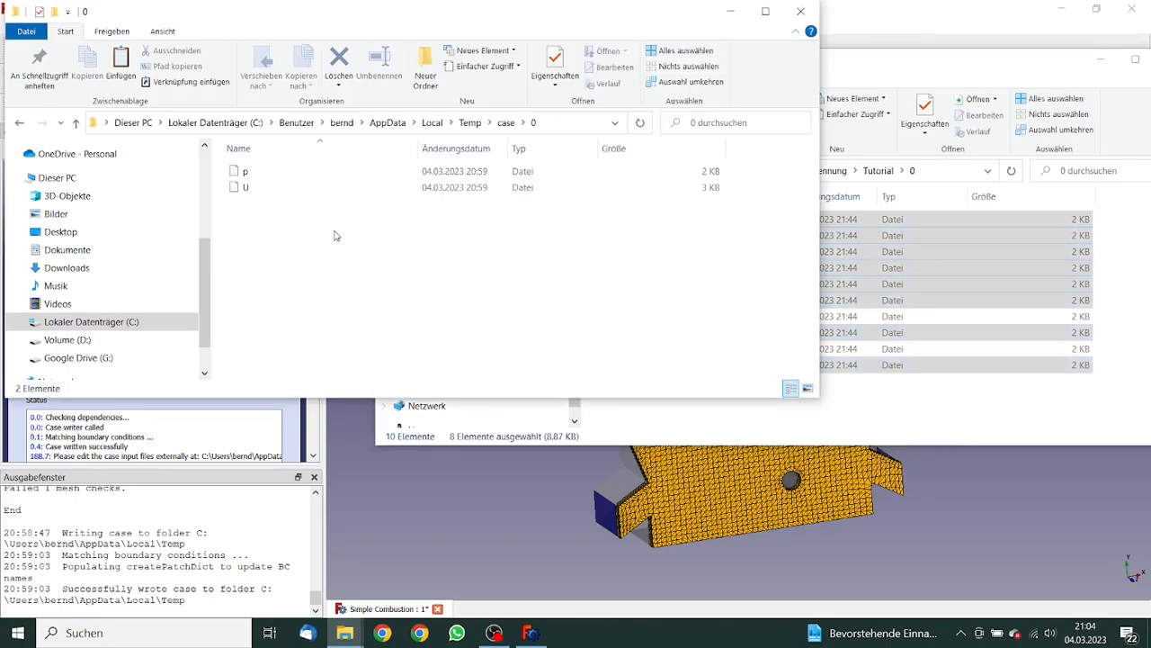
{"action": "key", "text": "ctrl+v"}
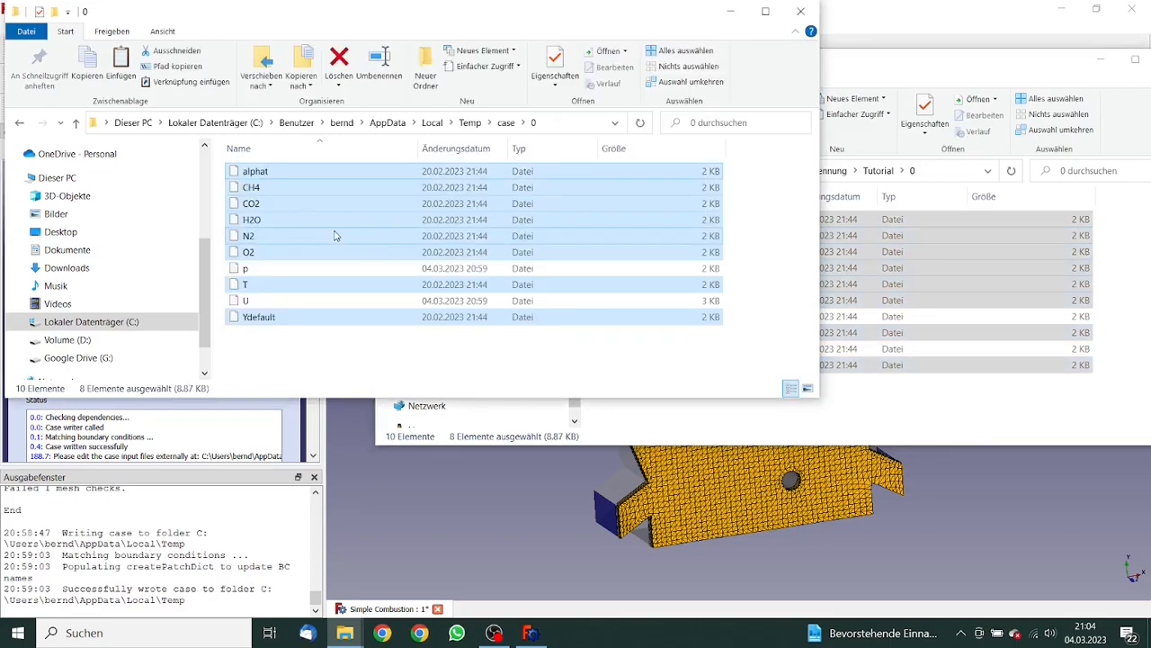
Open the p files from the 0 folders of the Tutorial and the case in Notepad++
{"action": "left_click", "coordinate": [973, 83]}
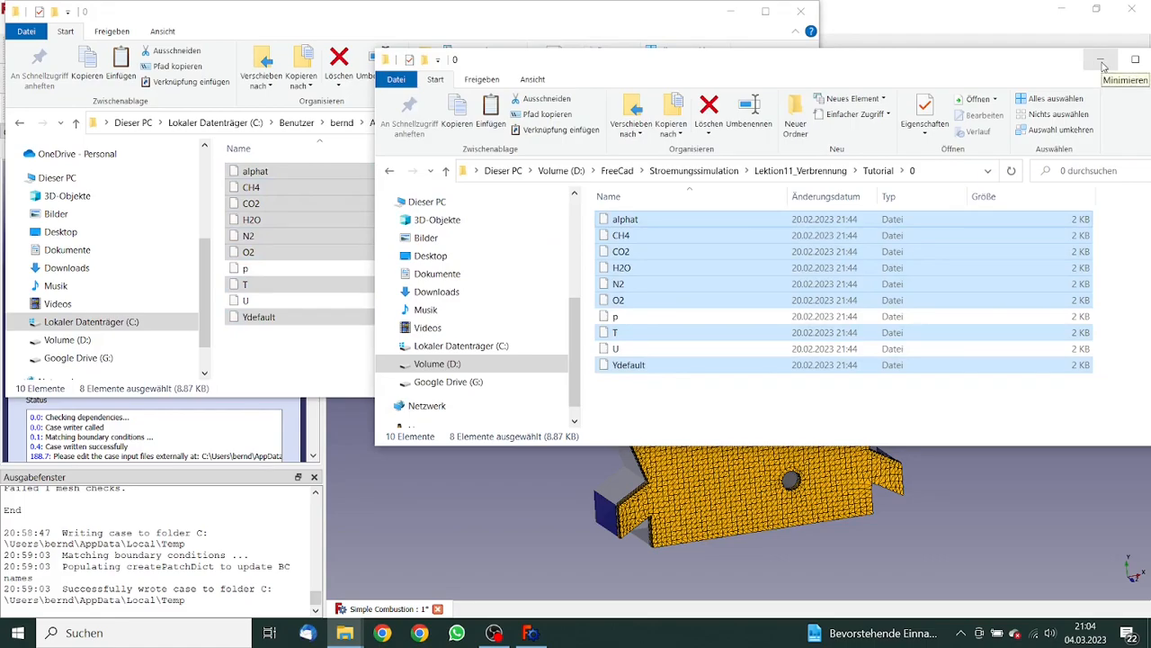
{"action": "left_click", "coordinate": [659, 321]}
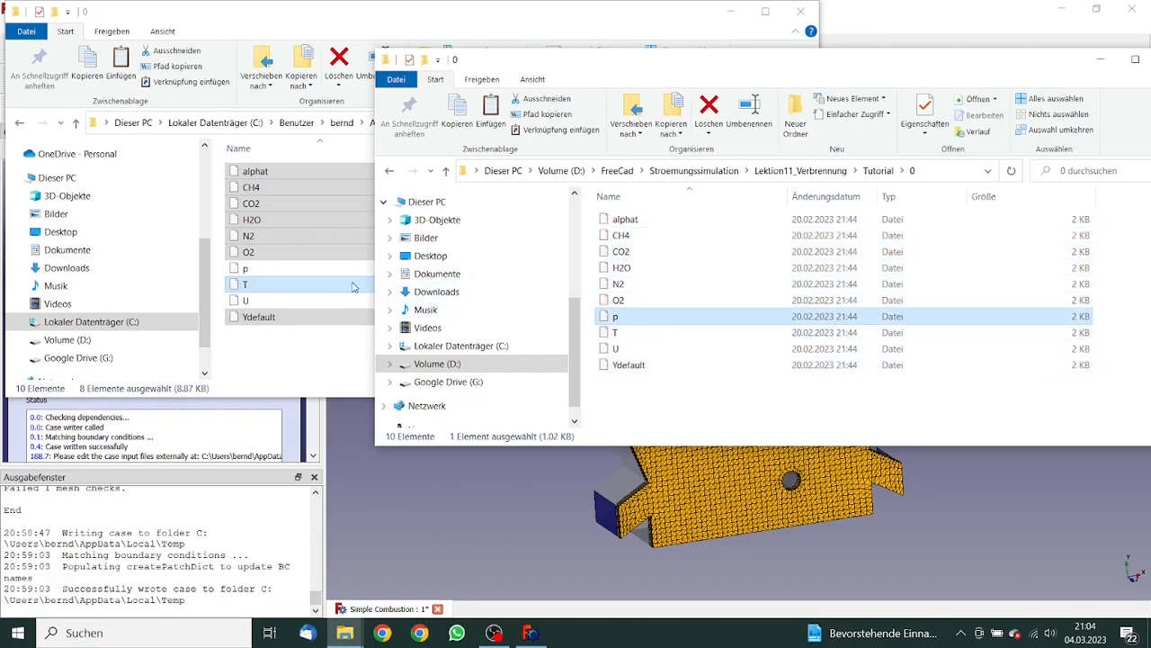
{"action": "left_click", "coordinate": [322, 272]}
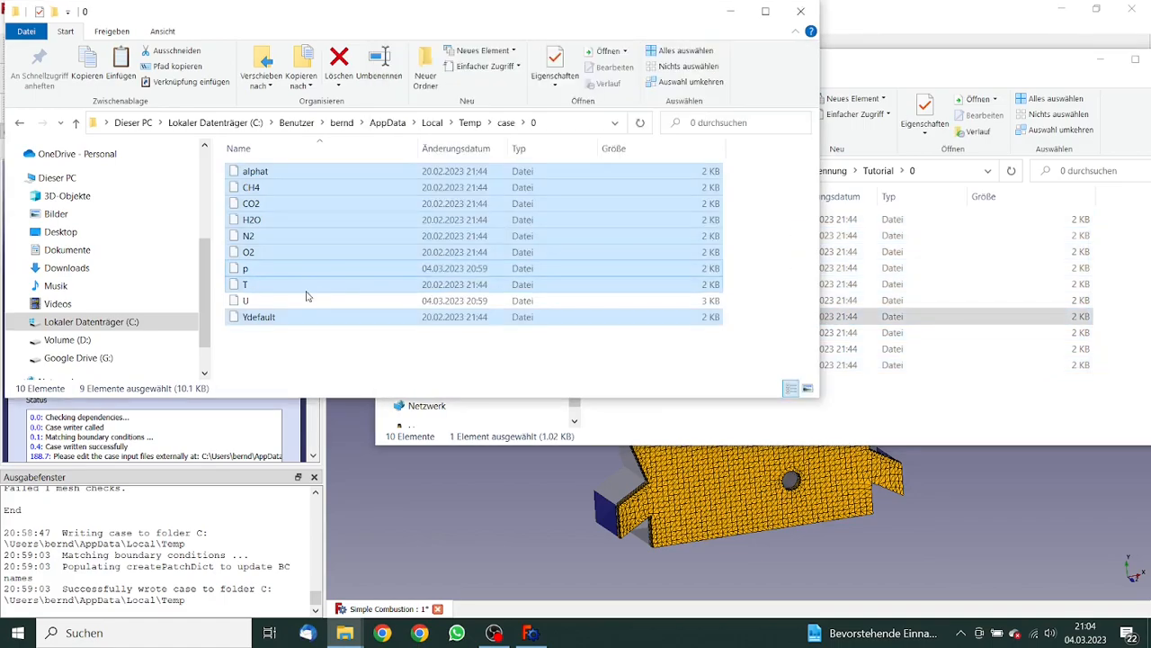
{"action": "left_click", "coordinate": [360, 300]}
{"action": "left_click", "coordinate": [378, 268]}
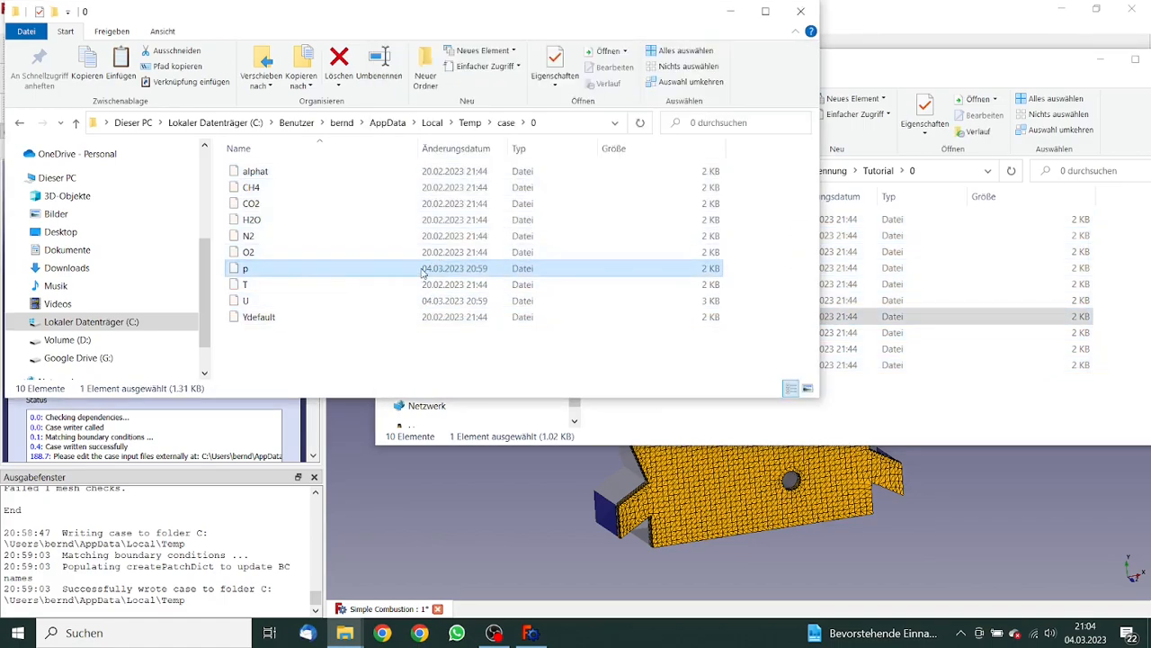
{"action": "left_click", "coordinate": [869, 76]}
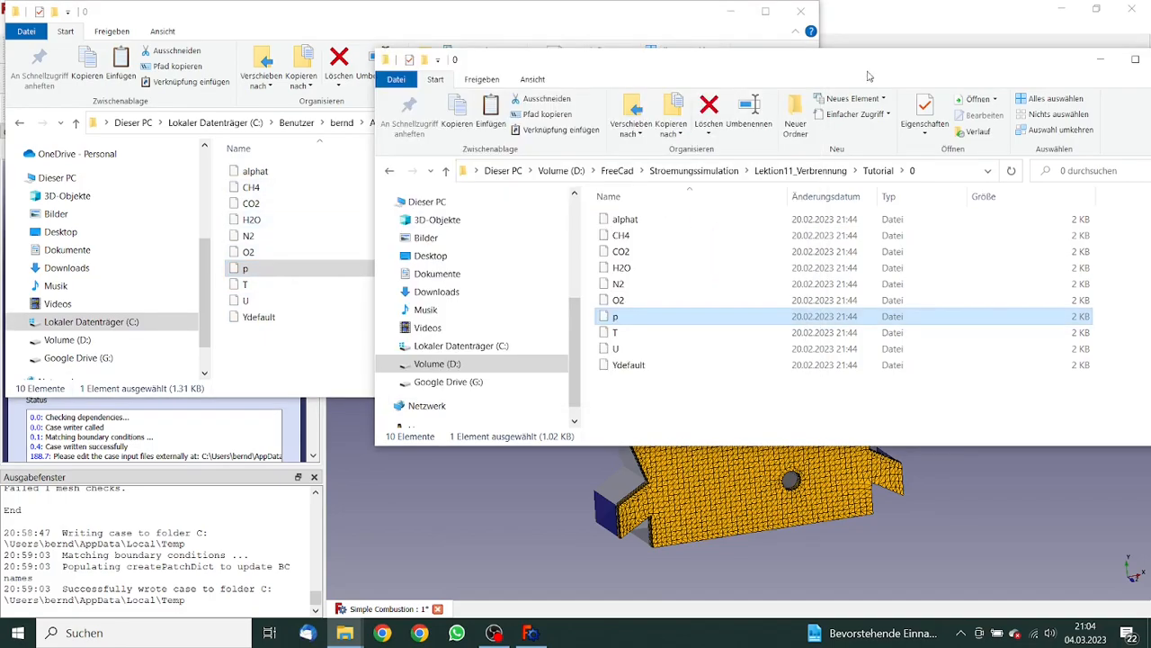
{"action": "right_click", "coordinate": [704, 324]}
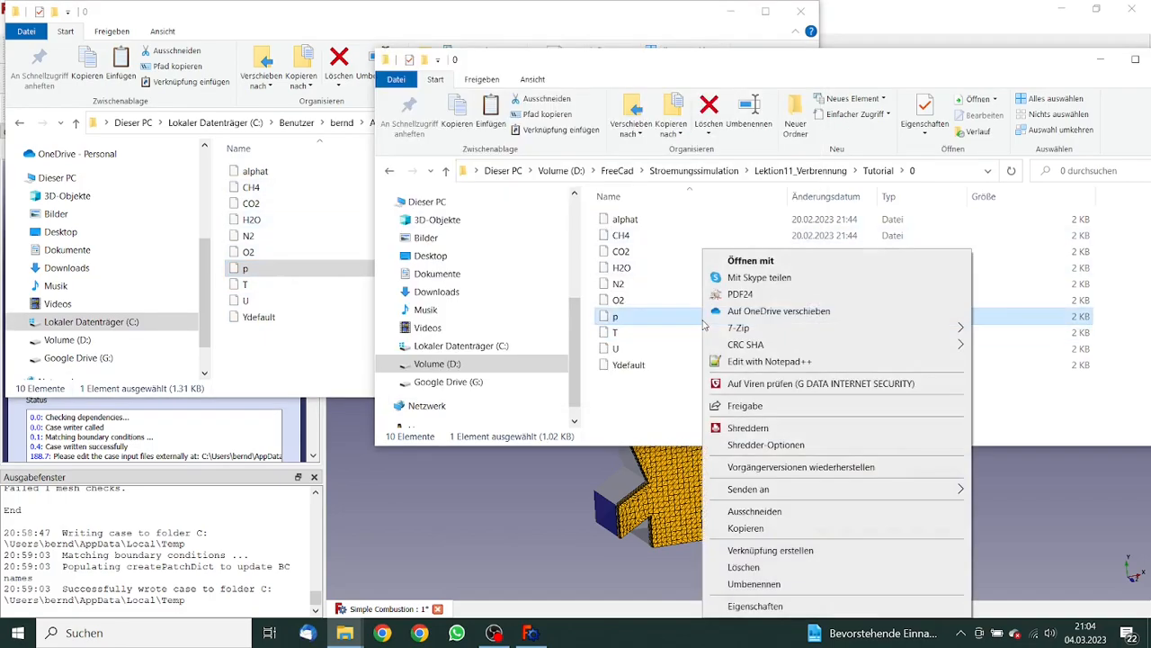
{"action": "left_click", "coordinate": [779, 369]}
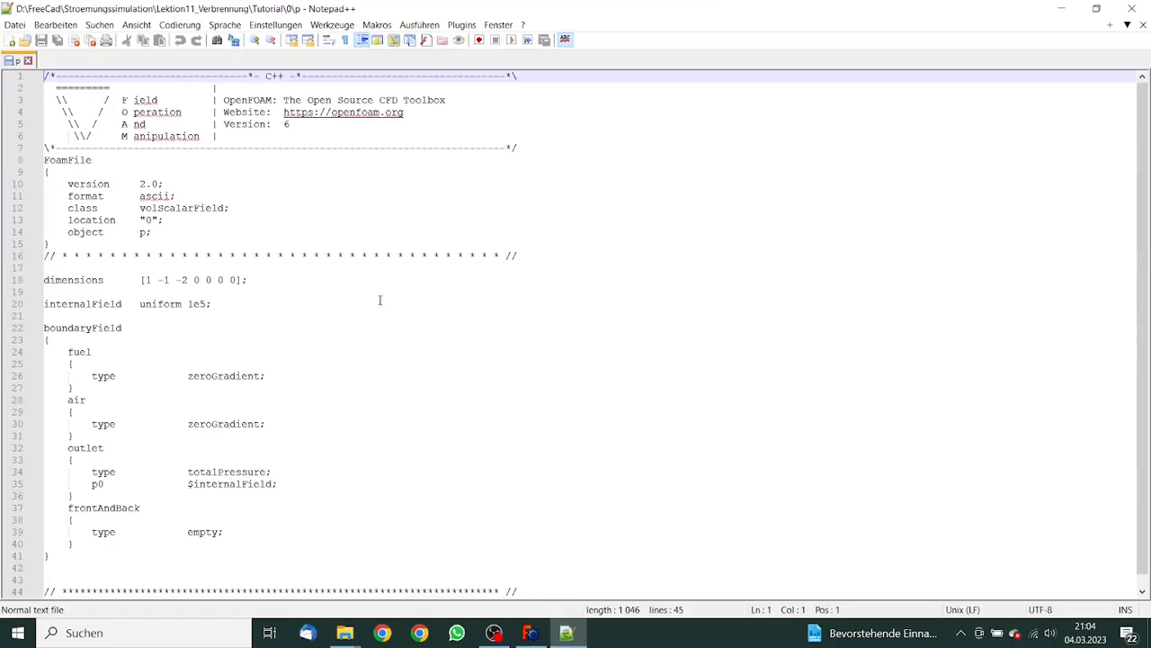
{"action": "key", "text": "alt+Tab"}
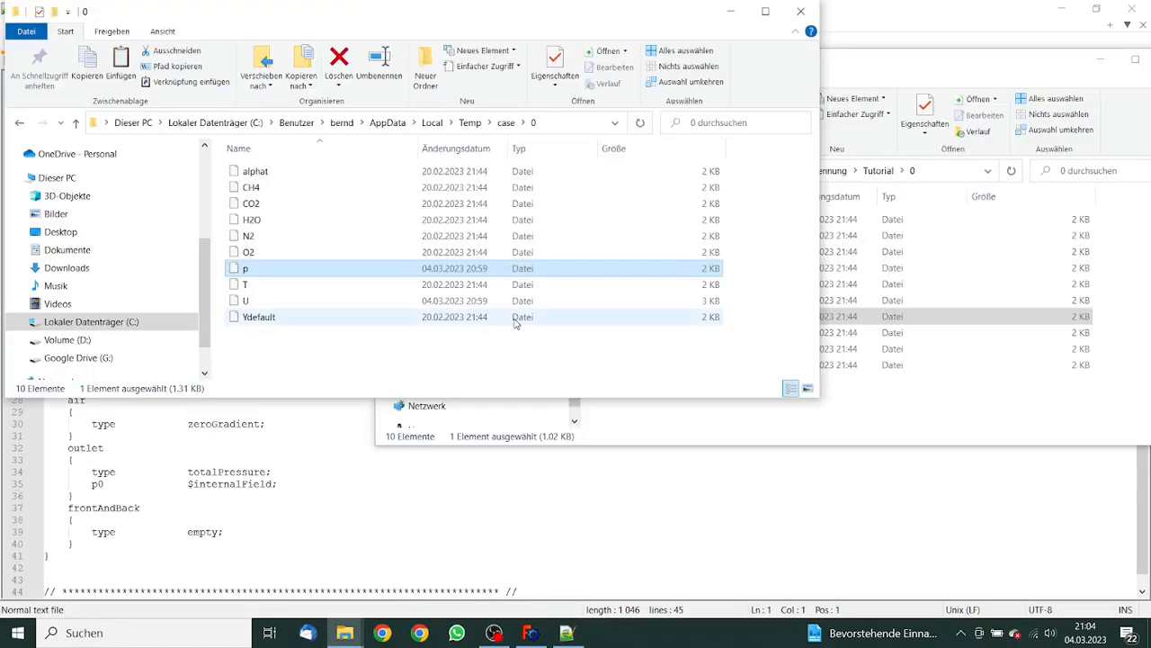
{"action": "right_click", "coordinate": [353, 272]}
{"action": "left_click", "coordinate": [396, 339]}
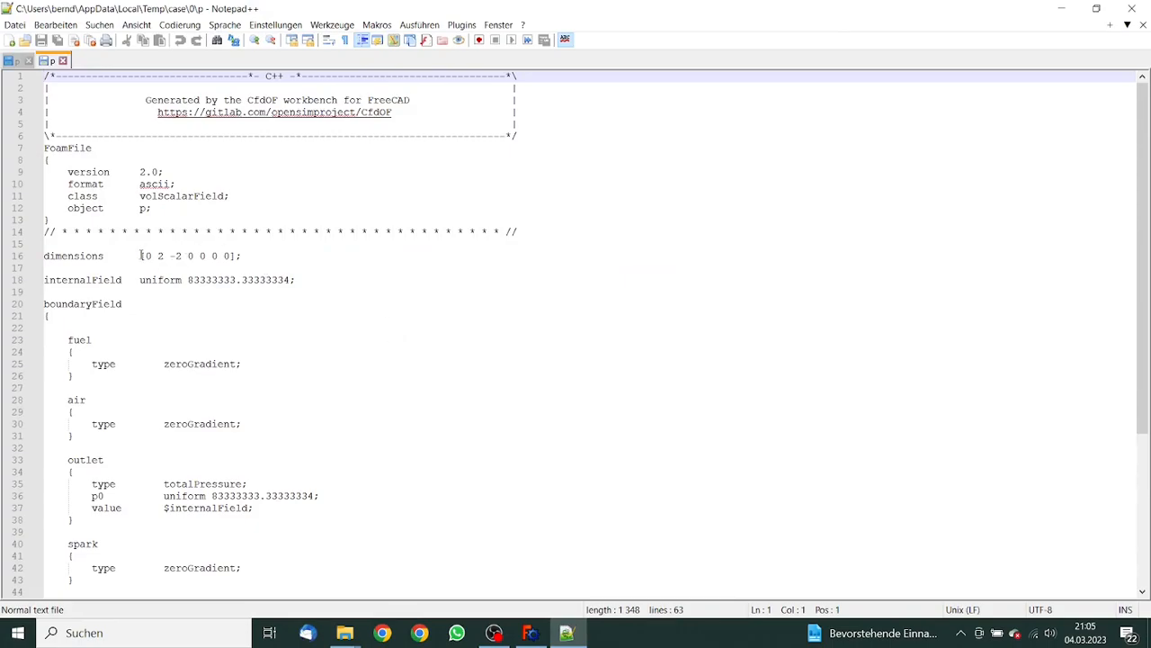
Replace the dimensions in the case's p file with [1 -1 -2 0 0 0 0] copied from the Tutorial's p file
{"action": "left_click", "coordinate": [17, 60]}
{"action": "left_click_drag", "start_coordinate": [141, 280], "coordinate": [246, 281]}
{"action": "key", "text": "ctrl+c"}
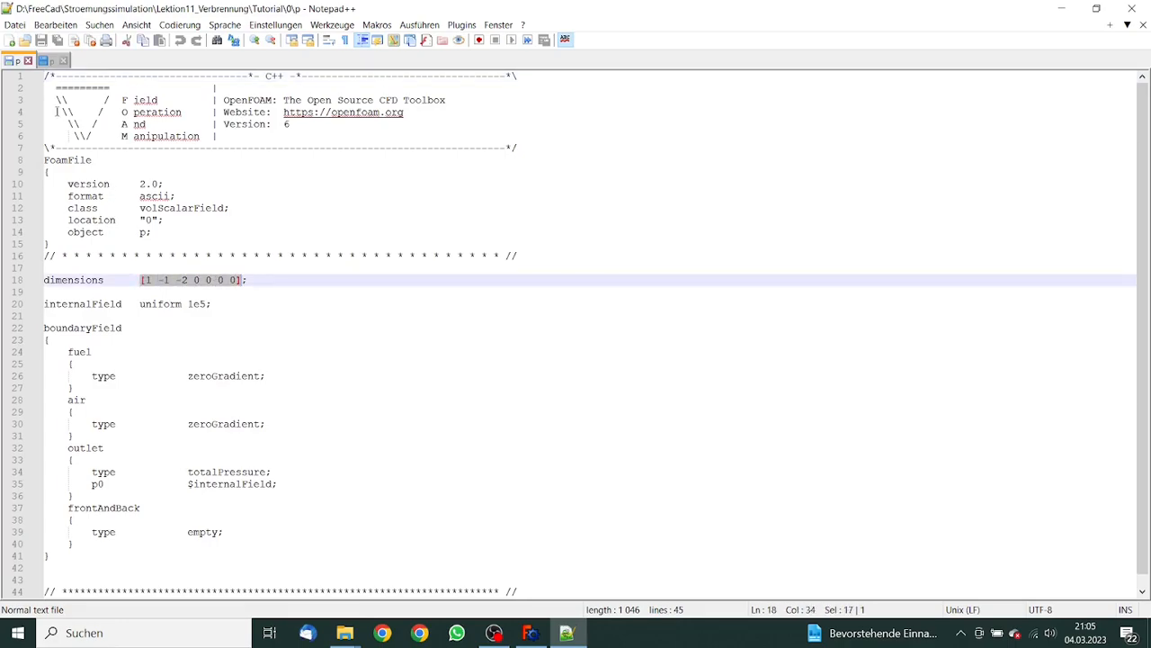
{"action": "left_click", "coordinate": [52, 60]}
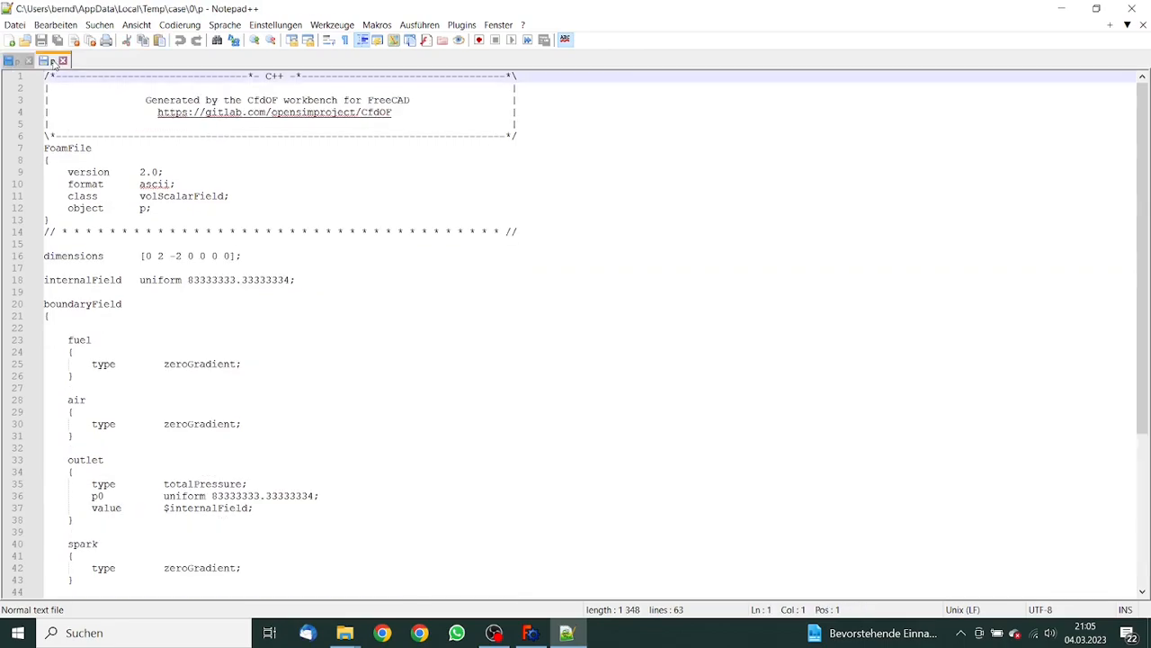
{"action": "left_click", "coordinate": [159, 258]}
{"action": "left_click_drag", "start_coordinate": [141, 257], "coordinate": [240, 256]}
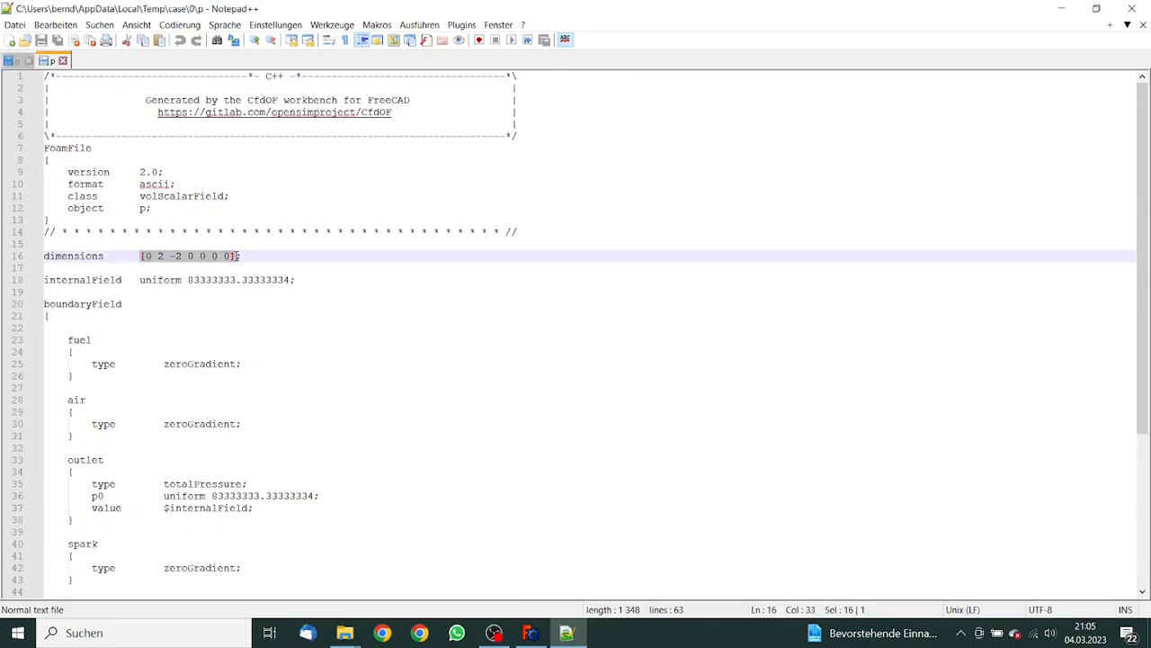
{"action": "key", "text": "ctrl+v"}
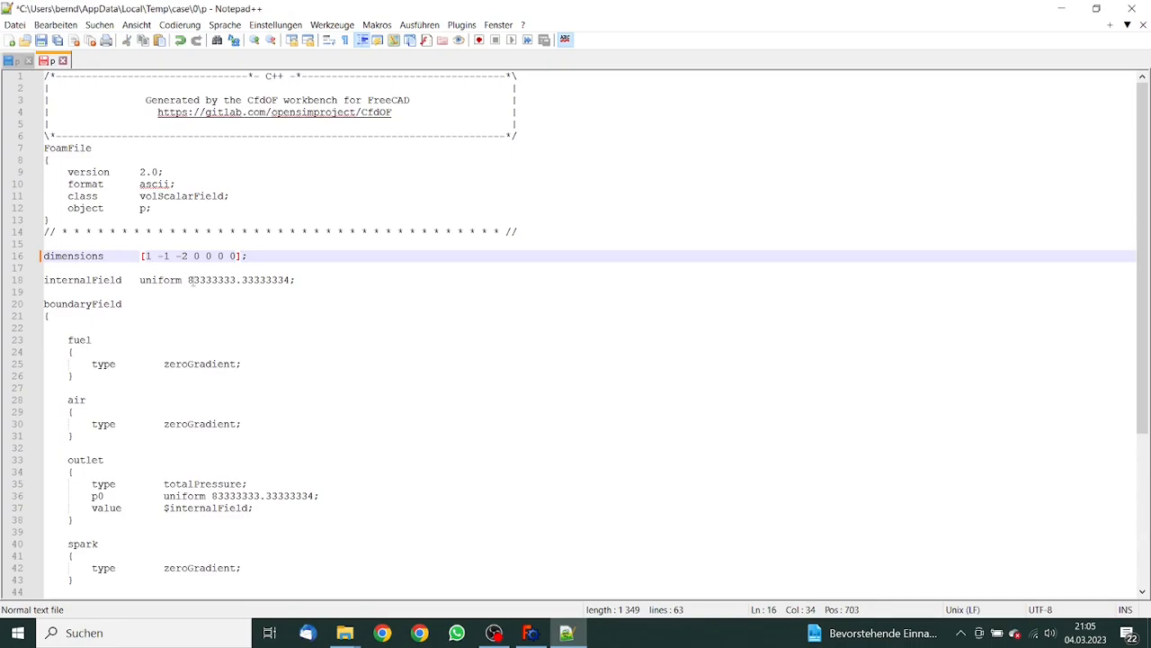
Set the internalField and the outlet's p0 in the case's p file to uniform 1e5
{"action": "left_click_drag", "start_coordinate": [189, 279], "coordinate": [290, 280]}
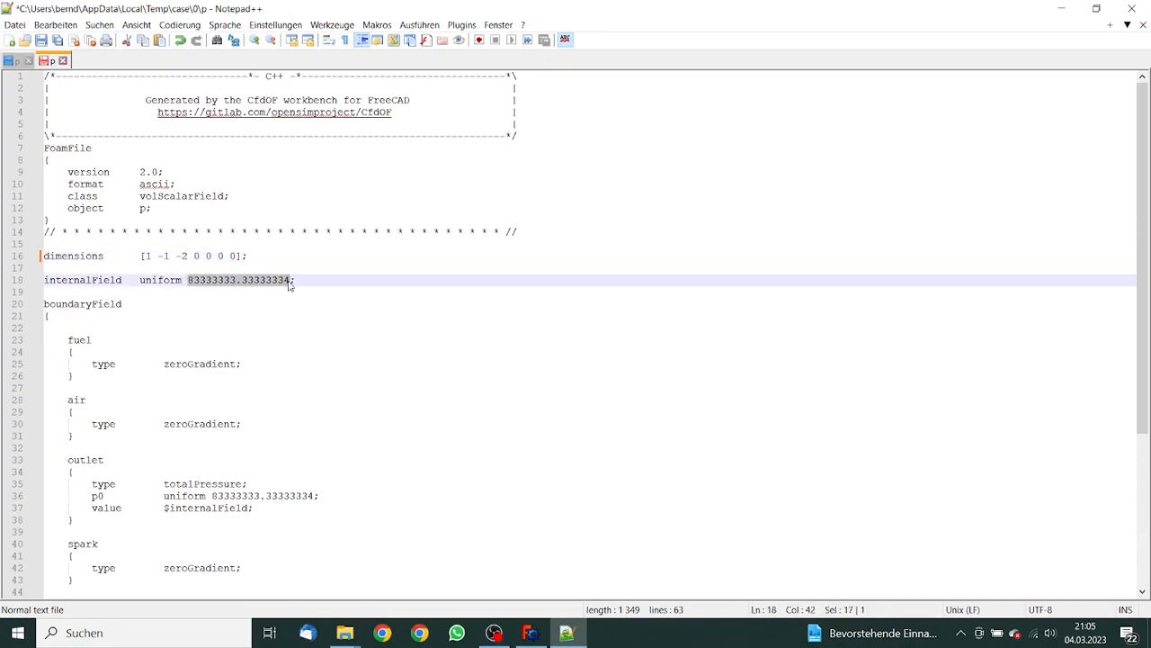
{"action": "type", "text": "1e5"}
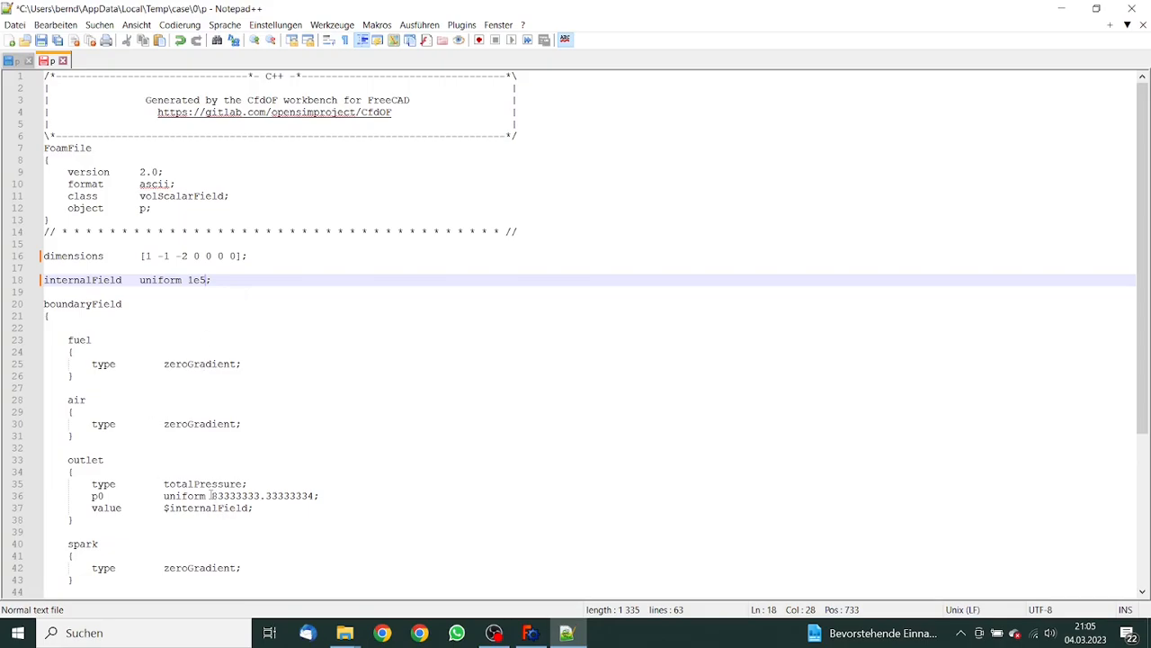
{"action": "left_click_drag", "start_coordinate": [213, 495], "coordinate": [315, 496]}
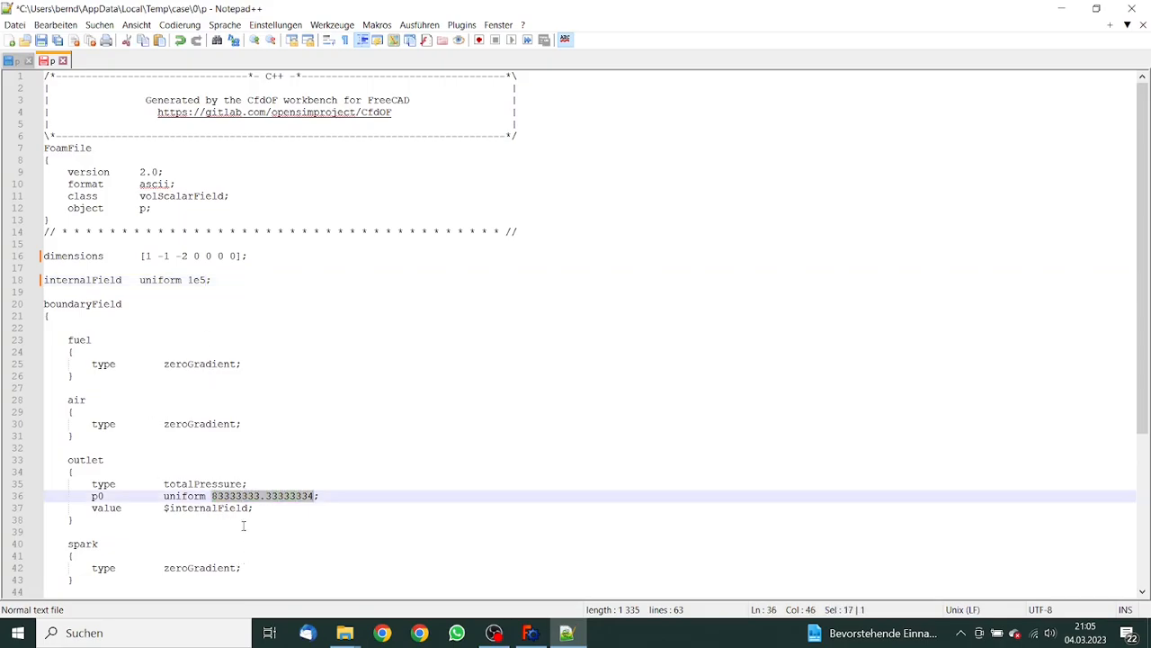
{"action": "left_click", "coordinate": [208, 495]}
{"action": "left_click_drag", "start_coordinate": [212, 495], "coordinate": [315, 493]}
{"action": "type", "text": "1e5"}
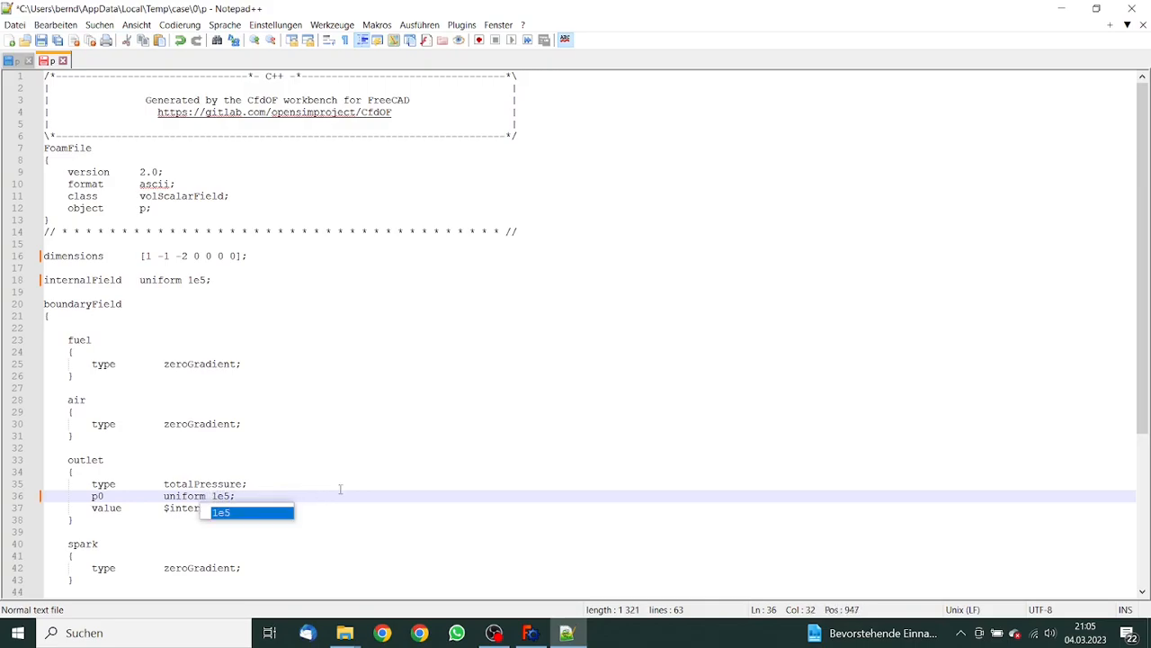
{"action": "left_click", "coordinate": [321, 462]}
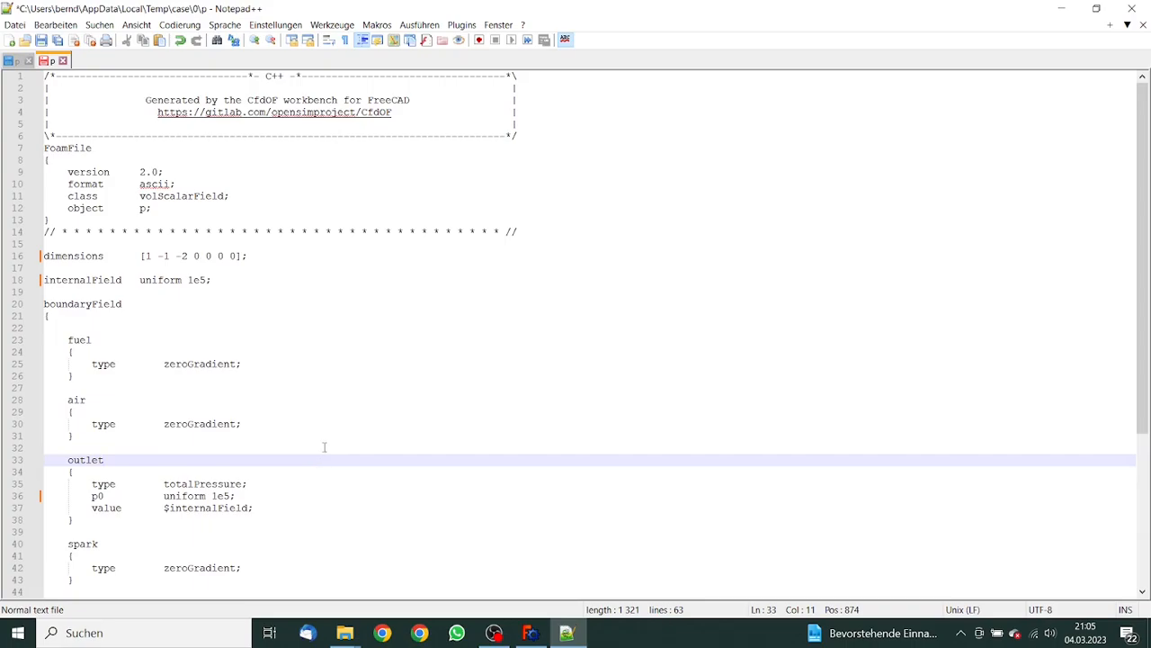
Save the case's p file, close both p files and exit the editor
{"action": "left_click", "coordinate": [41, 40]}
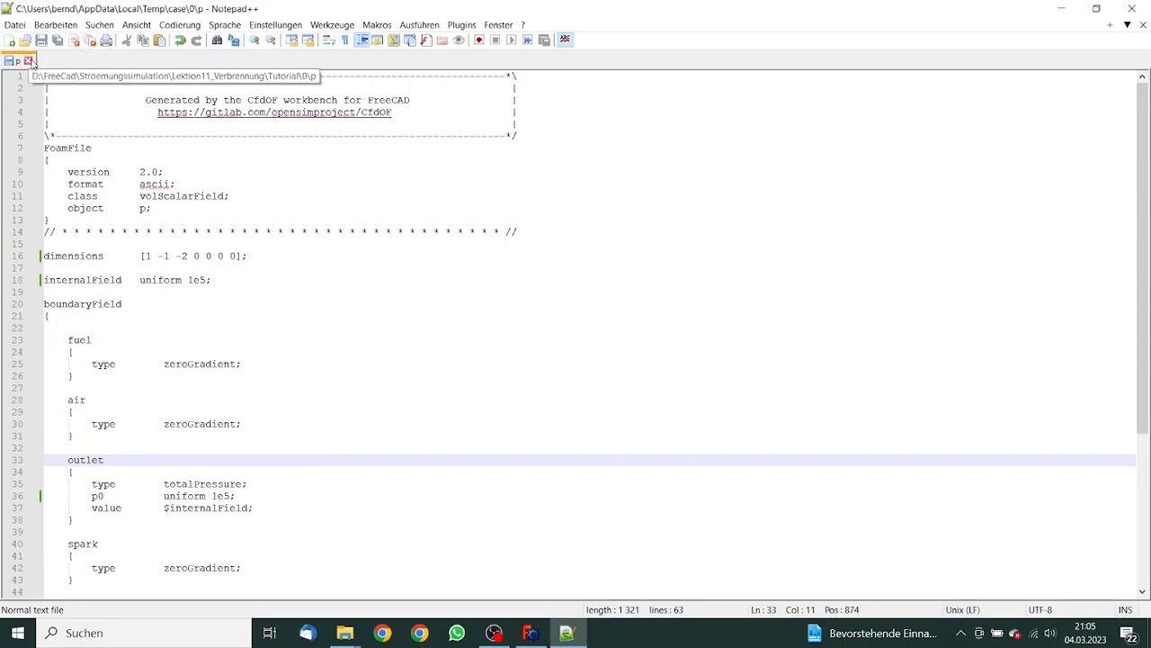
{"action": "left_click", "coordinate": [62, 60]}
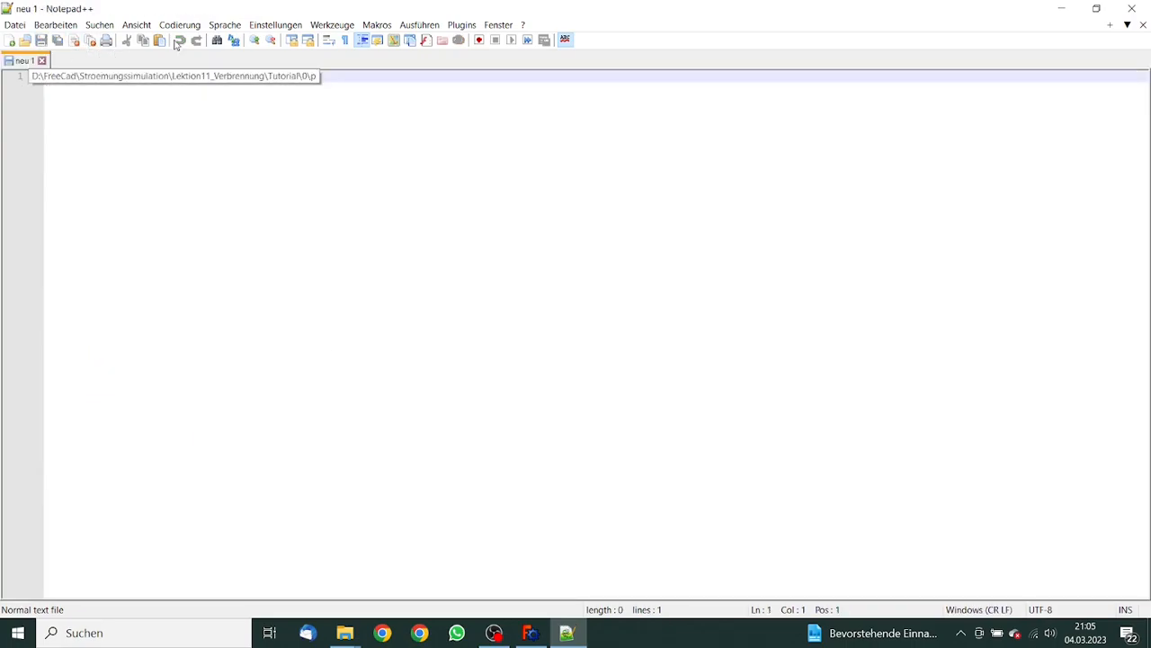
{"action": "left_click", "coordinate": [1134, 8]}
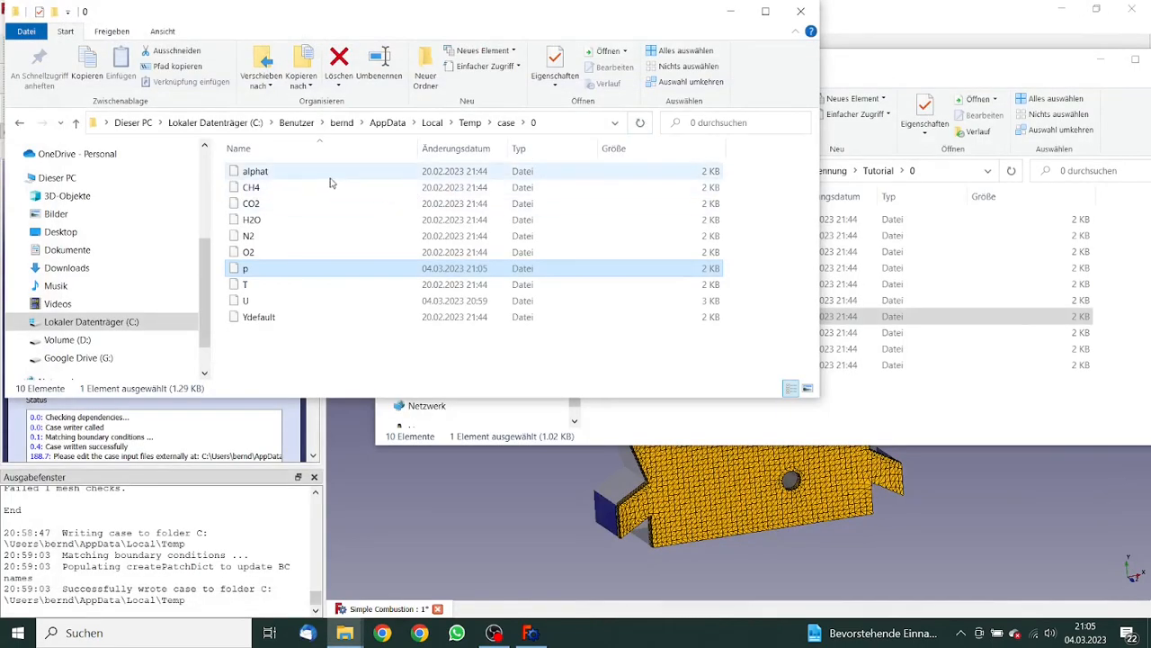
Open the case's U file in Notepad++ and set the spark patch's U to (0.0 0.0 0.0)
{"action": "right_click", "coordinate": [266, 302]}
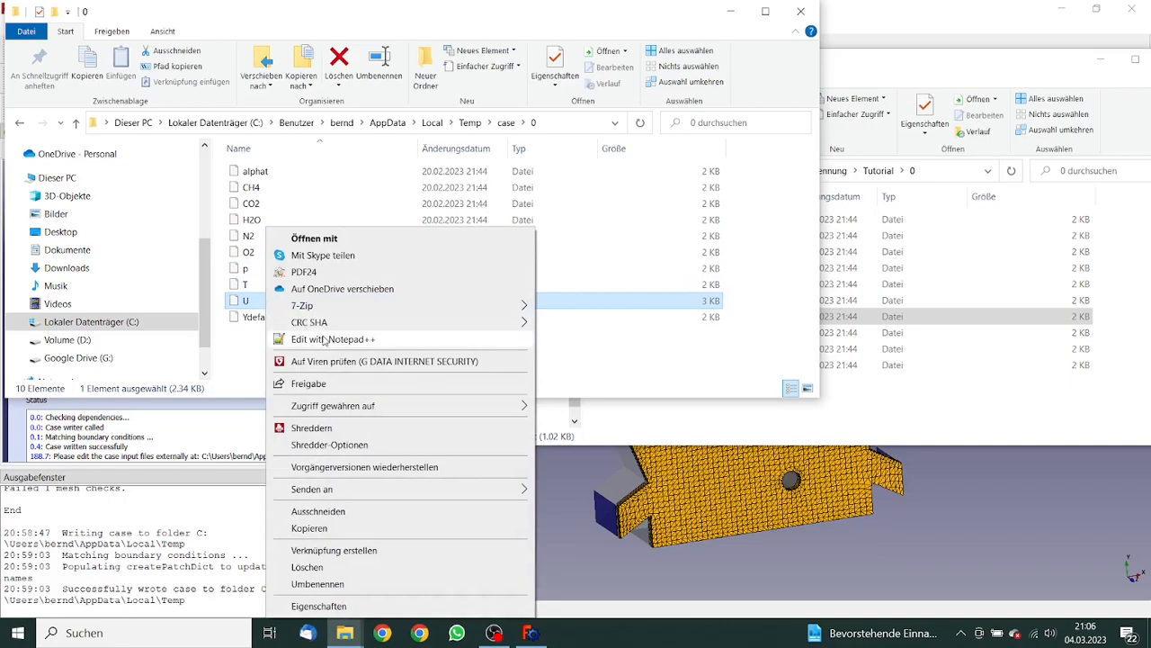
{"action": "left_click", "coordinate": [324, 339]}
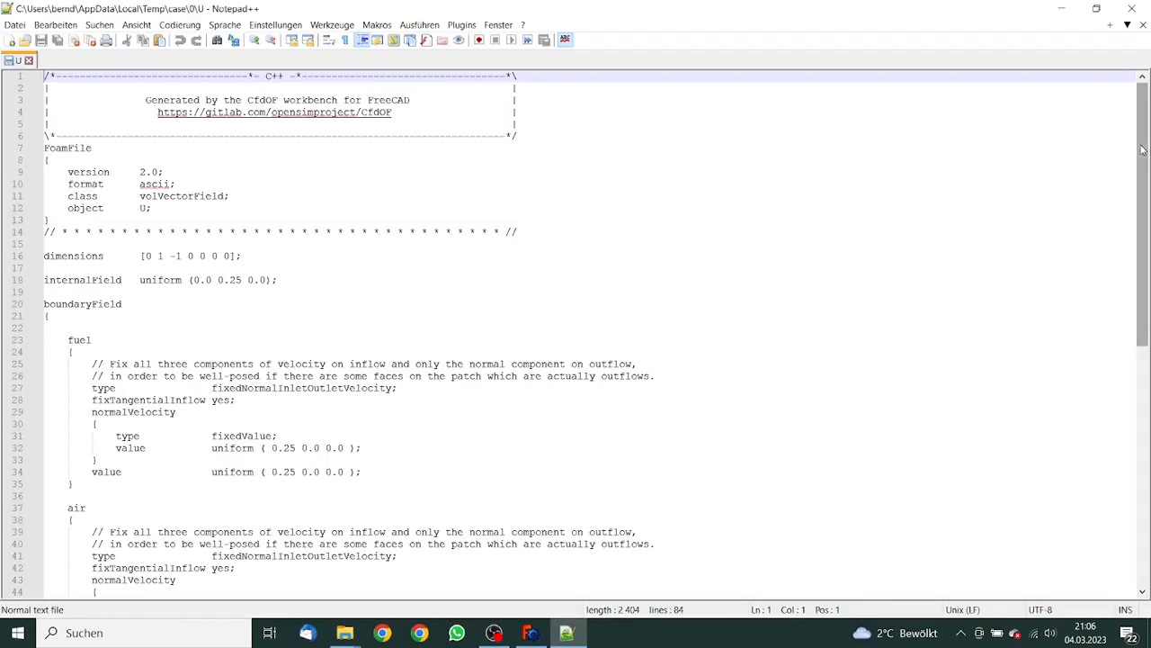
{"action": "left_click_drag", "start_coordinate": [1145, 146], "coordinate": [1115, 309]}
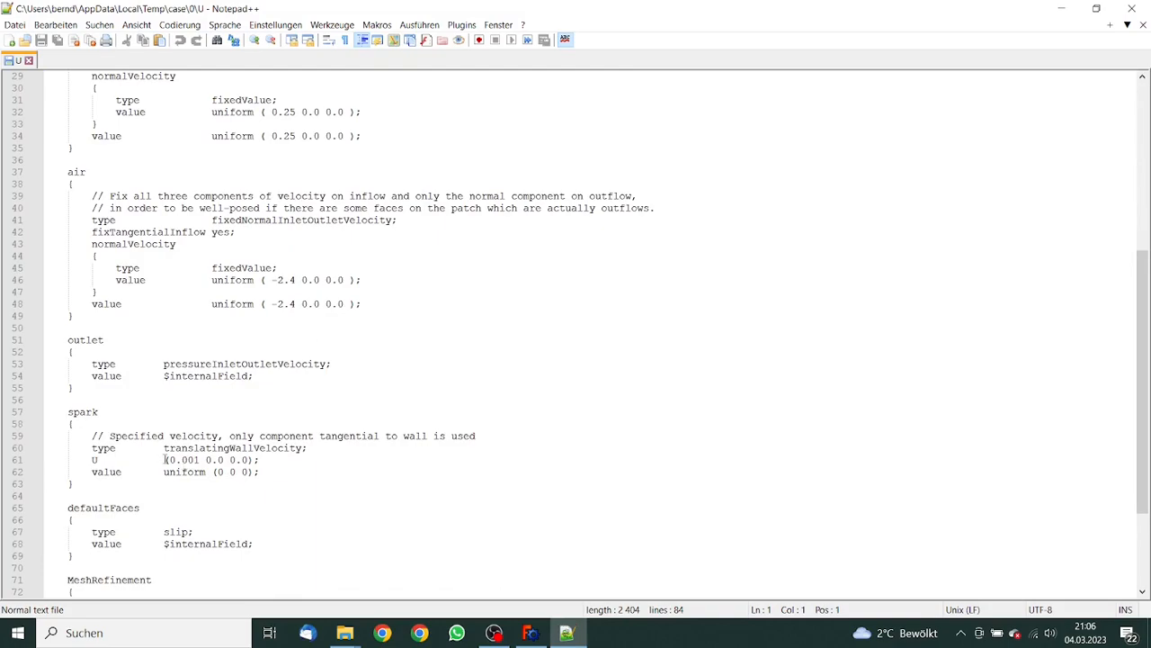
{"action": "left_click_drag", "start_coordinate": [167, 458], "coordinate": [176, 459]}
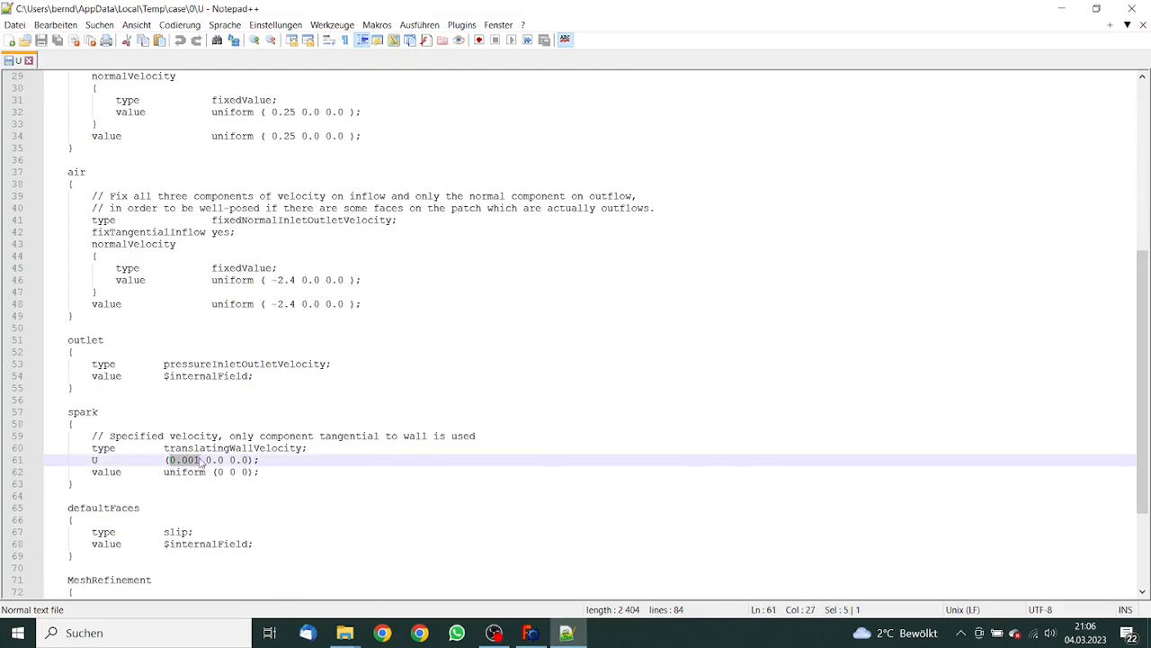
{"action": "type", "text": "0.0"}
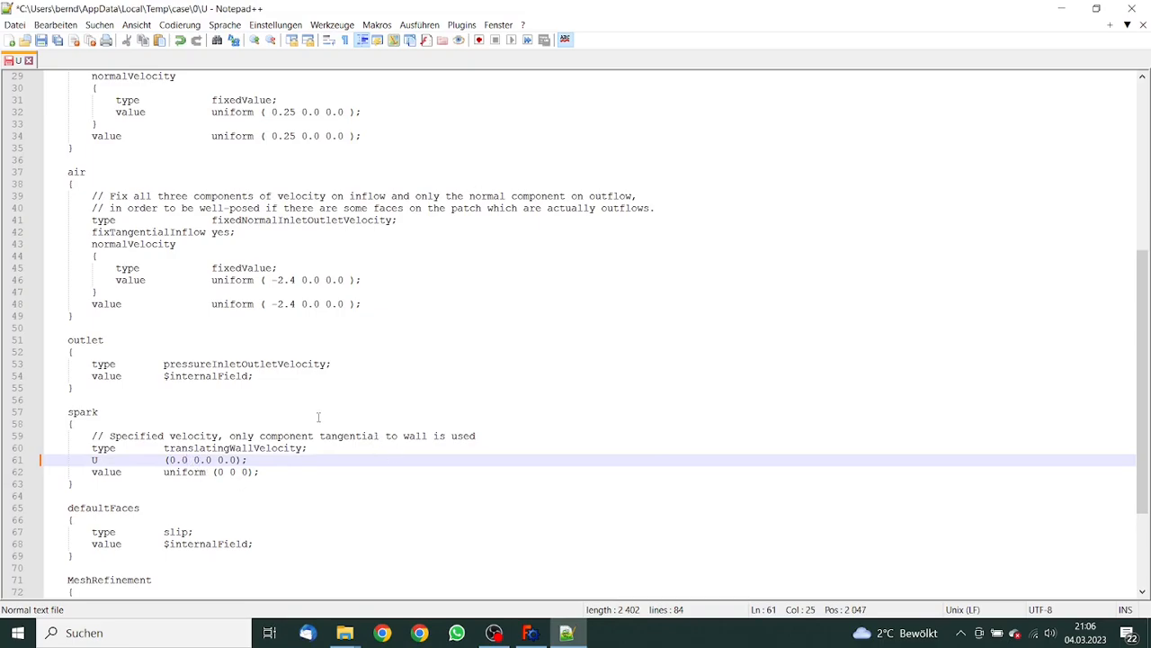
{"action": "left_click", "coordinate": [326, 435]}
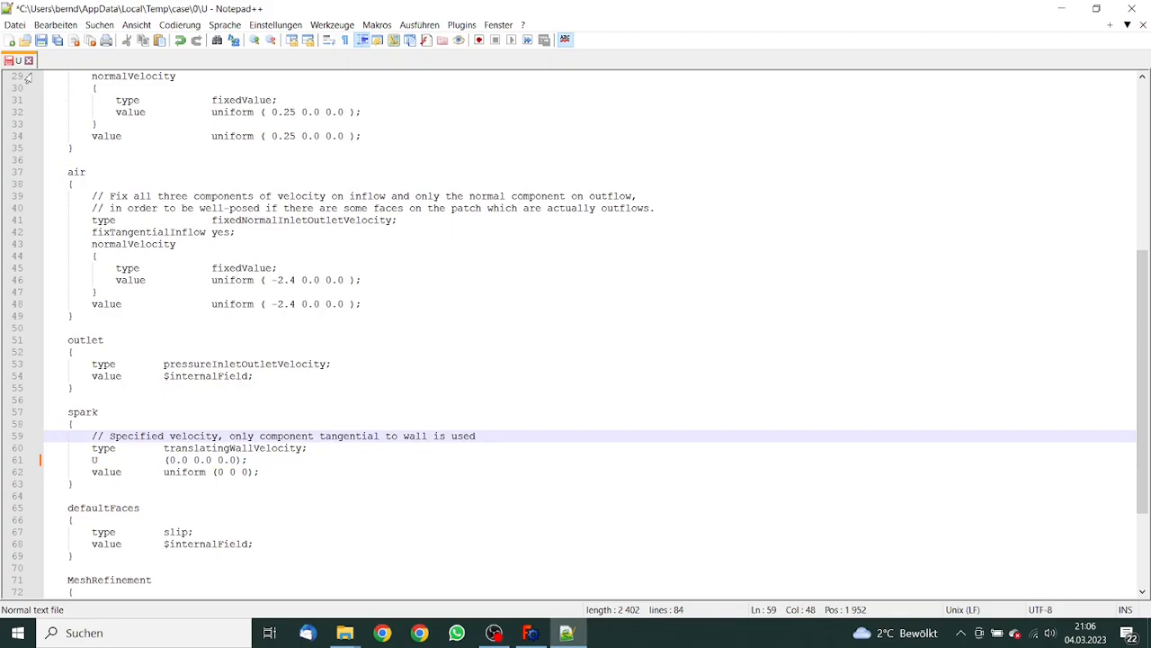
Save and close the U file and exit the editor
{"action": "left_click", "coordinate": [40, 40]}
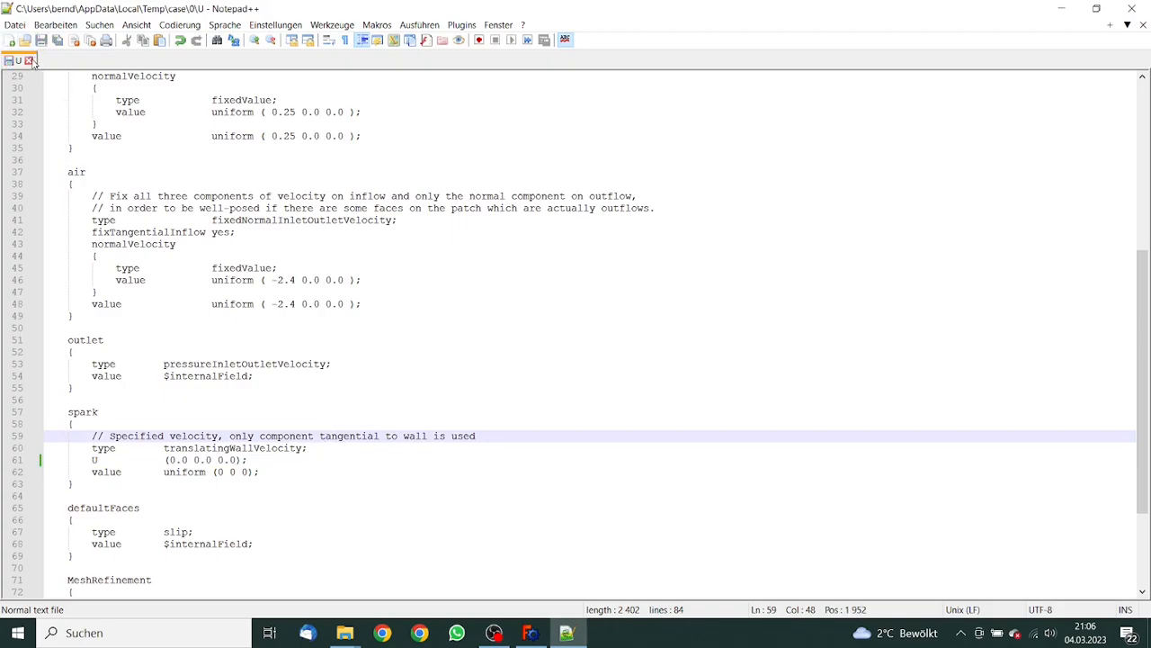
{"action": "left_click", "coordinate": [29, 61]}
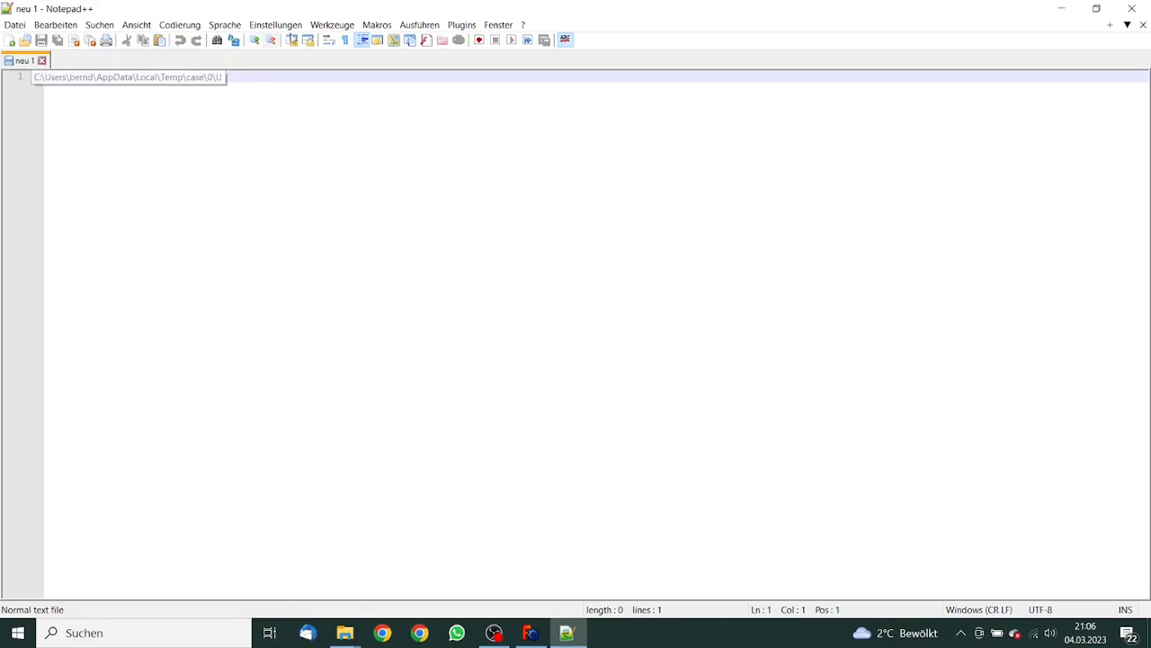
{"action": "left_click", "coordinate": [1119, 11]}
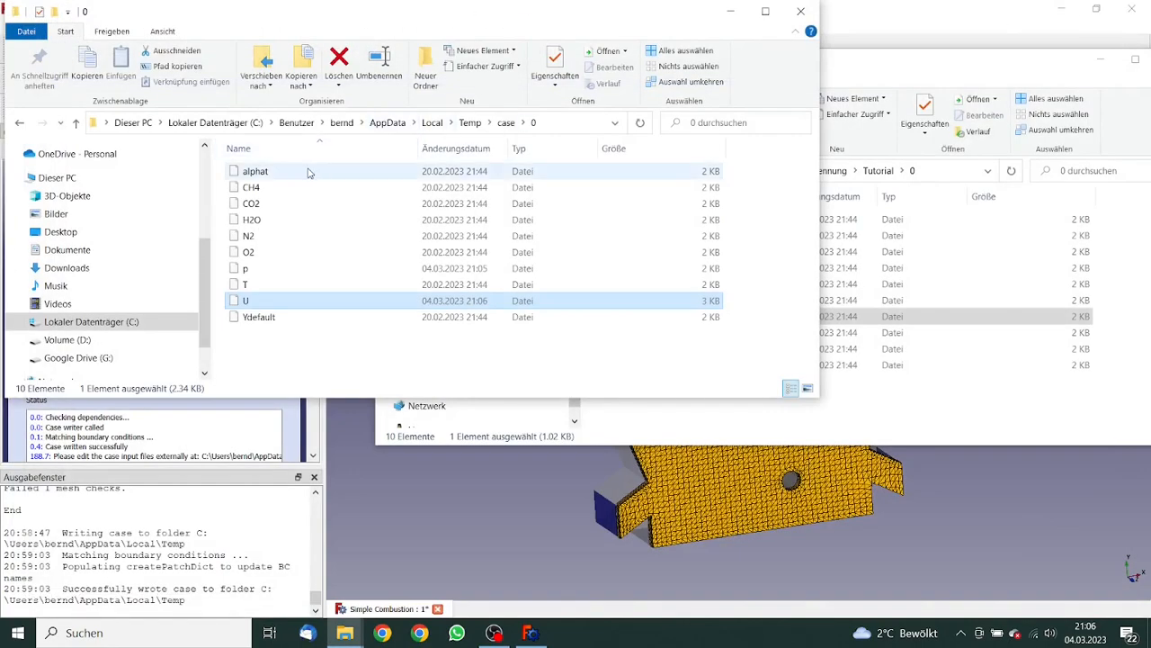
Open all files of the case's 0 folder except U together in Notepad++
{"action": "left_click", "coordinate": [270, 317]}
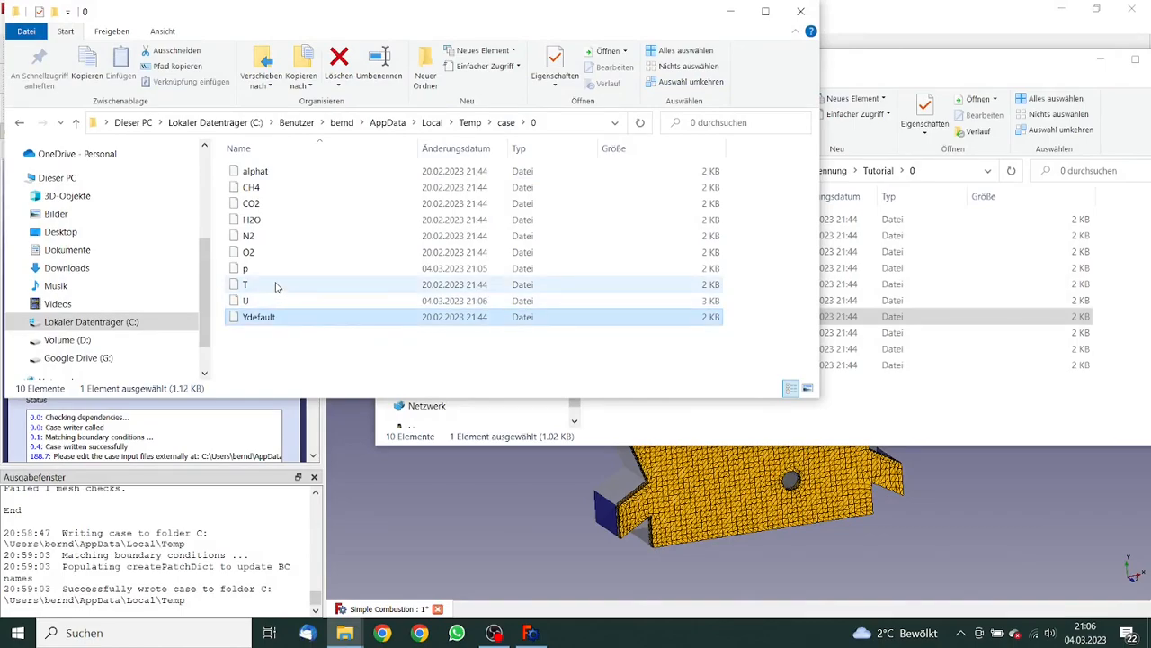
{"action": "left_click", "coordinate": [276, 286], "text": "ctrl"}
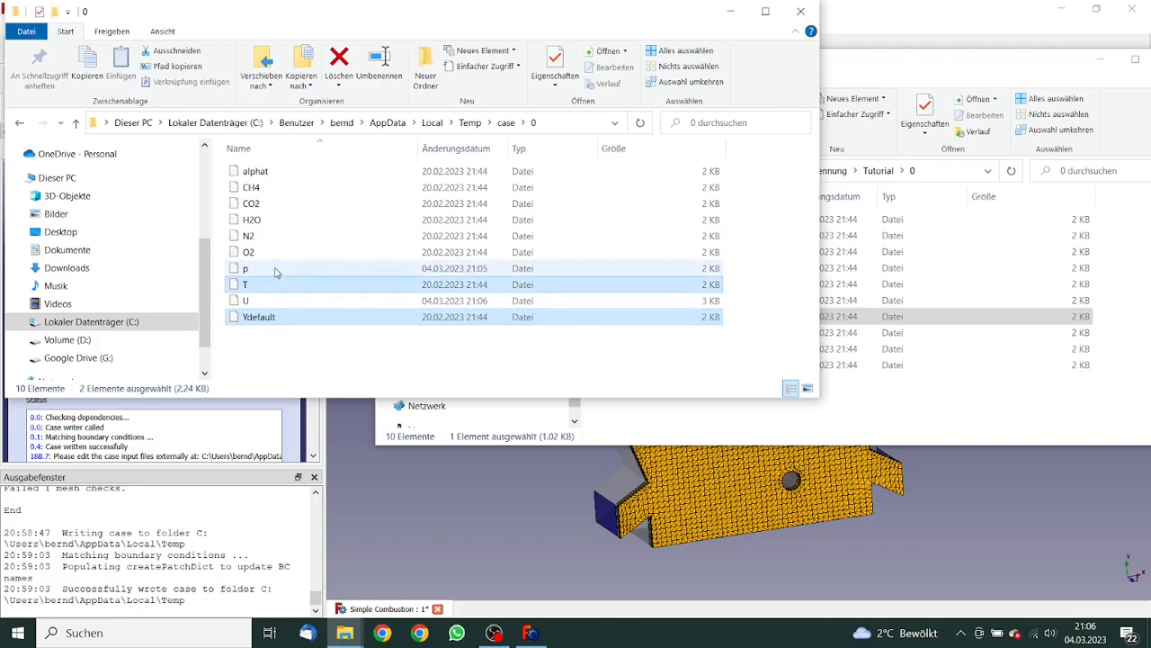
{"action": "left_click", "coordinate": [277, 270], "text": "ctrl"}
{"action": "left_click", "coordinate": [278, 252], "text": "ctrl"}
{"action": "left_click", "coordinate": [279, 236], "text": "ctrl"}
{"action": "left_click", "coordinate": [279, 220], "text": "ctrl"}
{"action": "left_click", "coordinate": [281, 203], "text": "ctrl"}
{"action": "left_click", "coordinate": [283, 187], "text": "ctrl"}
{"action": "left_click", "coordinate": [286, 178], "text": "ctrl"}
{"action": "right_click", "coordinate": [286, 177]}
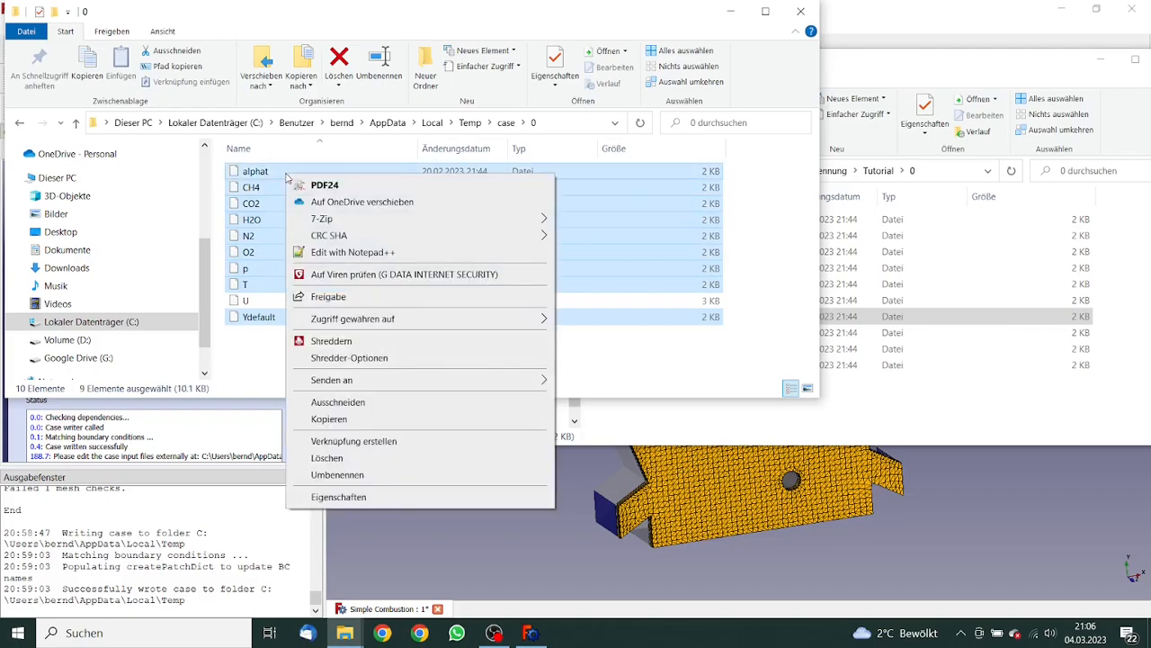
{"action": "left_click", "coordinate": [342, 253]}
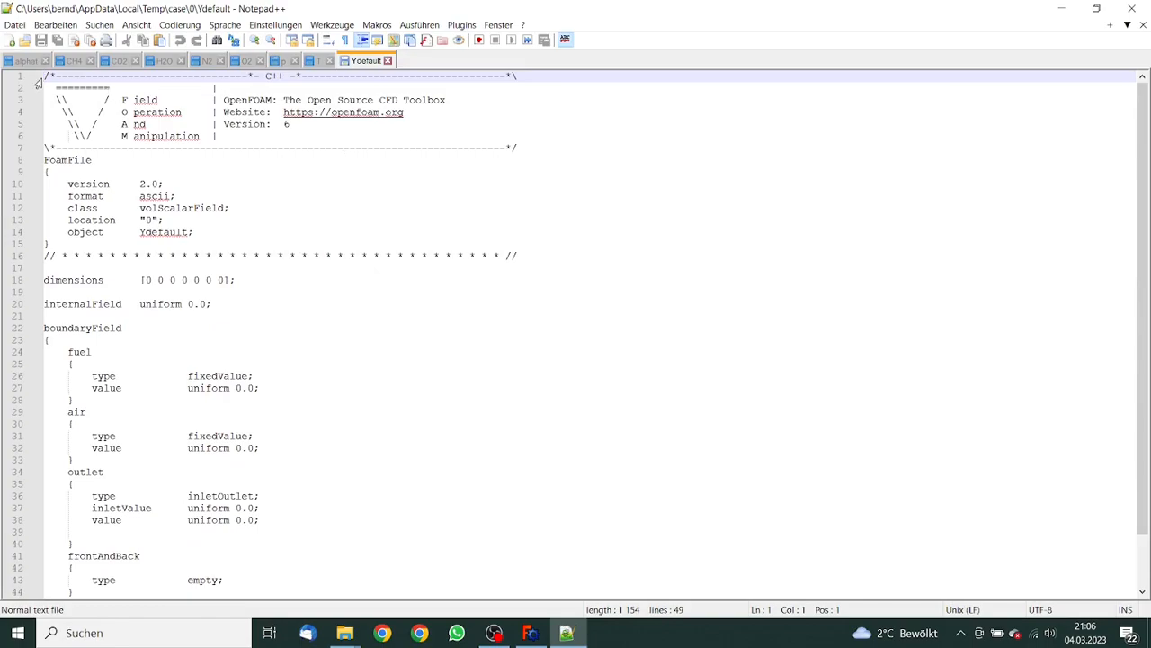
Copy the spark and defaultFaces zeroGradient blocks from the case's p file
{"action": "left_click", "coordinate": [283, 61]}
{"action": "left_click_drag", "start_coordinate": [1142, 279], "coordinate": [1141, 437]}
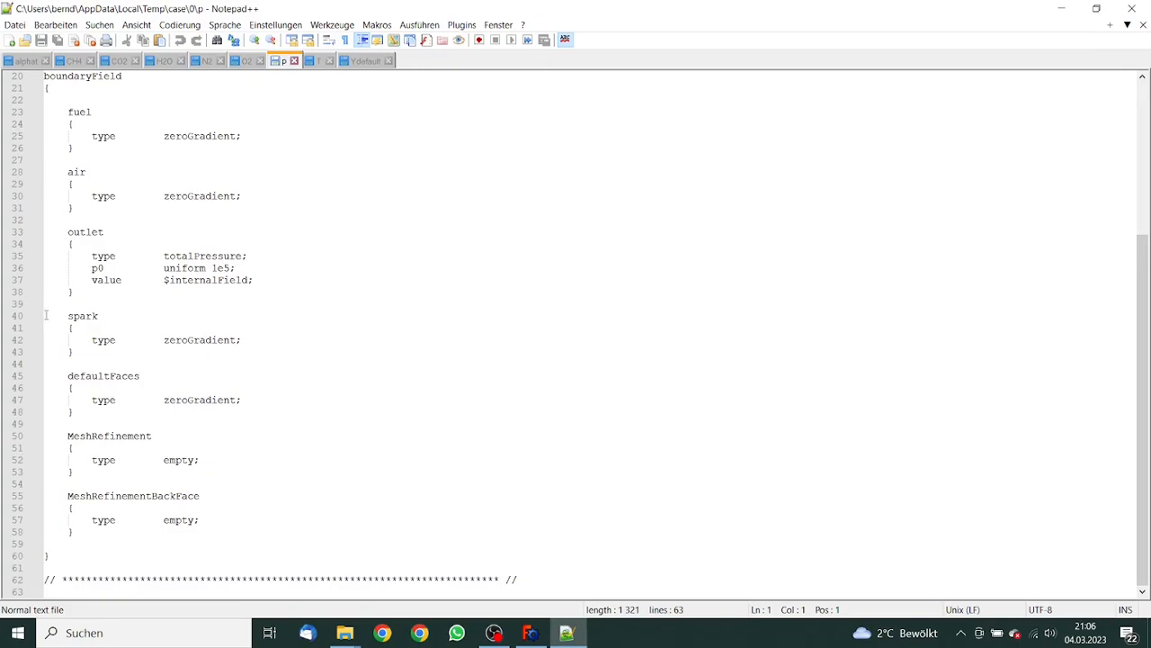
{"action": "left_click", "coordinate": [46, 315]}
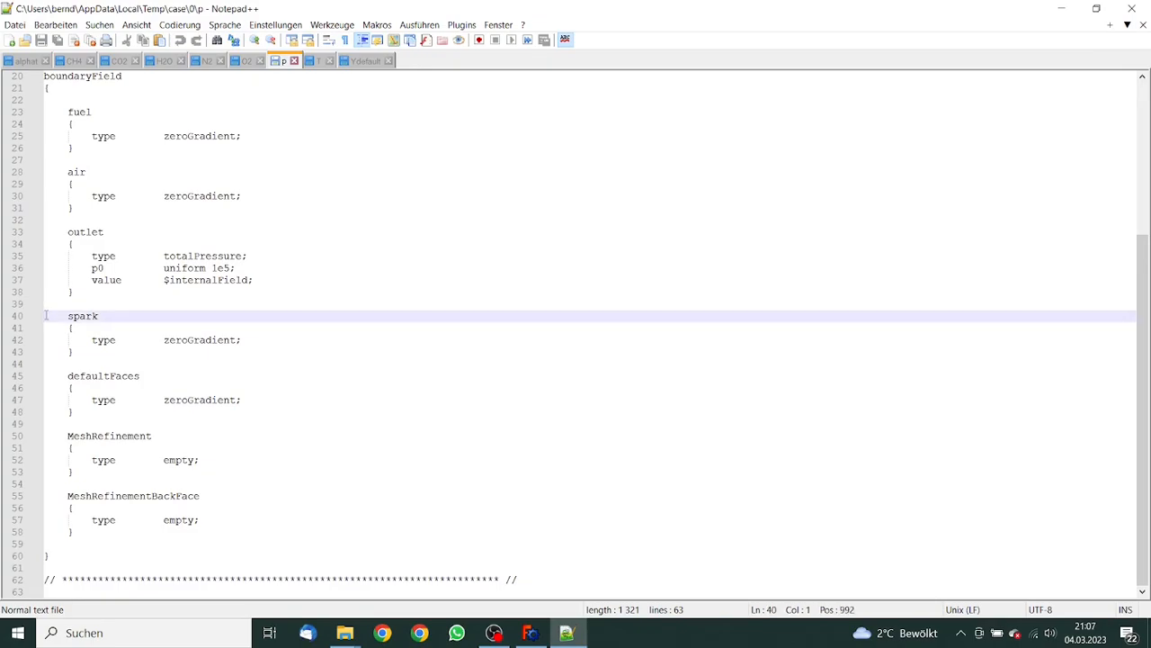
{"action": "left_click_drag", "start_coordinate": [46, 315], "coordinate": [87, 412]}
{"action": "key", "text": "ctrl+c"}
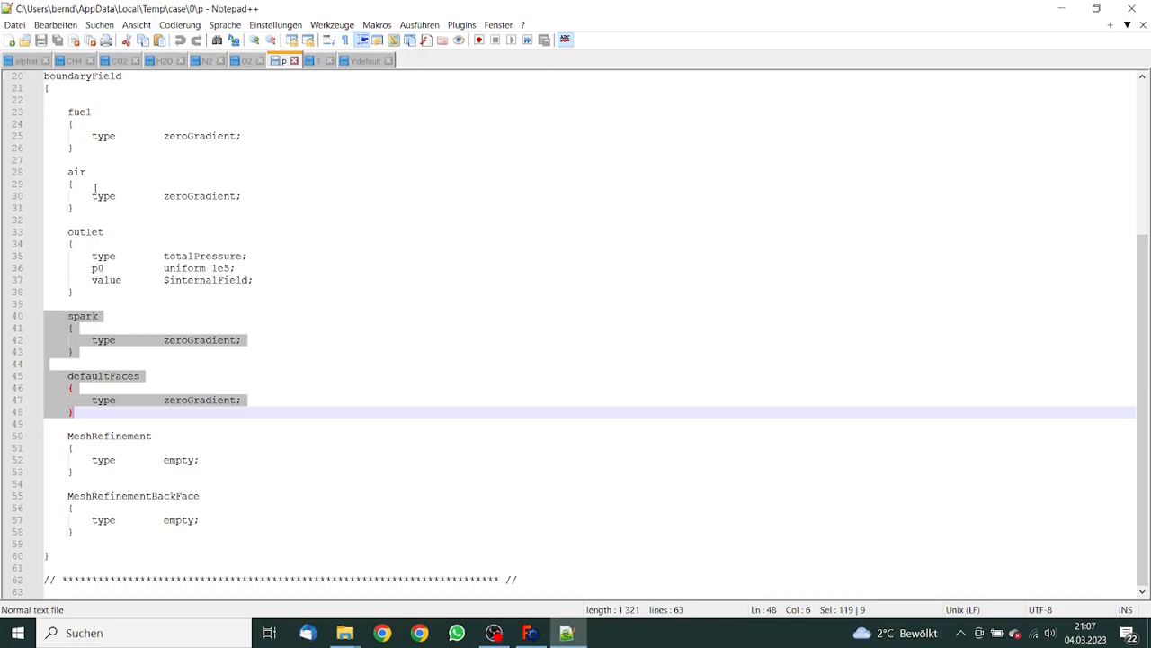
Paste the copied spark and defaultFaces blocks below frontAndBack in the alphat file, then save and close it
{"action": "left_click", "coordinate": [24, 61]}
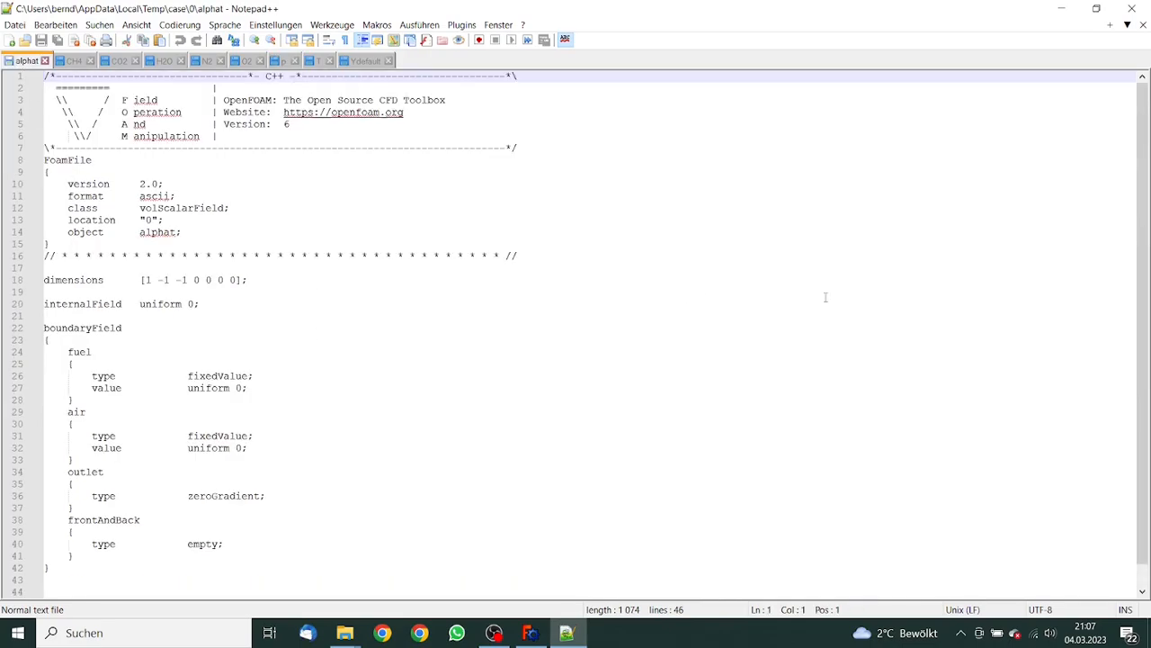
{"action": "scroll", "coordinate": [1144, 284], "scroll_direction": "down", "scroll_amount": 1}
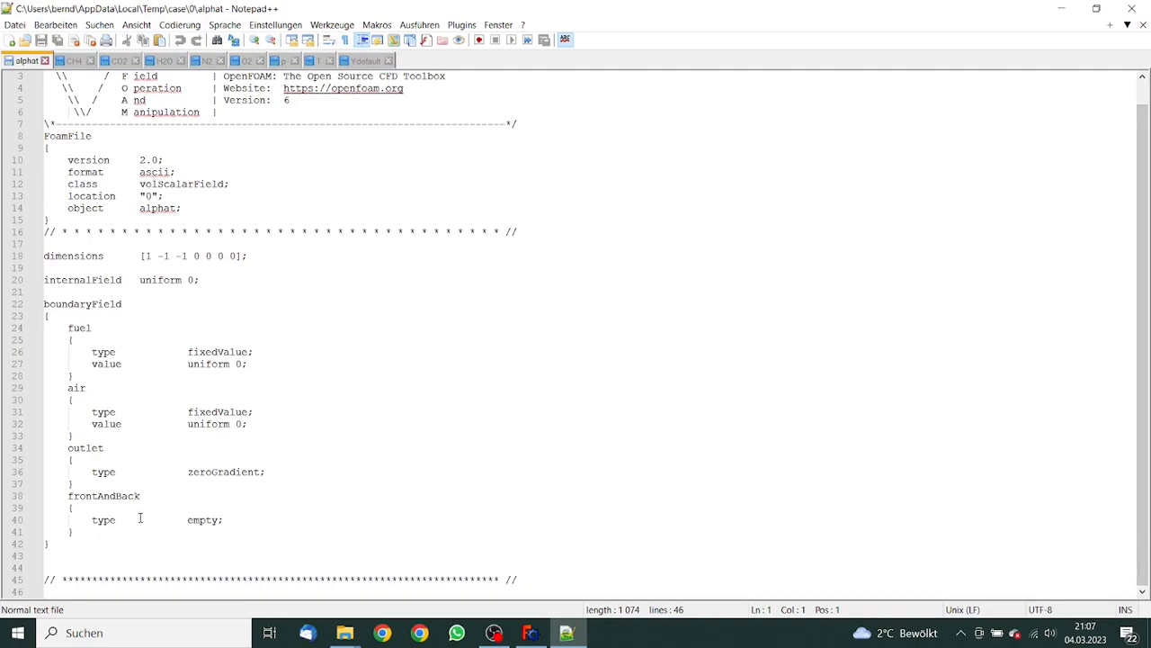
{"action": "left_click", "coordinate": [93, 534]}
{"action": "key", "text": "Return"}
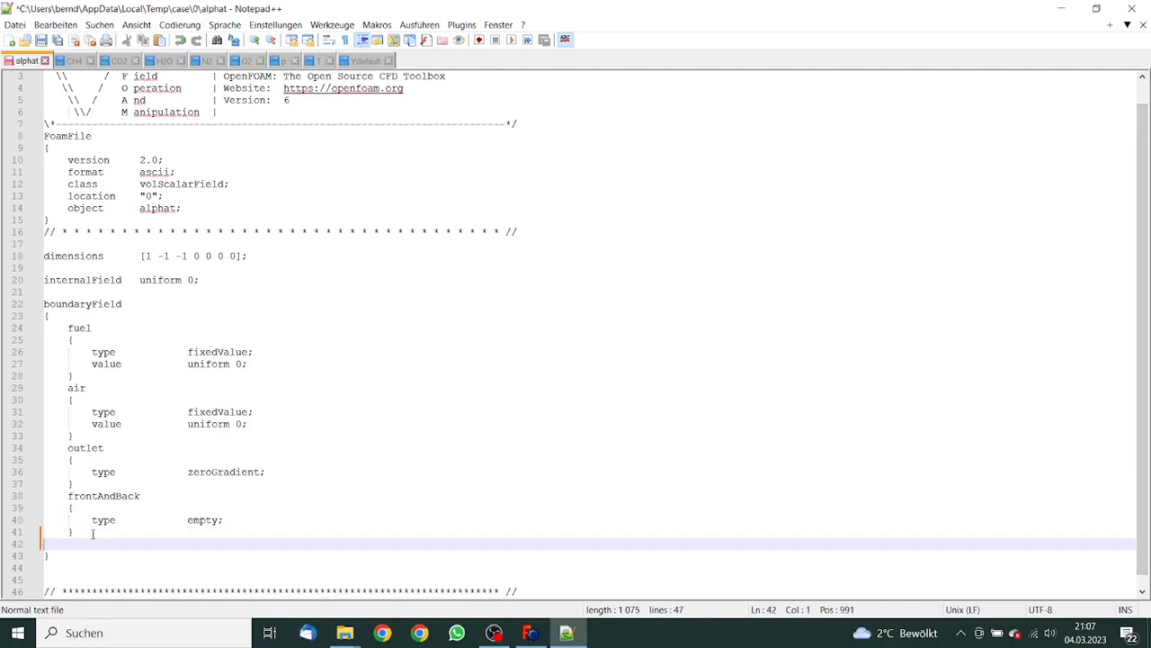
{"action": "key", "text": "ctrl+v"}
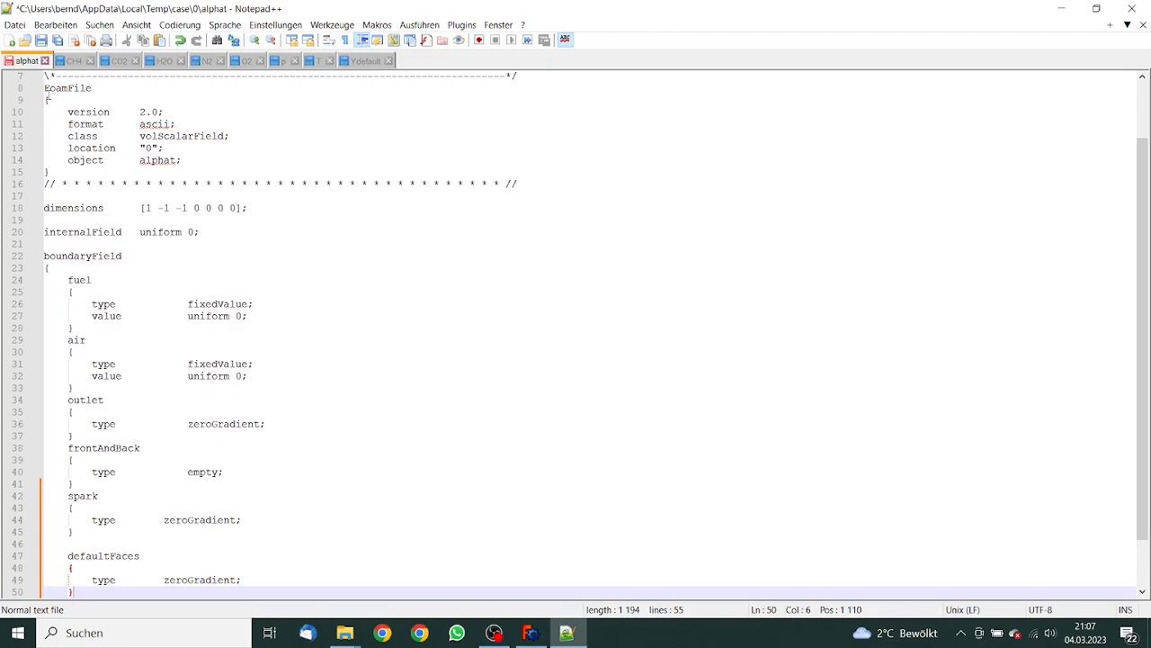
{"action": "left_click", "coordinate": [41, 40]}
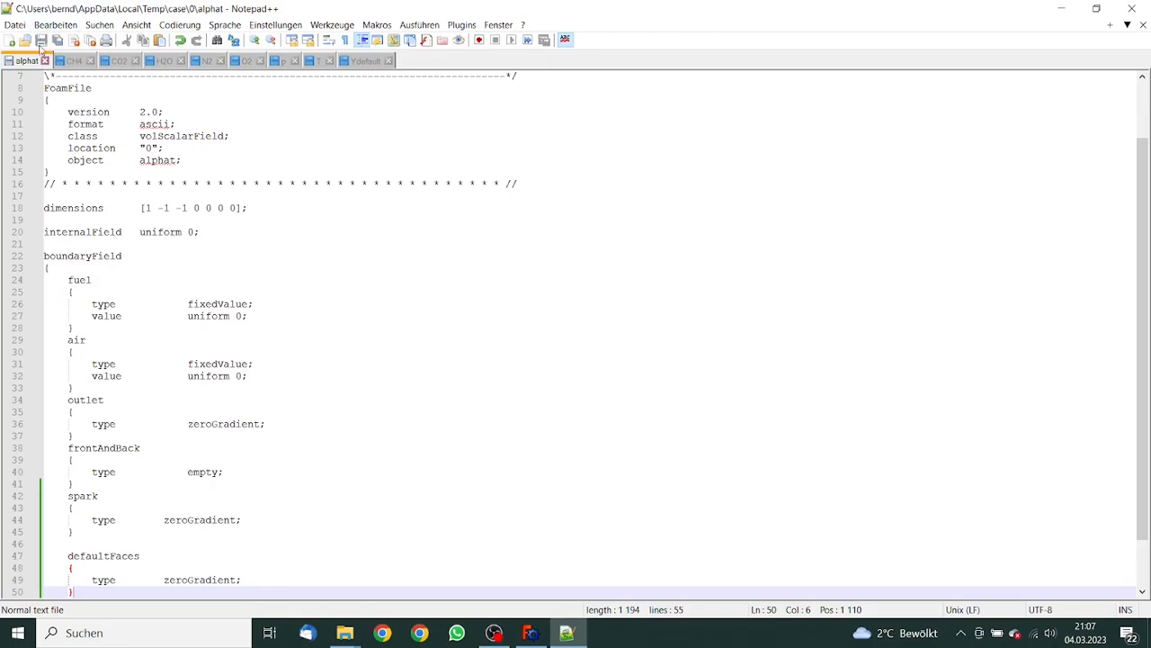
{"action": "left_click", "coordinate": [44, 60]}
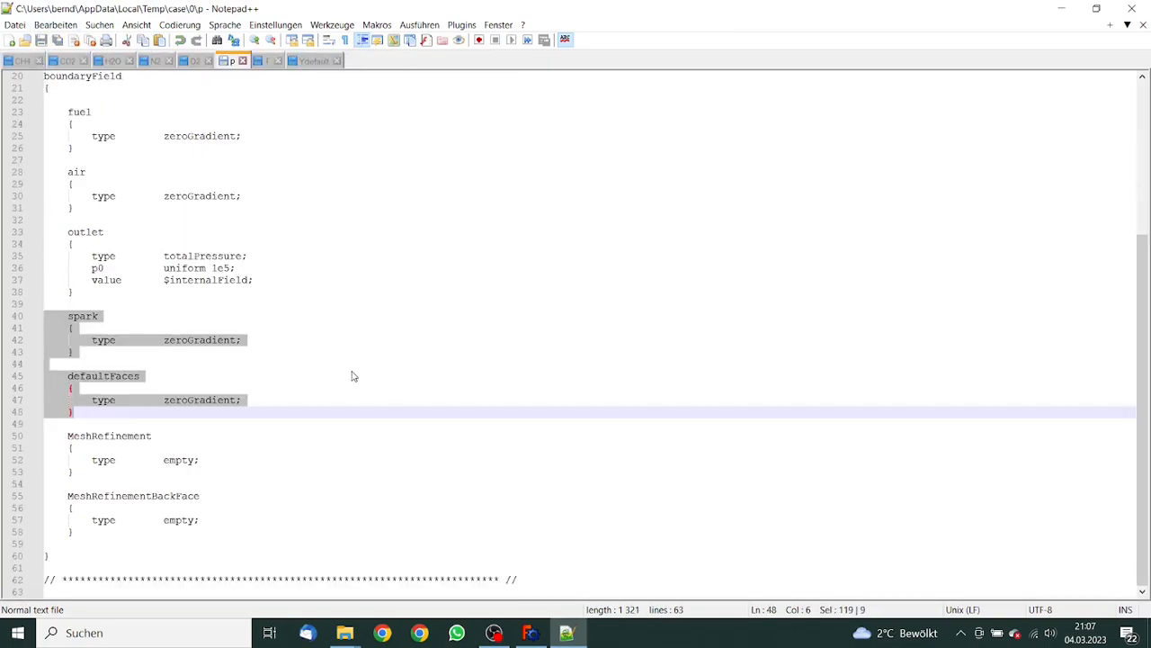
Paste the spark and defaultFaces blocks below frontAndBack in the CH4 file, then save and close it
{"action": "left_click", "coordinate": [353, 376]}
{"action": "left_click", "coordinate": [23, 60]}
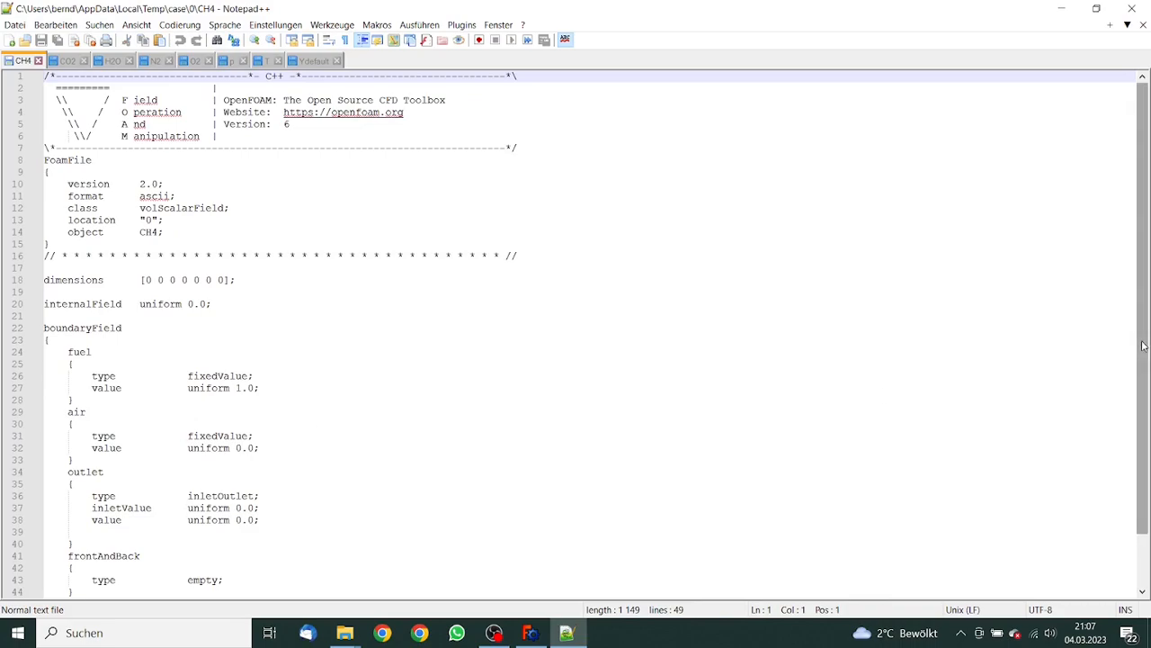
{"action": "left_click_drag", "start_coordinate": [1142, 346], "coordinate": [1143, 402]}
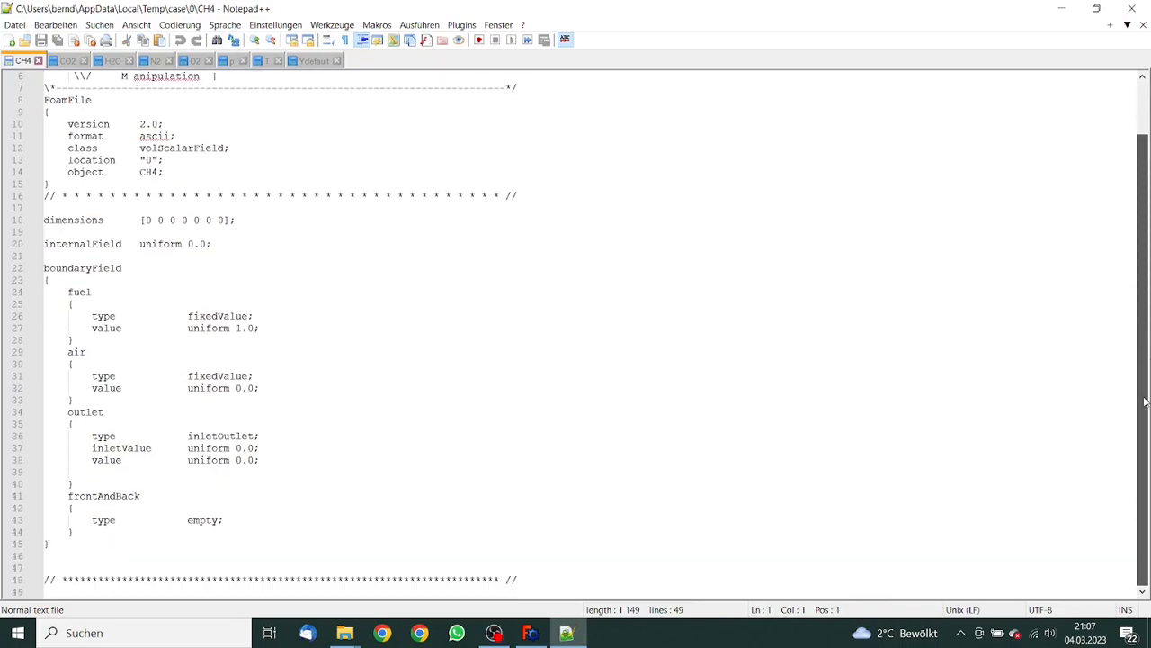
{"action": "left_click", "coordinate": [86, 529]}
{"action": "key", "text": "Return"}
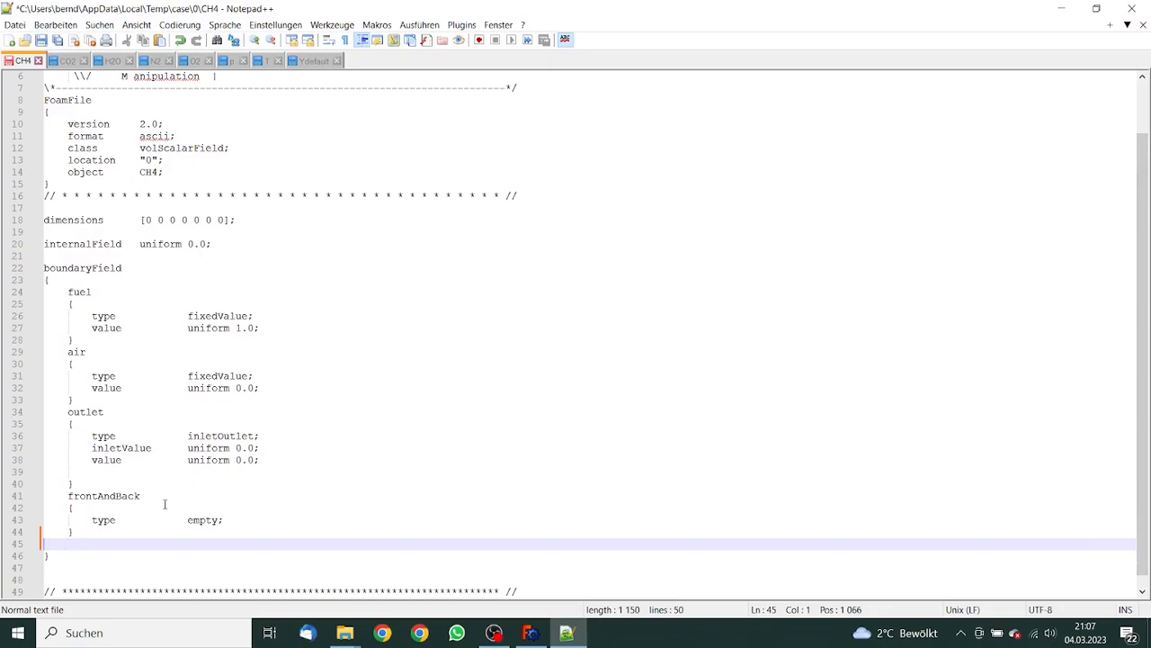
{"action": "key", "text": "ctrl+v"}
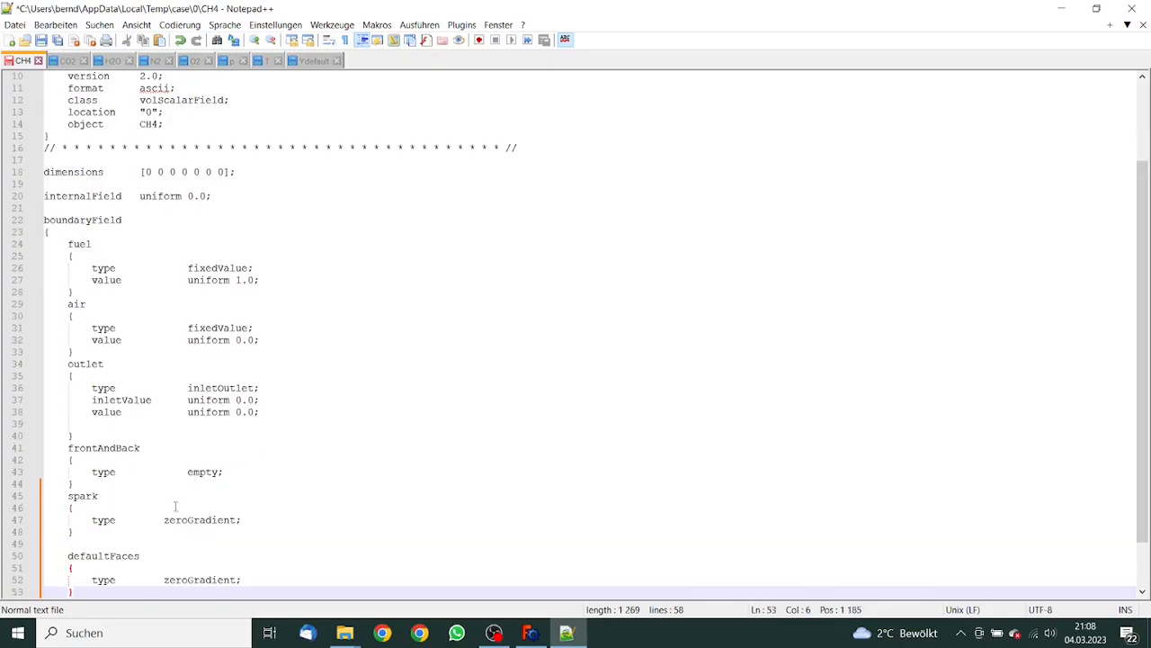
{"action": "left_click", "coordinate": [41, 40]}
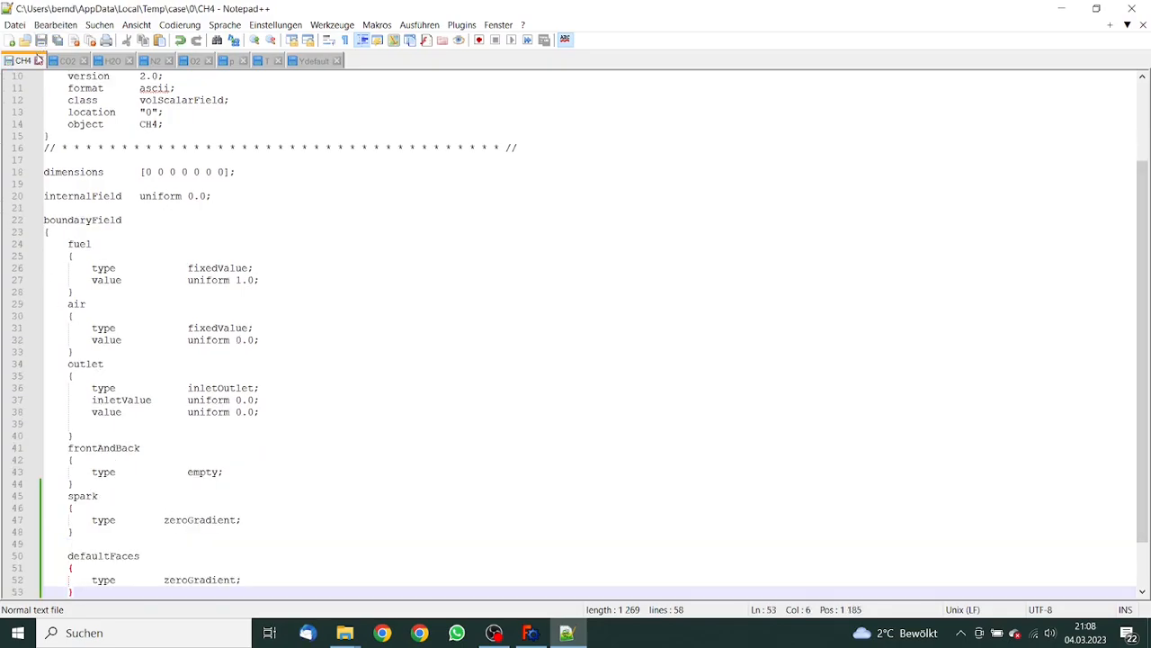
{"action": "left_click", "coordinate": [38, 59]}
Paste the spark and defaultFaces blocks below frontAndBack in the CO2 file, then save and close it
{"action": "left_click", "coordinate": [25, 60]}
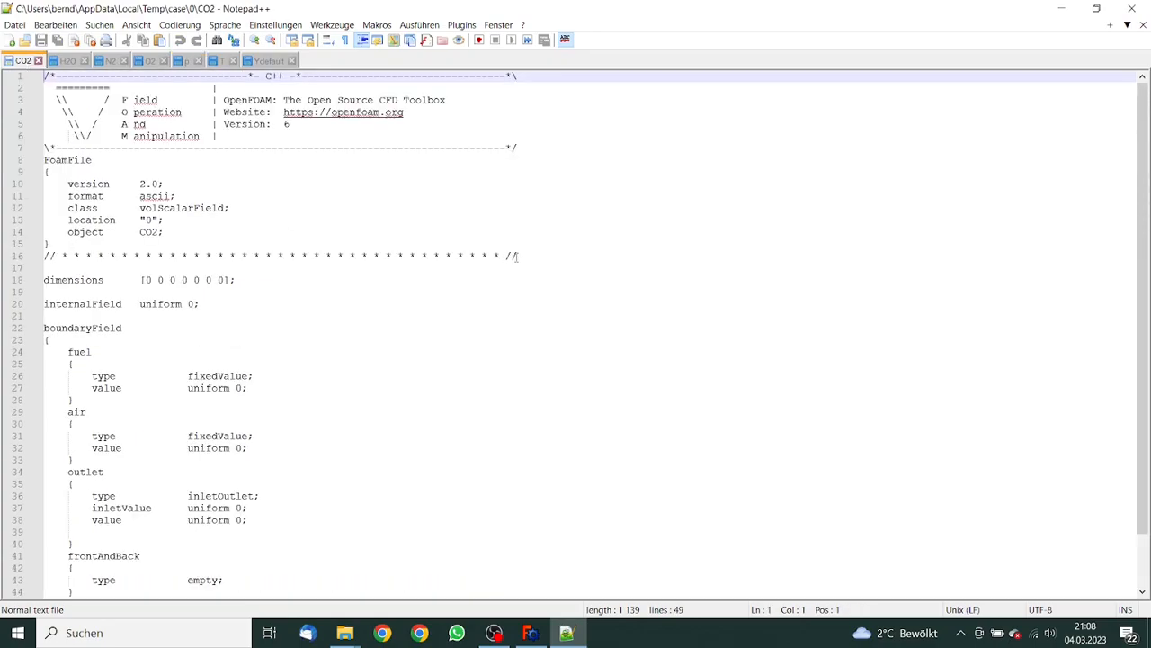
{"action": "scroll", "coordinate": [1129, 355], "scroll_direction": "down", "scroll_amount": 2}
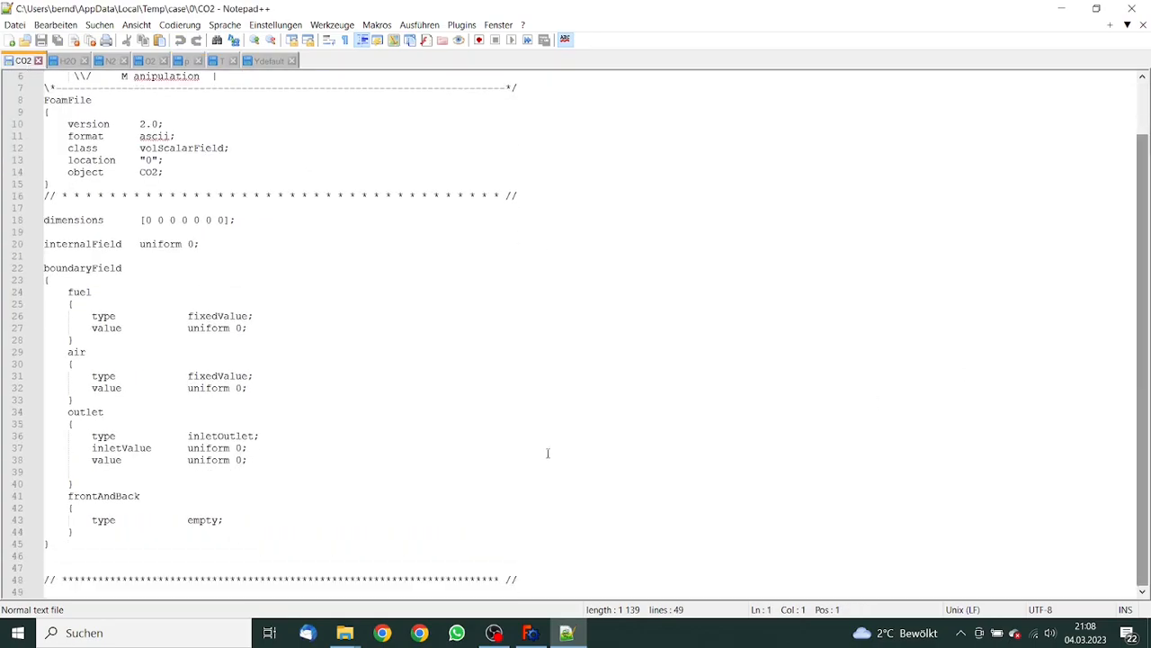
{"action": "left_click", "coordinate": [89, 531]}
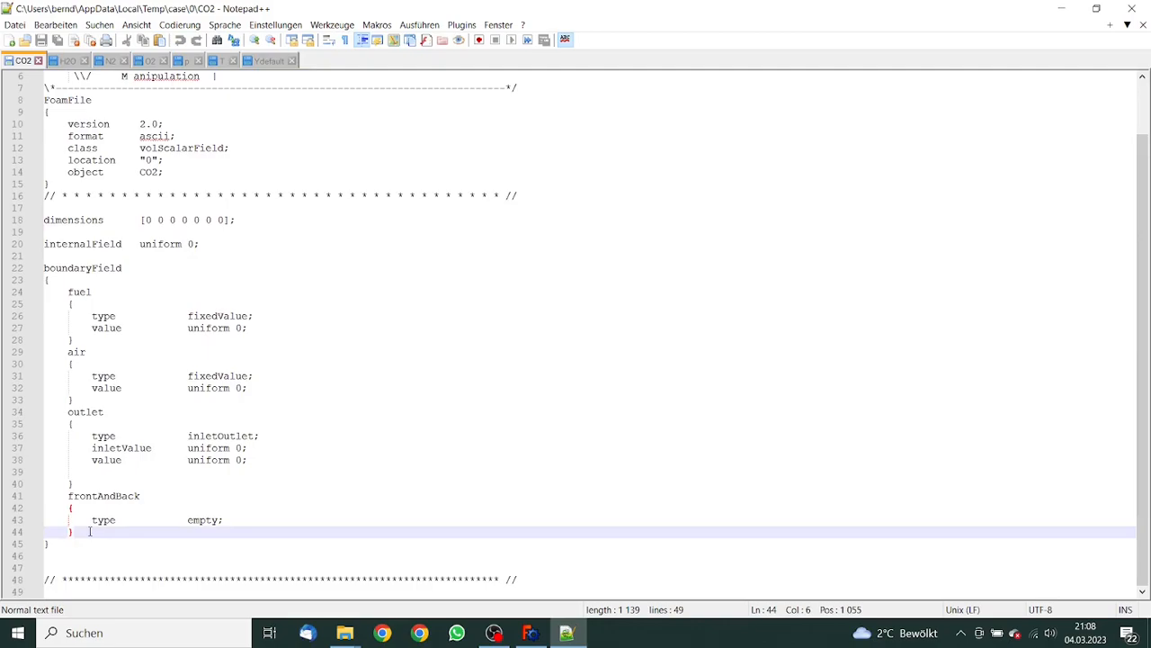
{"action": "key", "text": "Return"}
{"action": "key", "text": "ctrl+v"}
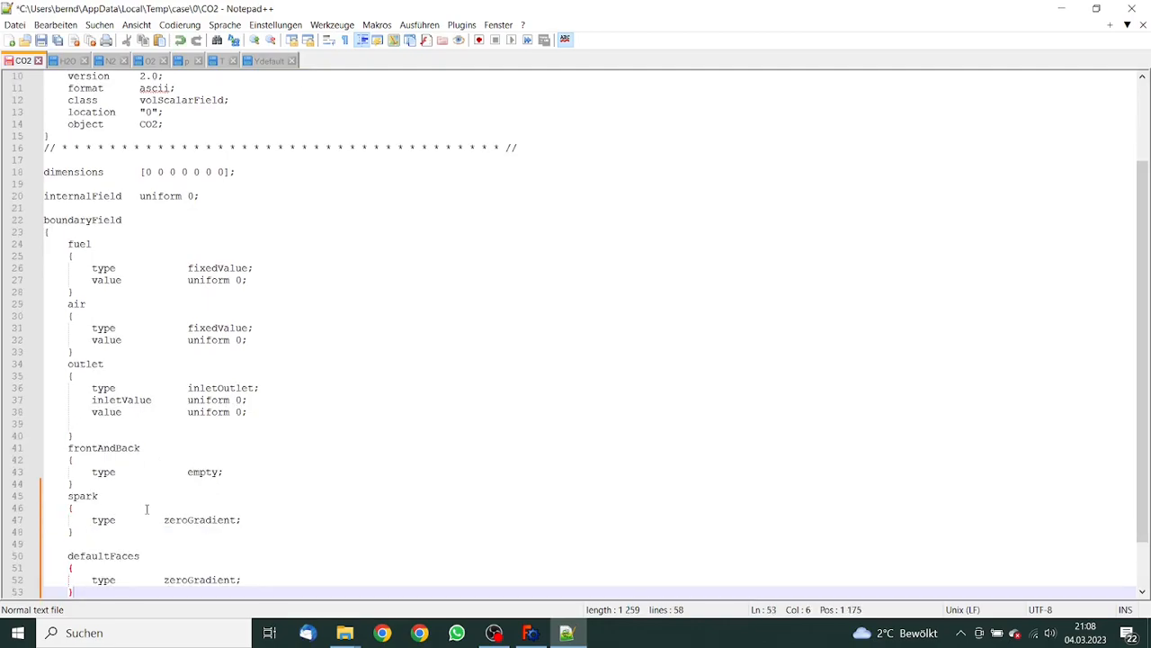
{"action": "left_click", "coordinate": [42, 41]}
{"action": "left_click", "coordinate": [40, 60]}
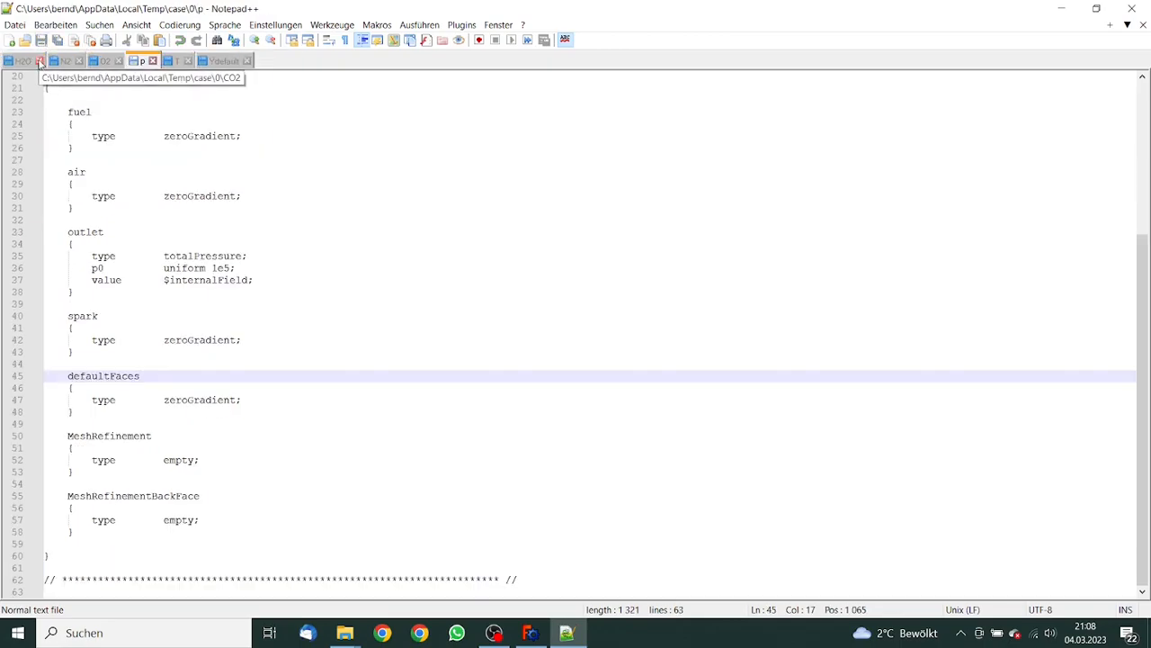
Paste the spark and defaultFaces blocks below frontAndBack in the H2O file, then save and close it
{"action": "left_click", "coordinate": [25, 62]}
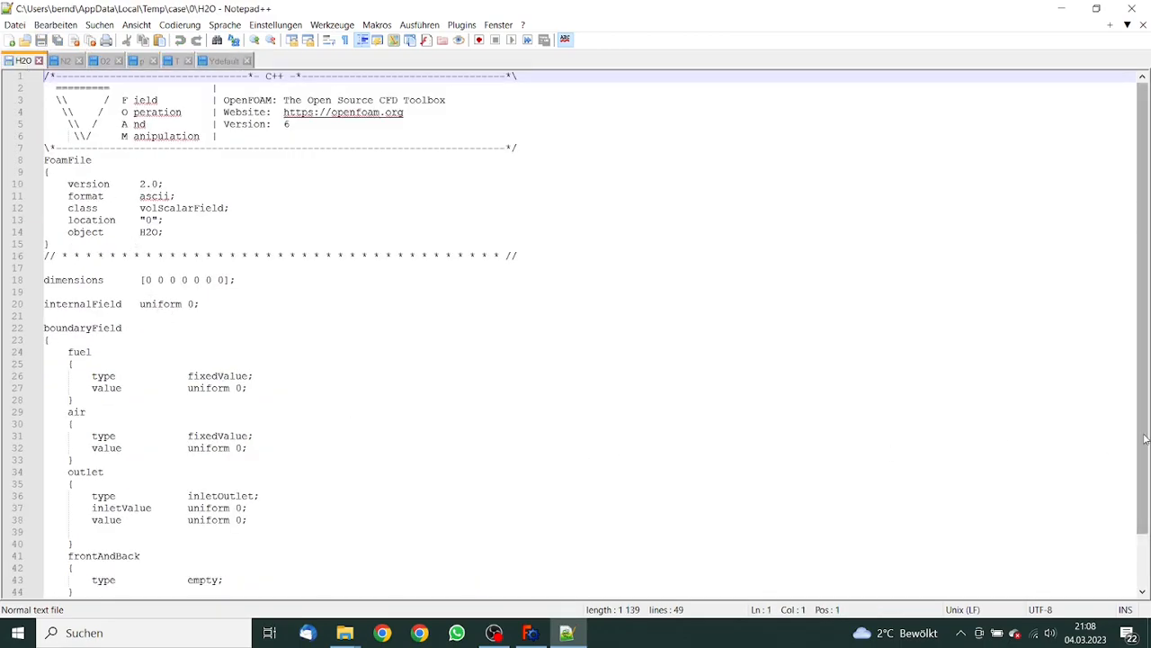
{"action": "scroll", "coordinate": [1143, 446], "scroll_direction": "down", "scroll_amount": 2}
{"action": "left_click", "coordinate": [99, 531]}
{"action": "key", "text": "Return"}
{"action": "key", "text": "ctrl+v"}
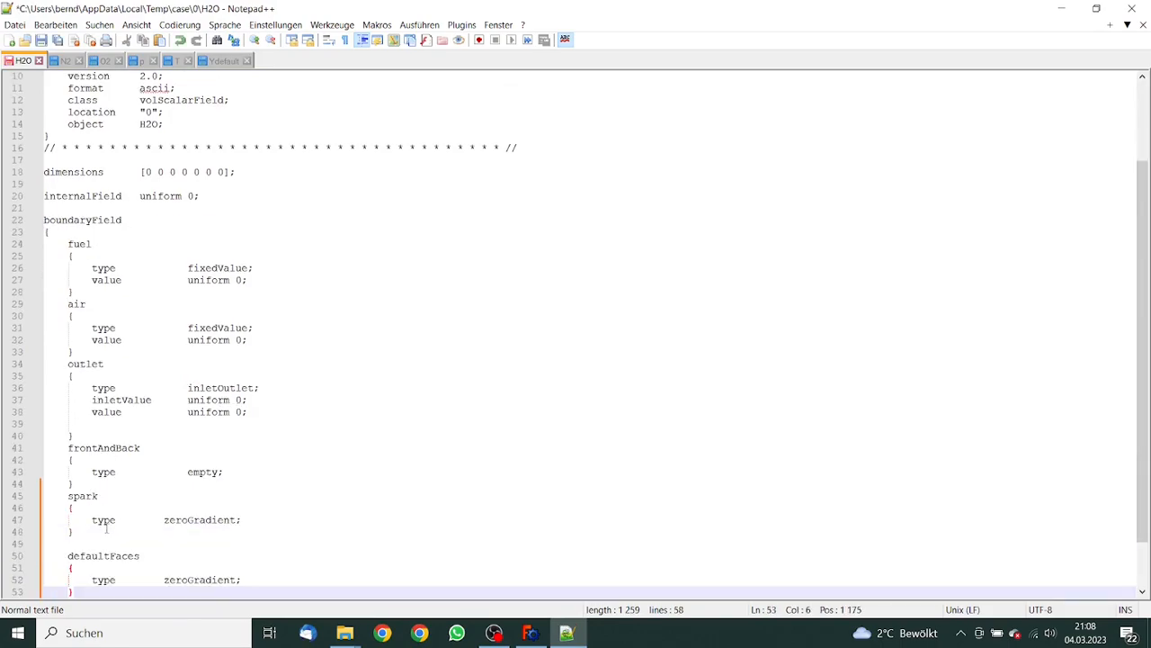
{"action": "left_click", "coordinate": [40, 40]}
{"action": "left_click", "coordinate": [39, 60]}
Insert the zeroGradient spark and defaultFaces blocks below frontAndBack in the N2 file, then save and close it
{"action": "left_click", "coordinate": [24, 61]}
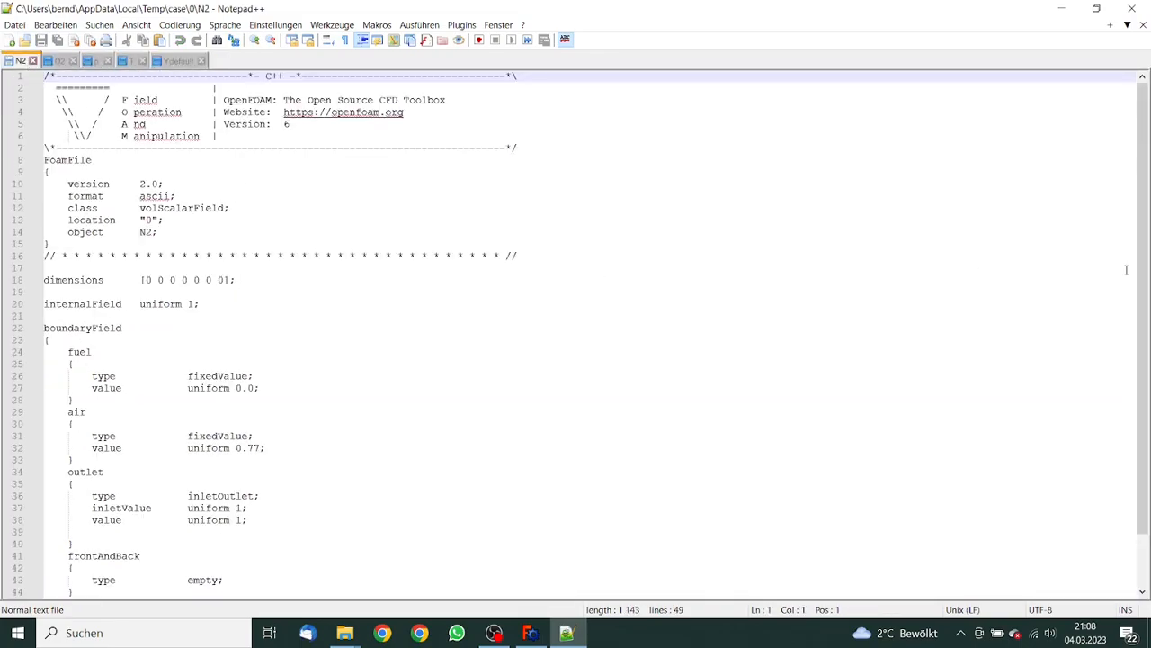
{"action": "scroll", "coordinate": [1129, 429], "scroll_direction": "down", "scroll_amount": 2}
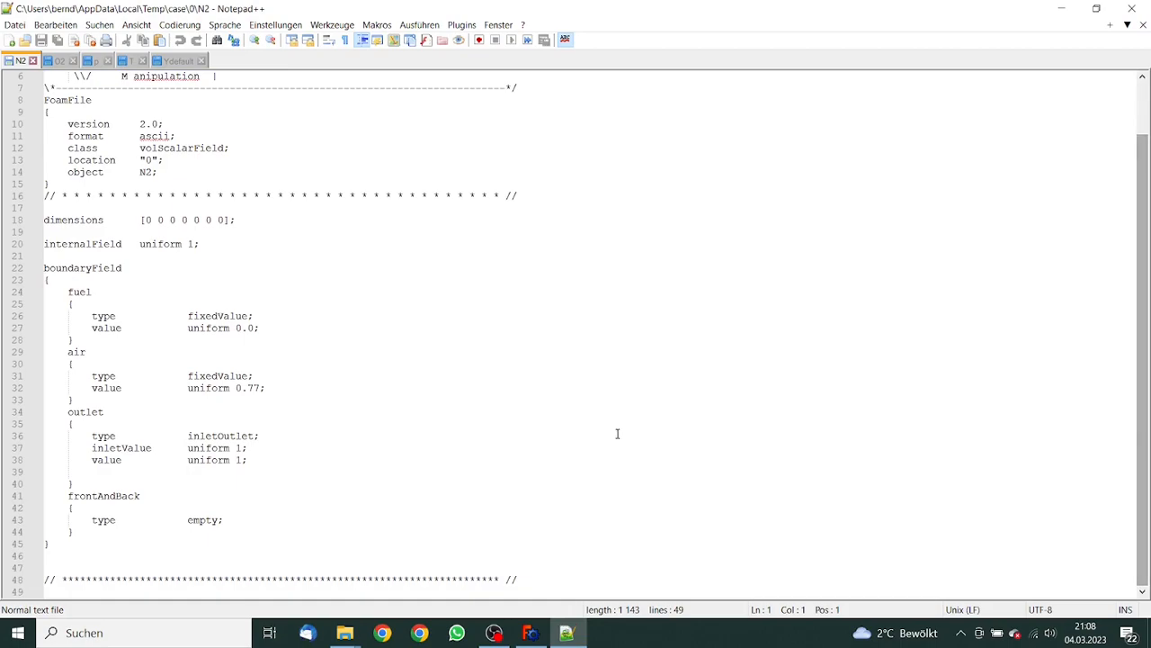
{"action": "left_click", "coordinate": [88, 532]}
{"action": "key", "text": "Return"}
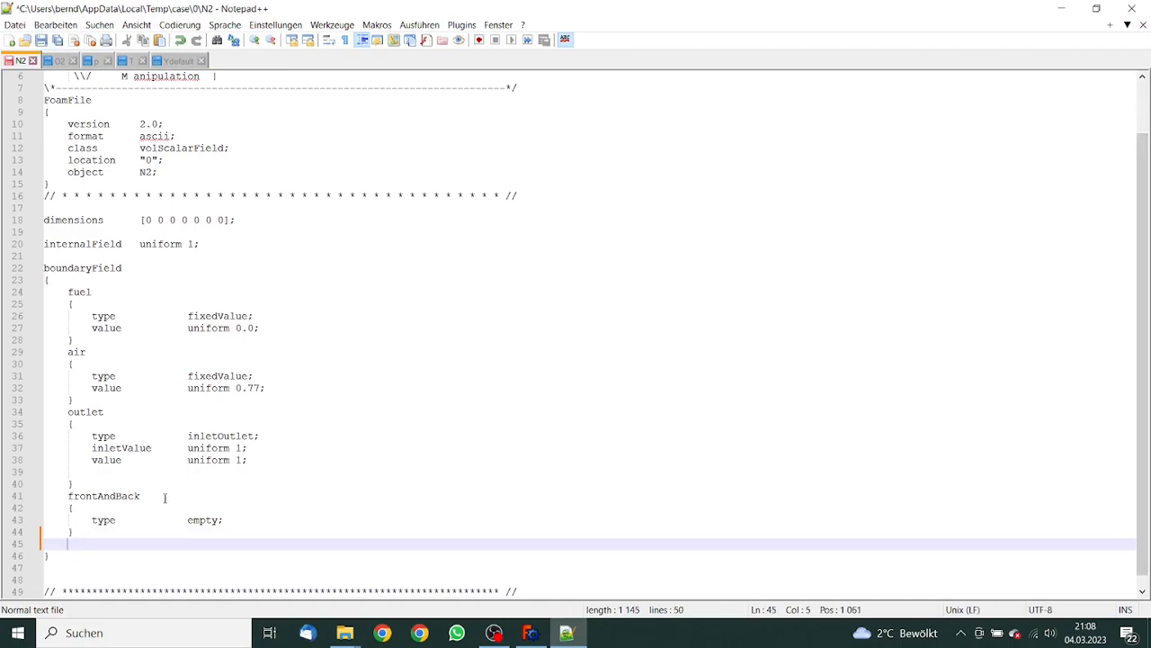
{"action": "type", "text": "spark     {         type        zeroGradient;     }      defaultFaces     {         type        zeroGradient;     }"}
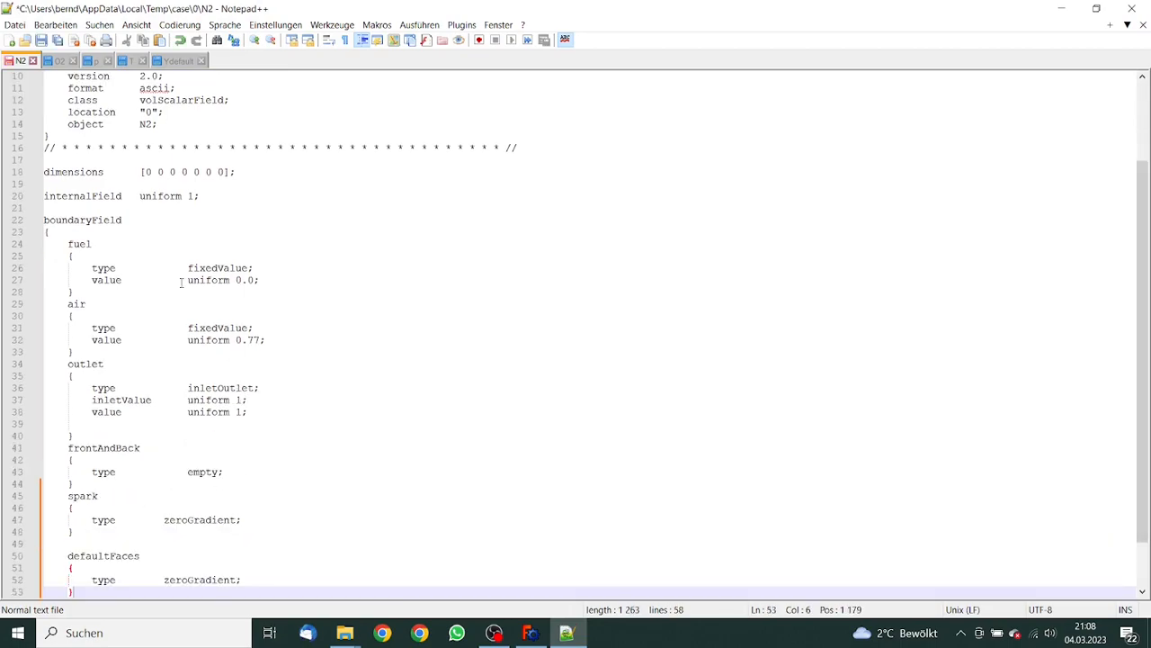
{"action": "left_click", "coordinate": [41, 41]}
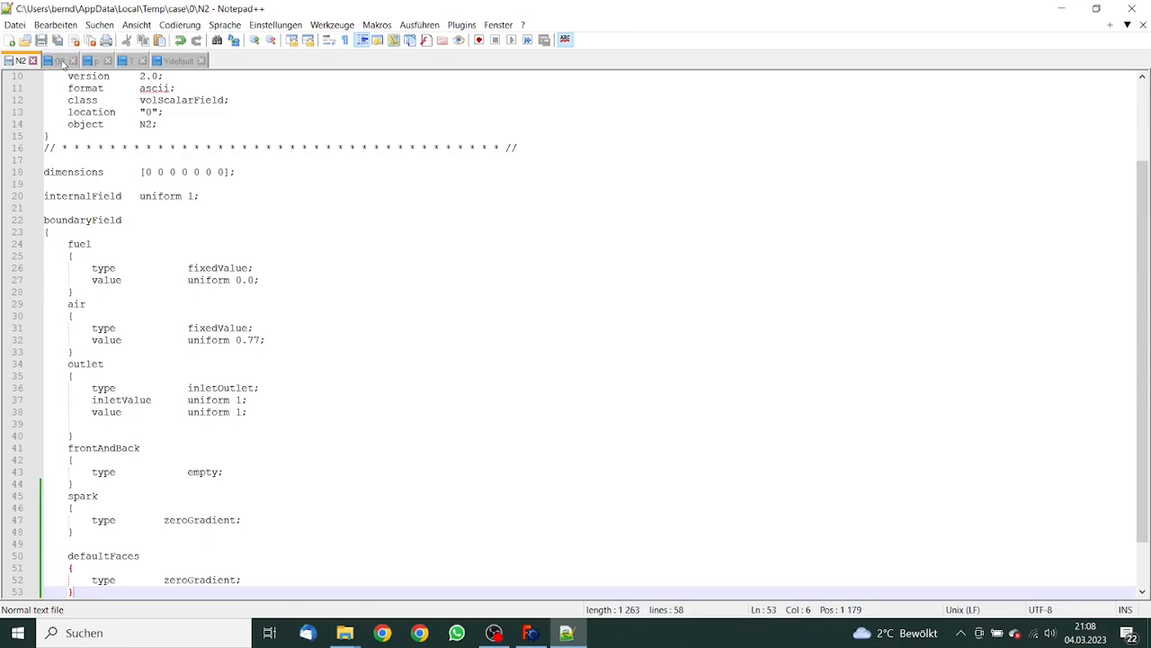
{"action": "left_click", "coordinate": [32, 61]}
Insert the zeroGradient spark and defaultFaces blocks below frontAndBack in the O2 file, then save and close it
{"action": "left_click", "coordinate": [22, 61]}
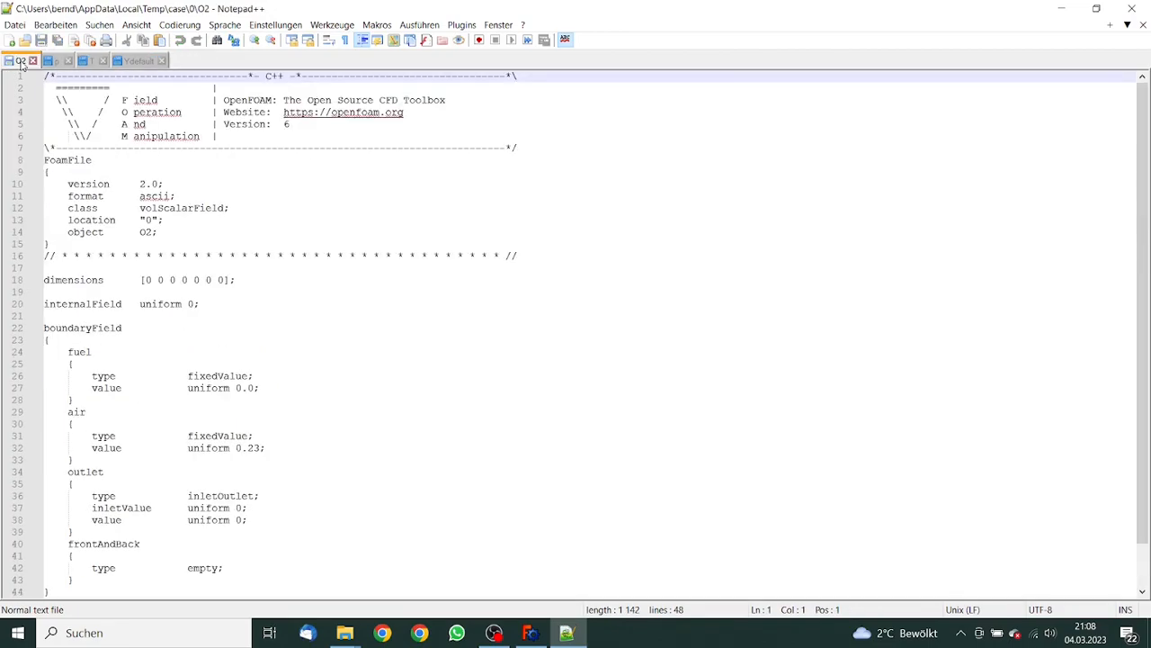
{"action": "left_click_drag", "start_coordinate": [1142, 404], "coordinate": [1141, 447]}
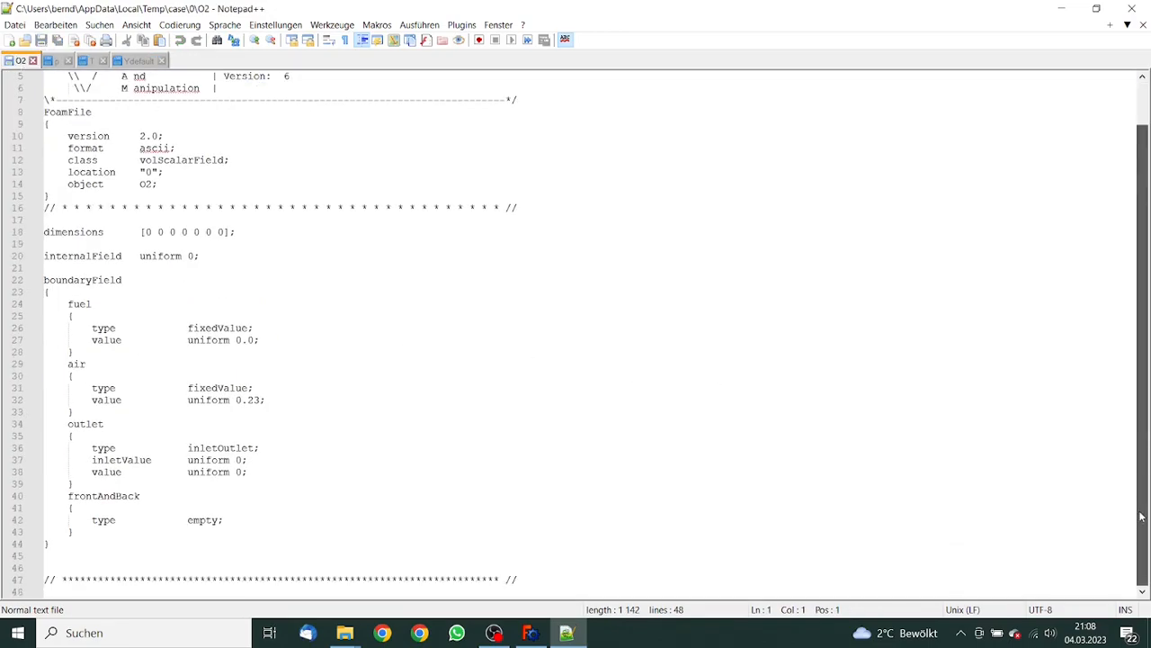
{"action": "left_click", "coordinate": [86, 533]}
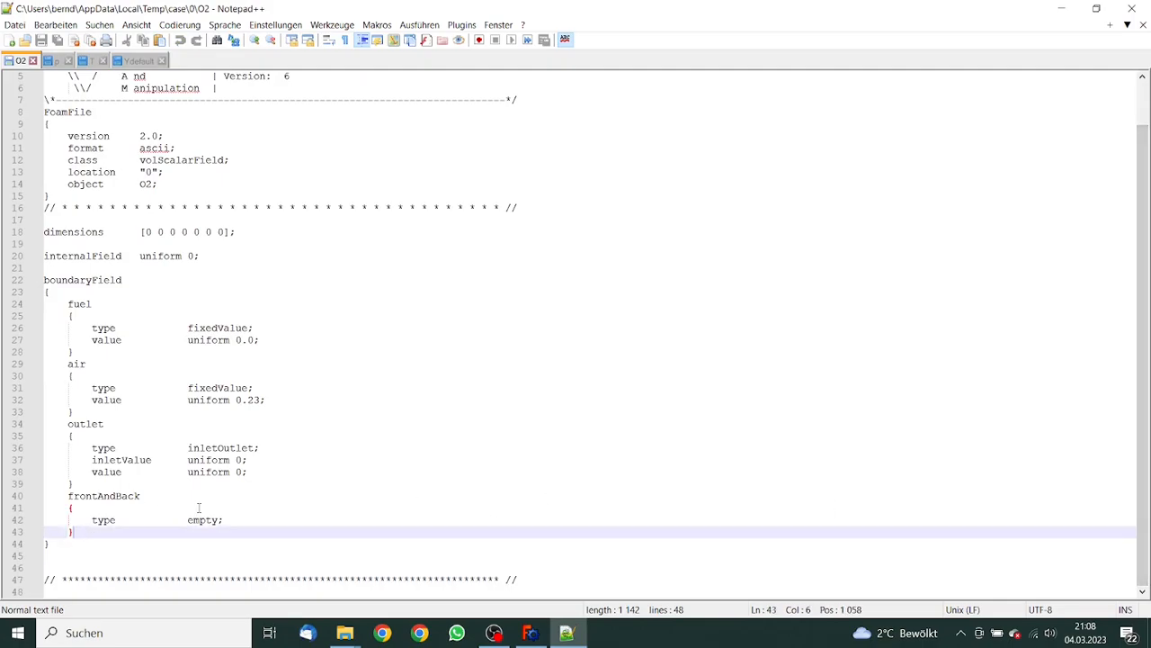
{"action": "key", "text": "Return"}
{"action": "type", "text": "spark     {         type        zeroGradient;     }      defaultFaces     {         type        zeroGradient;     }"}
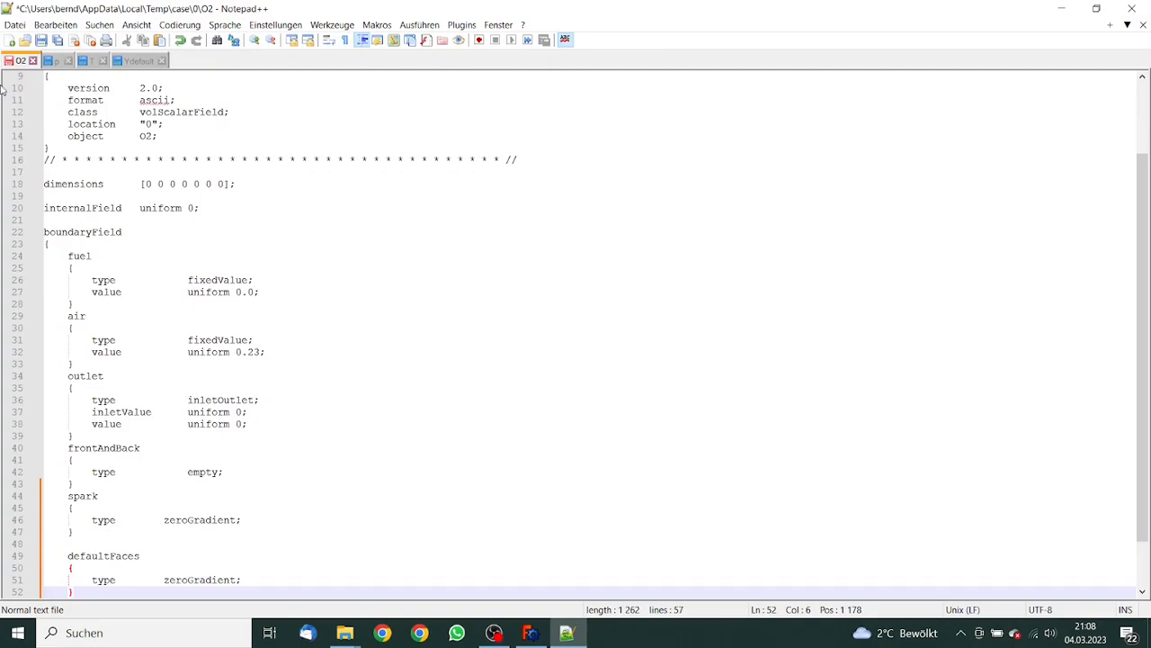
{"action": "left_click", "coordinate": [41, 40]}
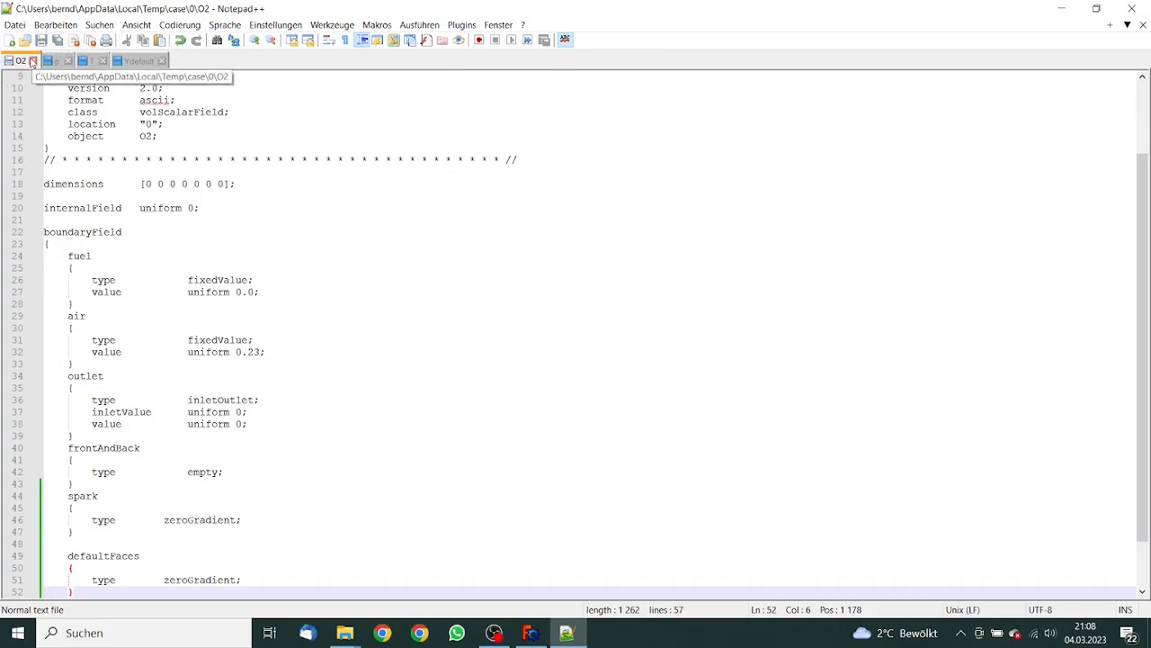
{"action": "left_click", "coordinate": [33, 61]}
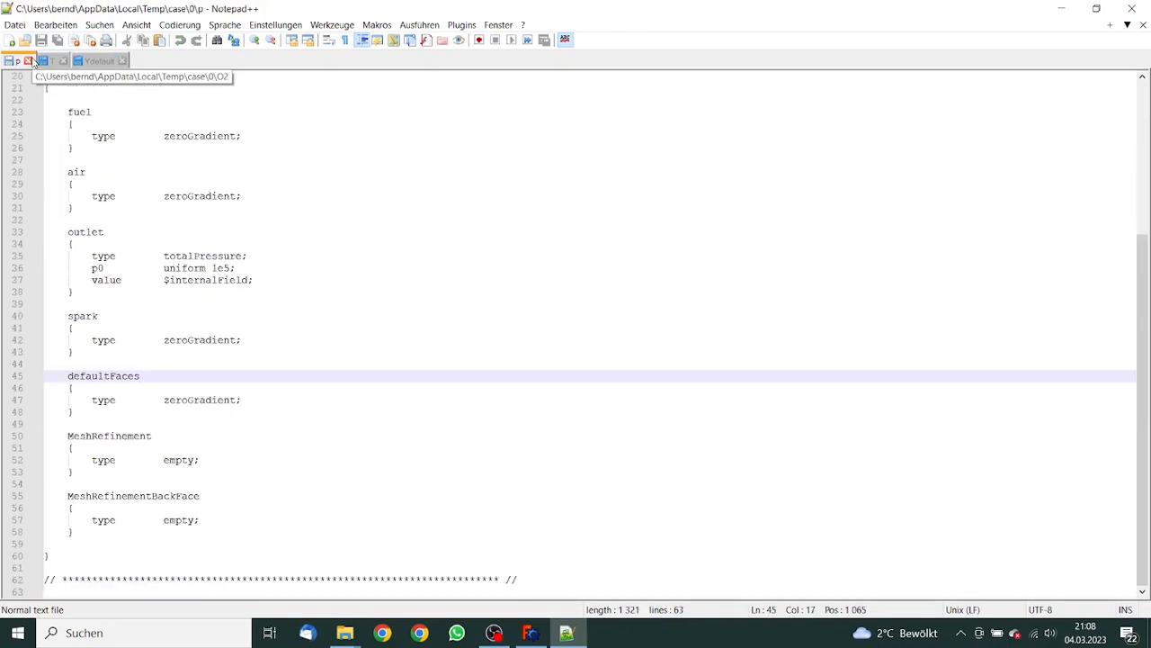
Insert the zeroGradient spark and defaultFaces blocks below frontAndBack in the Ydefault file, then save and close it
{"action": "left_click", "coordinate": [95, 62]}
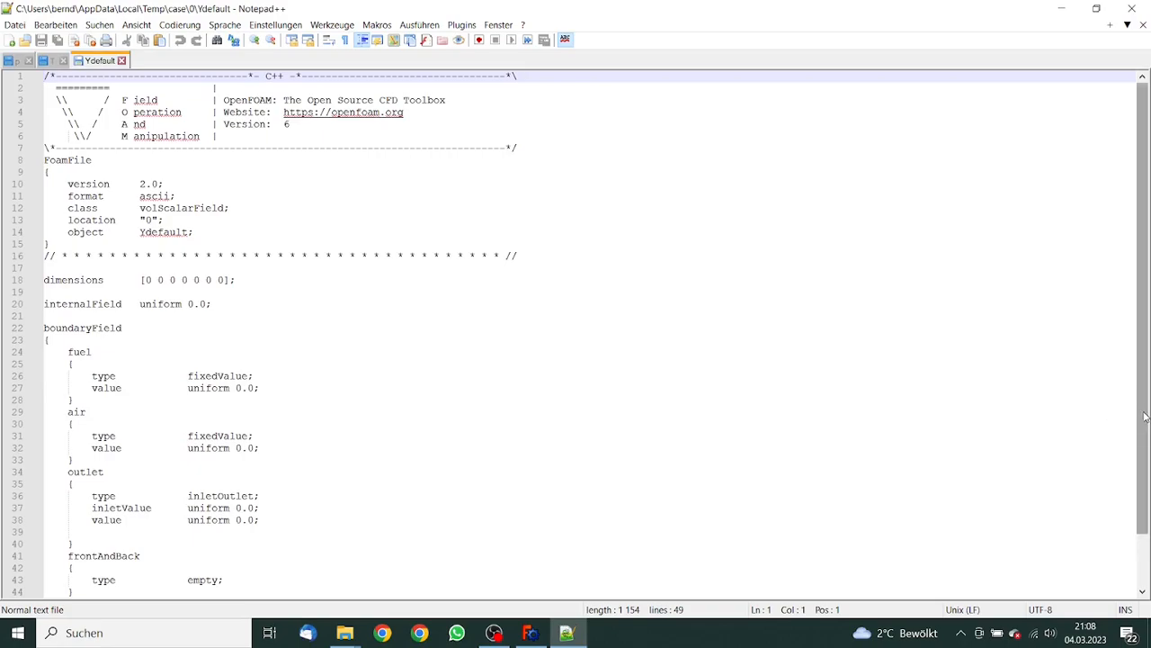
{"action": "scroll", "coordinate": [1136, 413], "scroll_direction": "down", "scroll_amount": 2}
{"action": "left_click", "coordinate": [93, 534]}
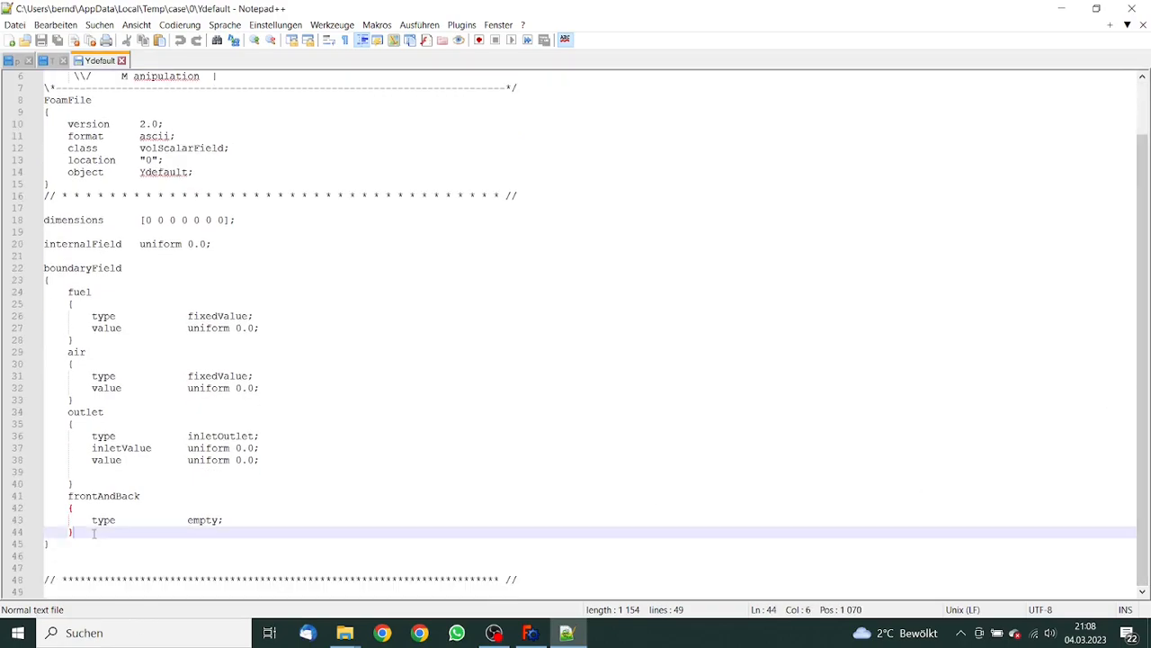
{"action": "key", "text": "Return"}
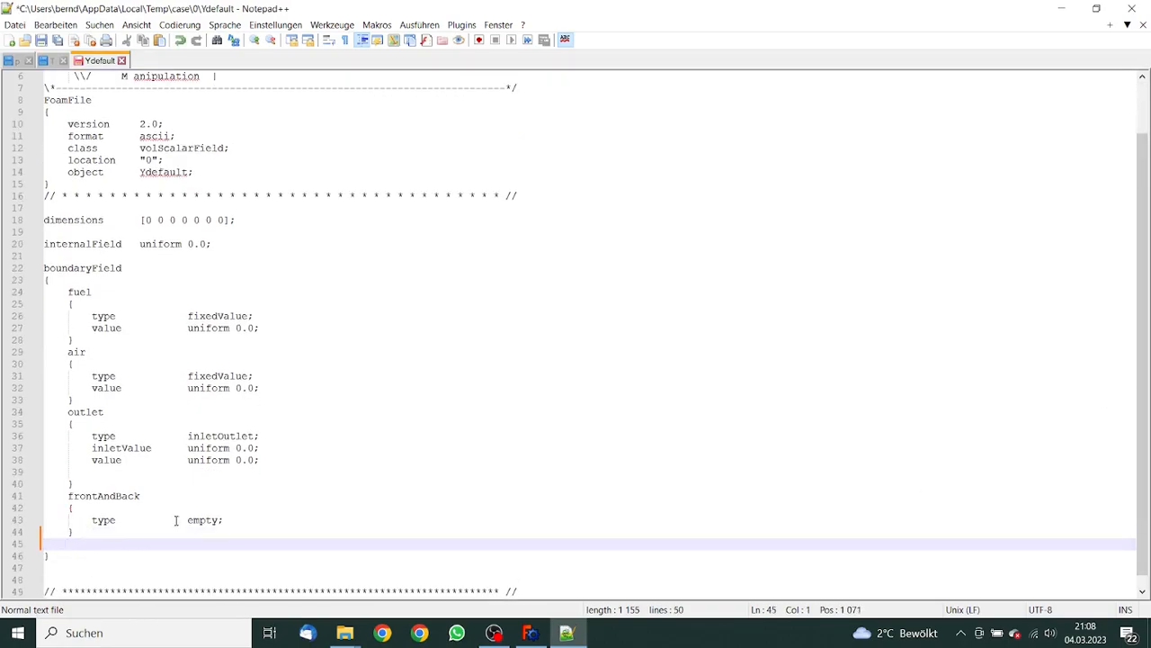
{"action": "type", "text": "spark     {         type        zeroGradient;     }      defaultFaces     {         type        zeroGradient;     }"}
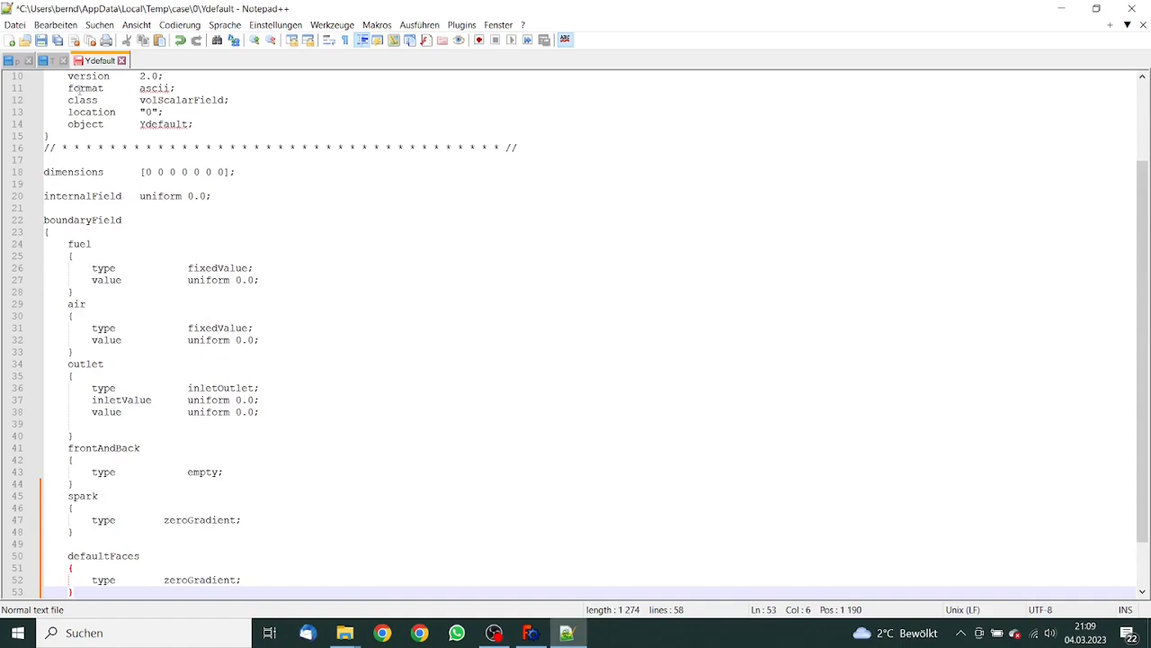
{"action": "left_click", "coordinate": [41, 41]}
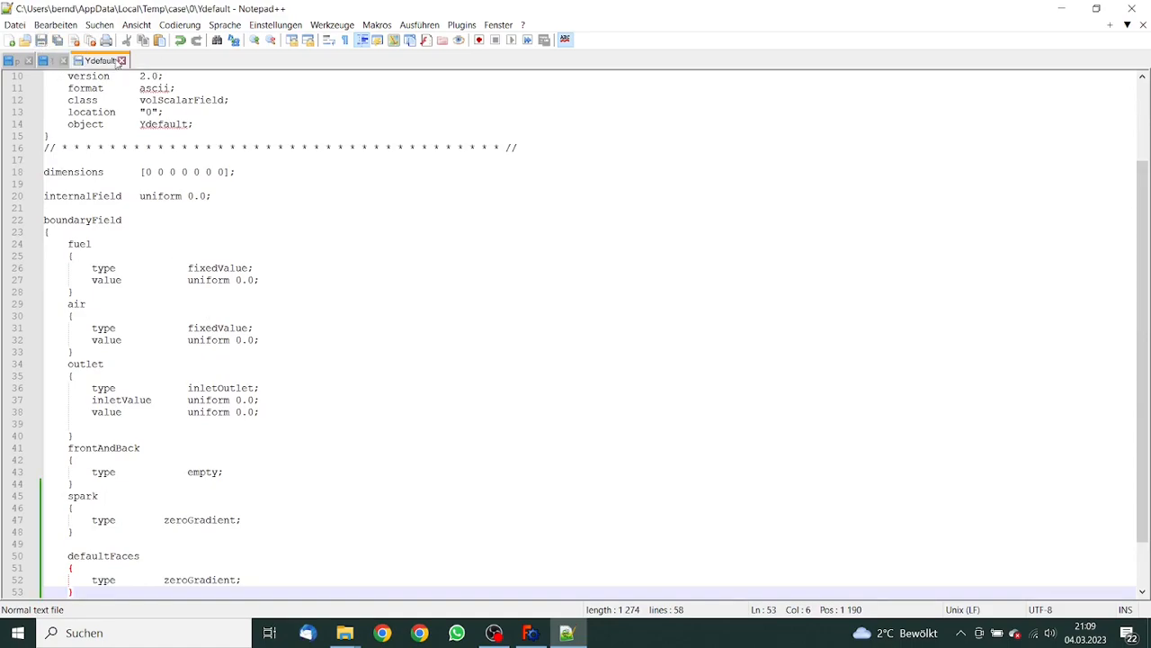
{"action": "left_click", "coordinate": [122, 60]}
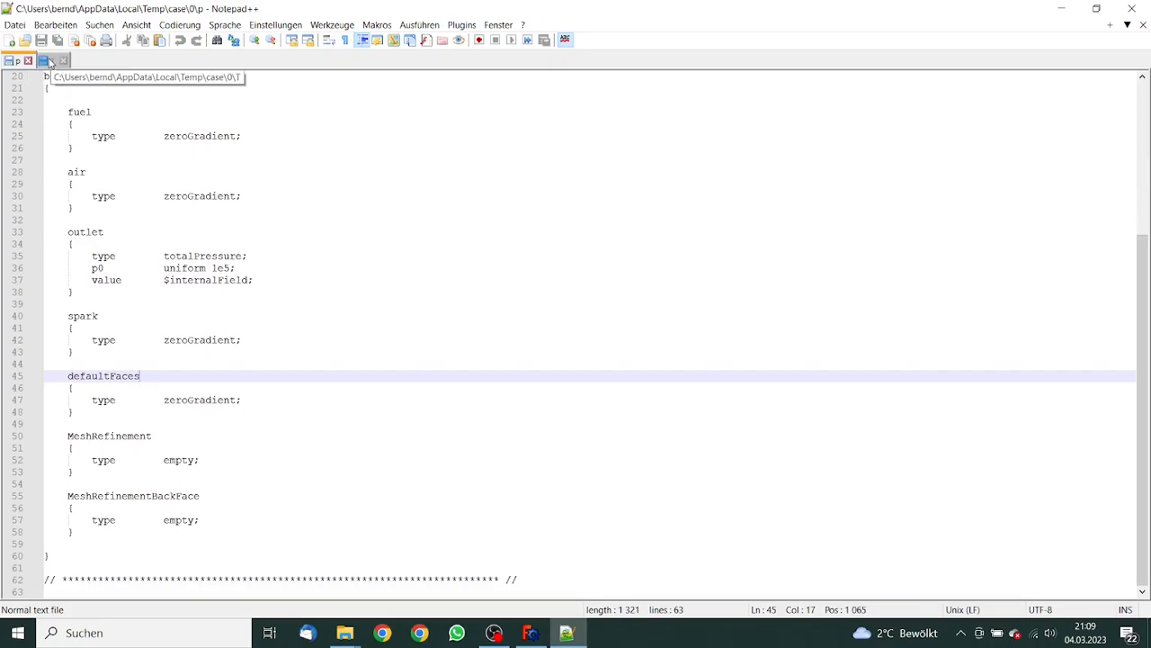
Insert the zeroGradient spark and defaultFaces blocks below frontAndBack in the T file
{"action": "left_click", "coordinate": [47, 60]}
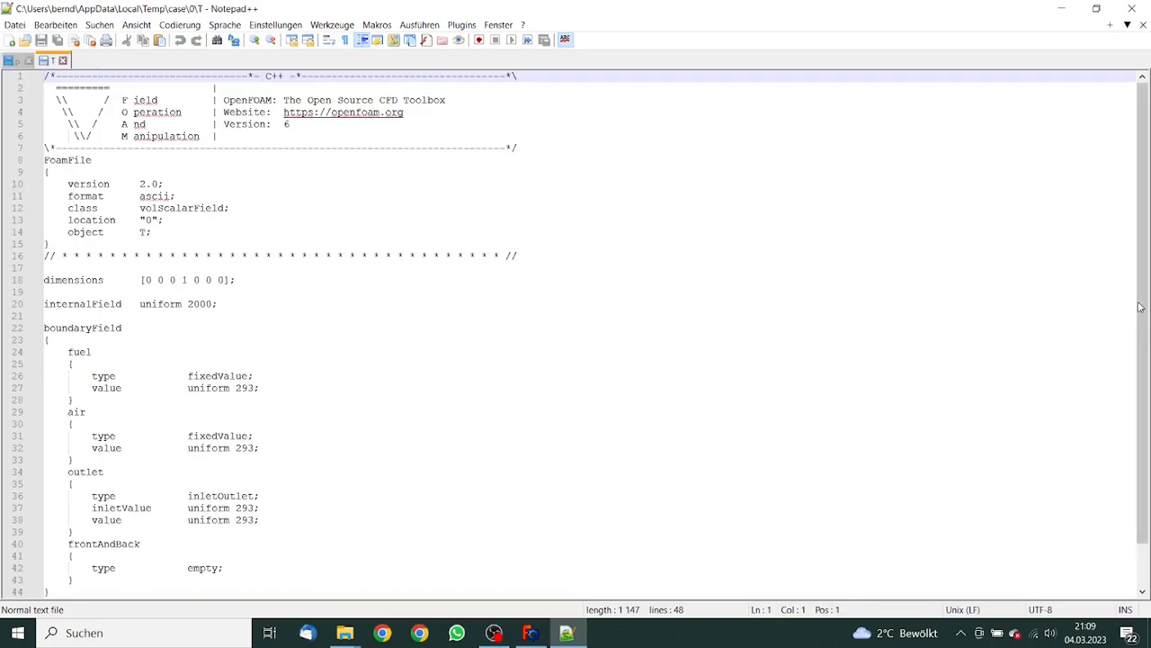
{"action": "scroll", "coordinate": [1137, 306], "scroll_direction": "down", "scroll_amount": 2}
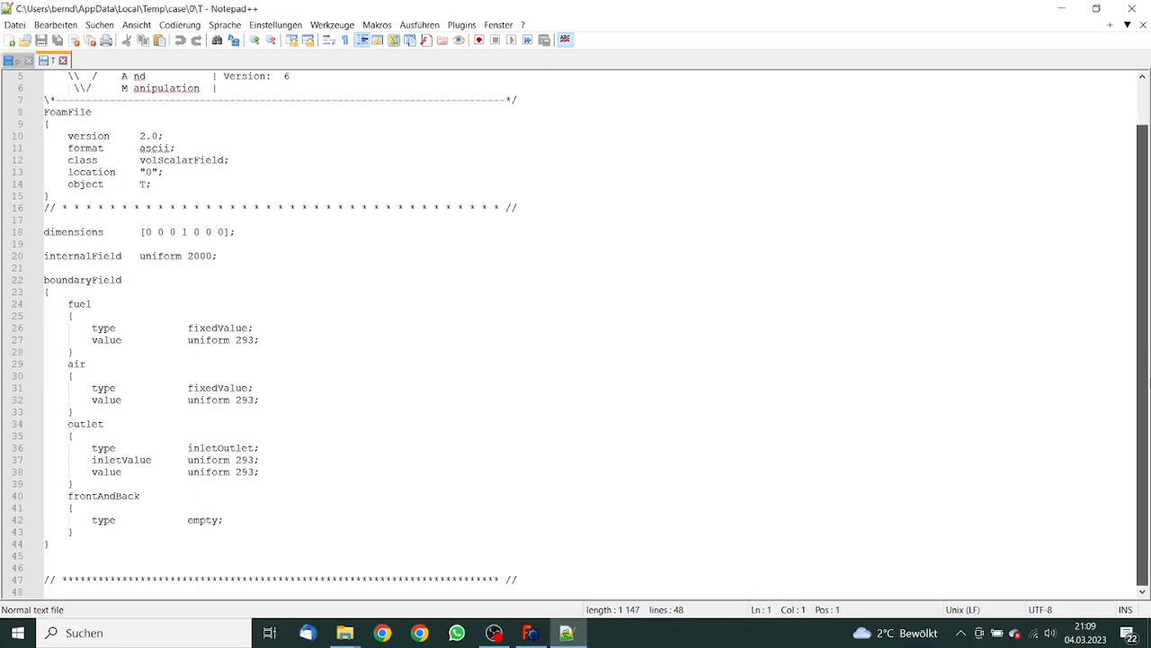
{"action": "left_click", "coordinate": [90, 533]}
{"action": "key", "text": "Return"}
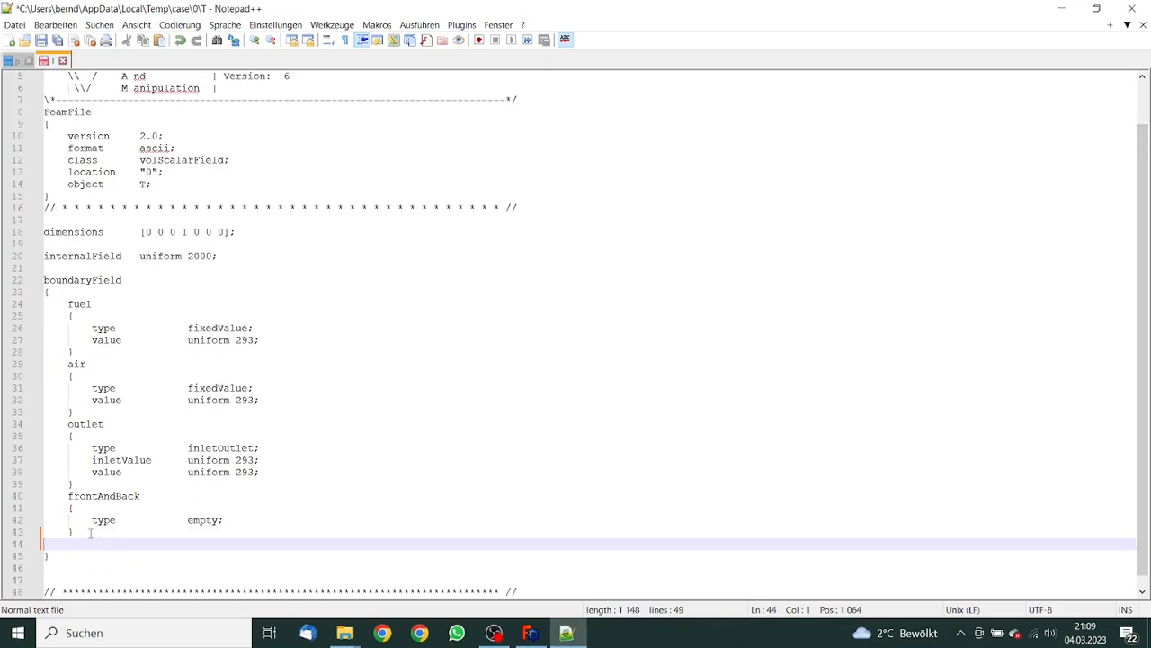
{"action": "type", "text": "spark     {         type        zeroGradient;     }      defaultFaces     {         type        zeroGradient;     }"}
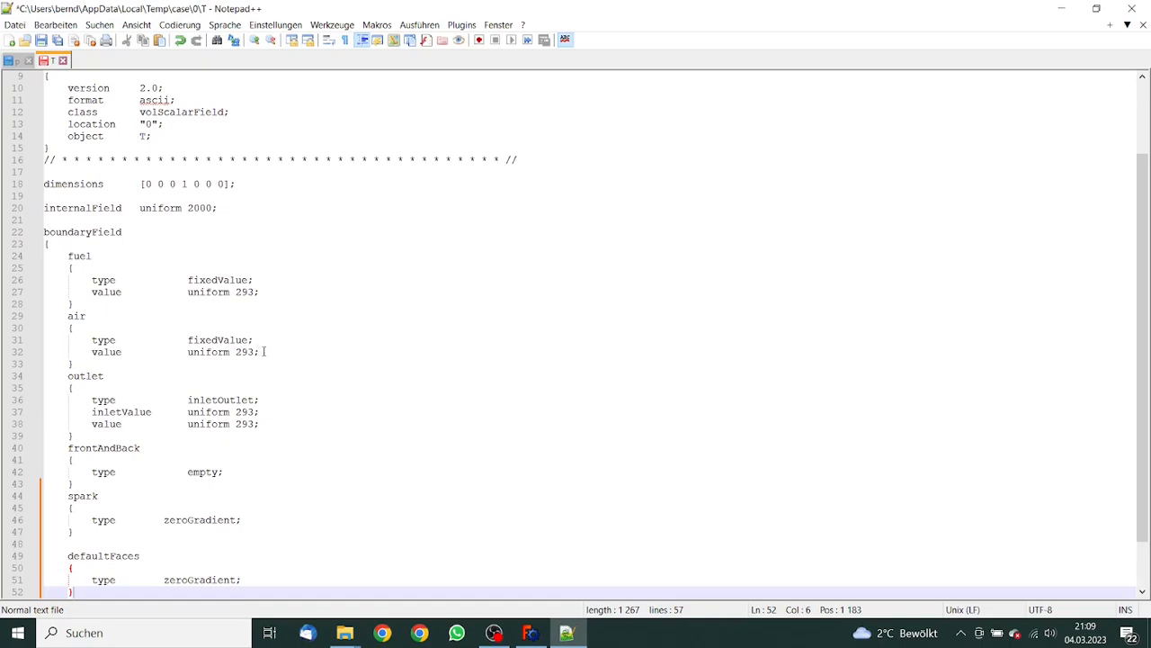
Replace the spark block's zeroGradient entry in the T file with the air block's fixedValue lines and set its value to uniform 800
{"action": "left_click_drag", "start_coordinate": [265, 351], "coordinate": [20, 340]}
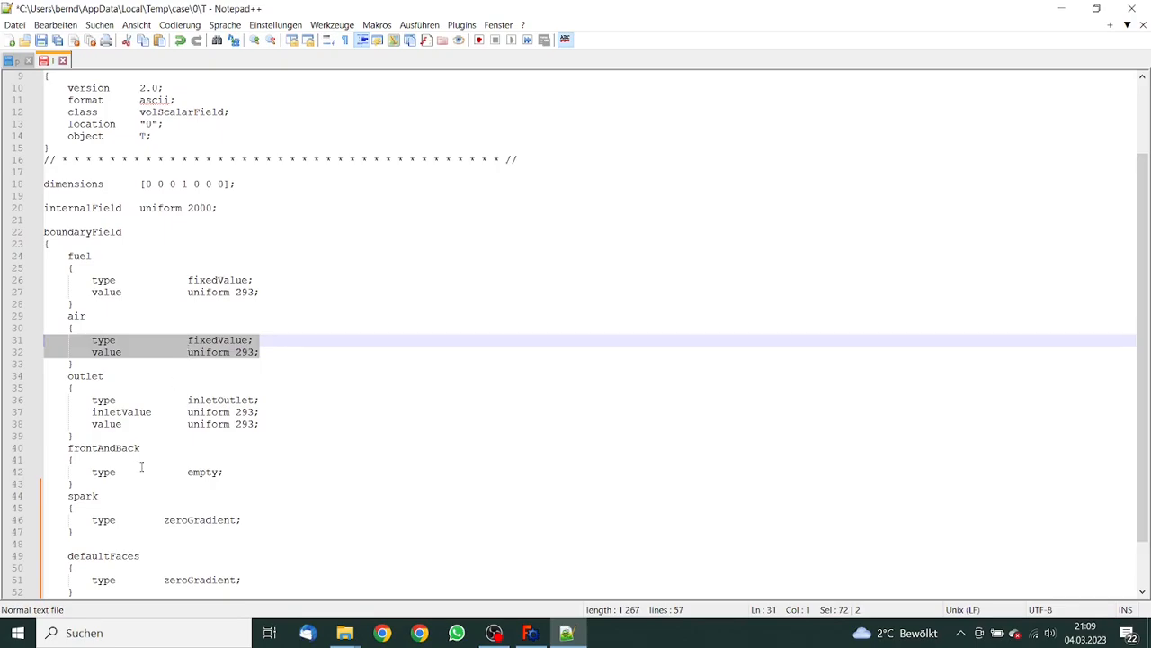
{"action": "left_click_drag", "start_coordinate": [45, 520], "coordinate": [248, 525]}
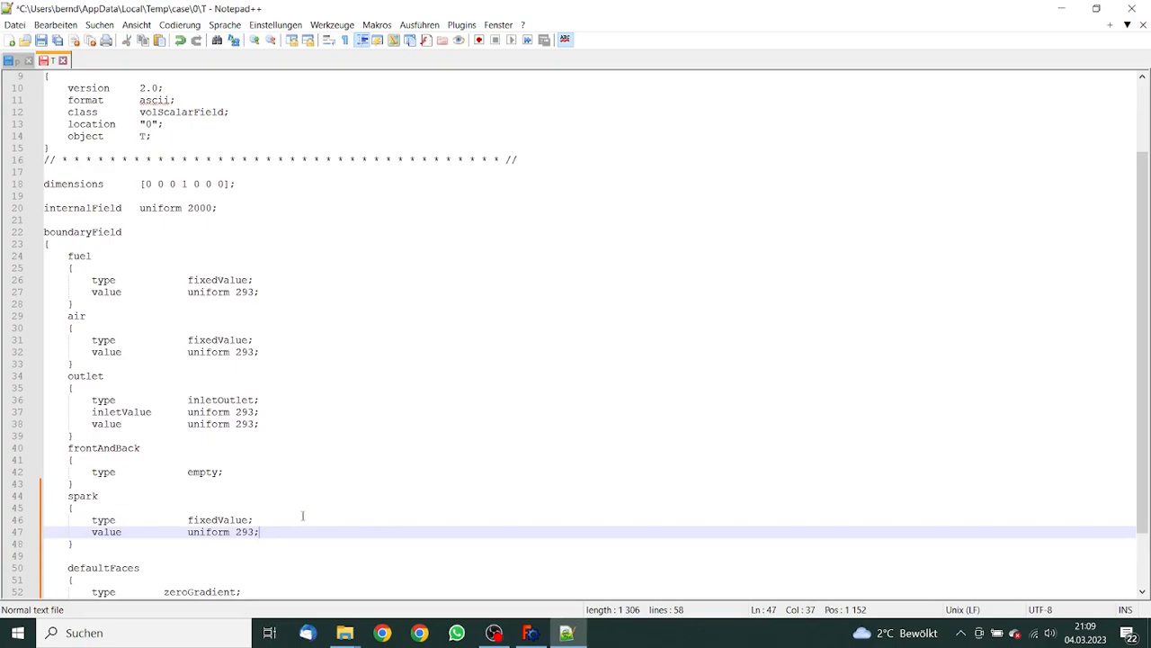
{"action": "double_click", "coordinate": [239, 532]}
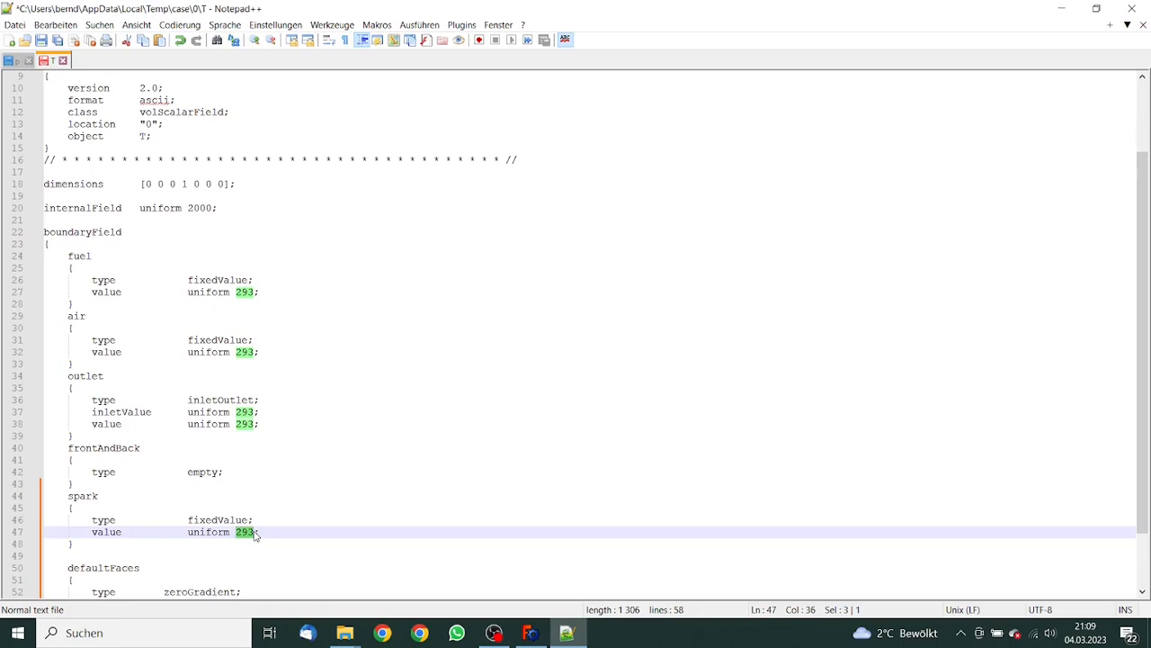
{"action": "type", "text": "800"}
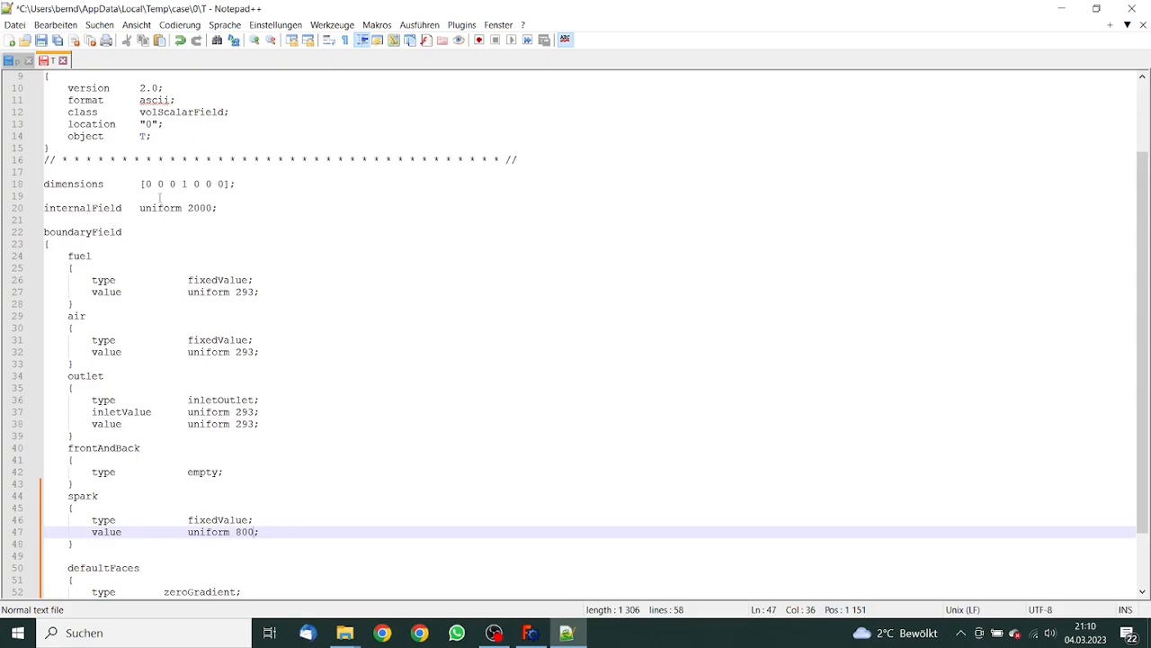
Set internalField in the T file to uniform 293, save it, and close the T and p files
{"action": "left_click_drag", "start_coordinate": [188, 208], "coordinate": [213, 208]}
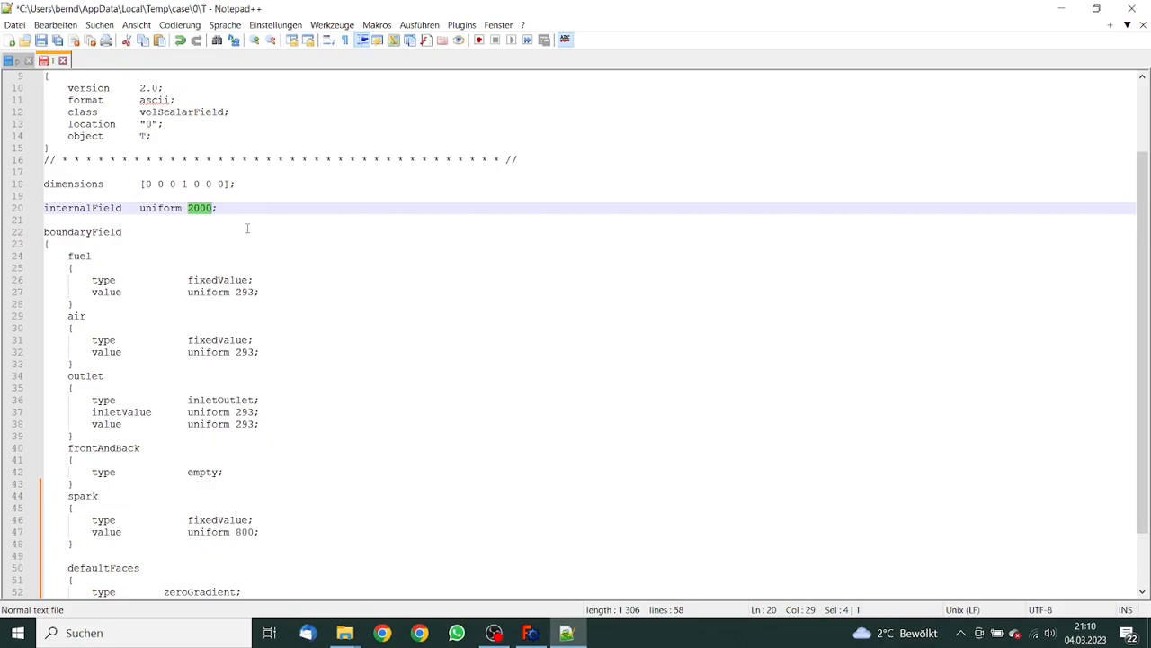
{"action": "type", "text": "293"}
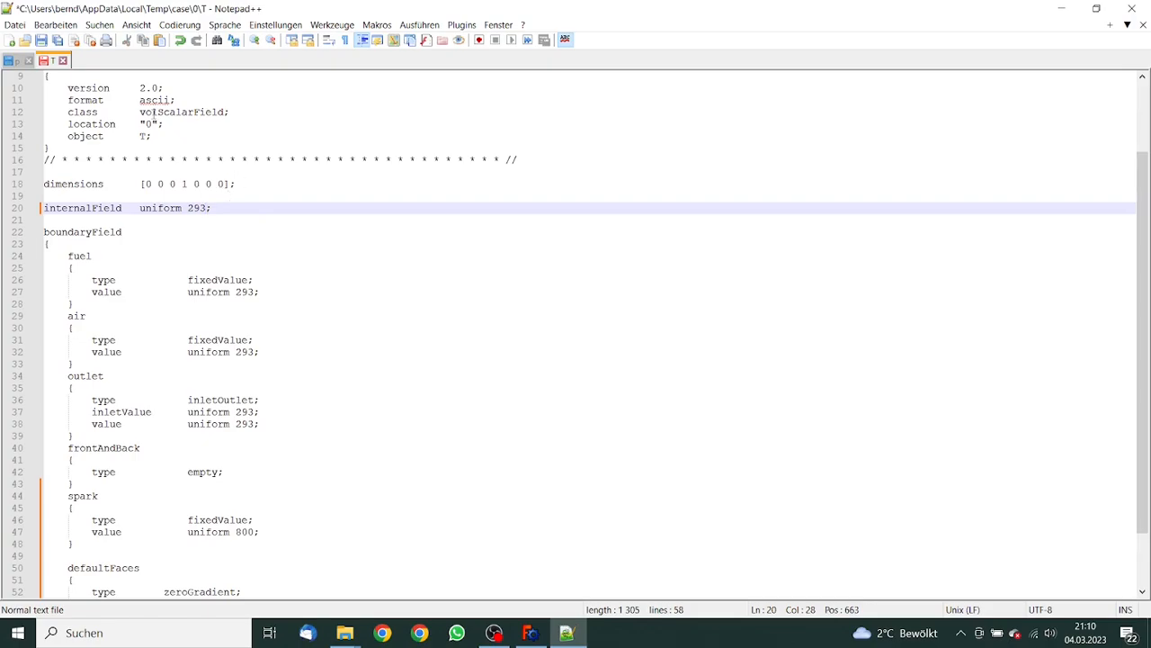
{"action": "left_click", "coordinate": [41, 39]}
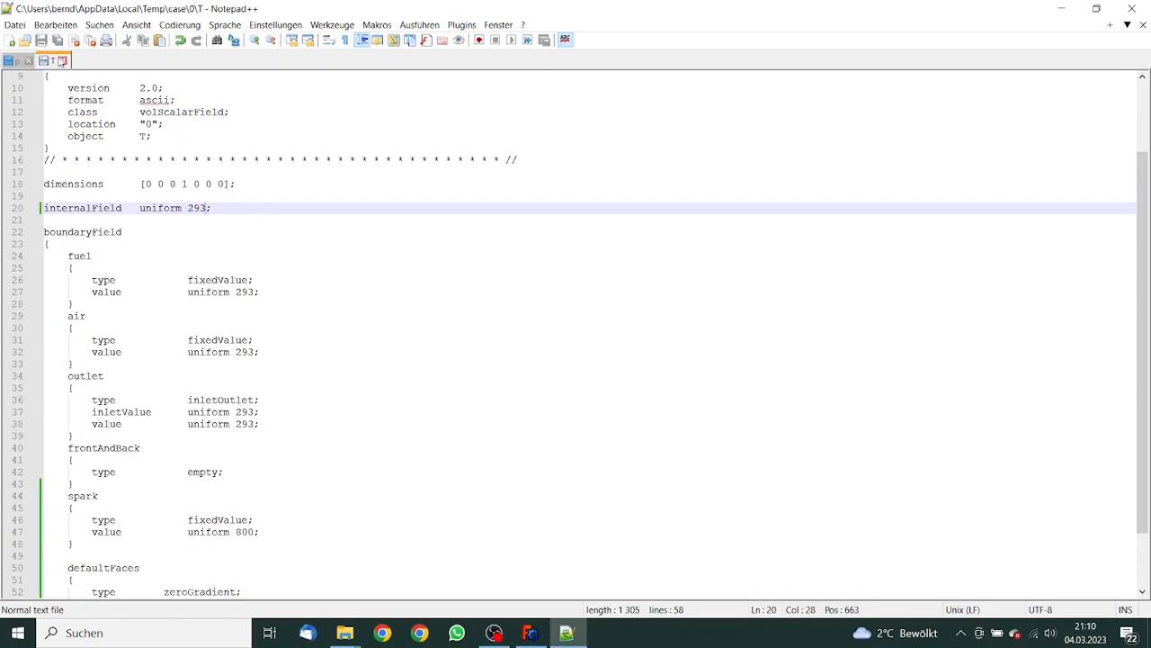
{"action": "left_click", "coordinate": [62, 60]}
{"action": "left_click", "coordinate": [28, 61]}
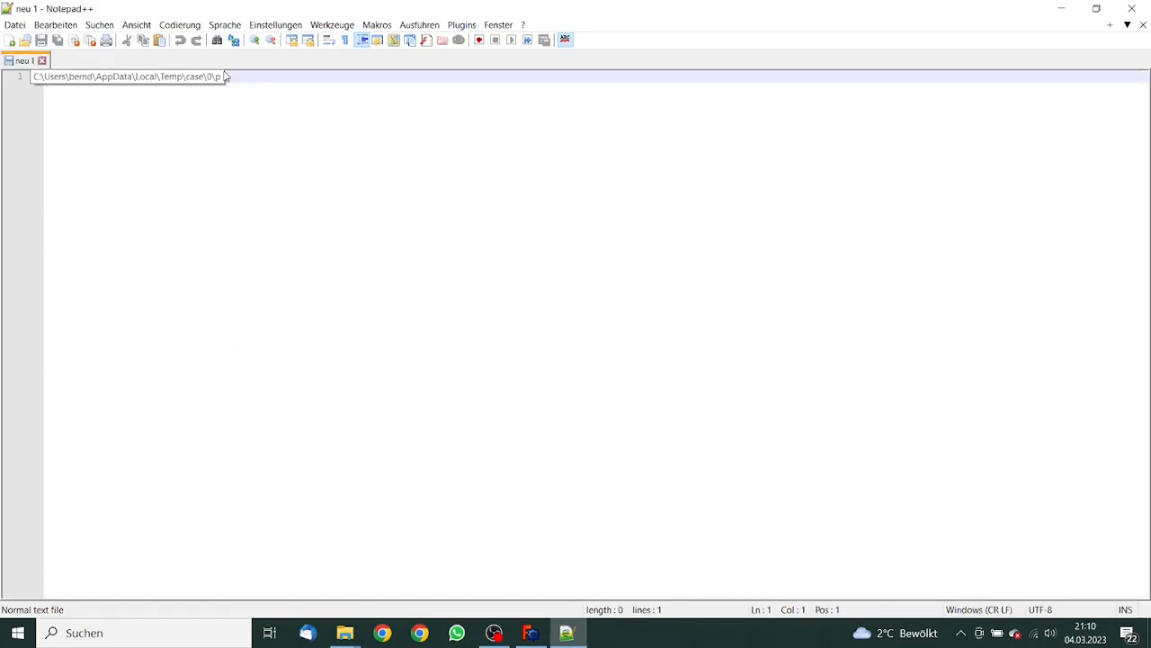
Close the text editor and both folder windows, then run the solver for the written case in FreeCAD
{"action": "left_click", "coordinate": [1132, 8]}
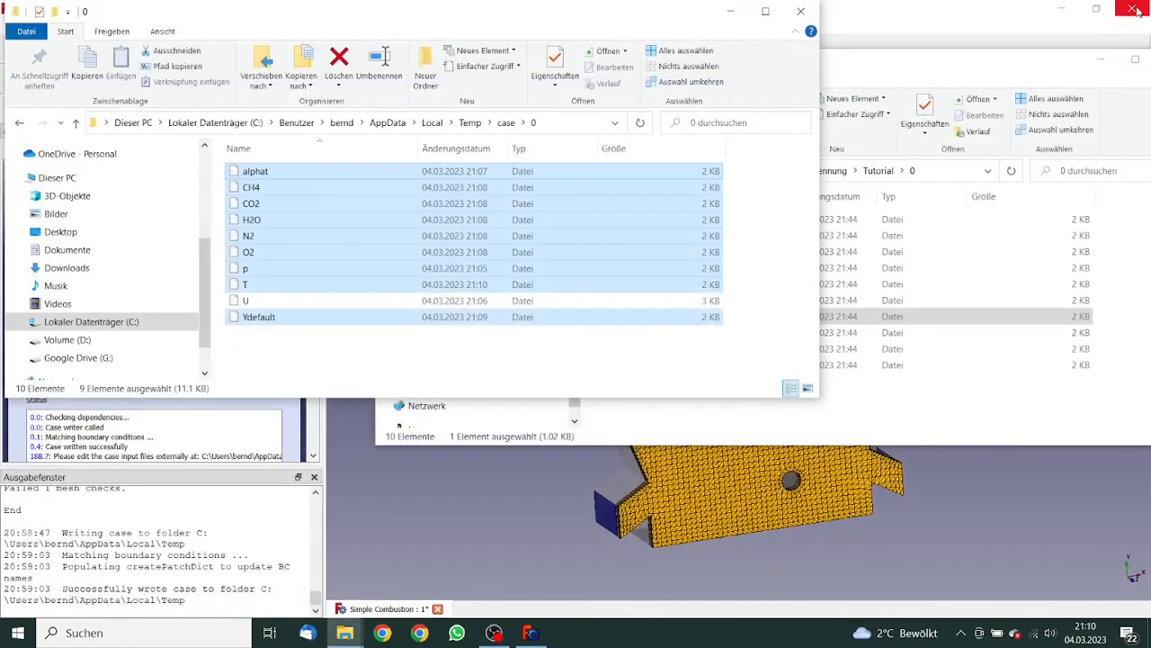
{"action": "left_click", "coordinate": [800, 11]}
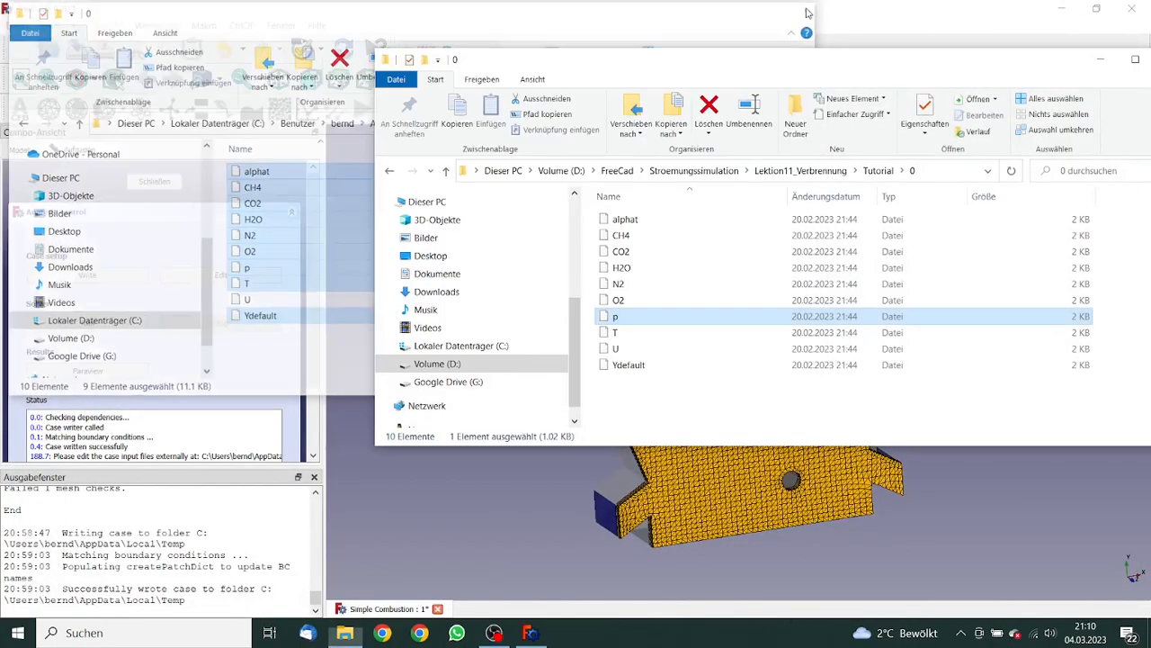
{"action": "left_click_drag", "start_coordinate": [909, 70], "coordinate": [720, 80]}
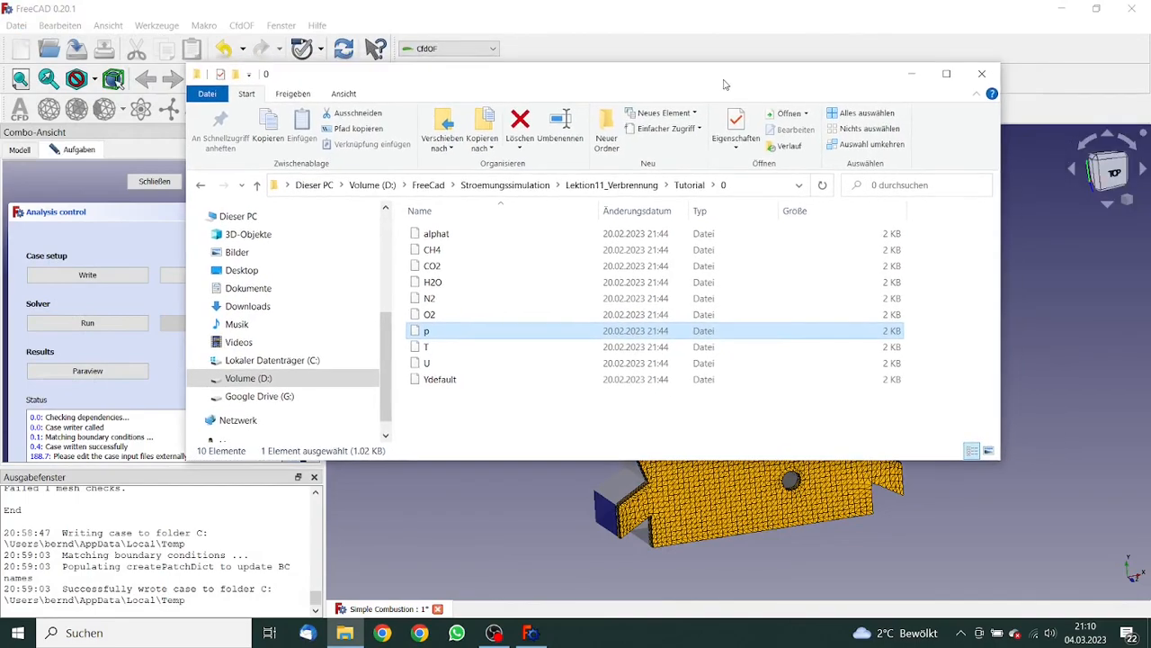
{"action": "left_click", "coordinate": [980, 74]}
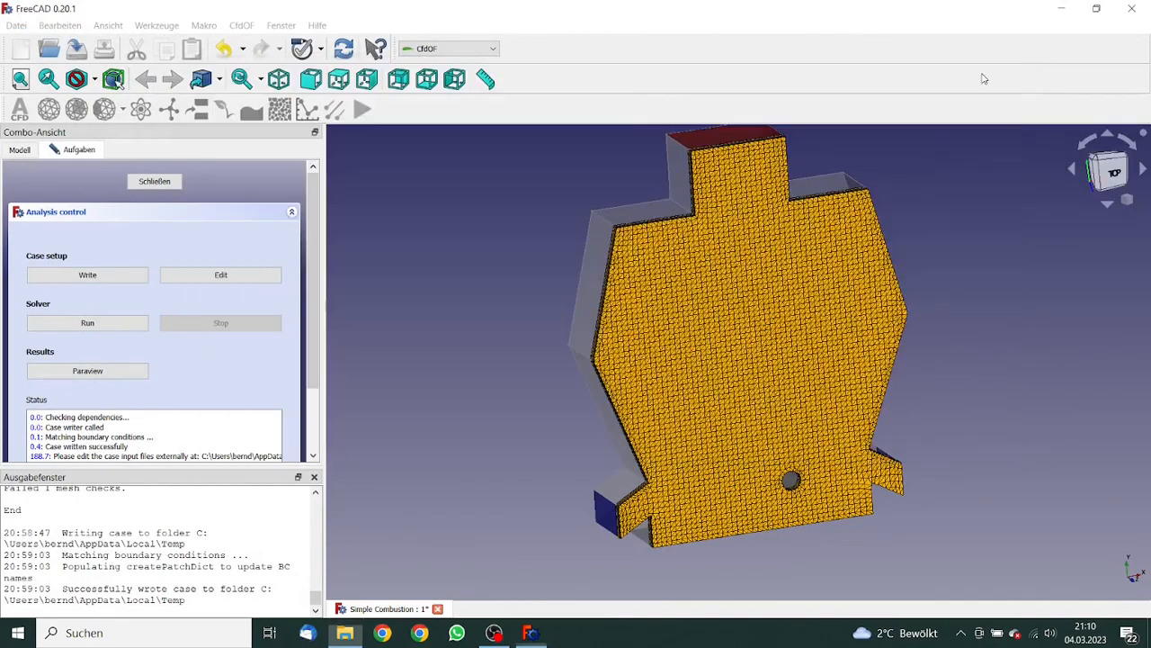
{"action": "left_click", "coordinate": [102, 326]}
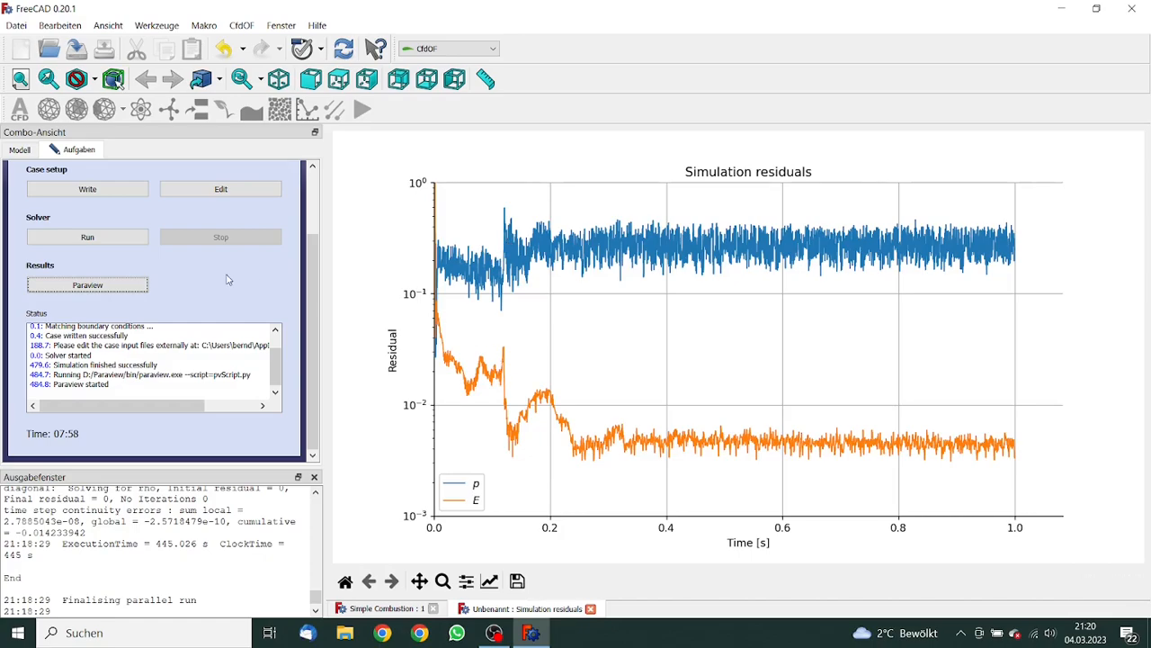
Open the simulation results in ParaView and colour the chamber by the point field T
{"action": "left_click", "coordinate": [139, 285]}
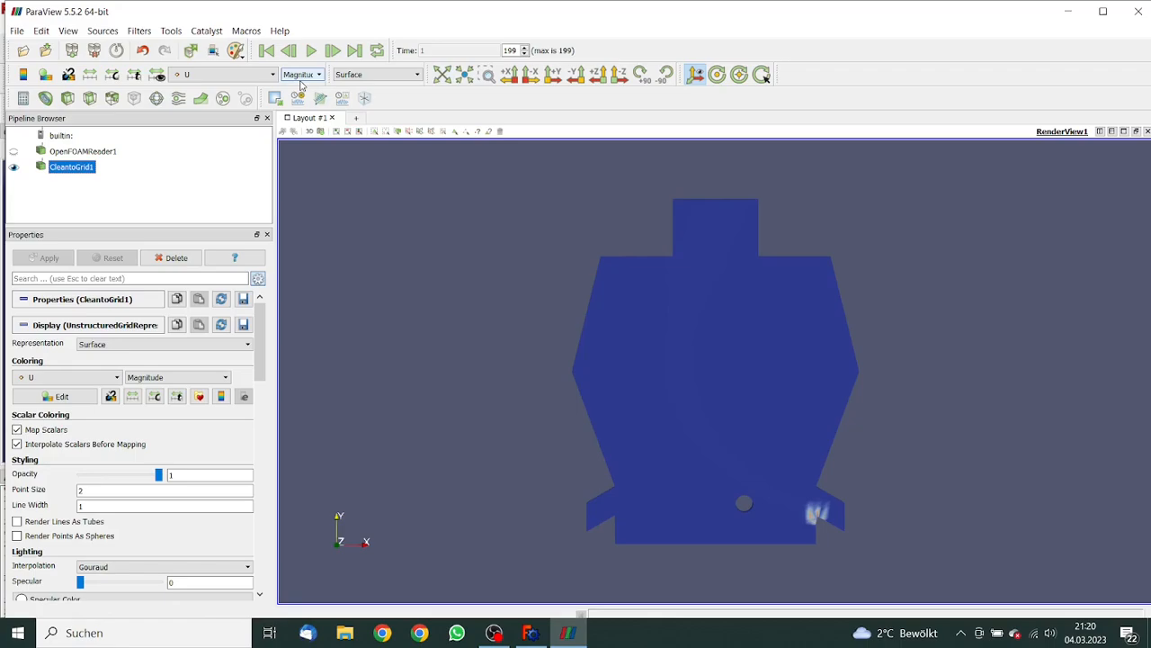
{"action": "left_click", "coordinate": [275, 77]}
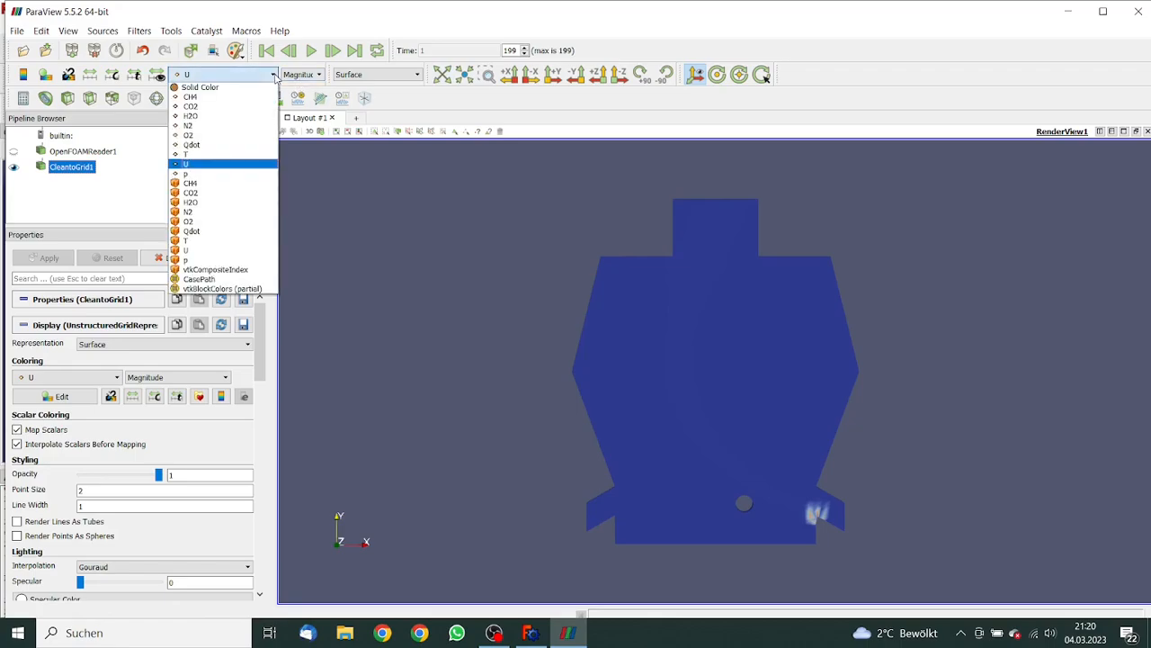
{"action": "left_click", "coordinate": [223, 159]}
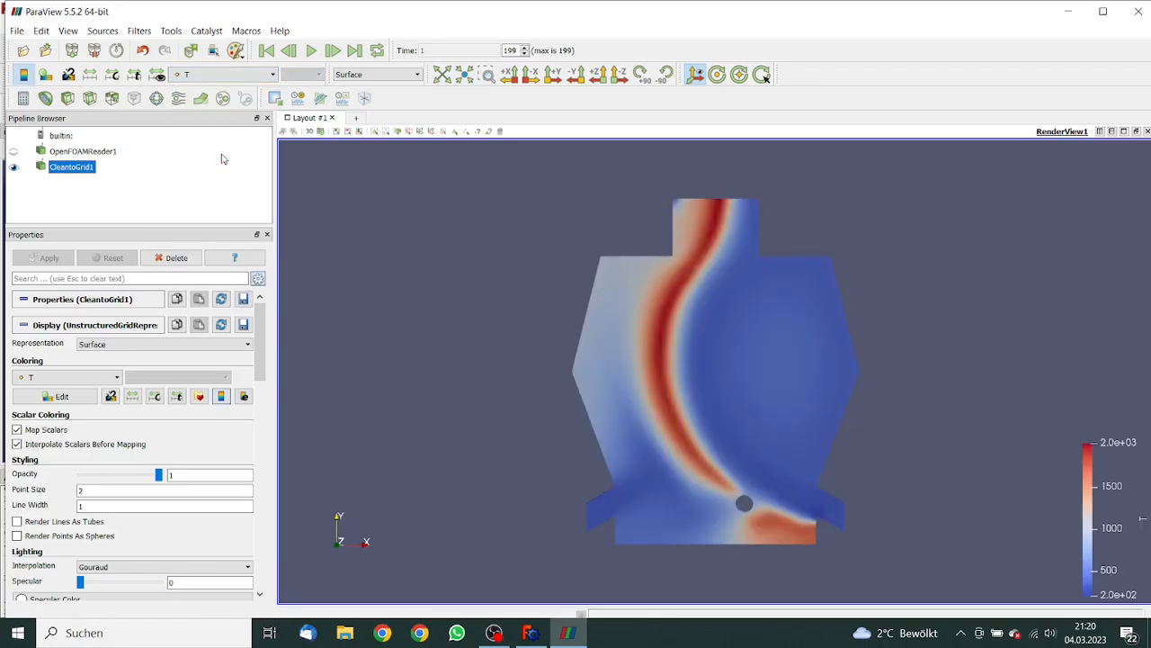
Play the temperature animation from the first frame, pausing at time 0.09 and again at 0.13
{"action": "left_click", "coordinate": [266, 51]}
{"action": "left_click", "coordinate": [314, 51]}
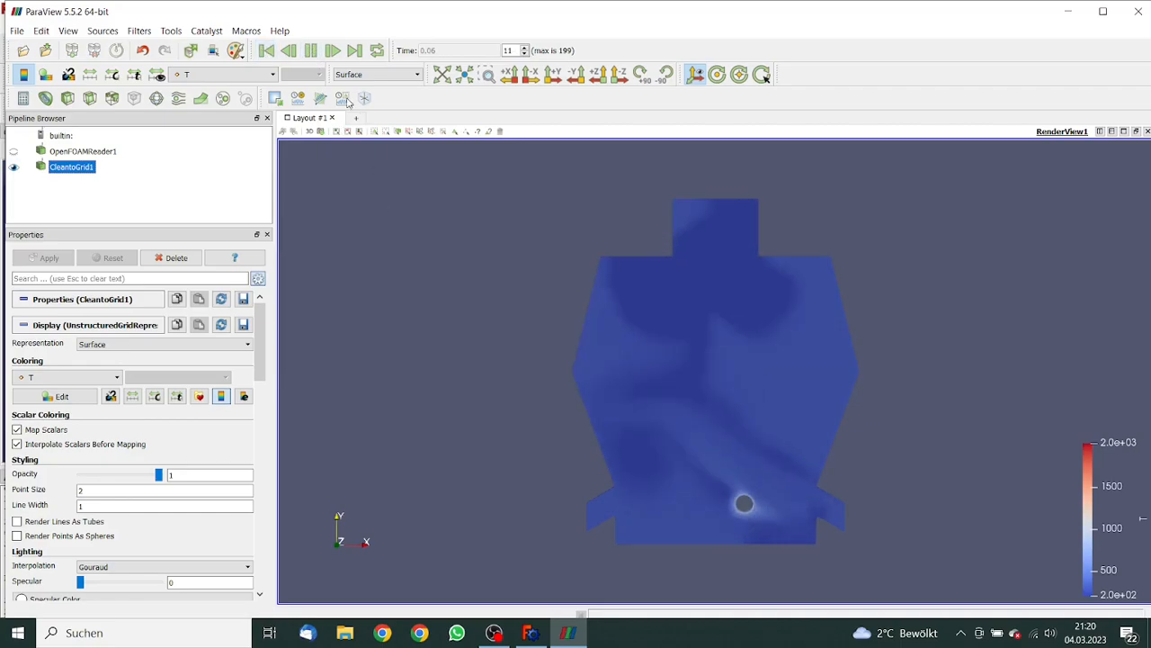
{"action": "left_click", "coordinate": [315, 52]}
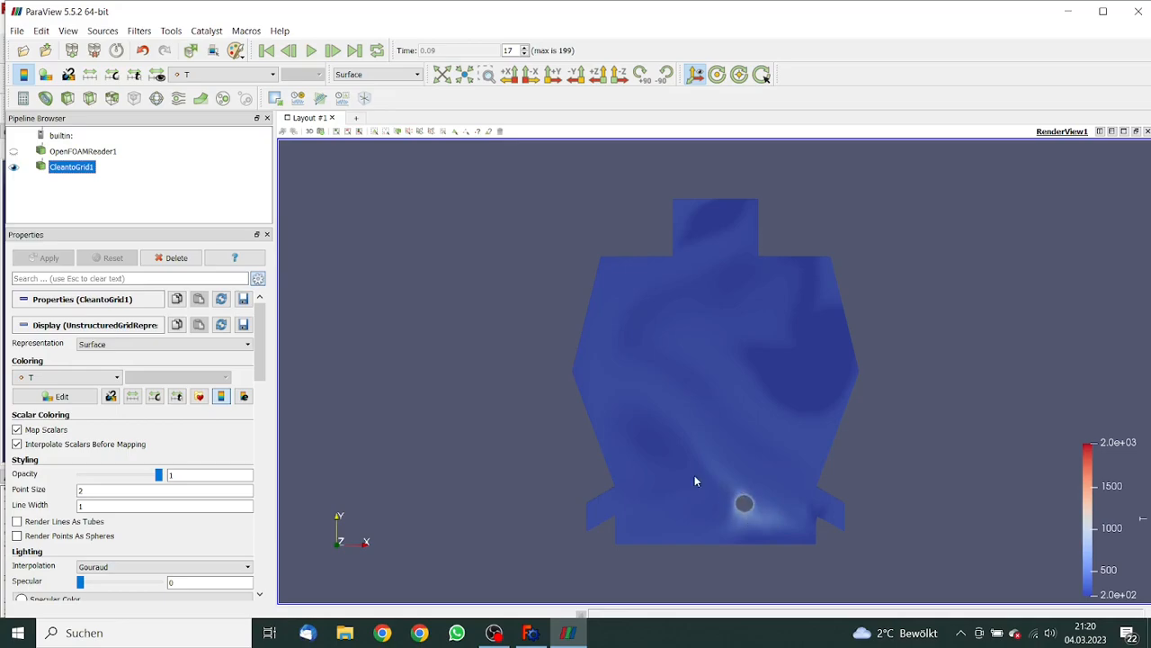
{"action": "left_click", "coordinate": [311, 51]}
{"action": "left_click", "coordinate": [312, 56]}
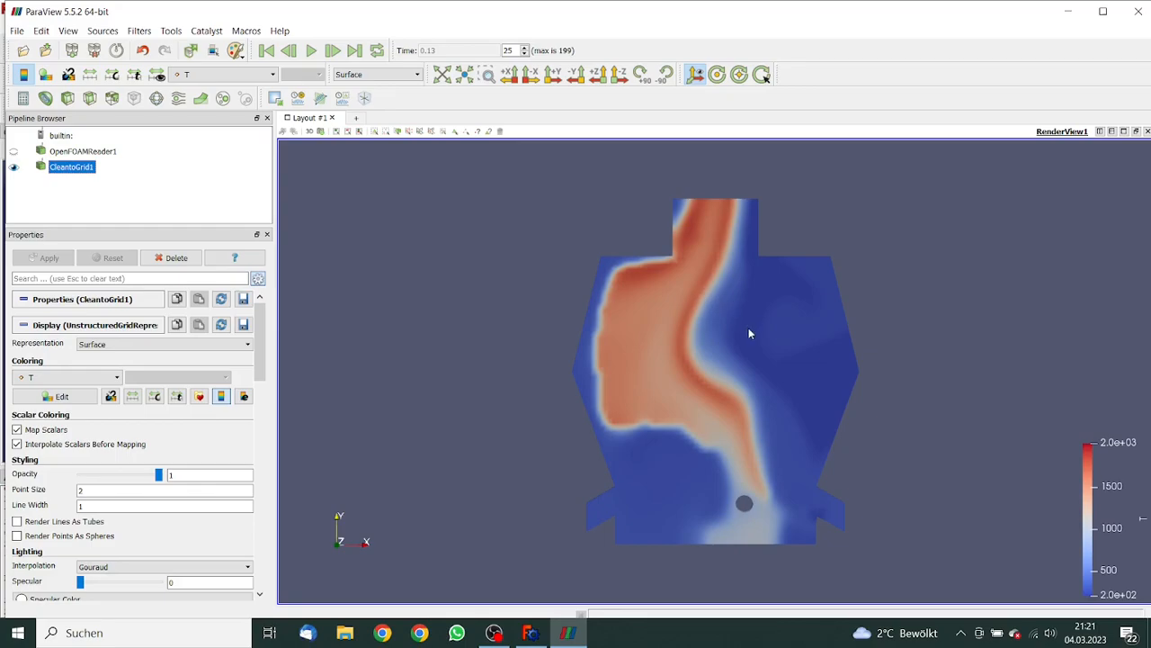
Step the temperature animation back to time 0.115, advance frame by frame through the ignition, and play it to the end
{"action": "left_click", "coordinate": [288, 51]}
{"action": "left_click", "coordinate": [289, 51]}
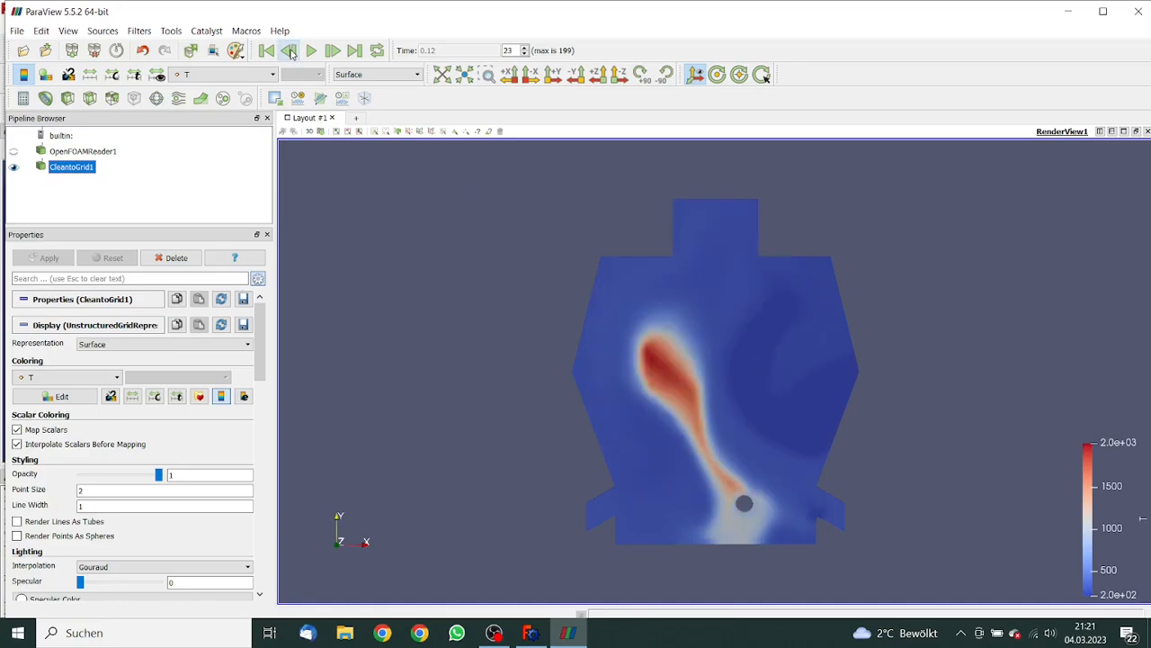
{"action": "left_click", "coordinate": [289, 52]}
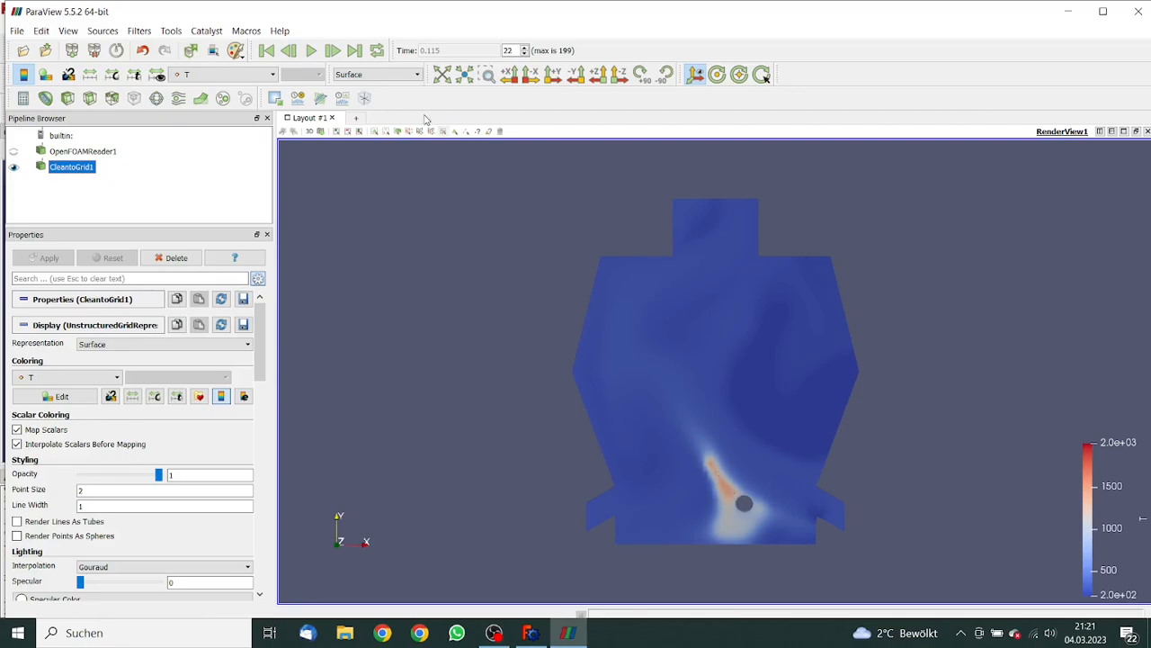
{"action": "left_click", "coordinate": [332, 51]}
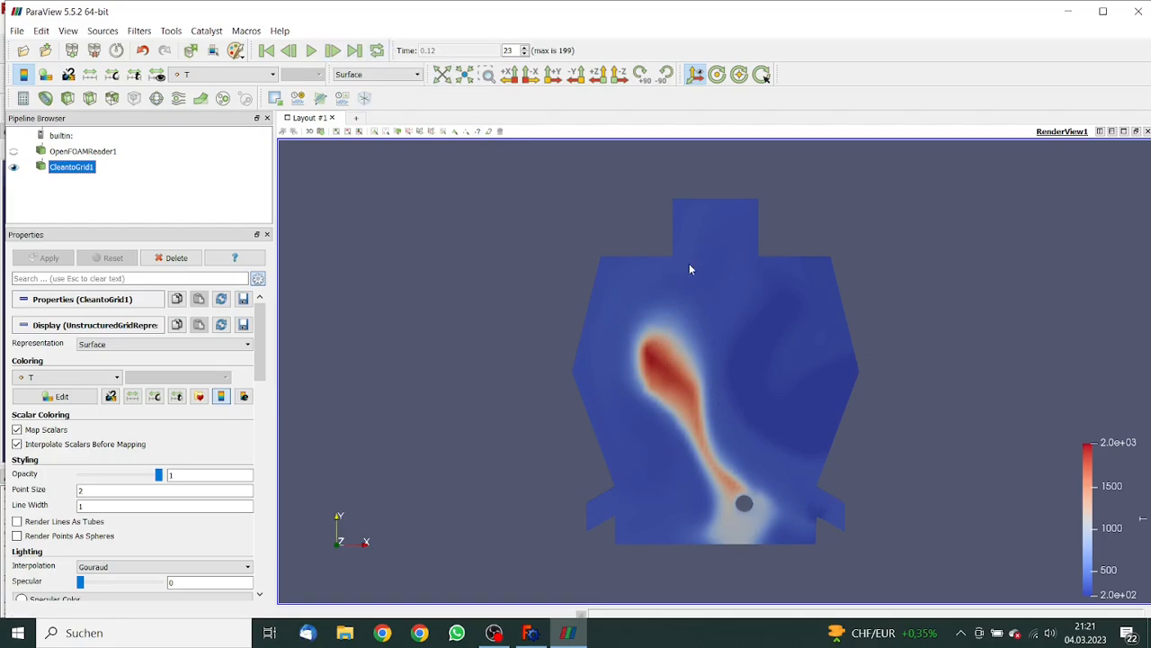
{"action": "left_click", "coordinate": [332, 51]}
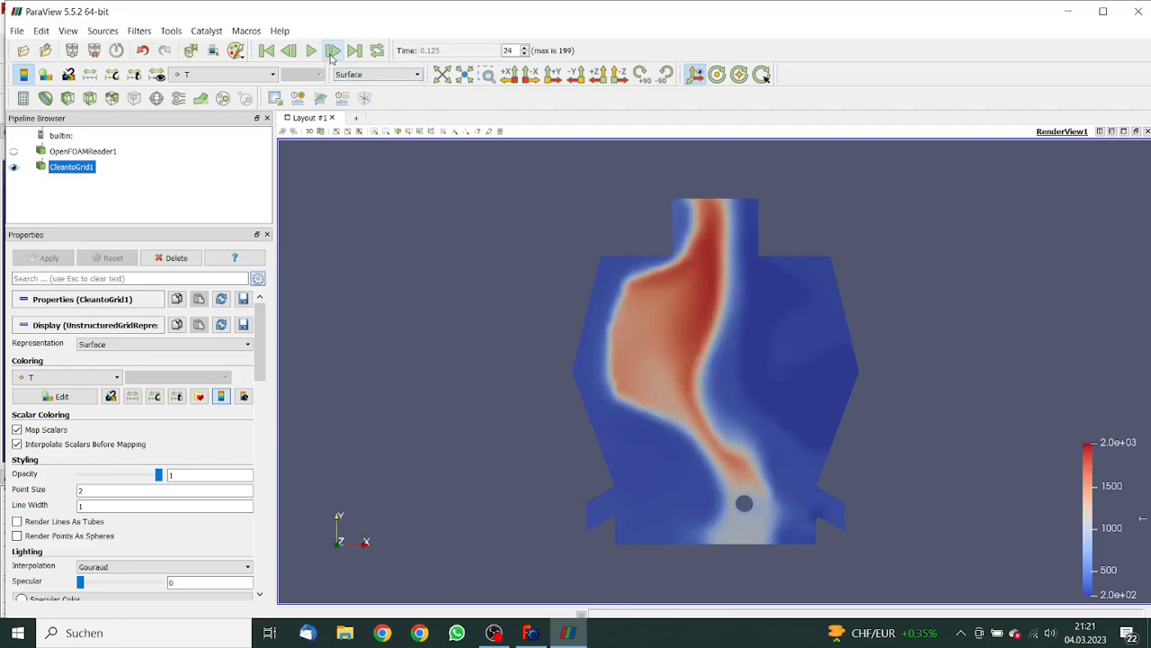
{"action": "left_click", "coordinate": [332, 51]}
{"action": "left_click", "coordinate": [311, 52]}
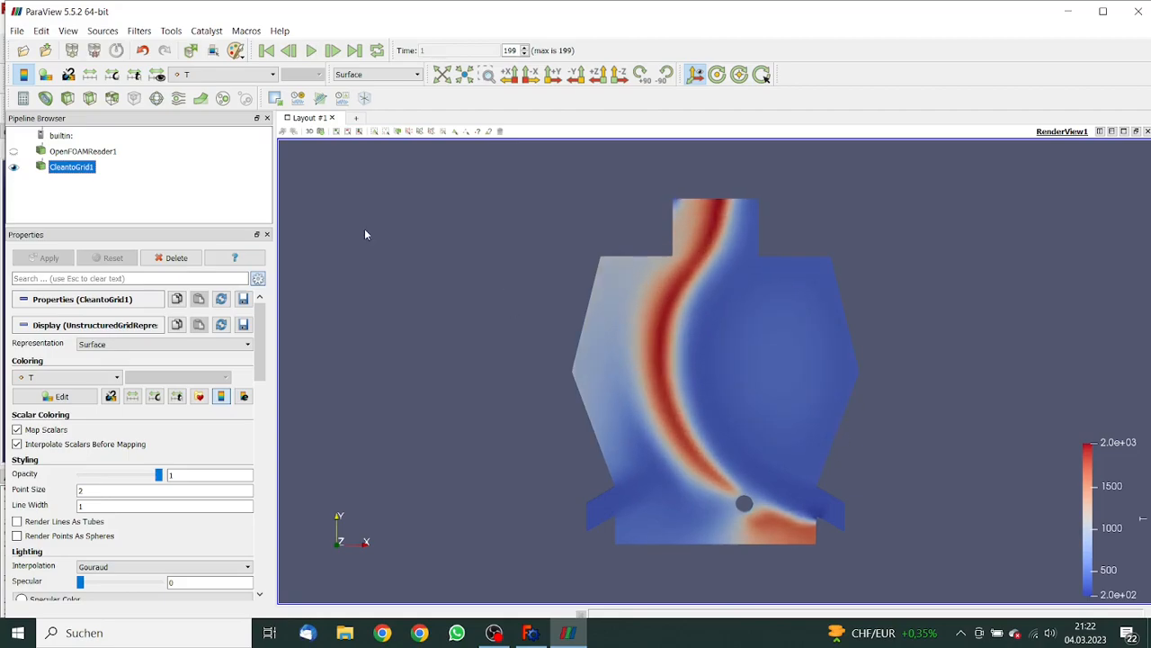
Colour the chamber by the point field CH4 and play the animation from the first frame, pausing at time 0.035 and 0.225
{"action": "left_click", "coordinate": [272, 75]}
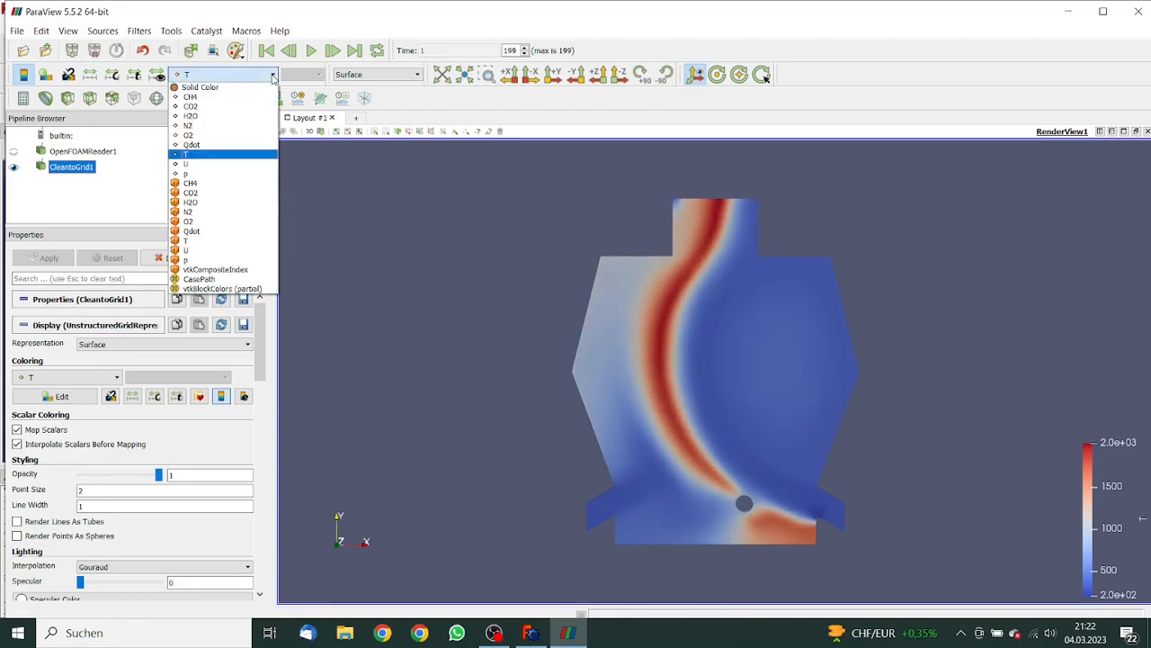
{"action": "left_click", "coordinate": [198, 96]}
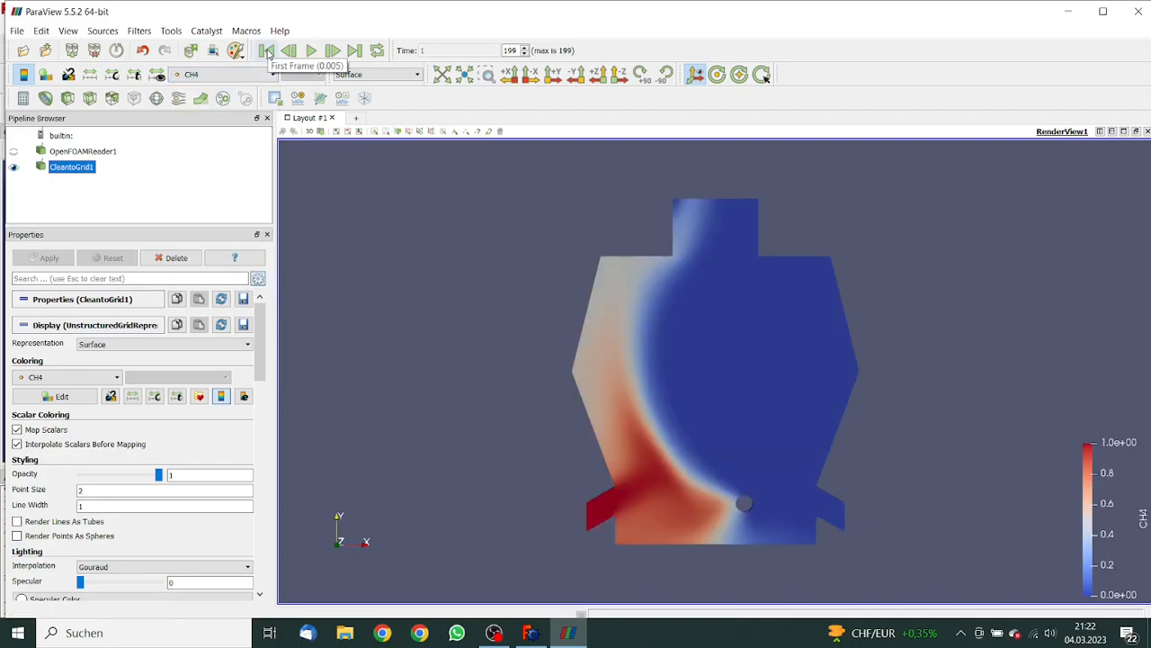
{"action": "left_click", "coordinate": [267, 51]}
{"action": "left_click", "coordinate": [311, 51]}
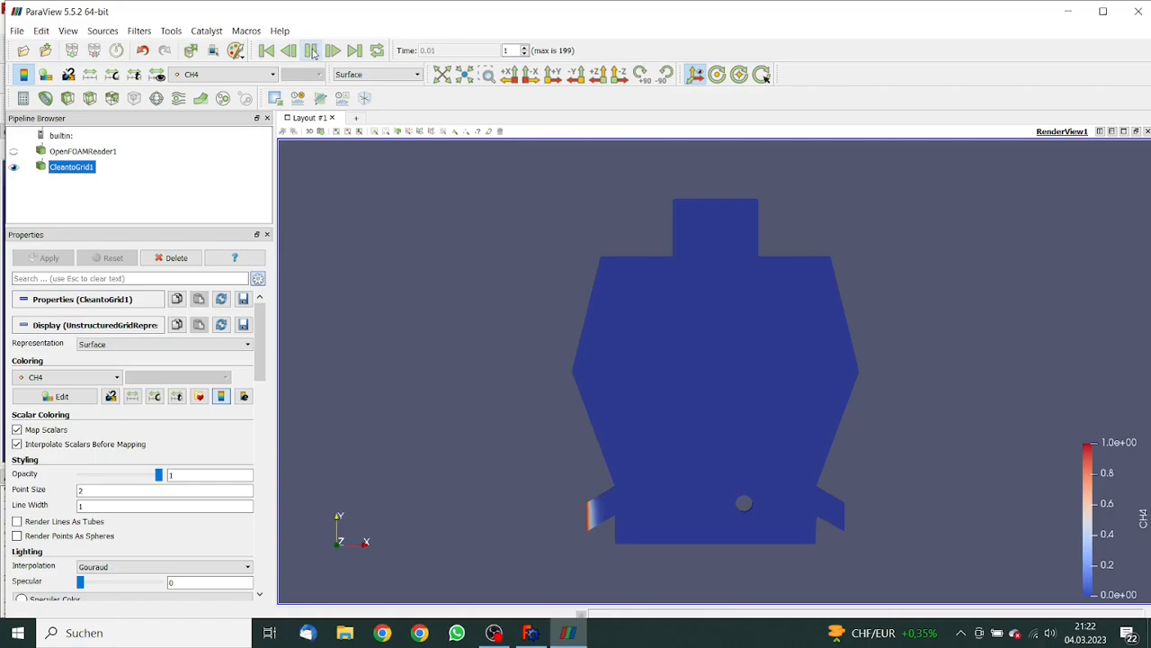
{"action": "left_click", "coordinate": [311, 51]}
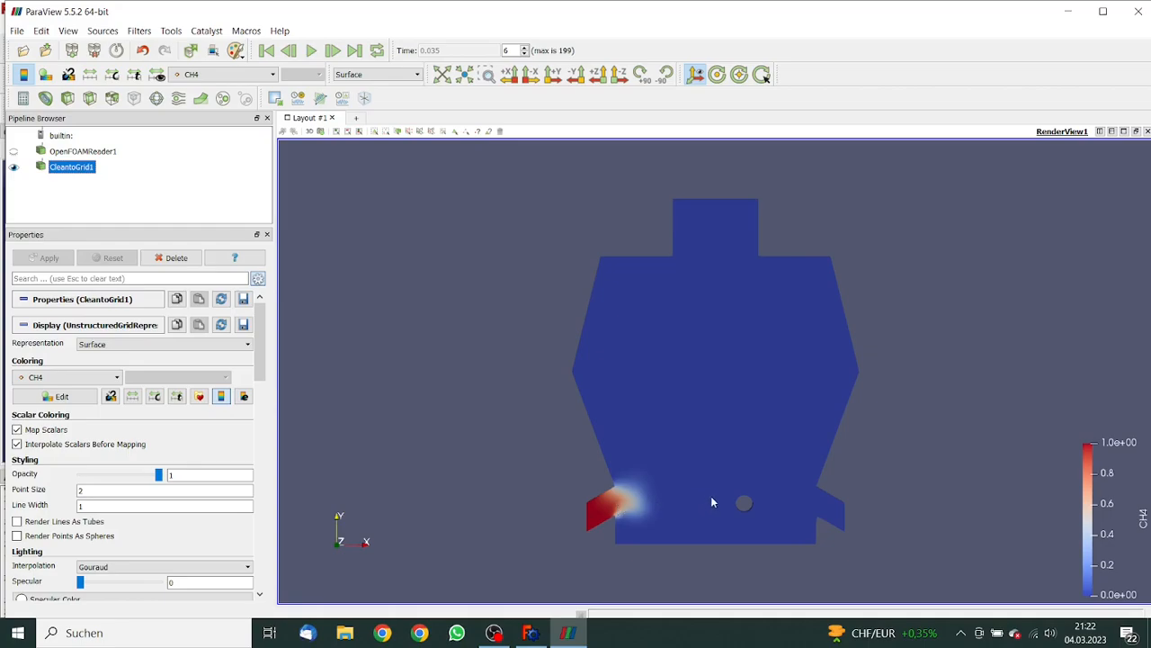
{"action": "left_click", "coordinate": [311, 51]}
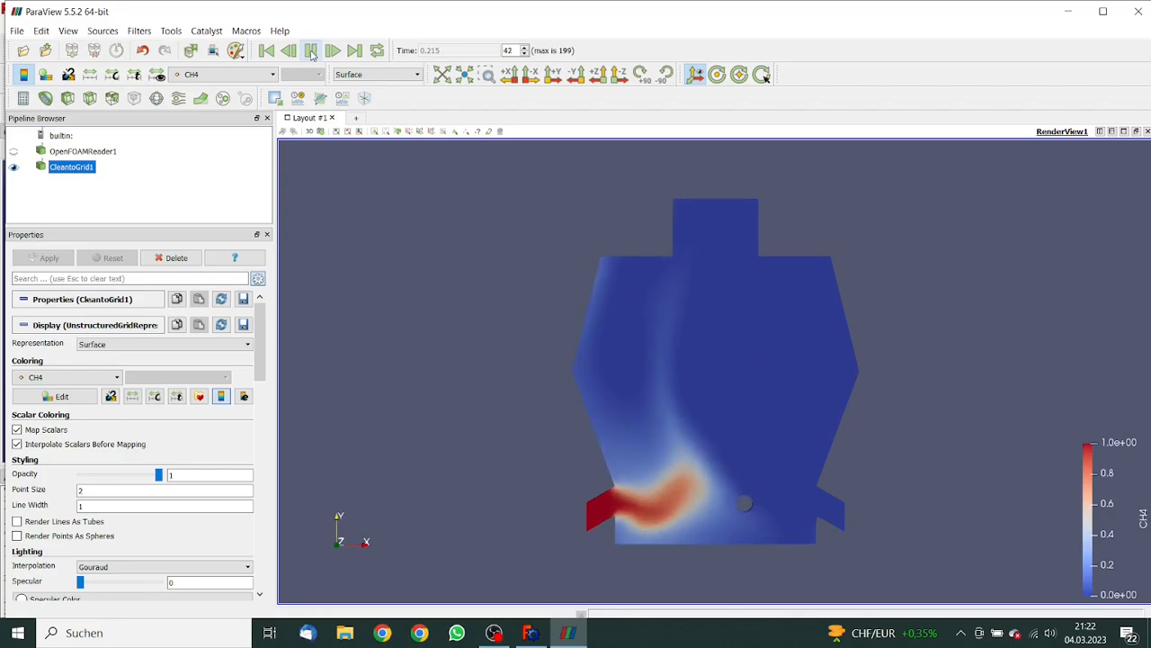
{"action": "left_click", "coordinate": [311, 51]}
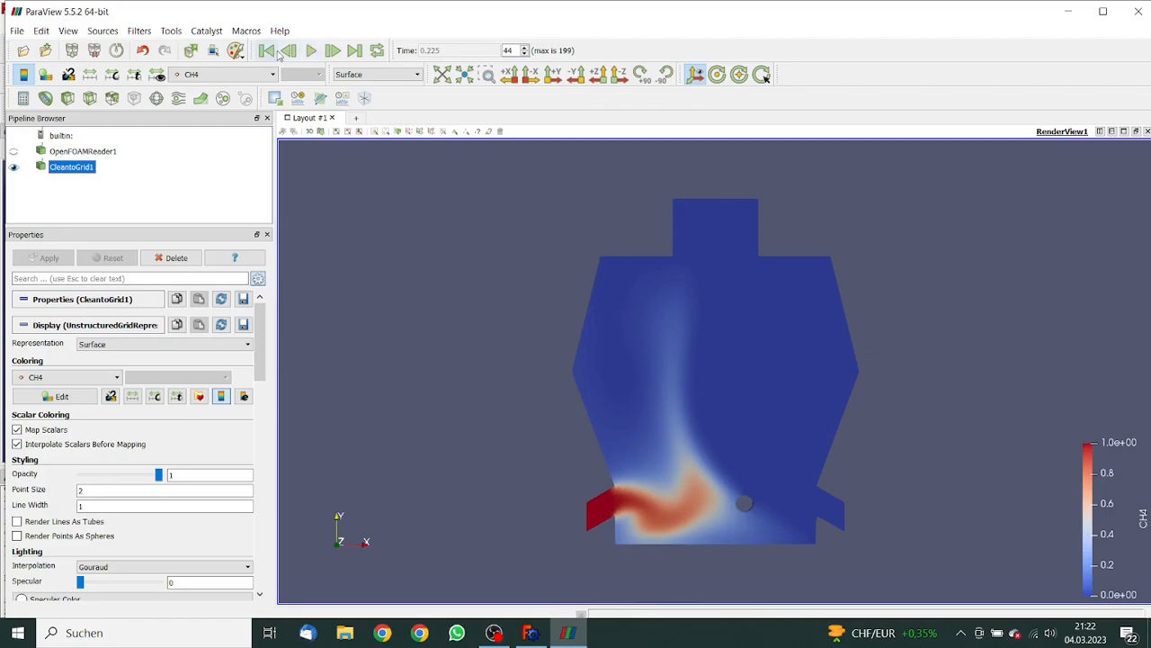
Replay the CH4 animation from the first frame, pausing at time 0.11, and run it to the end
{"action": "left_click", "coordinate": [266, 51]}
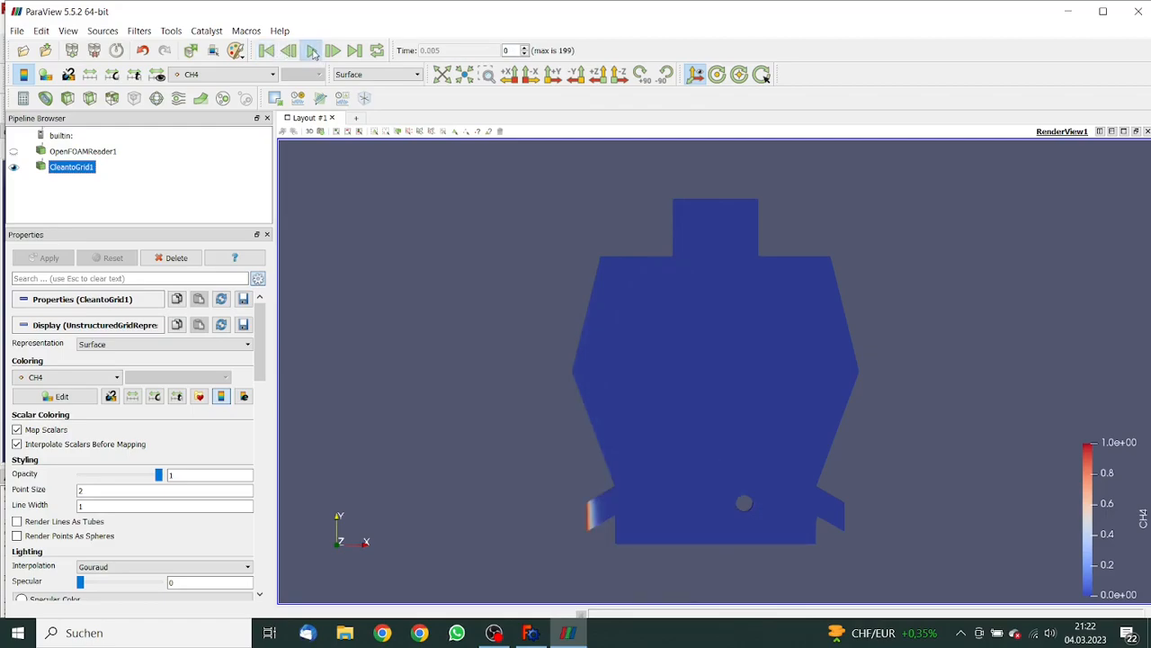
{"action": "left_click", "coordinate": [311, 51]}
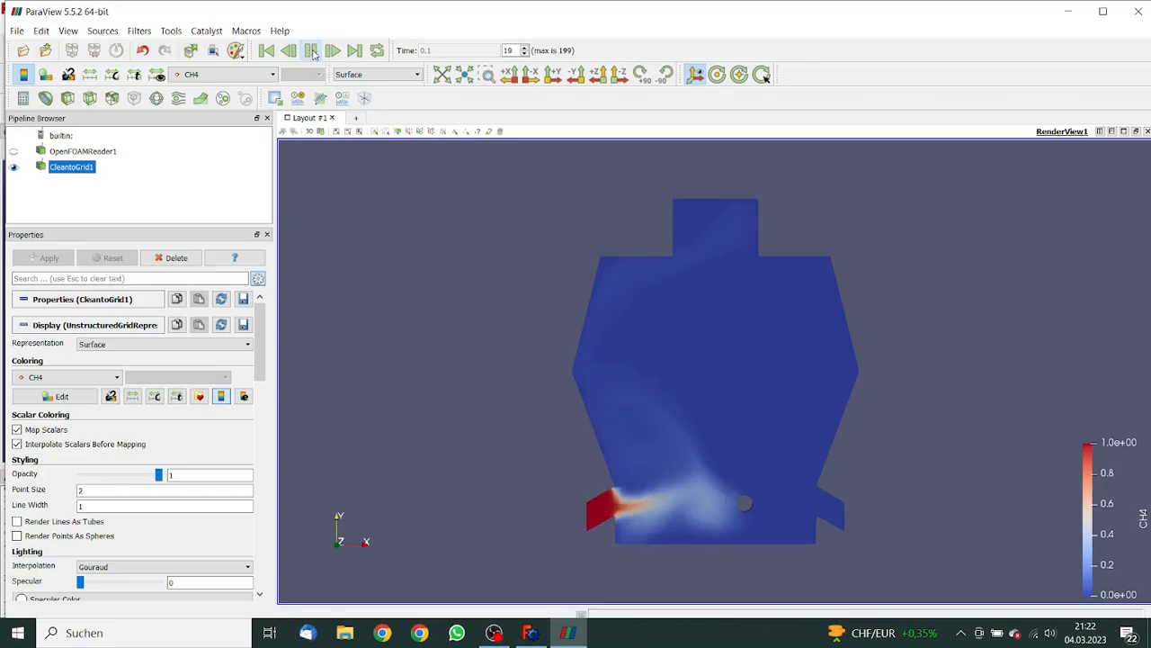
{"action": "left_click", "coordinate": [311, 52]}
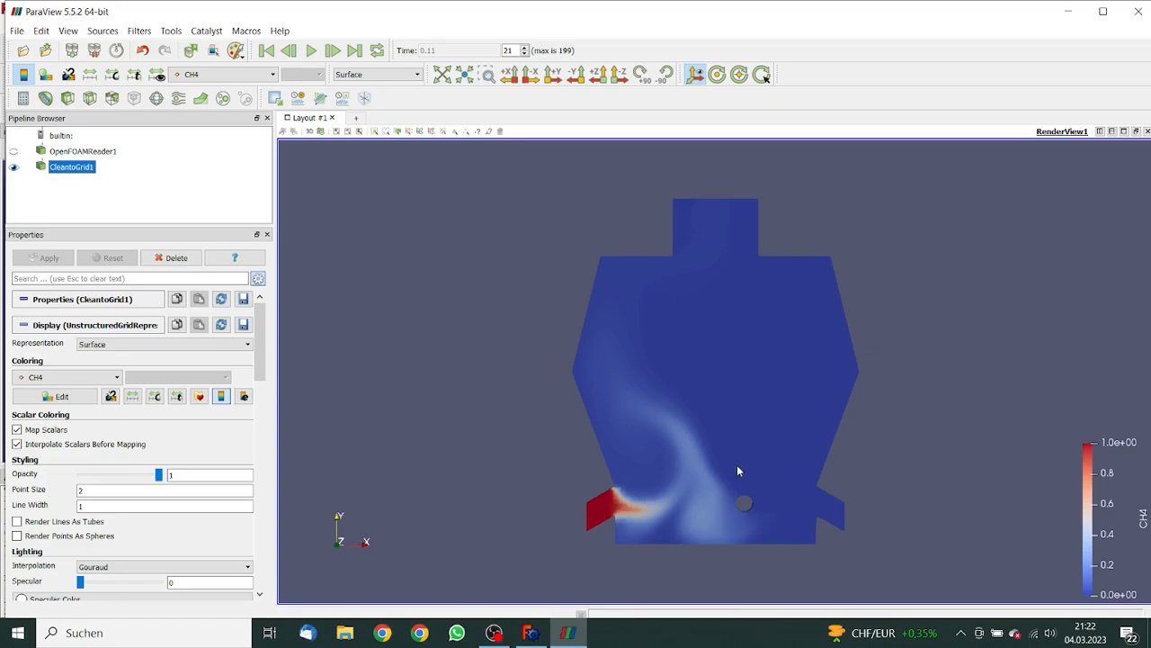
{"action": "left_click", "coordinate": [310, 50]}
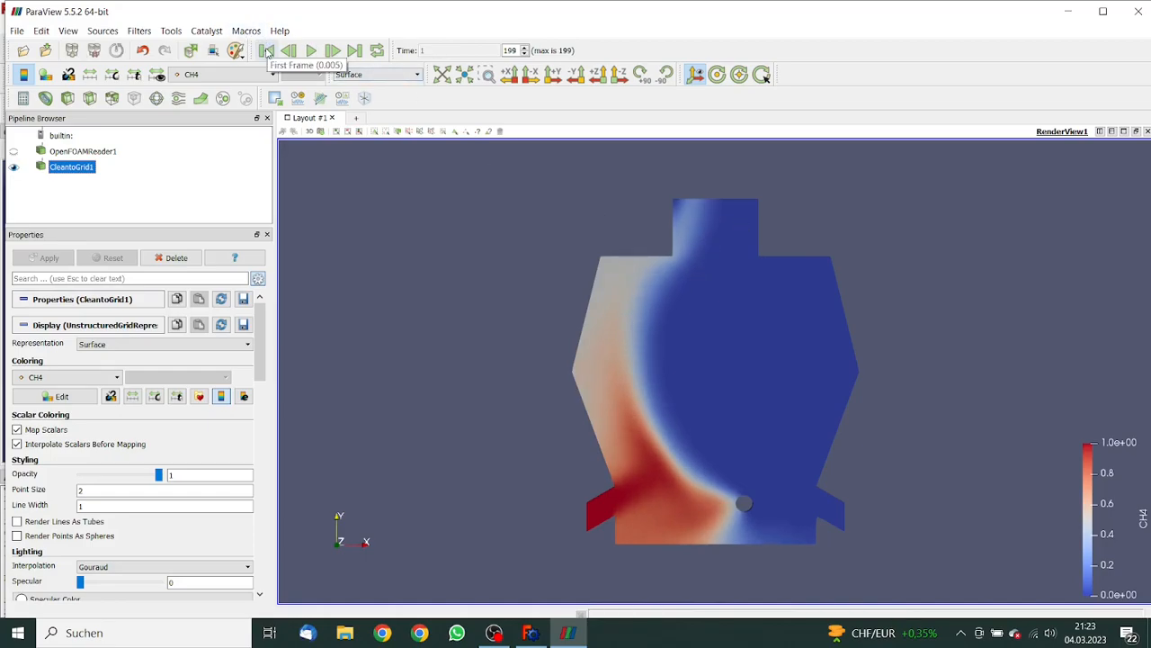
Colour the chamber by the point field O2 and play from the first frame to the end, restarting at time 0.035 and pausing at 0.03
{"action": "left_click", "coordinate": [267, 51]}
{"action": "left_click", "coordinate": [273, 75]}
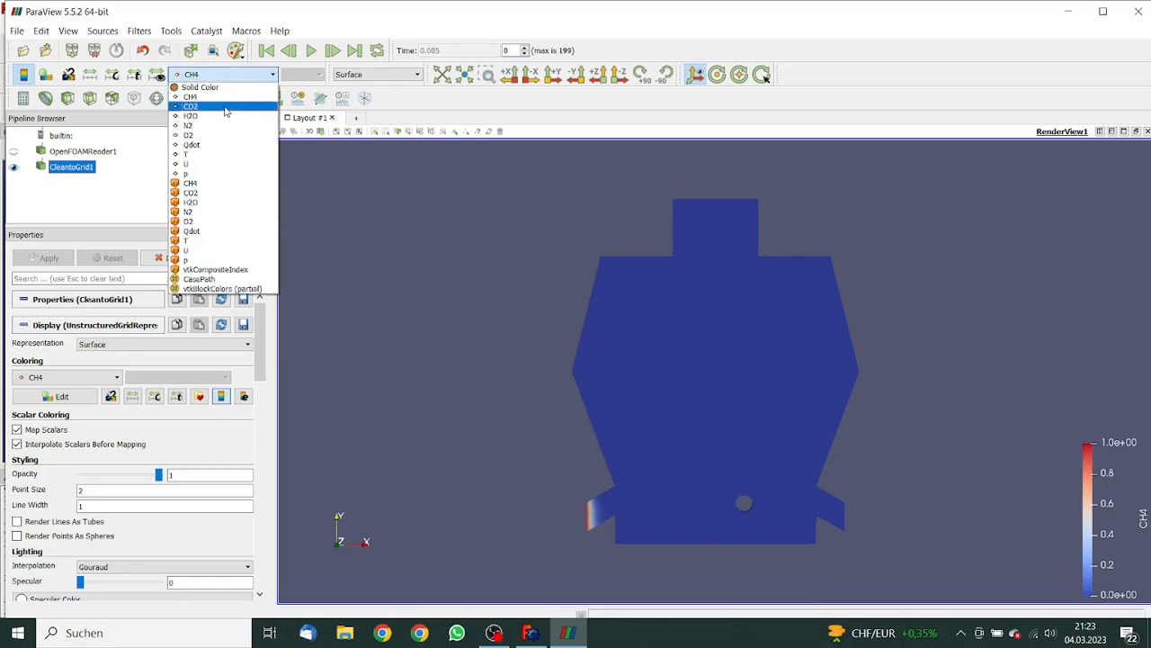
{"action": "left_click", "coordinate": [212, 135]}
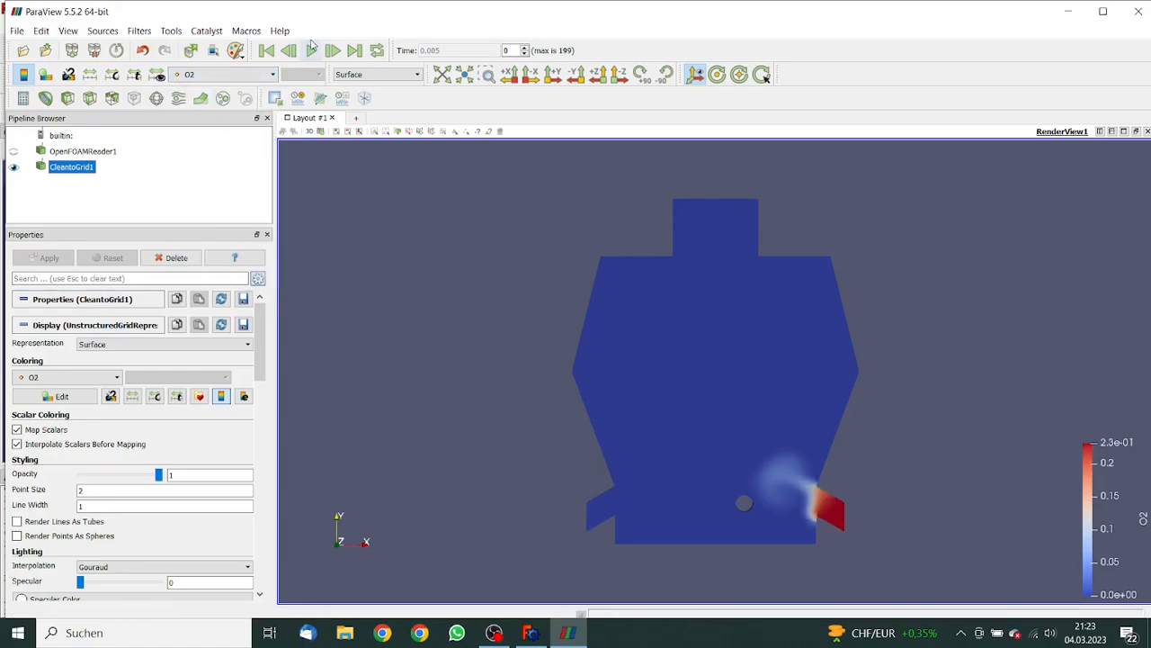
{"action": "left_click", "coordinate": [312, 53]}
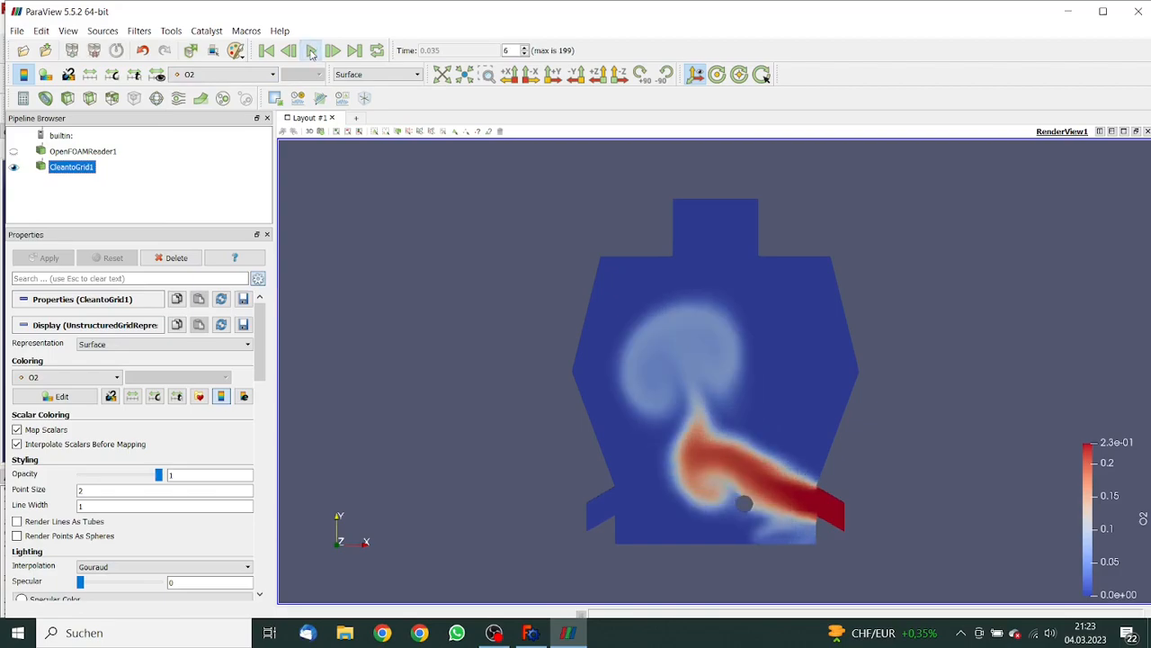
{"action": "left_click", "coordinate": [266, 51]}
{"action": "left_click", "coordinate": [311, 53]}
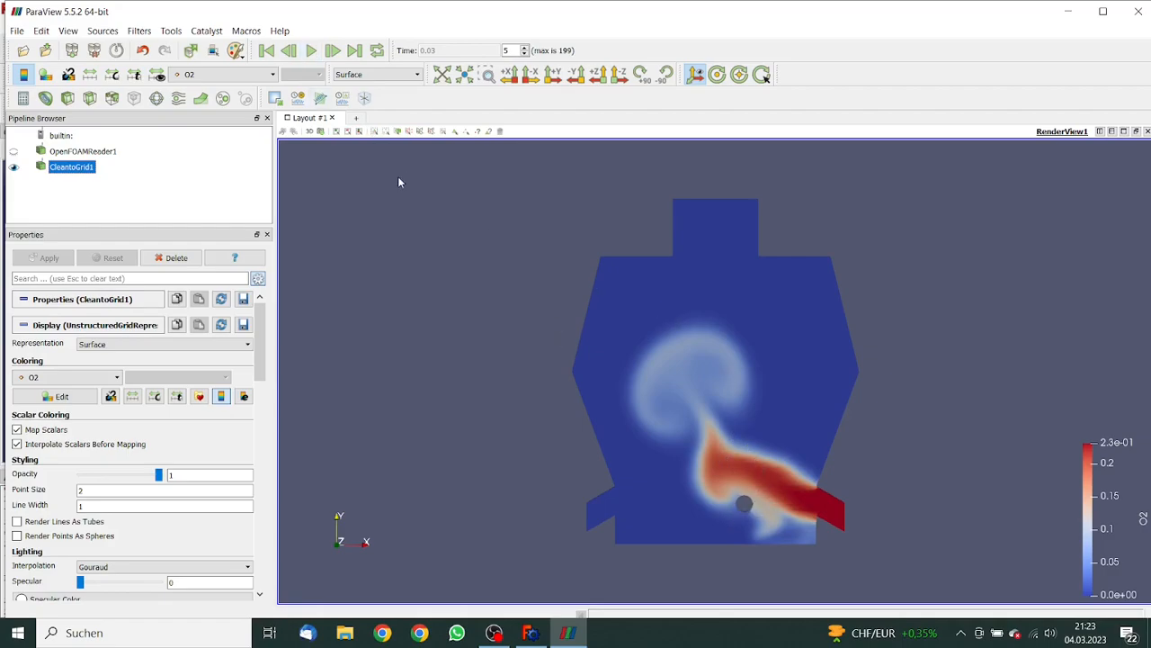
{"action": "left_click", "coordinate": [311, 52]}
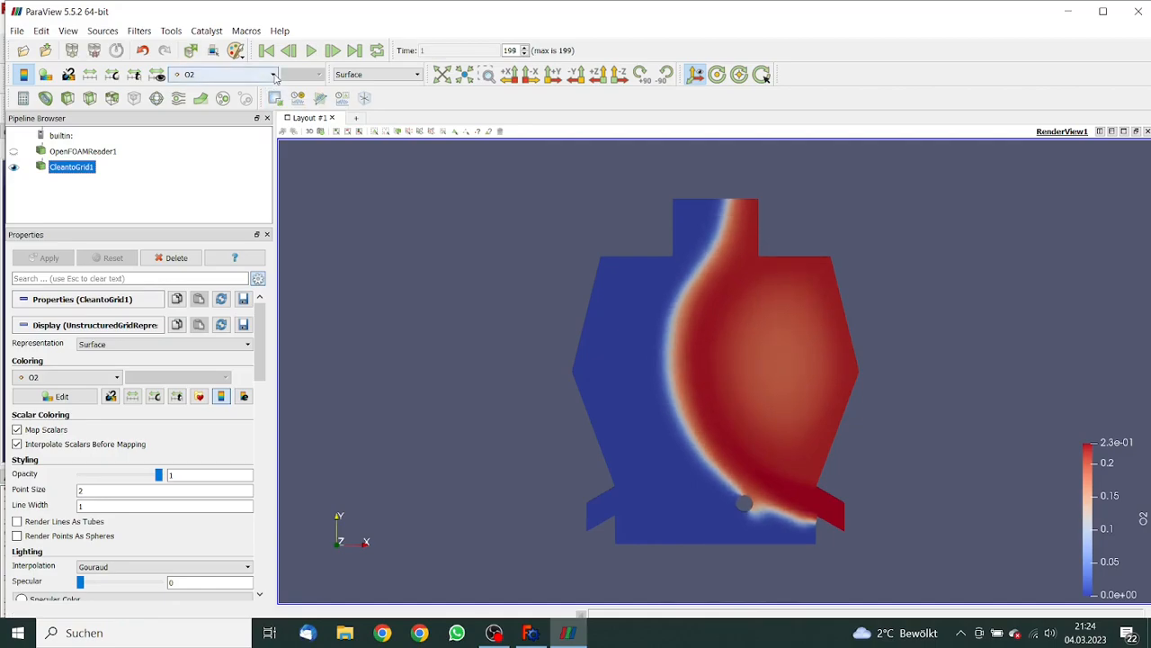
Colour the chamber by the point field CO2 and play from the first frame to the end, pausing repeatedly up to time 0.12
{"action": "left_click", "coordinate": [273, 75]}
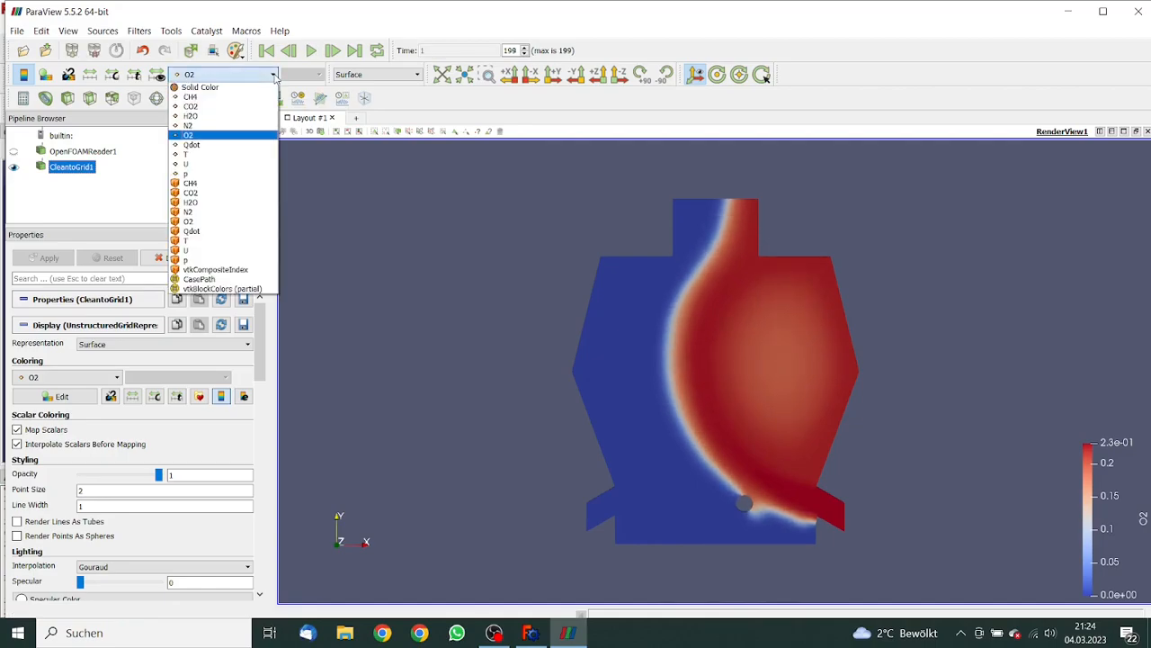
{"action": "left_click", "coordinate": [224, 110]}
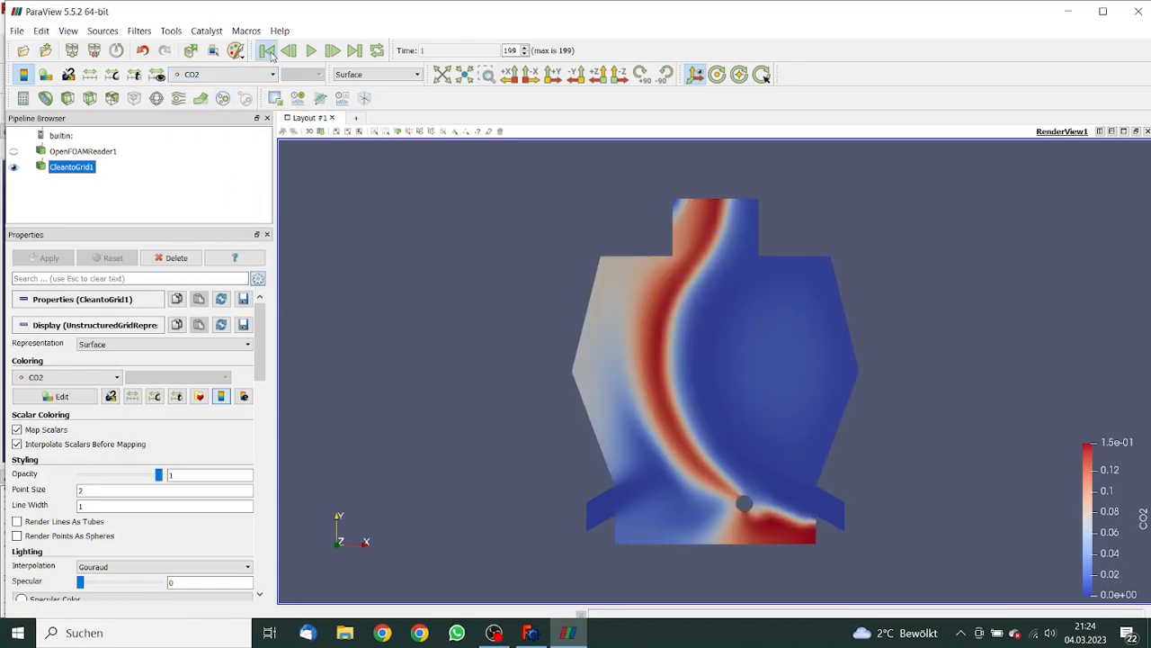
{"action": "left_click", "coordinate": [267, 51]}
{"action": "left_click", "coordinate": [310, 51]}
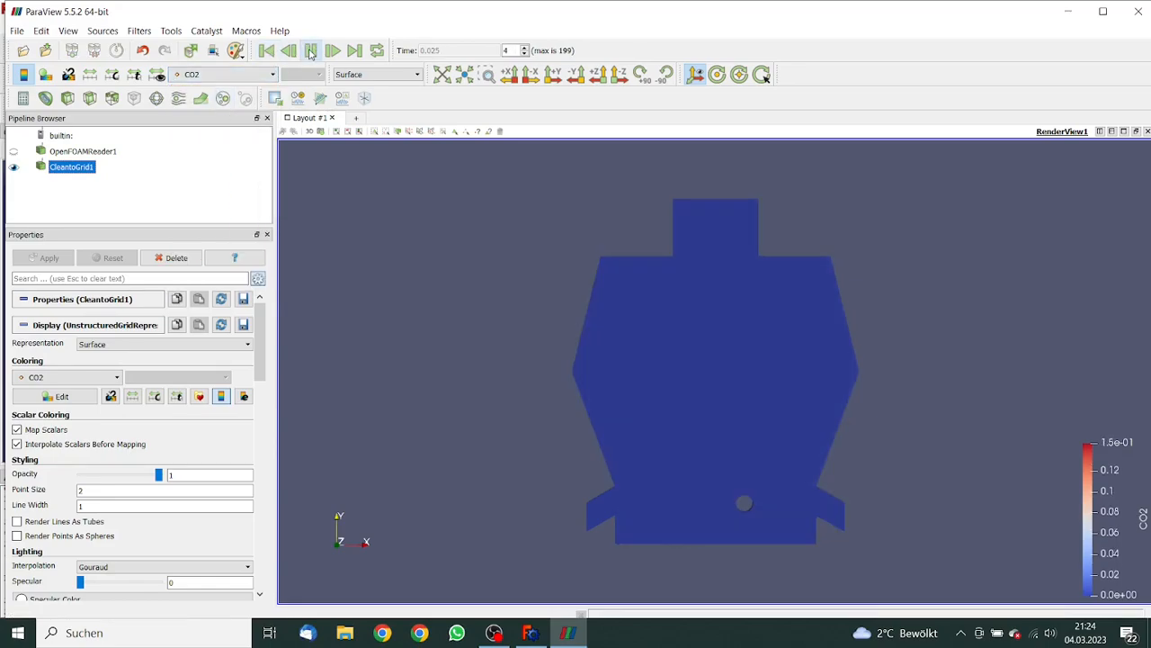
{"action": "left_click", "coordinate": [310, 51]}
{"action": "left_click", "coordinate": [313, 54]}
{"action": "left_click", "coordinate": [312, 54]}
{"action": "left_click", "coordinate": [312, 54]}
{"action": "left_click", "coordinate": [312, 54]}
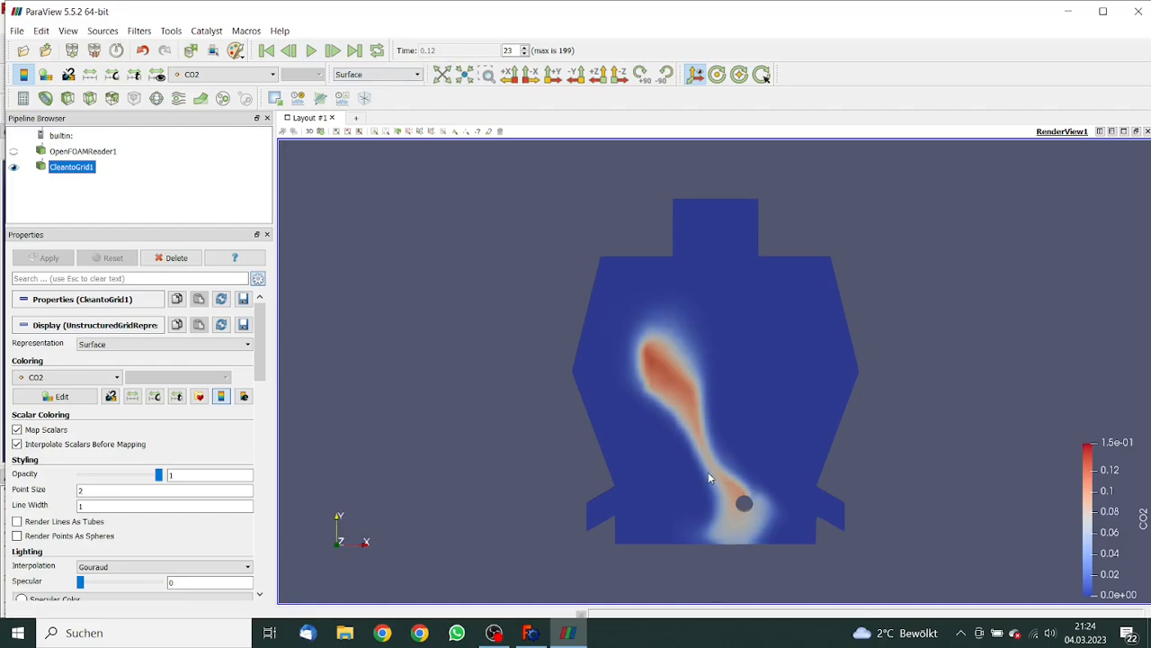
{"action": "left_click", "coordinate": [311, 52]}
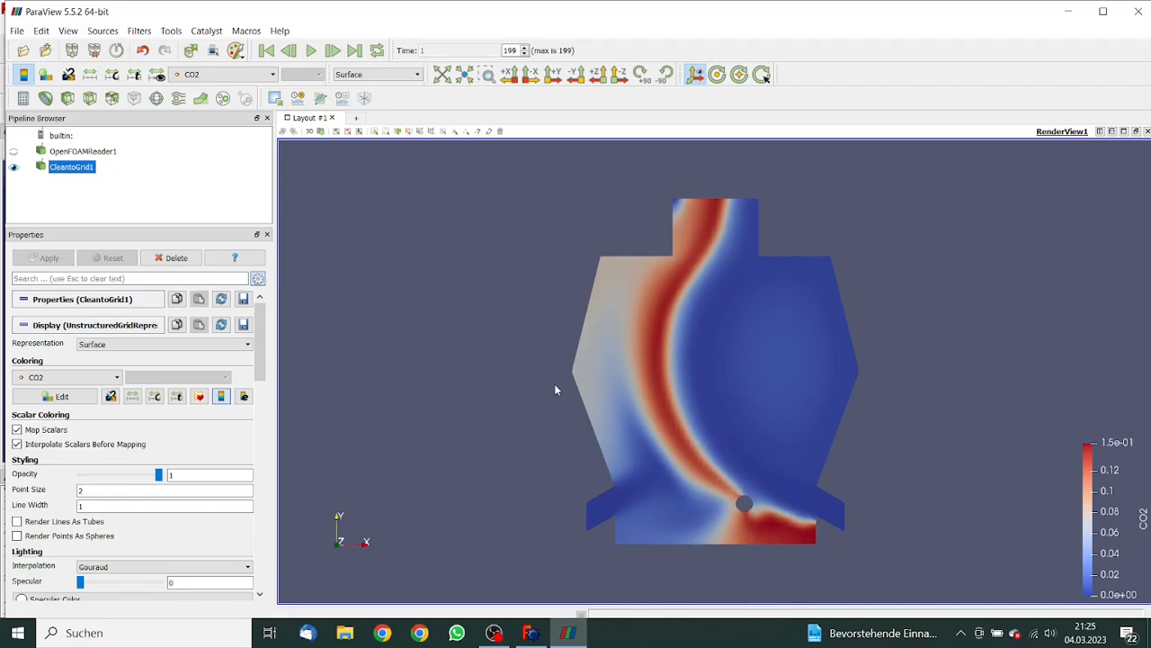
Colour the chamber by the point field Qdot and play its animation to the end, pausing at time 0.085 and 0.125
{"action": "left_click", "coordinate": [272, 75]}
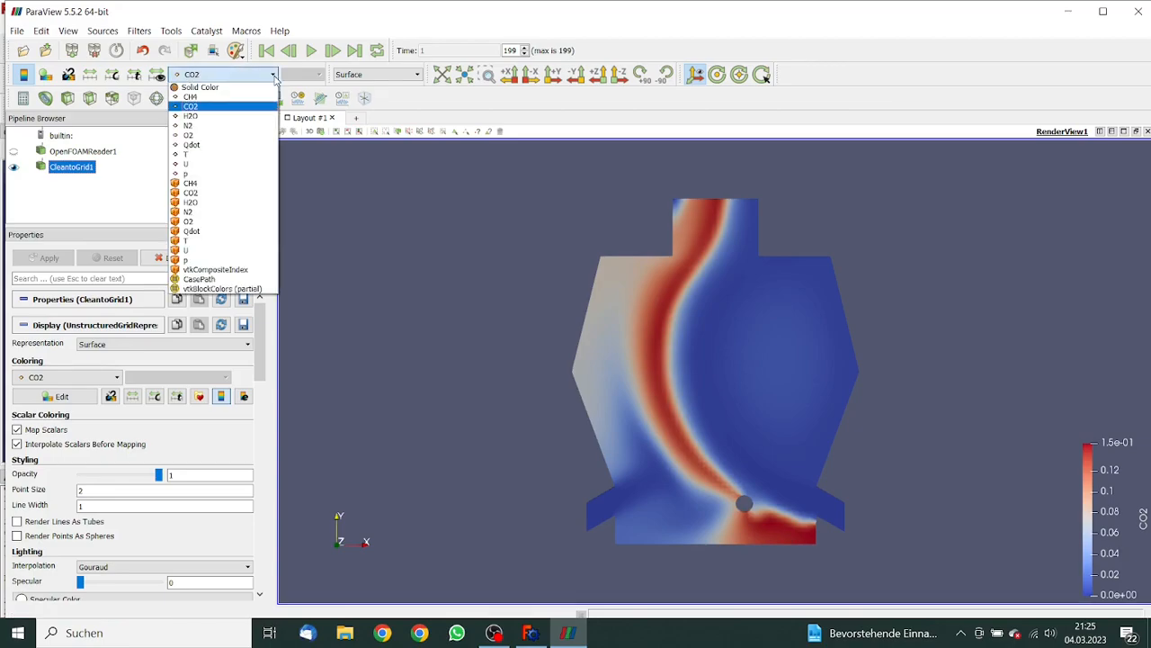
{"action": "left_click", "coordinate": [219, 147]}
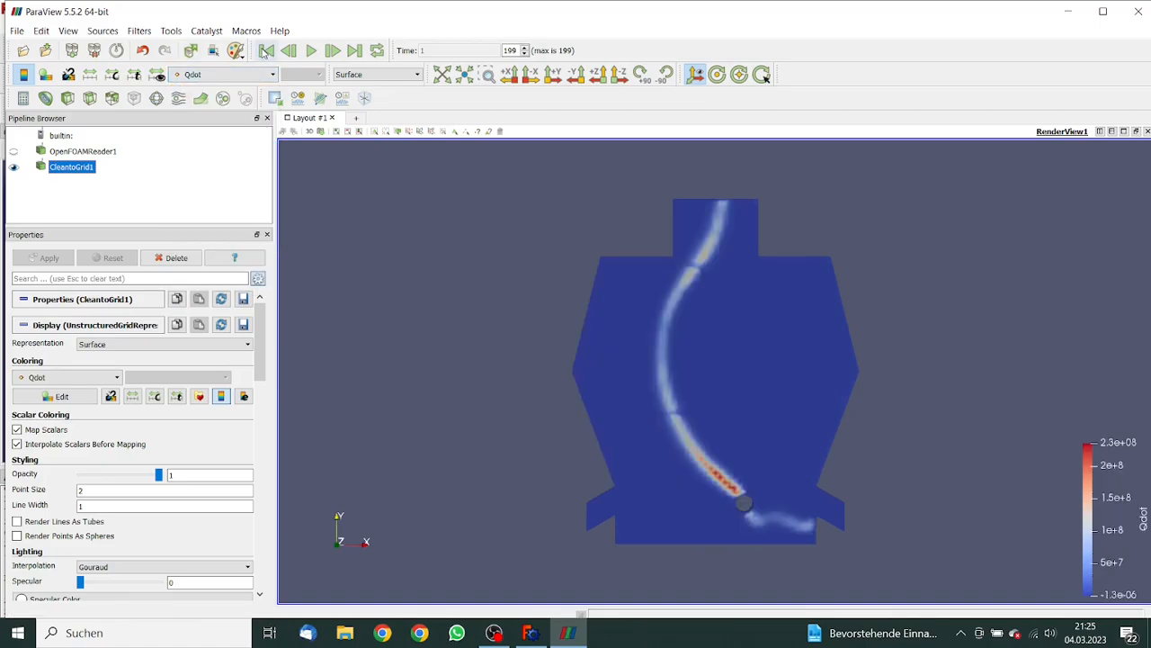
{"action": "left_click", "coordinate": [289, 51]}
{"action": "left_click", "coordinate": [311, 52]}
{"action": "left_click", "coordinate": [312, 52]}
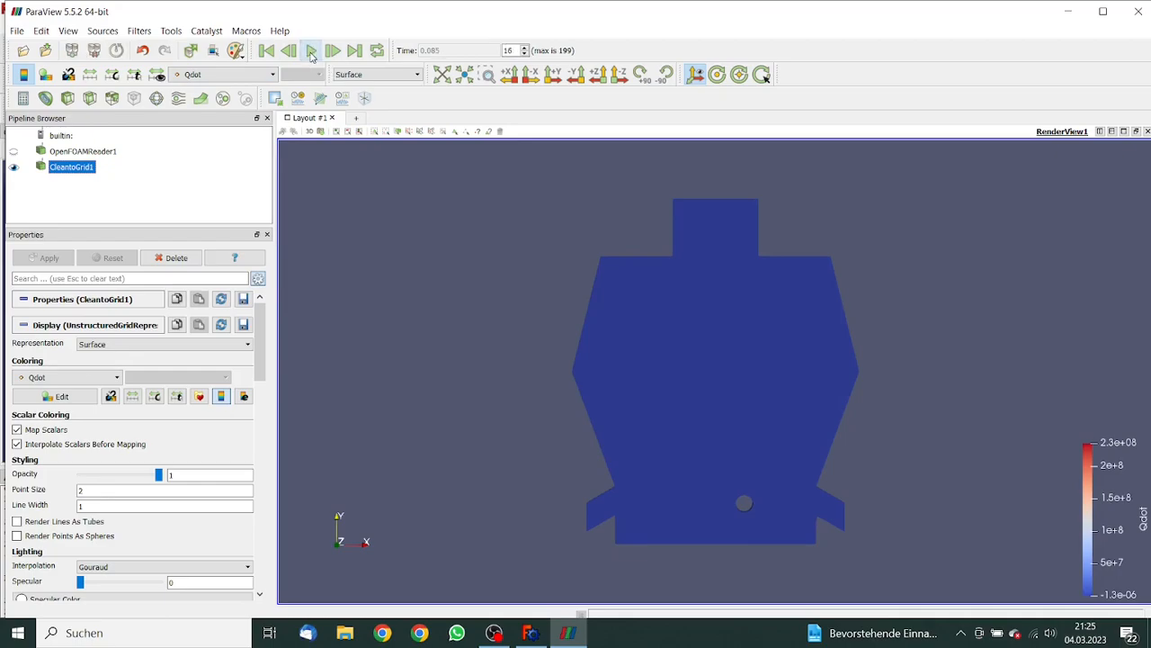
{"action": "left_click", "coordinate": [311, 53]}
{"action": "left_click", "coordinate": [311, 52]}
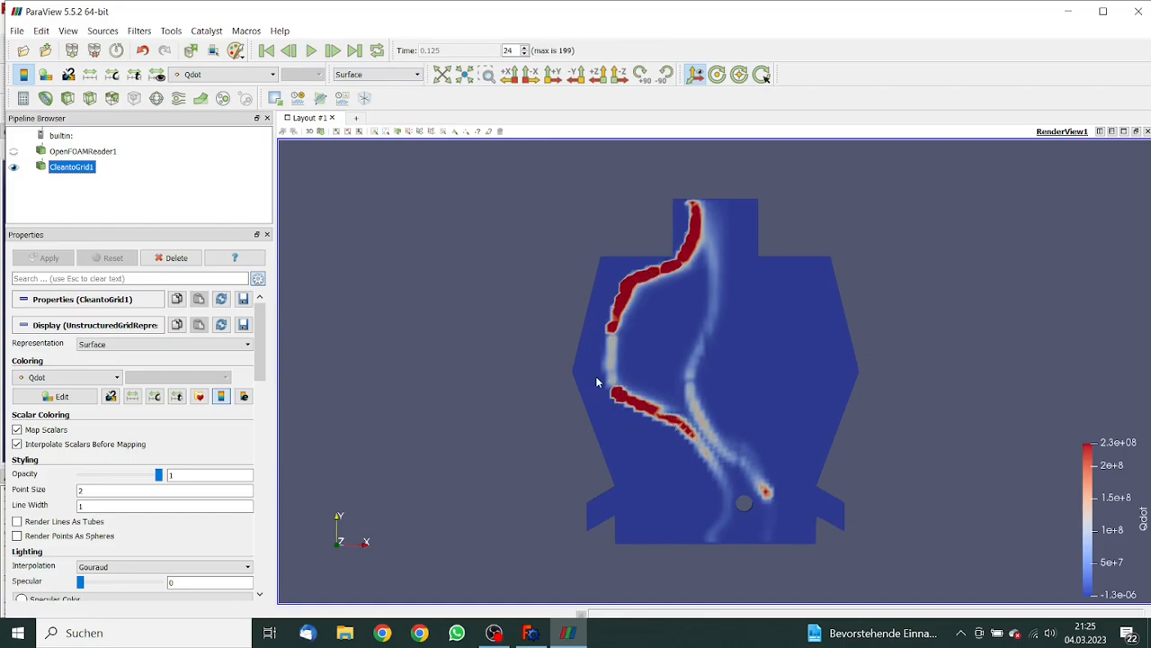
{"action": "left_click", "coordinate": [311, 51]}
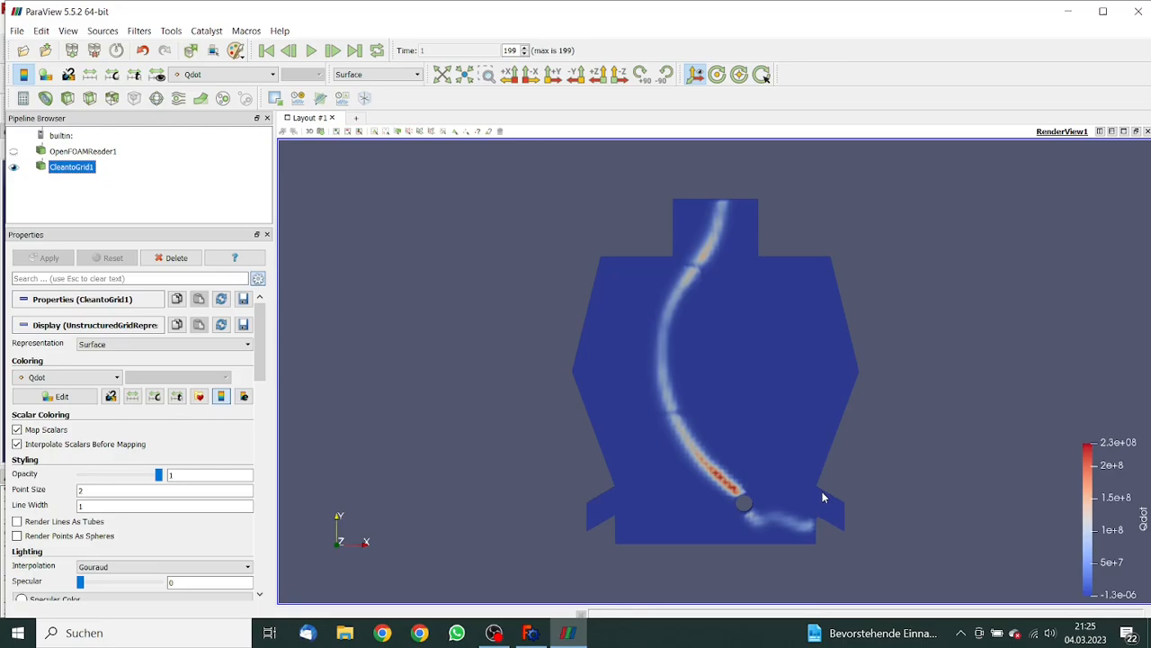
Close ParaView, open the case folder from FreeCAD, and open the reactions file from its constant folder in Notepad++
{"action": "left_click", "coordinate": [1140, 11]}
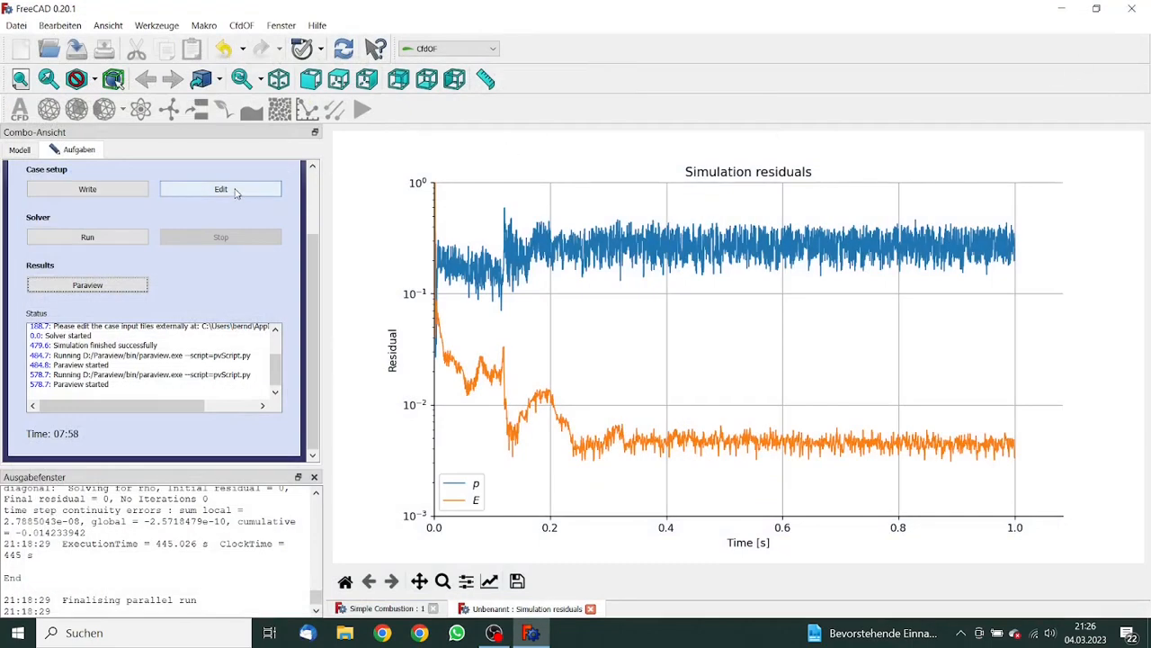
{"action": "left_click", "coordinate": [234, 190]}
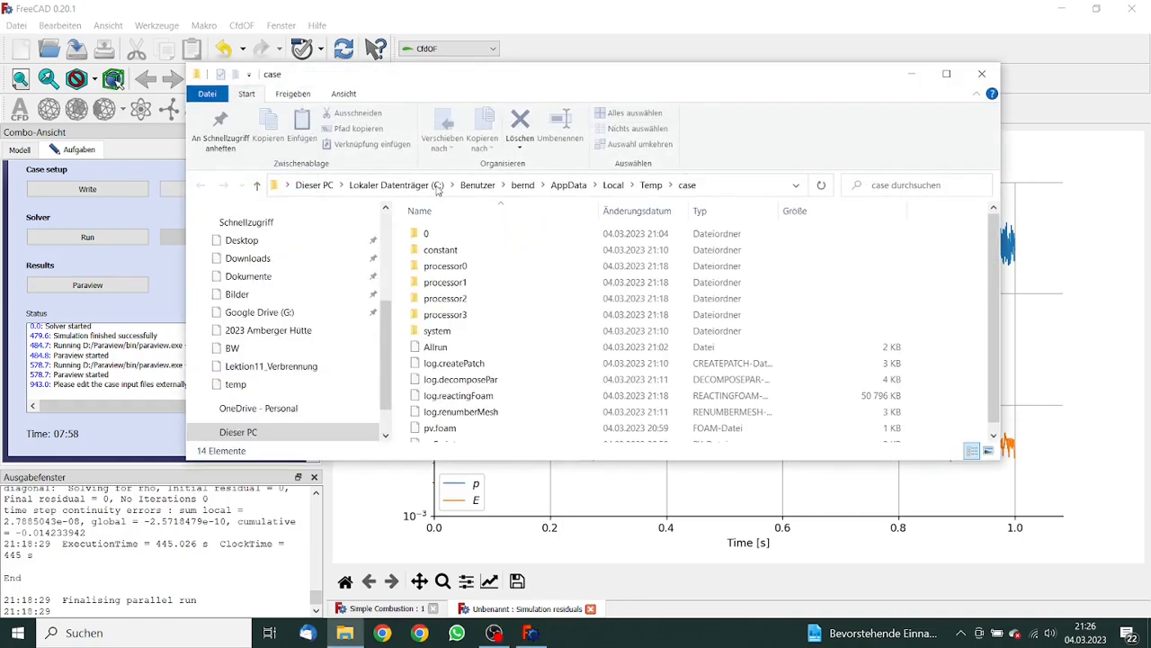
{"action": "left_click", "coordinate": [450, 252]}
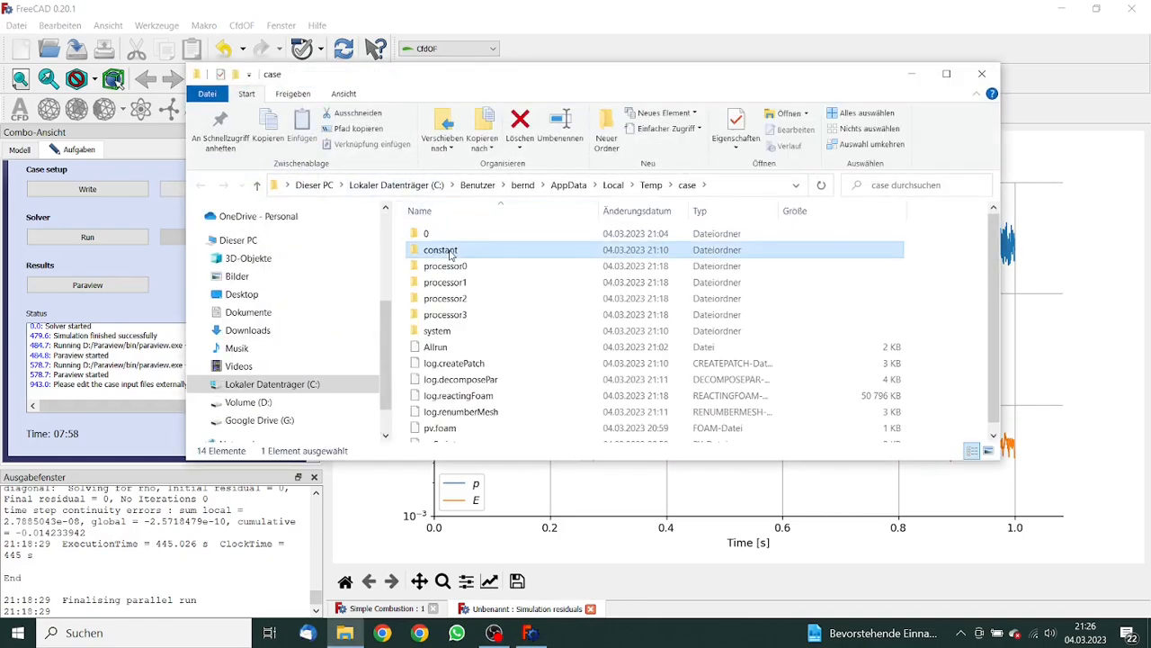
{"action": "double_click", "coordinate": [450, 252]}
{"action": "left_click", "coordinate": [445, 284]}
{"action": "right_click", "coordinate": [445, 284]}
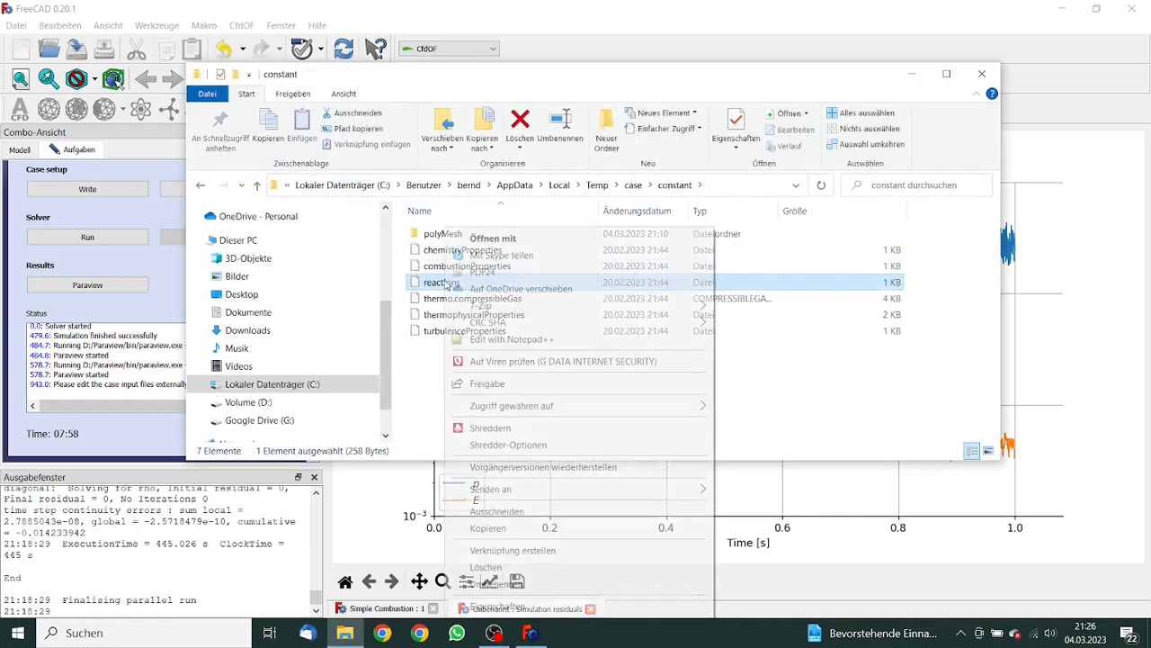
{"action": "left_click", "coordinate": [508, 340]}
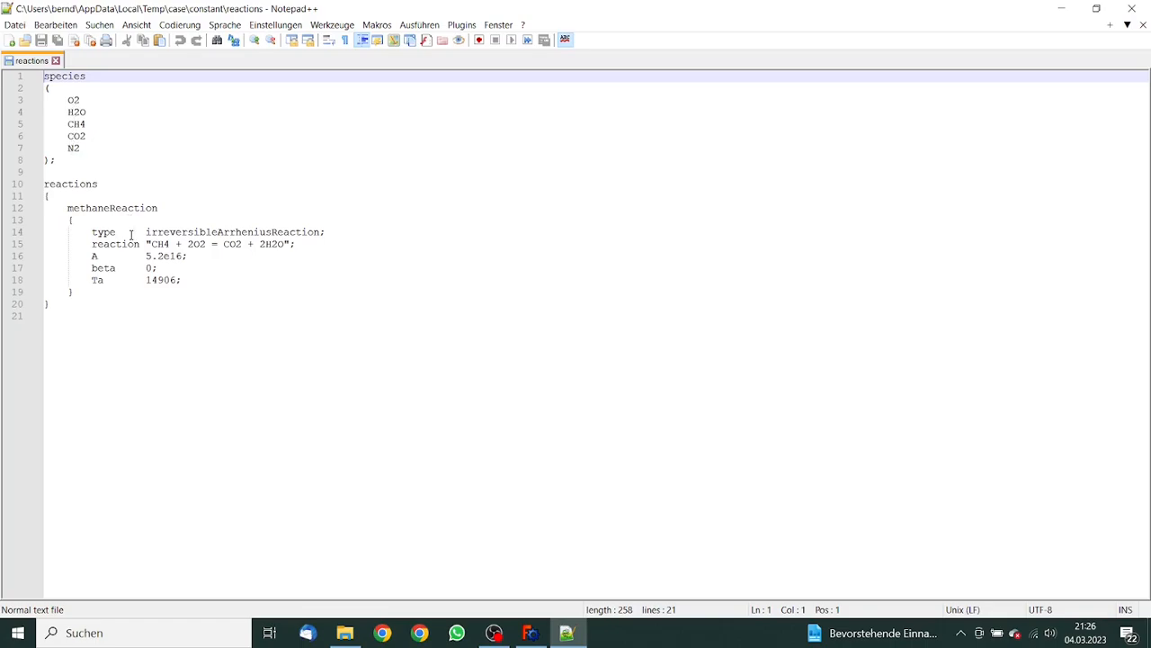
Examine the methaneReaction entry by highlighting the reaction equation, the coefficient A and the activation temperature Ta in turn
{"action": "left_click_drag", "start_coordinate": [91, 244], "coordinate": [310, 244]}
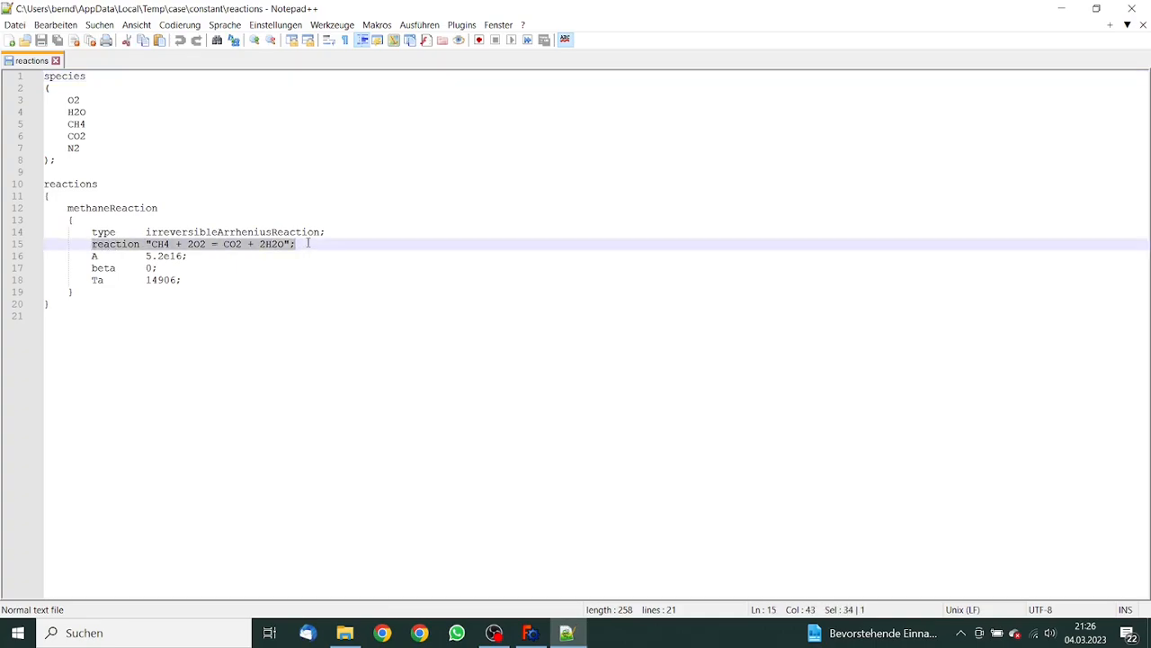
{"action": "left_click", "coordinate": [315, 244]}
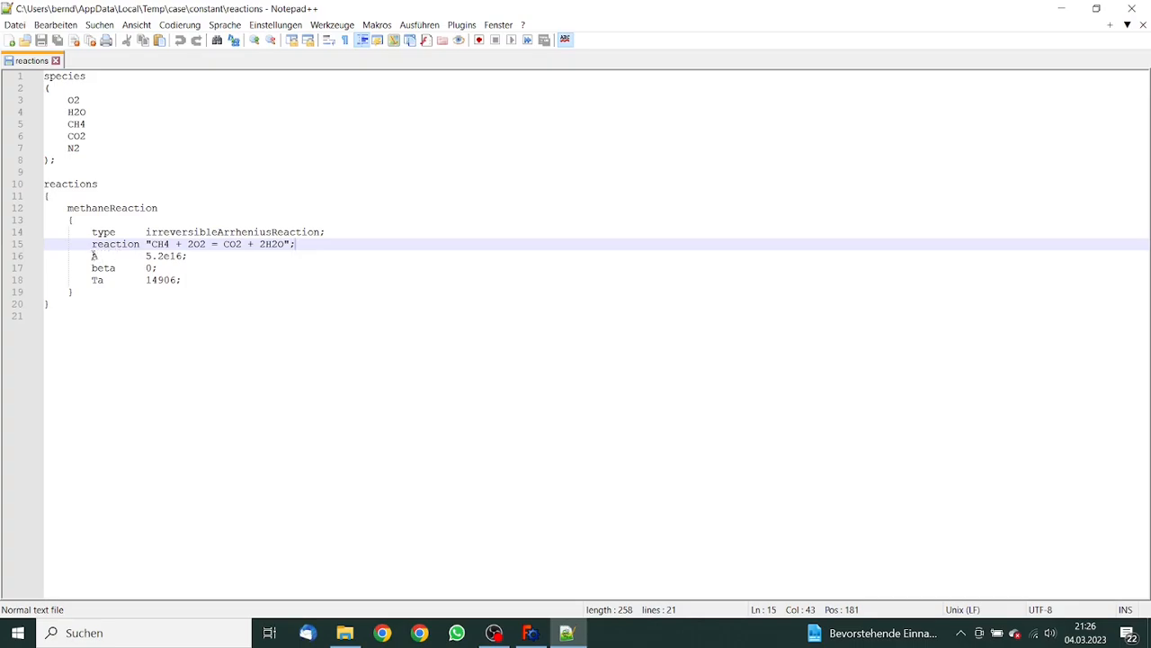
{"action": "left_click_drag", "start_coordinate": [93, 255], "coordinate": [178, 260]}
{"action": "left_click", "coordinate": [170, 256]}
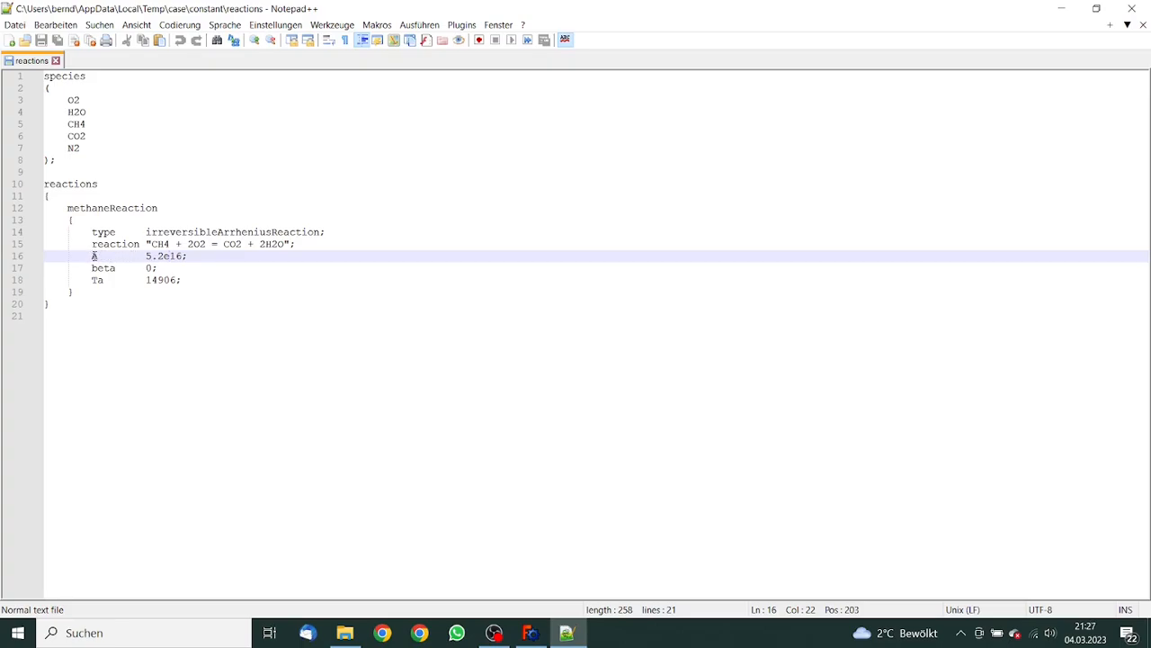
{"action": "left_click_drag", "start_coordinate": [94, 280], "coordinate": [187, 280]}
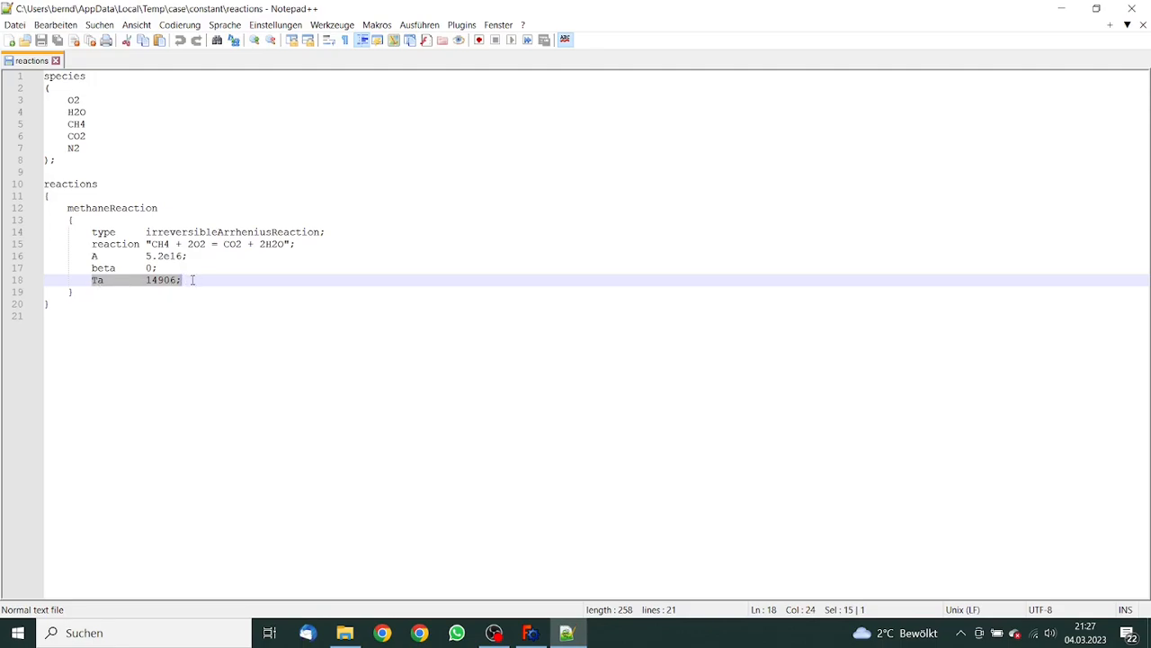
{"action": "left_click", "coordinate": [192, 280]}
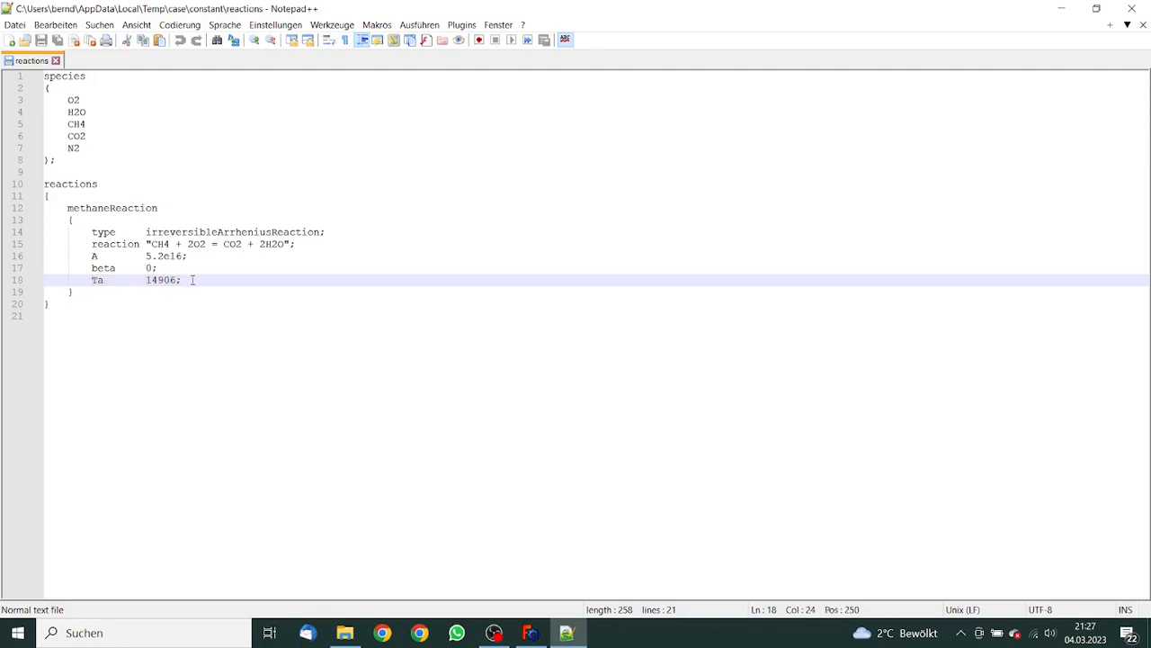